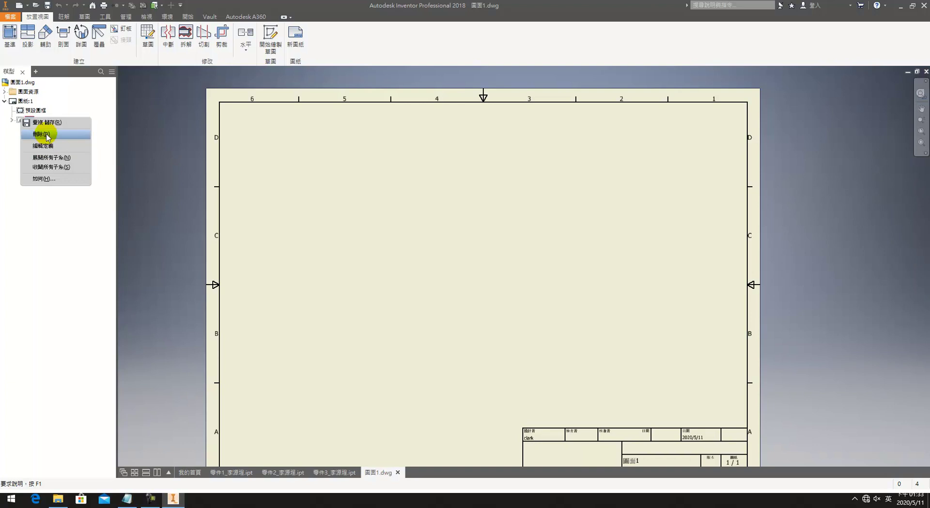
Step: Delete the default title block and keep Sheet:1 as an A3 landscape sheet
{"action": "right_click", "coordinate": [29, 108]}
{"action": "left_click", "coordinate": [50, 121]}
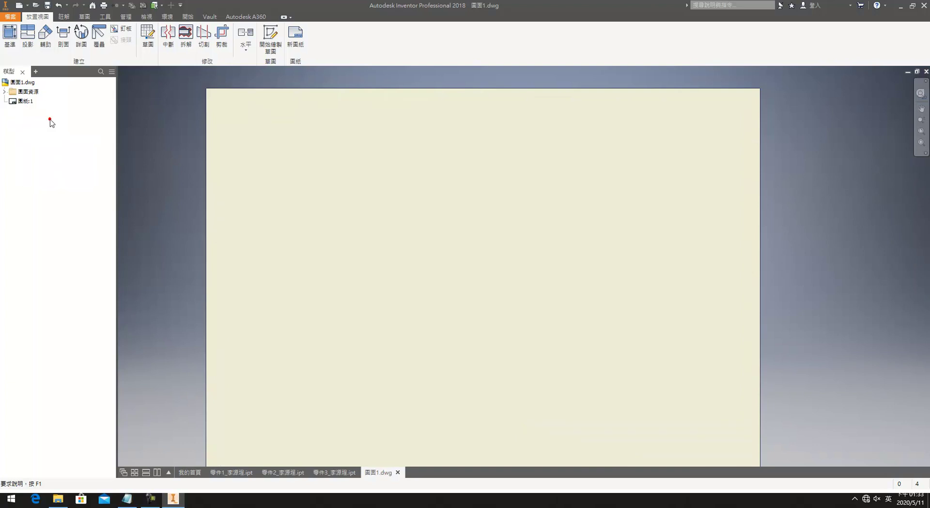
{"action": "right_click", "coordinate": [19, 100]}
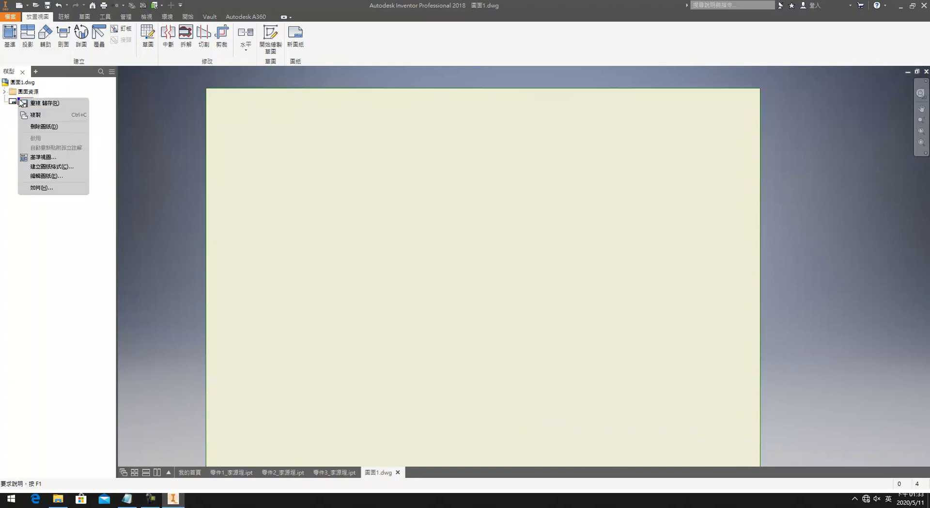
{"action": "left_click", "coordinate": [52, 175]}
{"action": "left_click", "coordinate": [155, 131]}
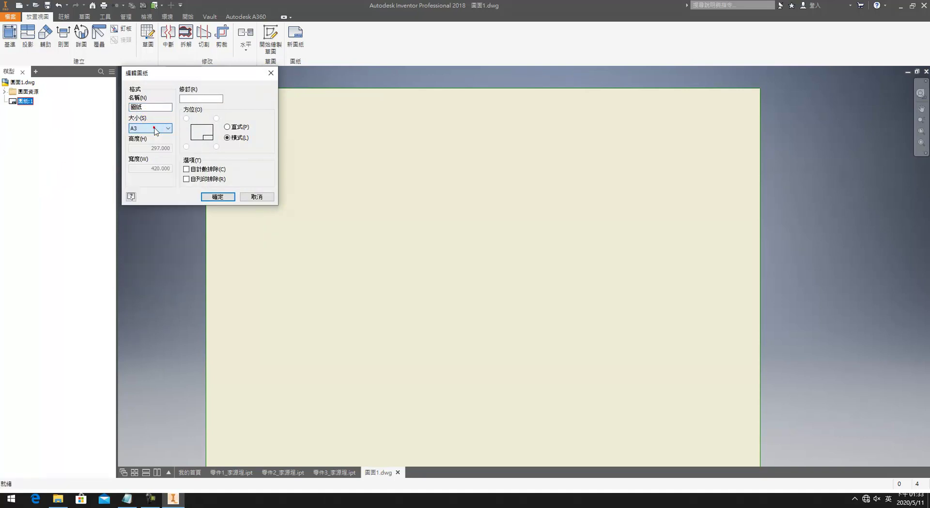
{"action": "left_click", "coordinate": [207, 197]}
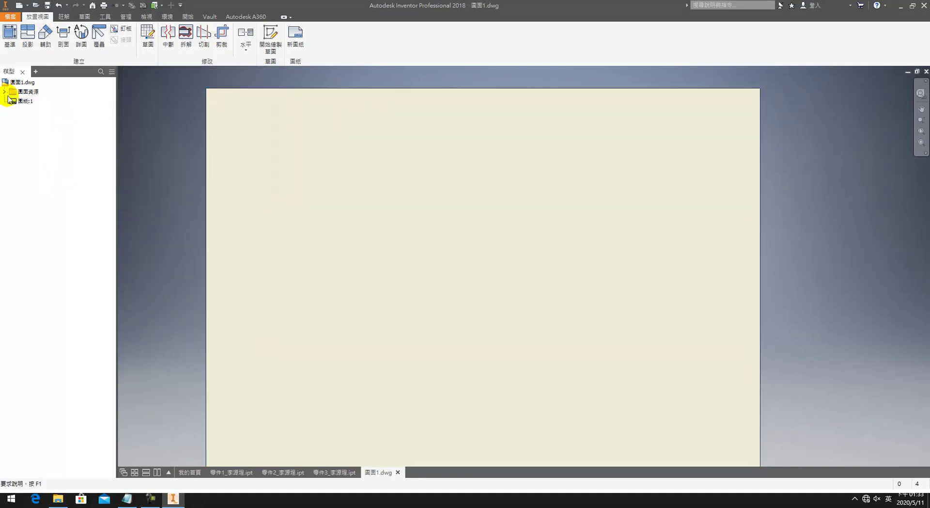
{"action": "left_click", "coordinate": [5, 91]}
Step: Insert the Default Border with 0 zones, no centre marks and a 25 mm left margin
{"action": "right_click", "coordinate": [39, 115]}
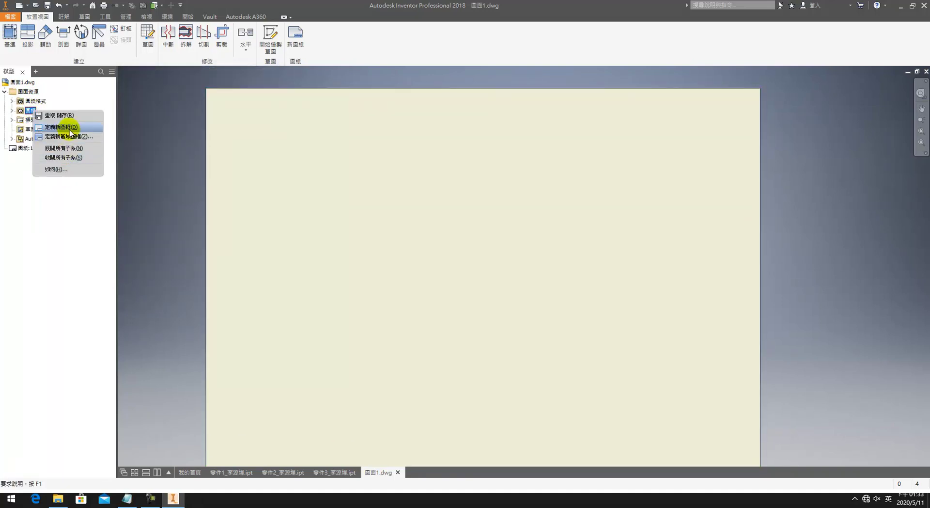
{"action": "left_click", "coordinate": [69, 130]}
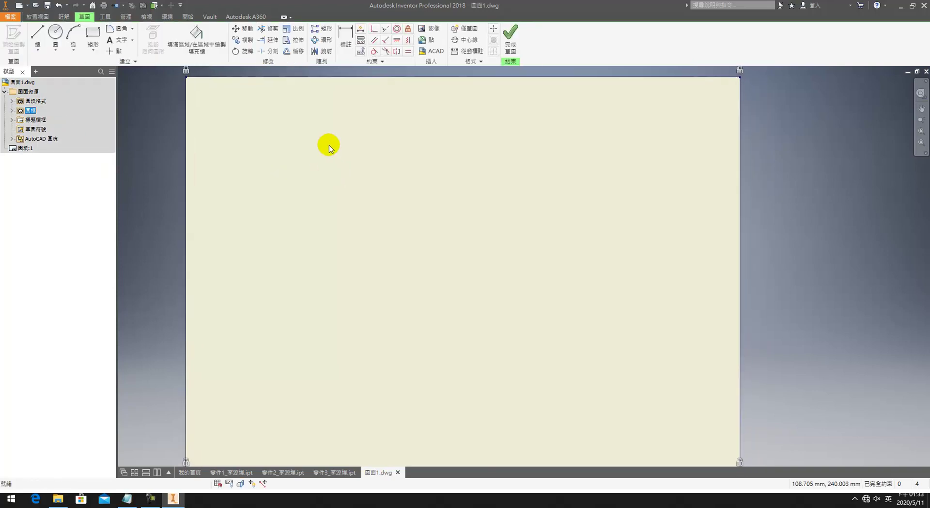
{"action": "left_click", "coordinate": [58, 4]}
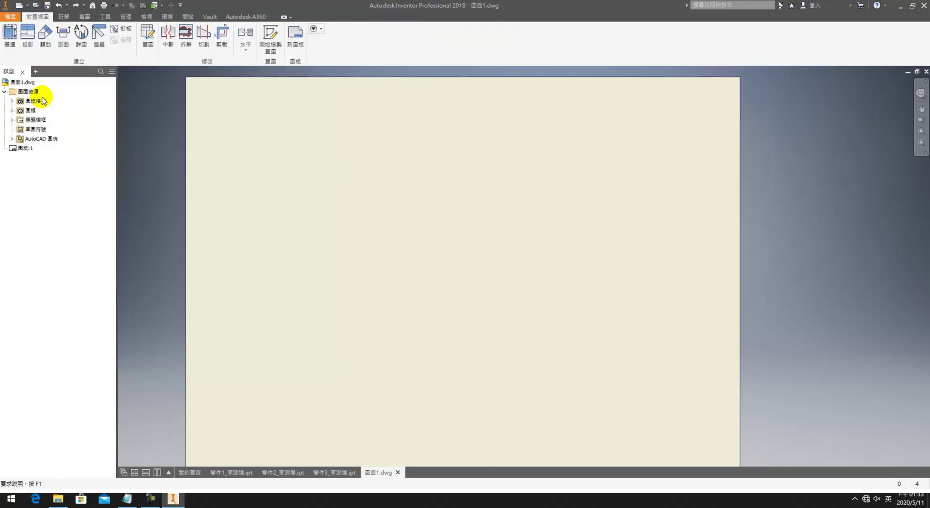
{"action": "left_click", "coordinate": [13, 111]}
{"action": "right_click", "coordinate": [29, 121]}
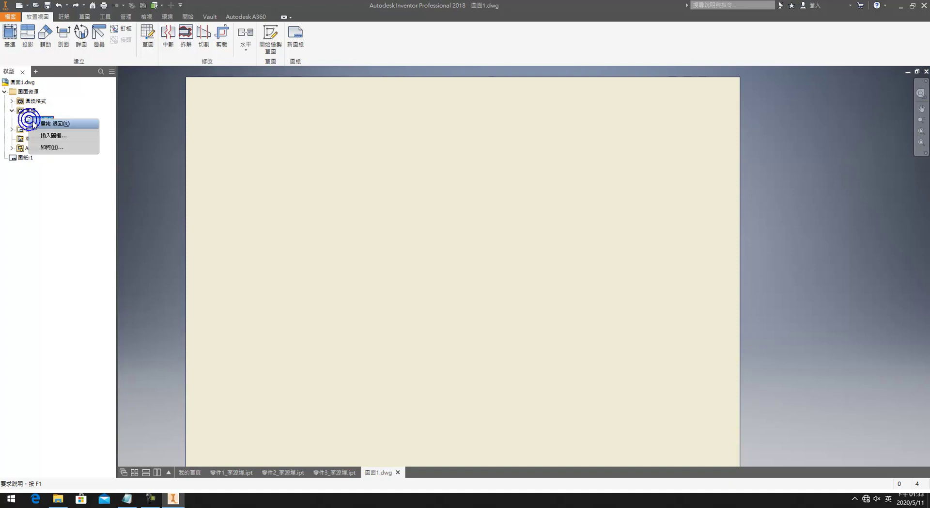
{"action": "left_click", "coordinate": [53, 125]}
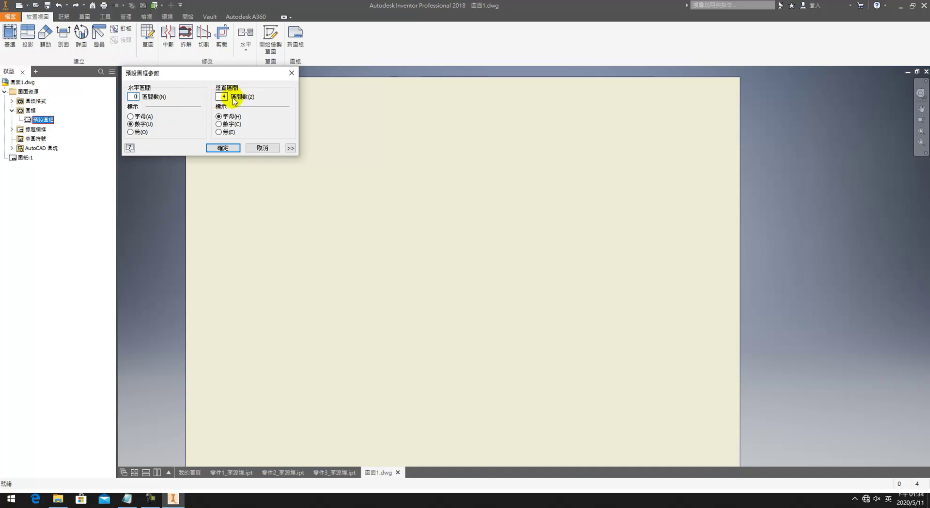
{"action": "left_click", "coordinate": [290, 147]}
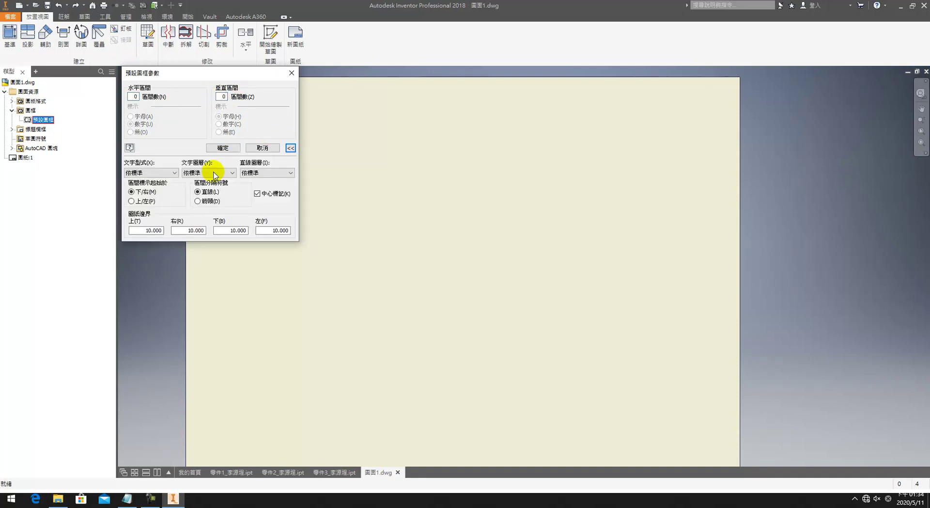
{"action": "left_click", "coordinate": [282, 174]}
{"action": "left_click", "coordinate": [276, 189]}
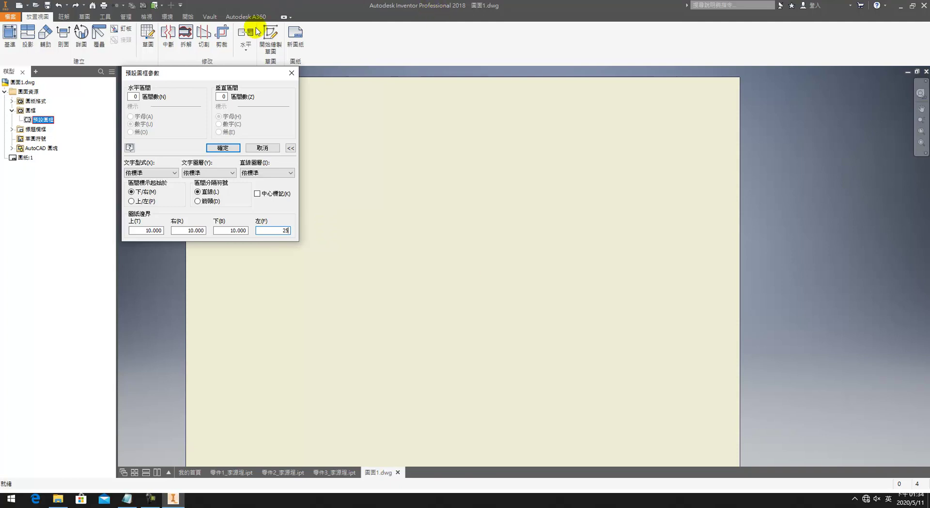
{"action": "left_click", "coordinate": [224, 148]}
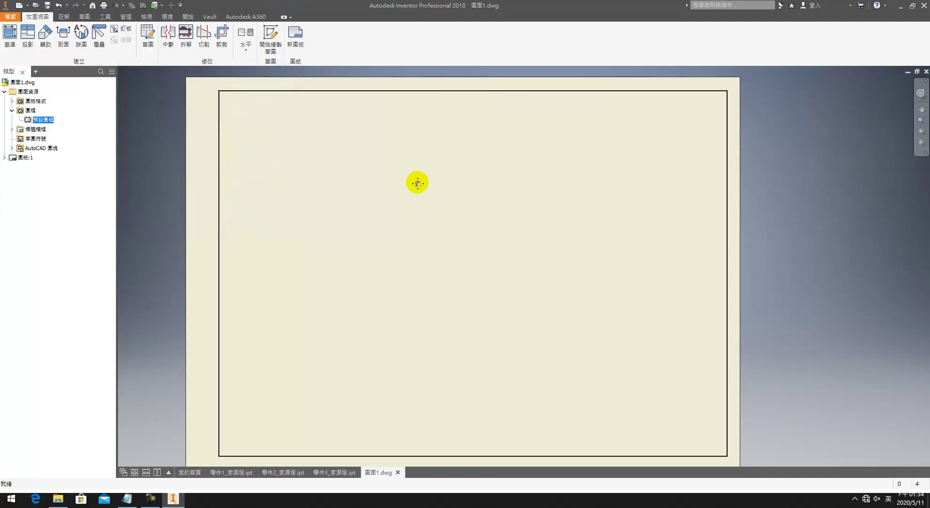
Step: Try the ISO title block, remove it, and start defining a new title block
{"action": "left_click", "coordinate": [12, 130]}
{"action": "right_click", "coordinate": [28, 138]}
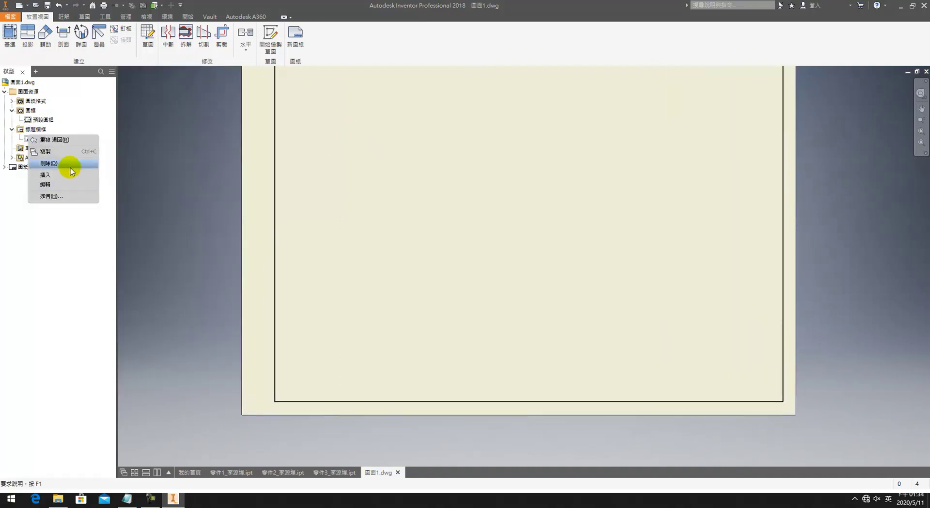
{"action": "left_click", "coordinate": [72, 173]}
{"action": "right_click", "coordinate": [29, 186]}
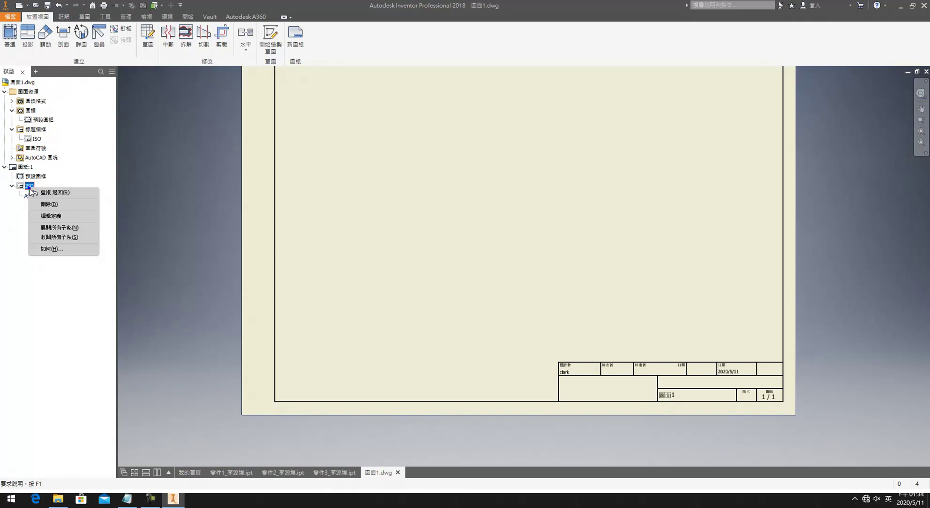
{"action": "left_click", "coordinate": [44, 206]}
{"action": "right_click", "coordinate": [33, 137]}
{"action": "left_click", "coordinate": [32, 136]}
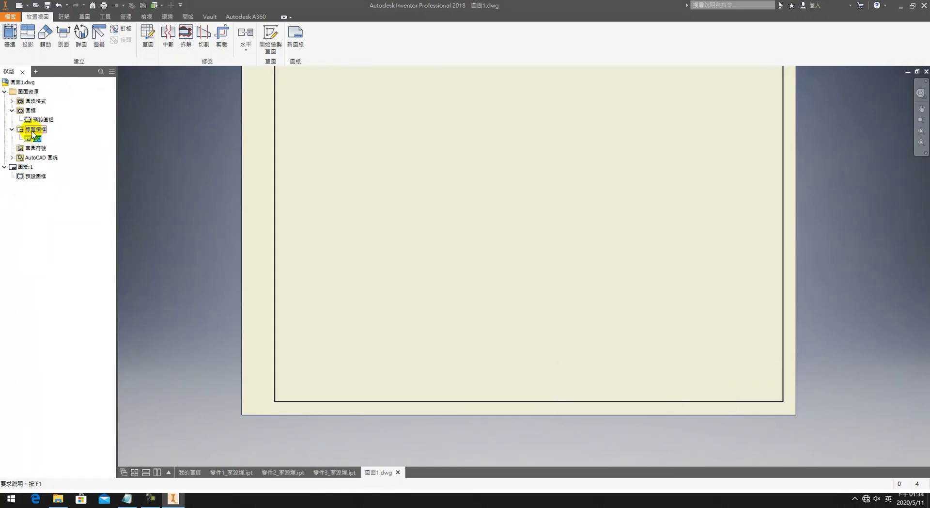
{"action": "right_click", "coordinate": [32, 130]}
{"action": "left_click", "coordinate": [50, 159]}
Step: Draw a 150 × 24 mm rectangle and dimension its height to 24
{"action": "left_click", "coordinate": [92, 37]}
{"action": "left_click", "coordinate": [148, 166]}
{"action": "left_click", "coordinate": [331, 259]}
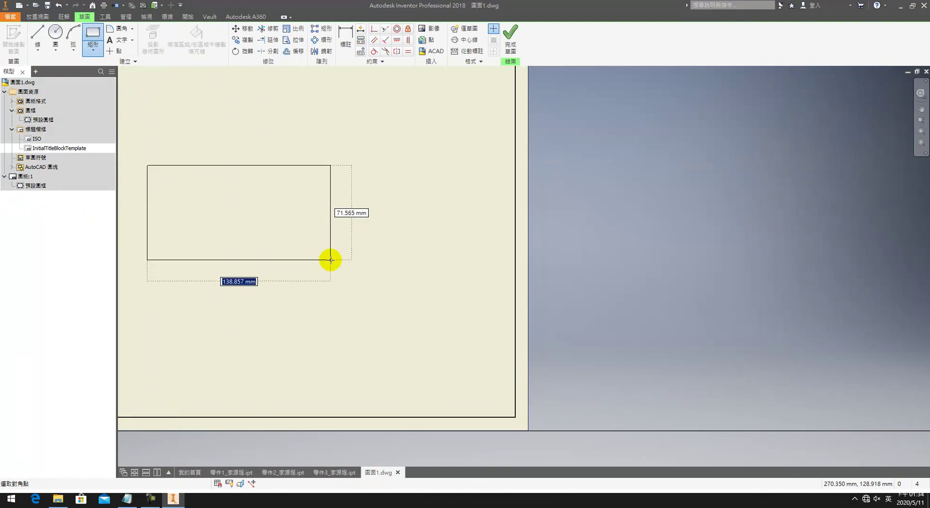
{"action": "type", "text": "150"}
{"action": "key", "text": "Tab"}
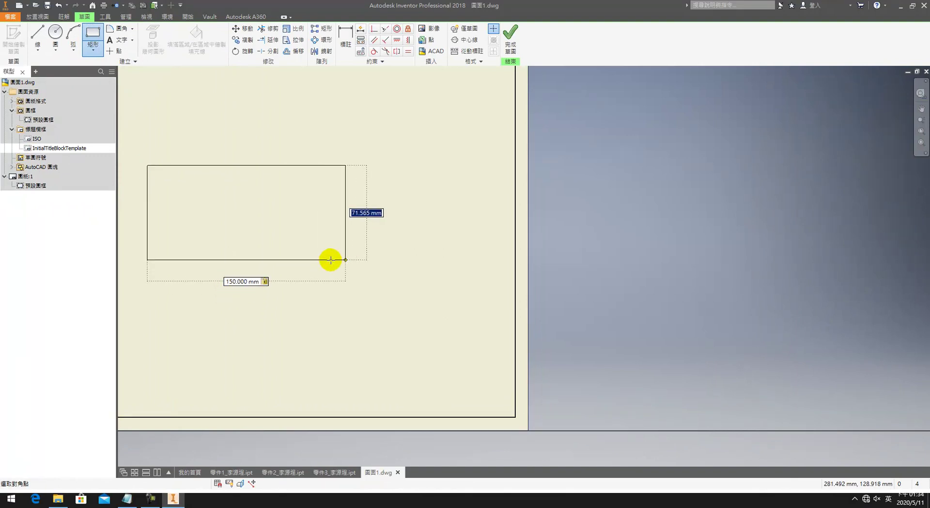
{"action": "type", "text": "8*3"}
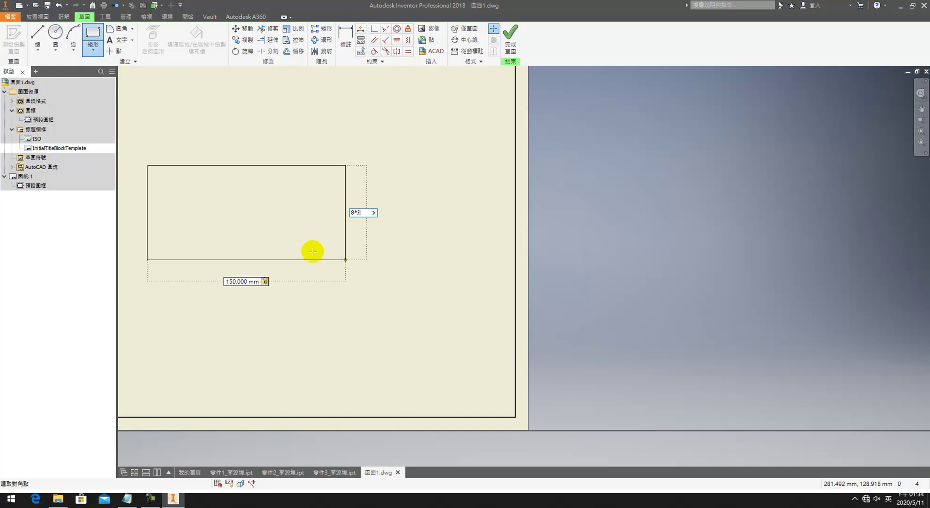
{"action": "key", "text": "Return"}
{"action": "key", "text": "d"}
{"action": "left_click", "coordinate": [345, 235]}
{"action": "left_click", "coordinate": [360, 233]}
{"action": "type", "text": "8*"}
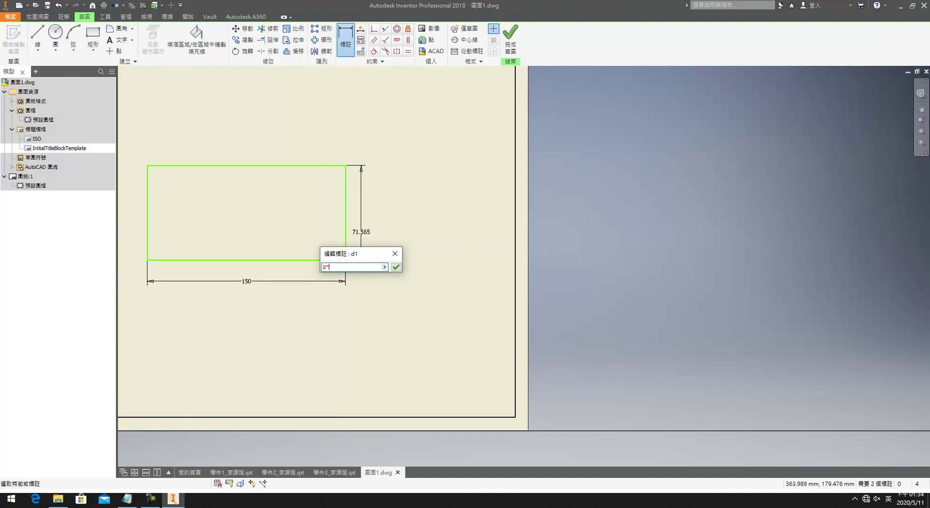
{"action": "type", "text": "3"}
{"action": "key", "text": "Return"}
{"action": "key", "text": "Escape"}
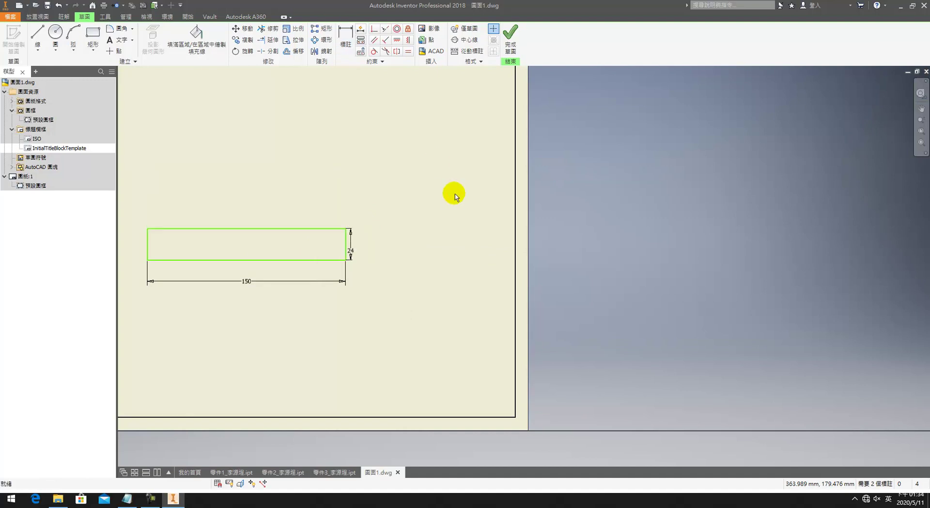
Step: Add two horizontal dividers, dimensioning the bottom and middle rows at 8 mm each
{"action": "key", "text": "l"}
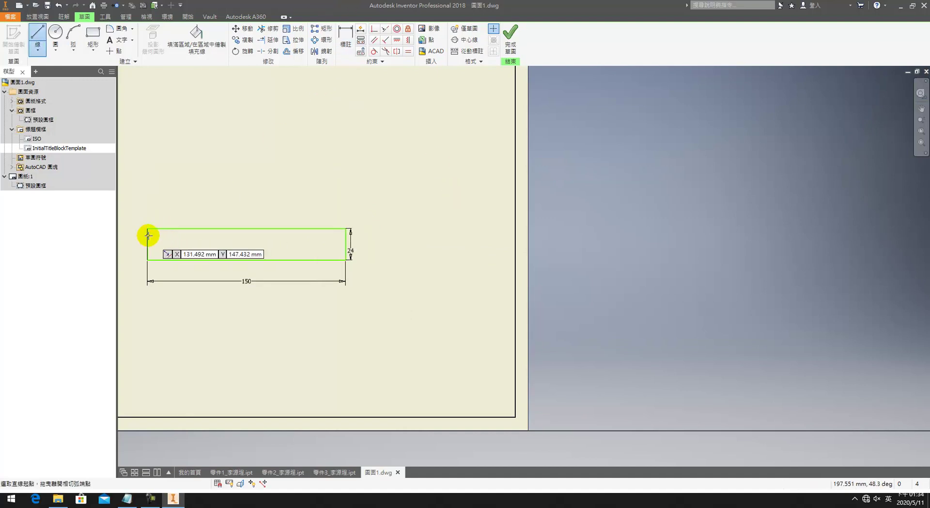
{"action": "left_click", "coordinate": [147, 236]}
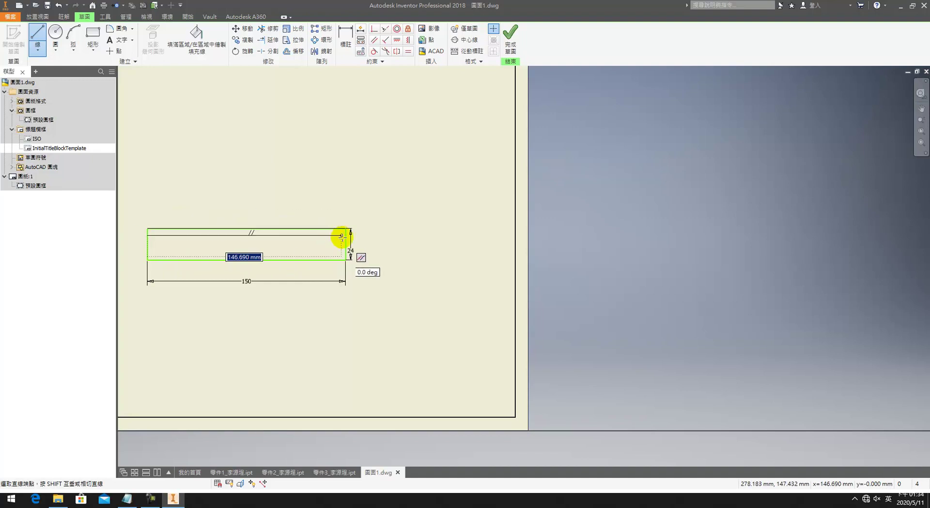
{"action": "left_click", "coordinate": [345, 236]}
{"action": "left_click", "coordinate": [344, 250]}
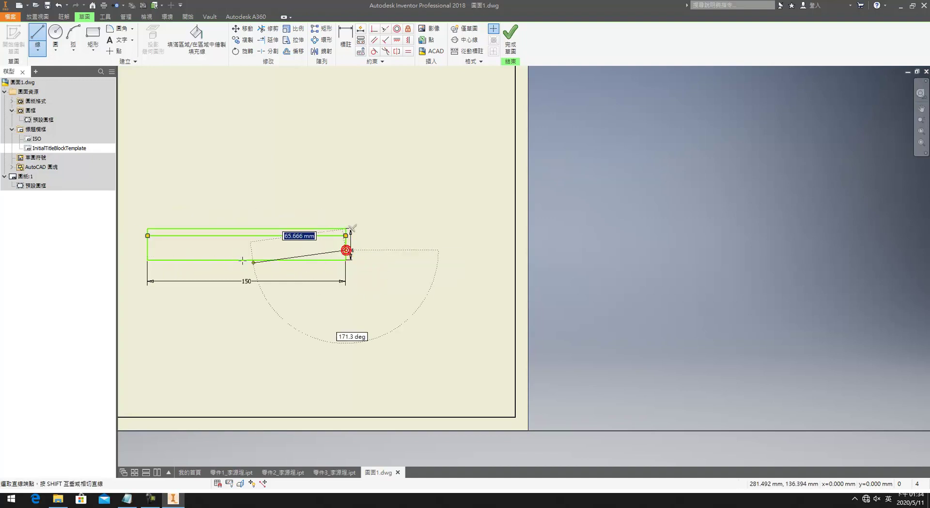
{"action": "left_click", "coordinate": [148, 250]}
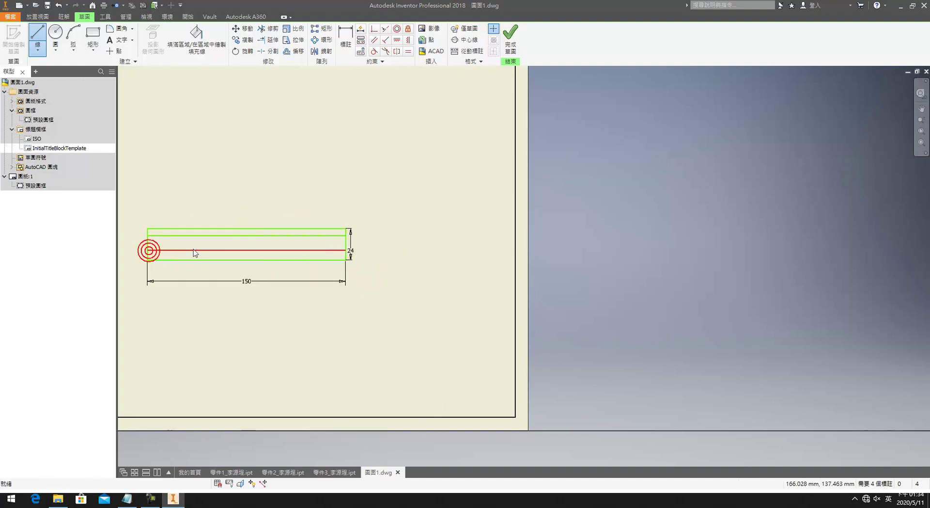
{"action": "key", "text": "d"}
{"action": "left_click", "coordinate": [198, 260]}
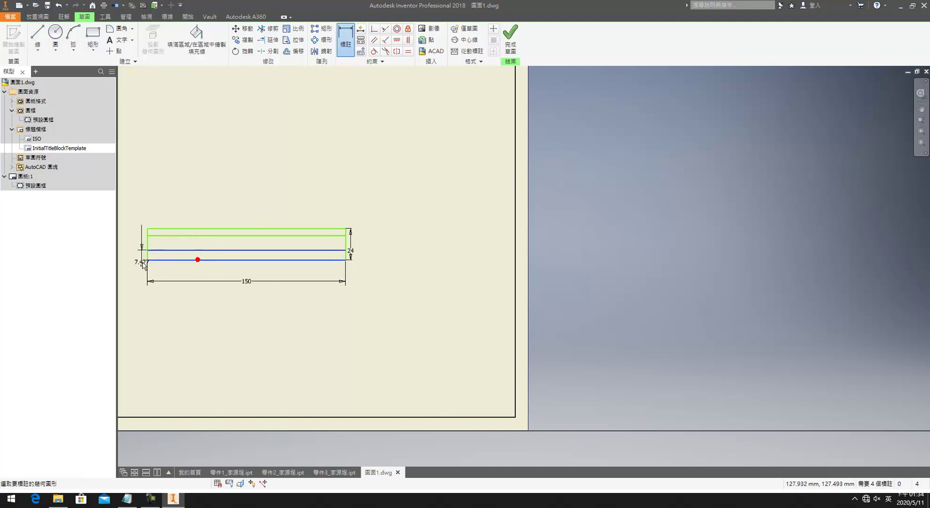
{"action": "left_click", "coordinate": [135, 260]}
{"action": "type", "text": "8"}
{"action": "key", "text": "Return"}
{"action": "left_click", "coordinate": [183, 250]}
{"action": "left_click", "coordinate": [140, 245]}
{"action": "type", "text": "8"}
{"action": "key", "text": "Return"}
{"action": "key", "text": "Escape"}
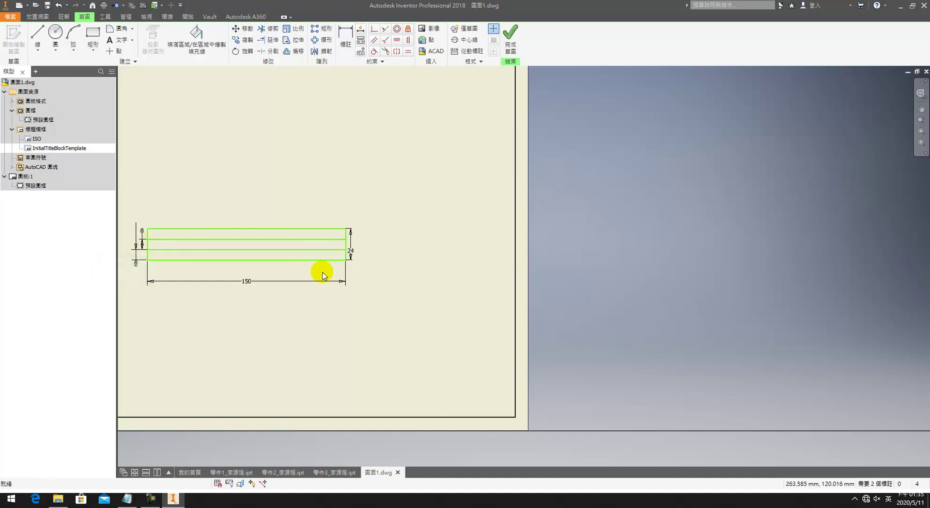
Step: Draw a vertical divider and dimension it 65 mm (150-30-40-15) from the left edge
{"action": "key", "text": "l"}
{"action": "key", "text": "Home"}
{"action": "left_click", "coordinate": [428, 291]}
{"action": "left_click", "coordinate": [427, 260]}
{"action": "key", "text": "Escape"}
{"action": "key", "text": "d"}
{"action": "left_click", "coordinate": [375, 284]}
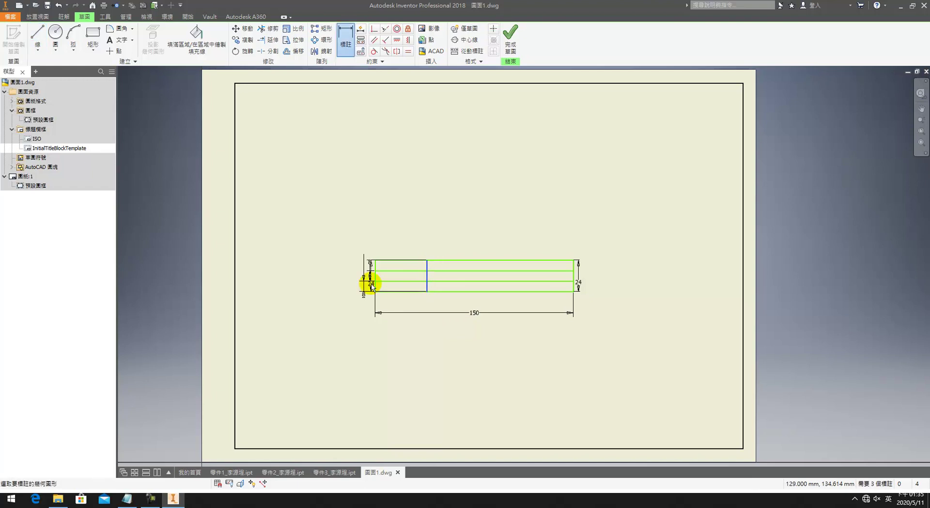
{"action": "left_click", "coordinate": [416, 304]}
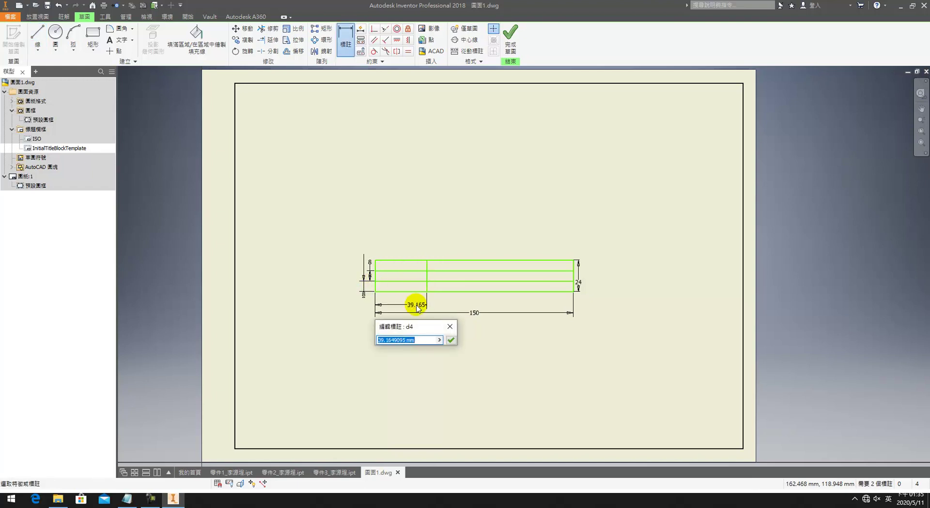
{"action": "type", "text": "150"}
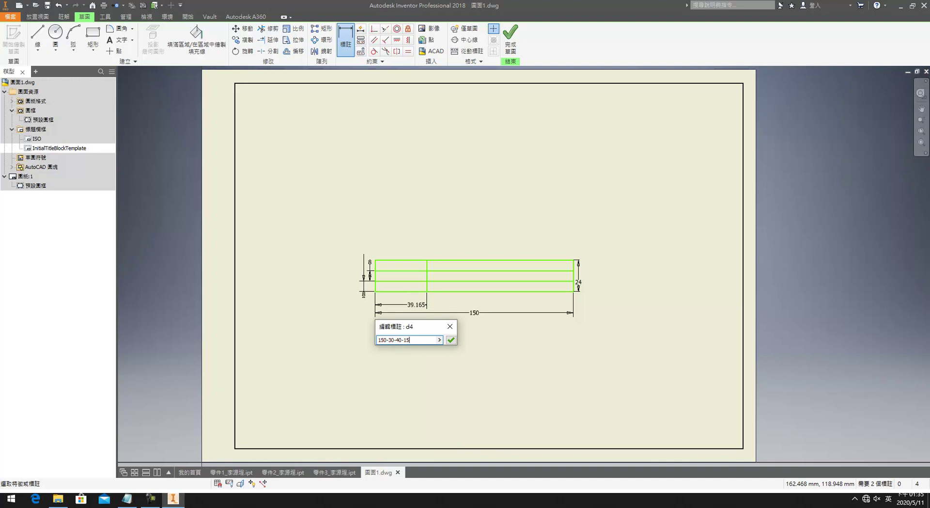
{"action": "type", "text": "-30-40-15"}
{"action": "key", "text": "Return"}
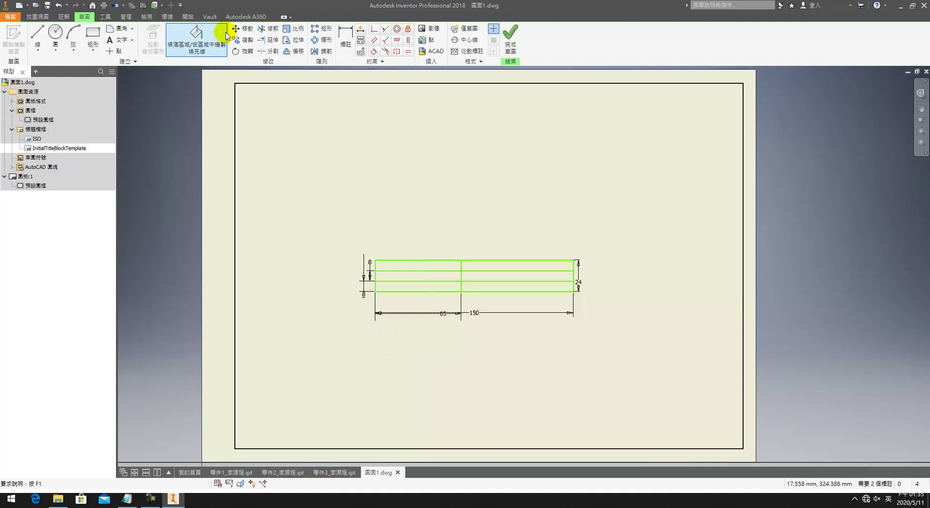
Step: Trim away the left portions of the two middle horizontal lines
{"action": "left_click", "coordinate": [268, 28]}
{"action": "left_click", "coordinate": [426, 281]}
{"action": "left_click", "coordinate": [426, 270]}
{"action": "middle_click_drag", "start_coordinate": [508, 294], "coordinate": [421, 306]}
Step: Add a second vertical divider and dimension the right column 50 mm wide
{"action": "key", "text": "l"}
{"action": "left_click", "coordinate": [465, 253]}
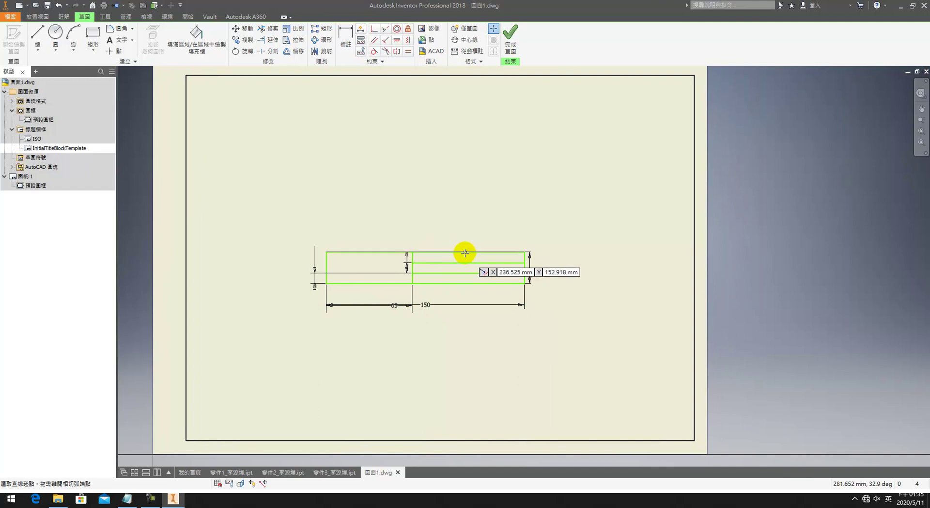
{"action": "left_click", "coordinate": [464, 281]}
{"action": "key", "text": "d"}
{"action": "left_click", "coordinate": [525, 271]}
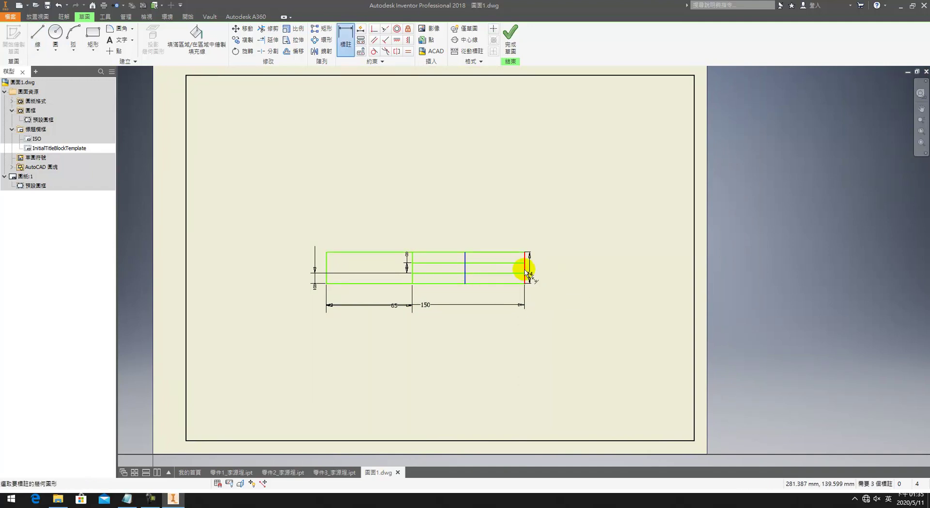
{"action": "left_click", "coordinate": [525, 297]}
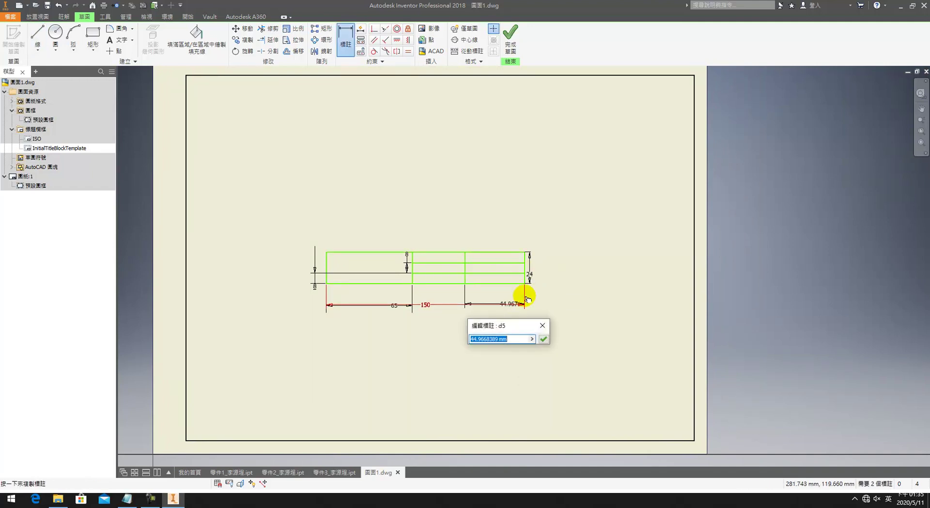
{"action": "type", "text": "50"}
{"action": "key", "text": "Return"}
{"action": "key", "text": "Escape"}
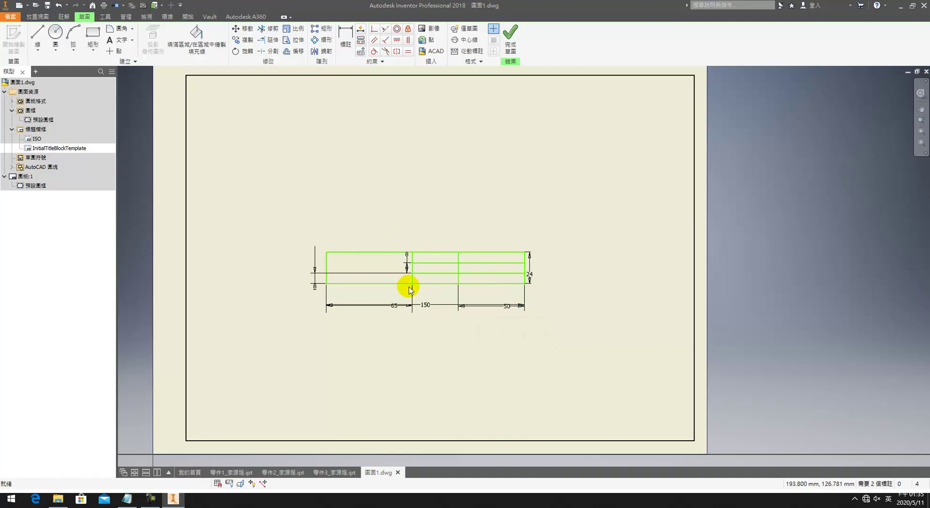
{"action": "scroll", "coordinate": [428, 280], "scroll_direction": "up", "scroll_amount": 2}
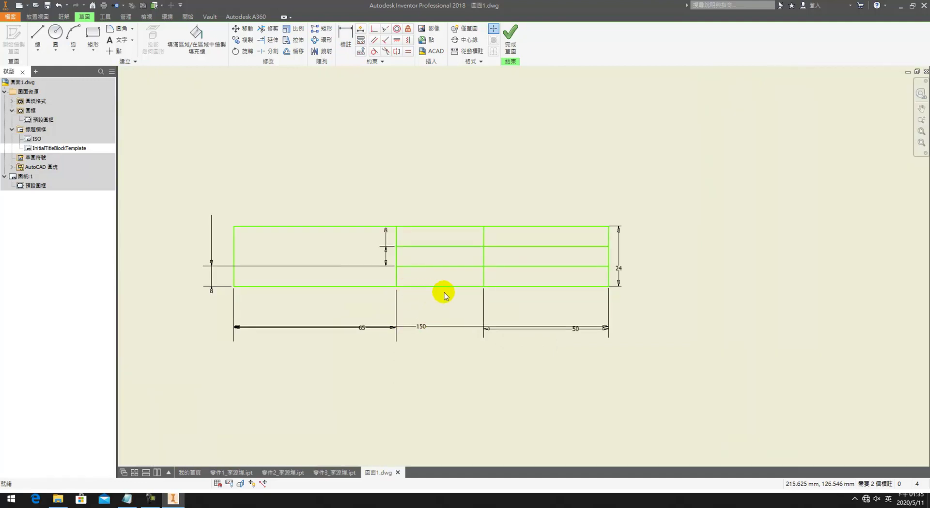
{"action": "scroll", "coordinate": [445, 294], "scroll_direction": "down", "scroll_amount": 2}
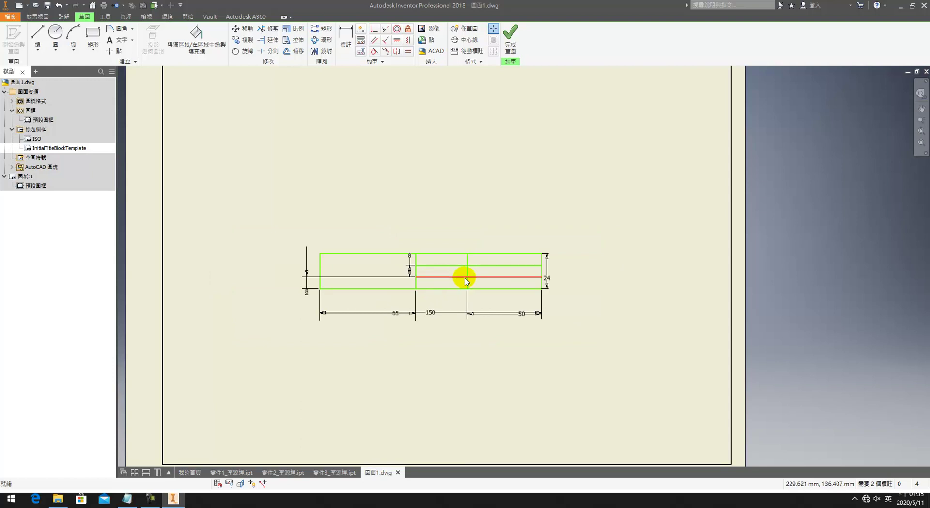
{"action": "left_click", "coordinate": [417, 274]}
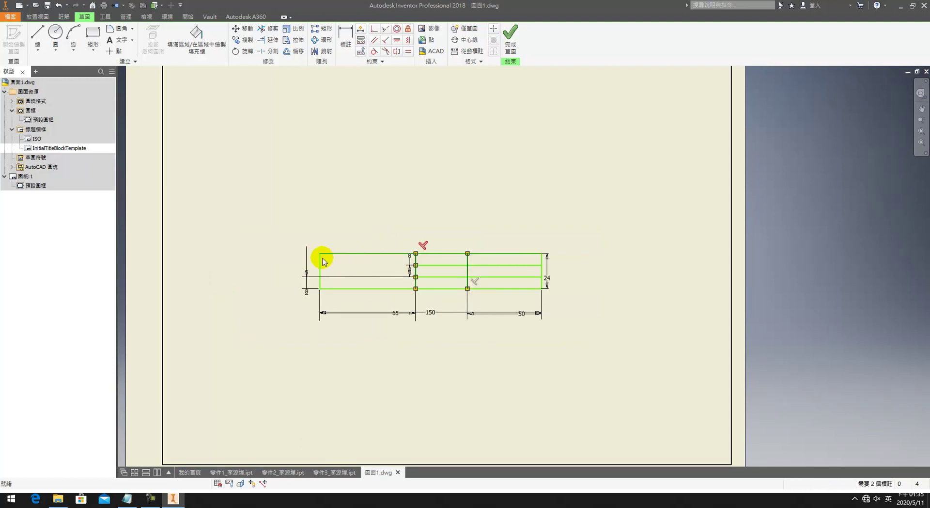
{"action": "scroll", "coordinate": [315, 252], "scroll_direction": "up", "scroll_amount": 5}
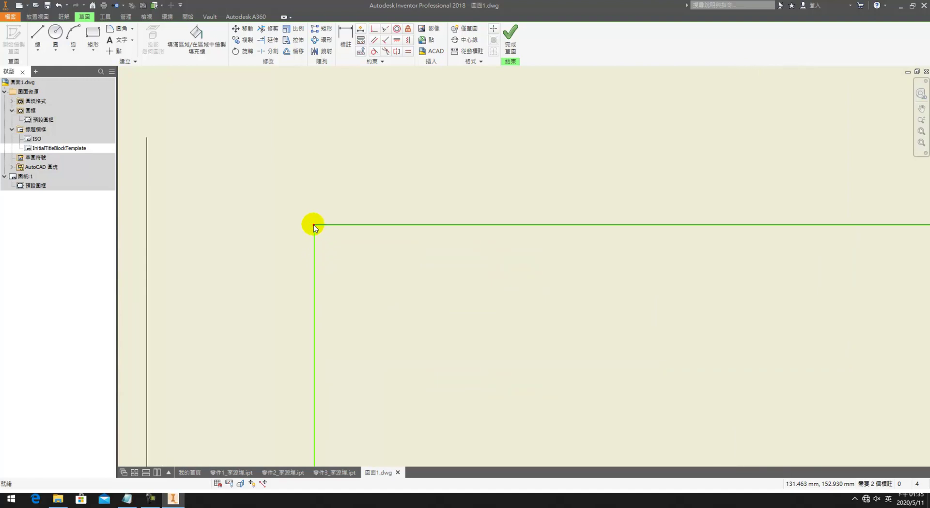
{"action": "scroll", "coordinate": [326, 229], "scroll_direction": "down", "scroll_amount": 5}
Step: Change the title block's top edge to a 0.50 mm line weight
{"action": "right_click", "coordinate": [419, 265]}
{"action": "left_click", "coordinate": [421, 264]}
{"action": "right_click", "coordinate": [411, 255]}
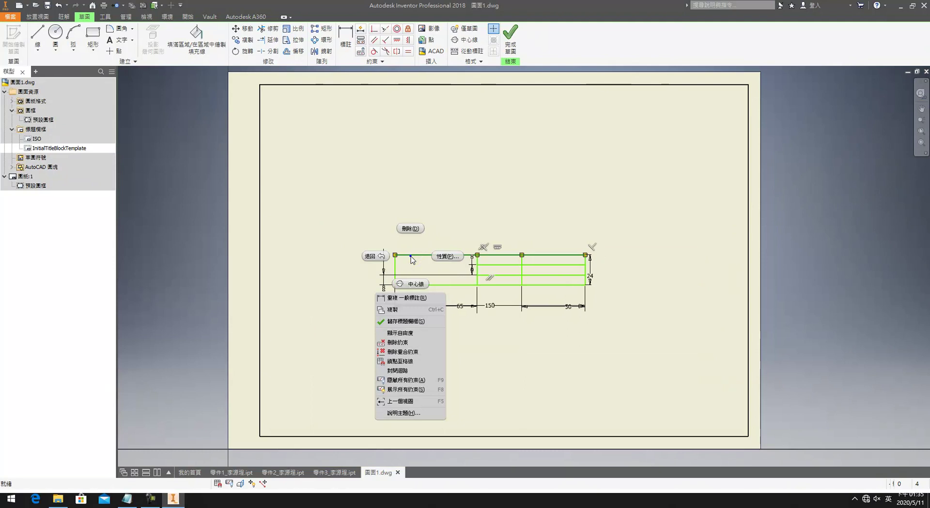
{"action": "left_click", "coordinate": [436, 257]}
{"action": "left_click", "coordinate": [197, 117]}
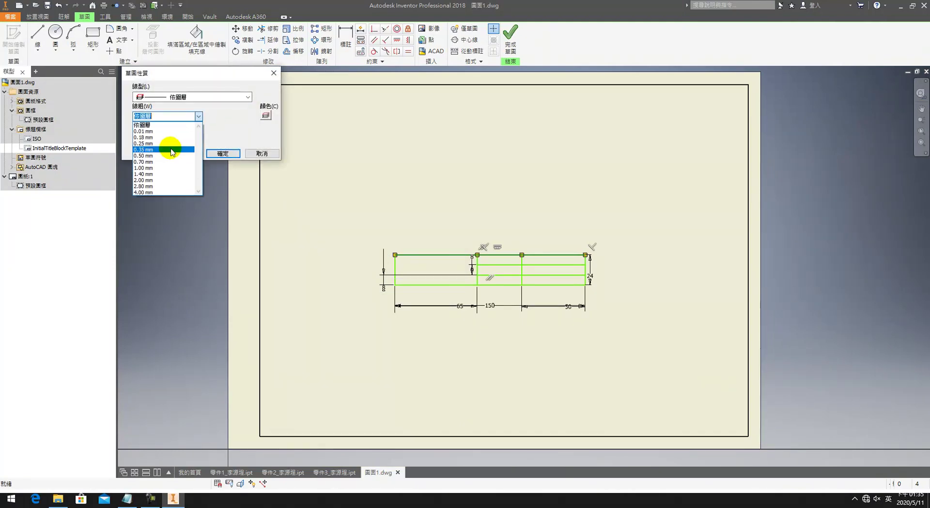
{"action": "left_click", "coordinate": [162, 150]}
{"action": "left_click", "coordinate": [221, 153]}
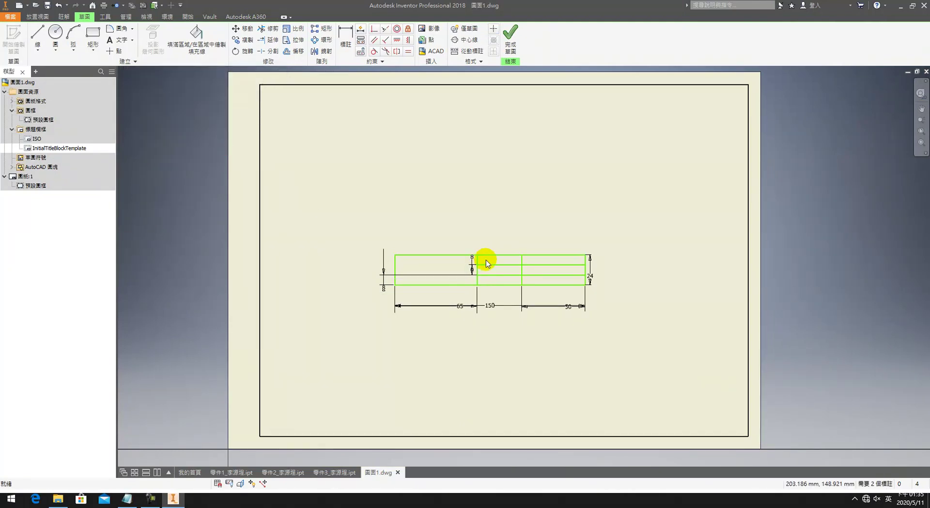
Step: Give the right-side outer line a 0.50 mm line weight as well
{"action": "right_click", "coordinate": [523, 261]}
{"action": "left_click", "coordinate": [553, 259]}
{"action": "left_click", "coordinate": [199, 117]}
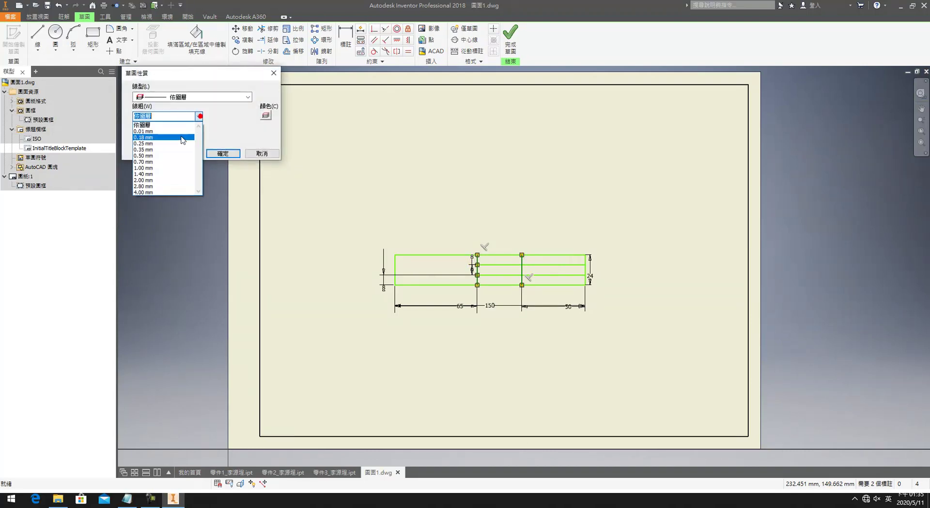
{"action": "left_click", "coordinate": [176, 144]}
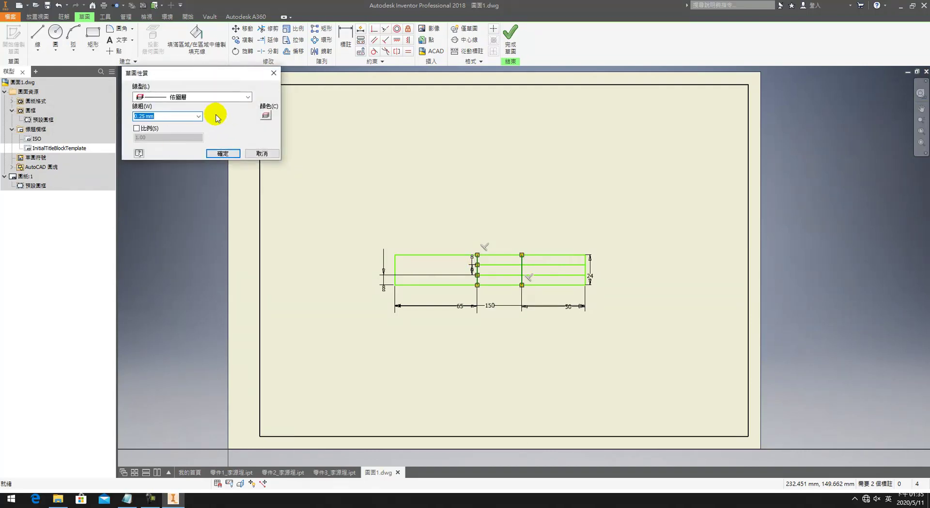
{"action": "left_click", "coordinate": [199, 116]}
{"action": "left_click", "coordinate": [150, 154]}
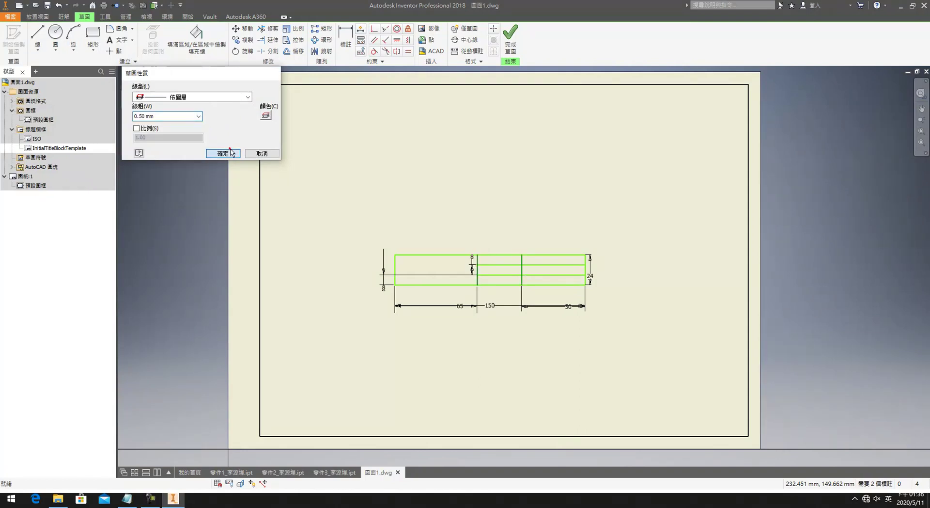
{"action": "left_click", "coordinate": [231, 153]}
Step: Set the bottom border line to the same heavier 0.50 mm weight
{"action": "left_click", "coordinate": [395, 264]}
{"action": "left_click", "coordinate": [586, 271]}
{"action": "scroll", "coordinate": [587, 276], "scroll_direction": "up", "scroll_amount": 5}
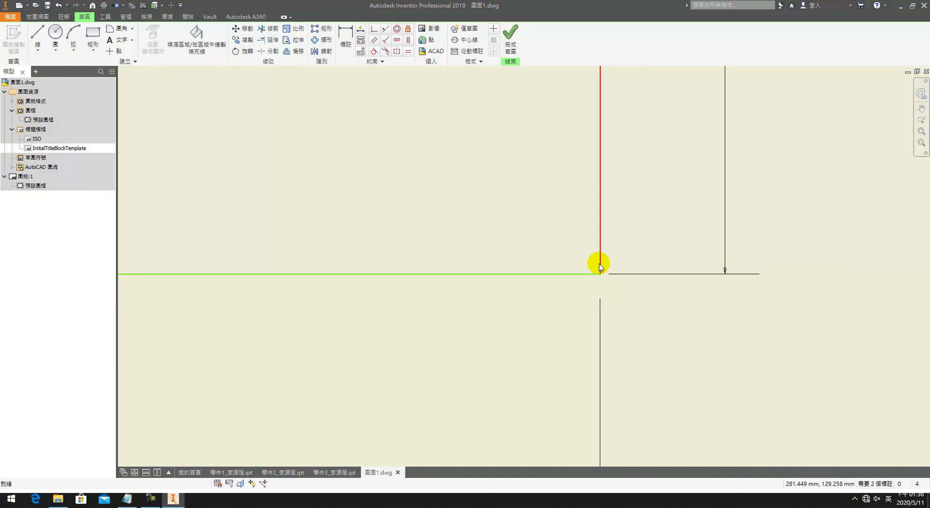
{"action": "right_click", "coordinate": [583, 276]}
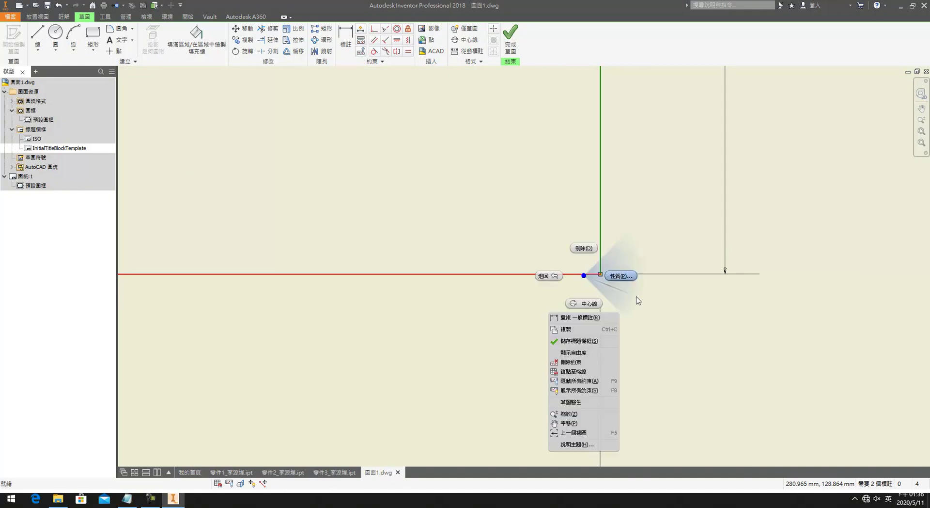
{"action": "left_click", "coordinate": [620, 275]}
{"action": "left_click", "coordinate": [199, 117]}
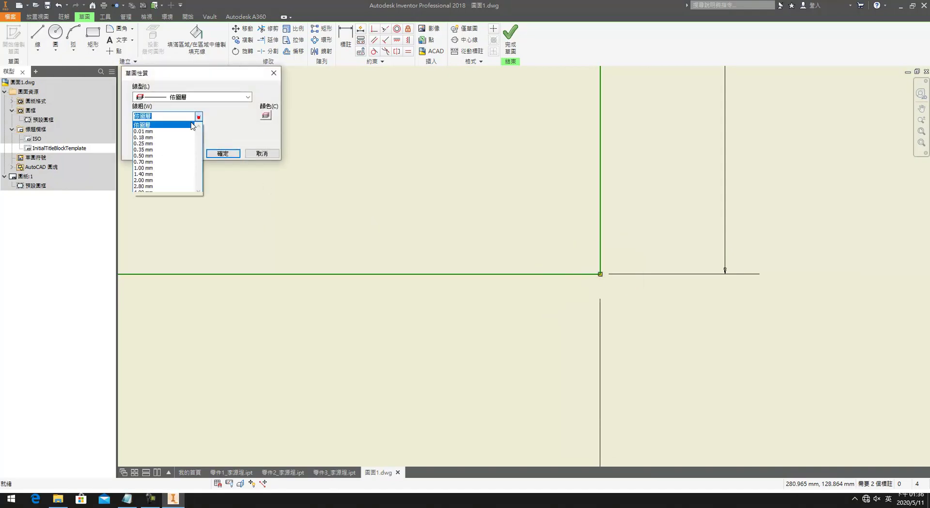
{"action": "left_click", "coordinate": [156, 153]}
{"action": "left_click", "coordinate": [217, 152]}
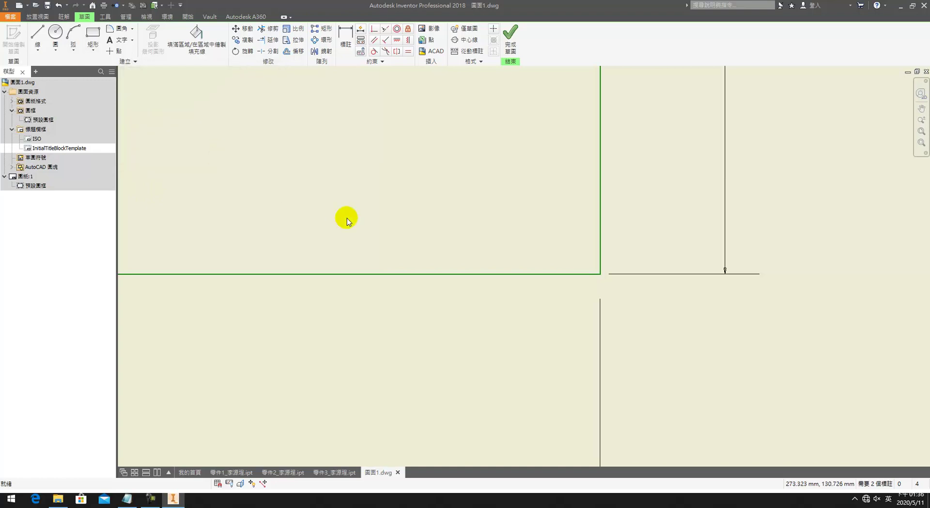
{"action": "scroll", "coordinate": [319, 213], "scroll_direction": "down", "scroll_amount": 5}
{"action": "scroll", "coordinate": [310, 223], "scroll_direction": "up", "scroll_amount": 2}
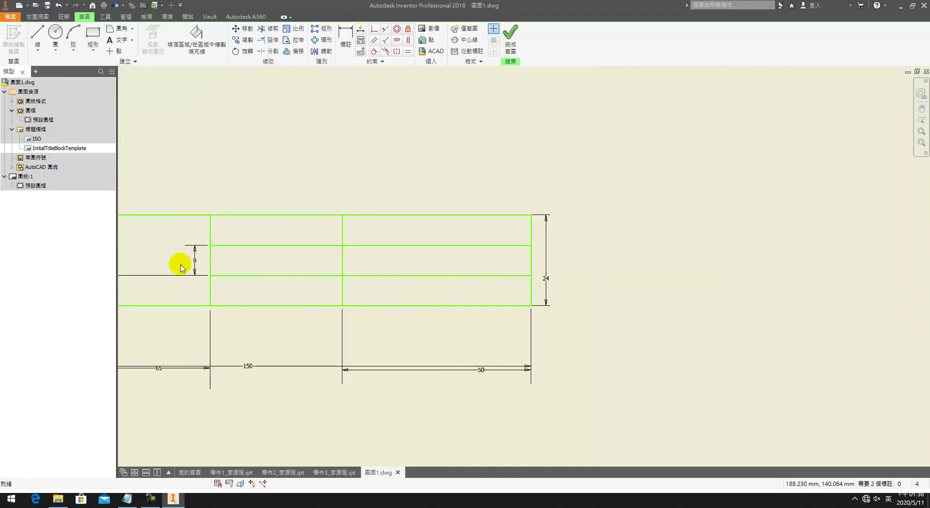
Step: Draw a divider, constrain it vertical, and dimension it 20 mm from the adjacent line
{"action": "middle_click_drag", "start_coordinate": [278, 232], "coordinate": [305, 208]}
{"action": "key", "text": "l"}
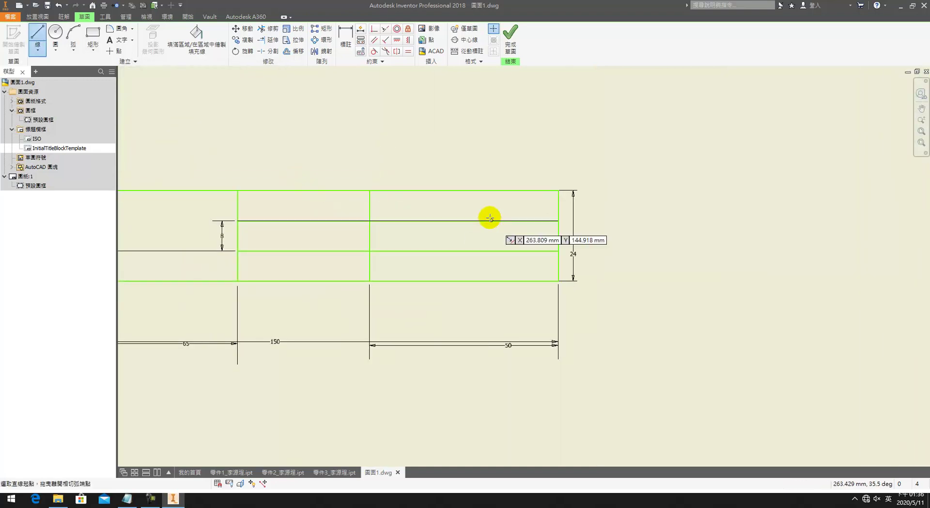
{"action": "left_click", "coordinate": [447, 191]}
{"action": "left_click", "coordinate": [444, 281]}
{"action": "left_click", "coordinate": [408, 40]}
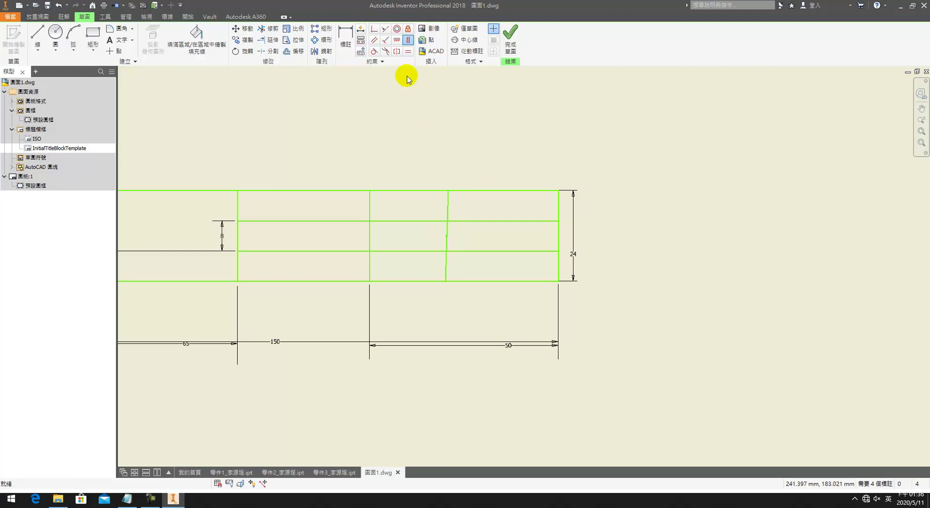
{"action": "left_click", "coordinate": [411, 42]}
{"action": "left_click", "coordinate": [448, 241]}
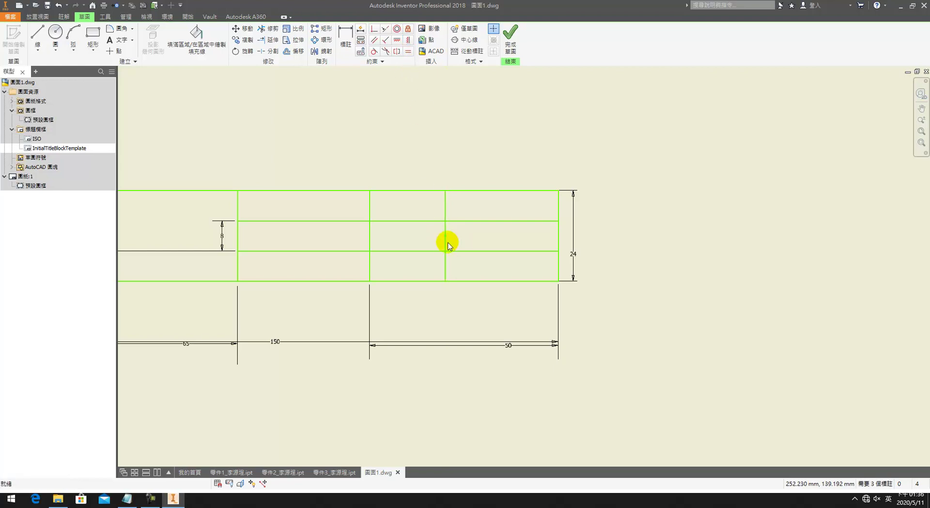
{"action": "key", "text": "d"}
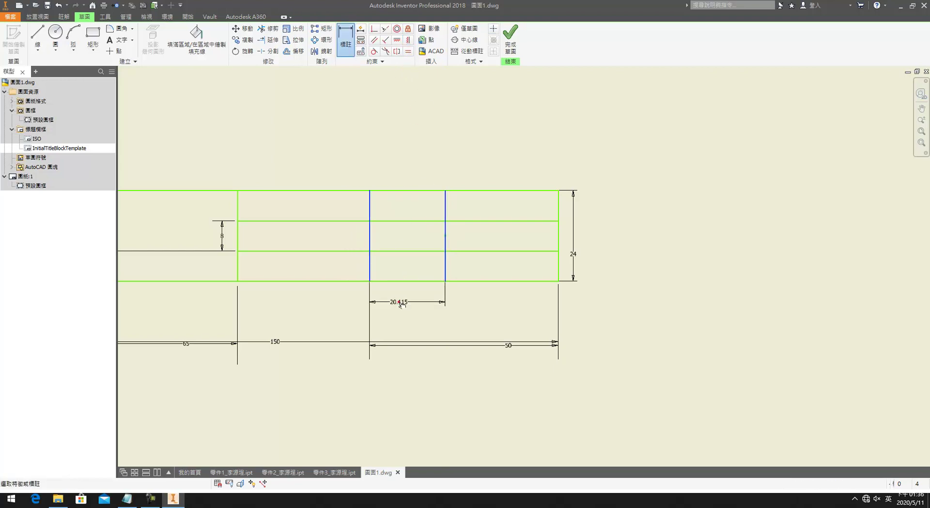
{"action": "left_click", "coordinate": [401, 303]}
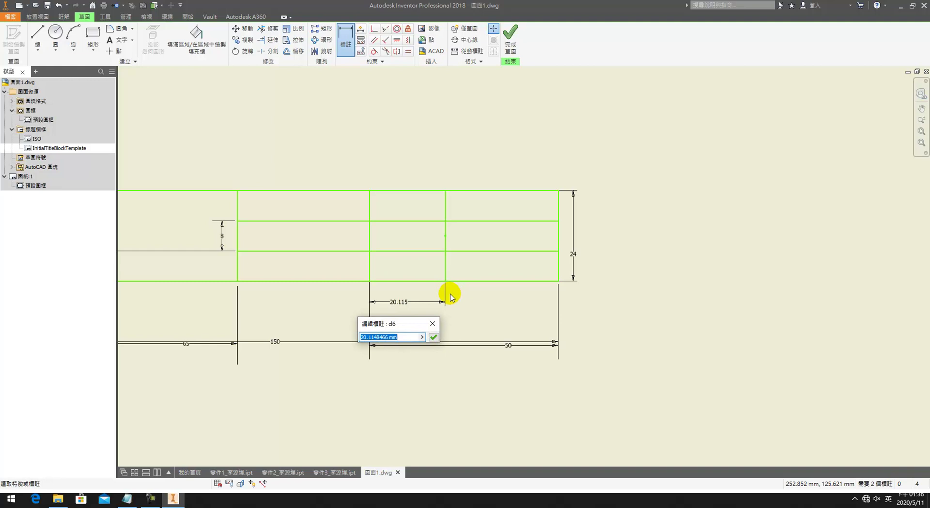
{"action": "type", "text": "20"}
{"action": "key", "text": "Return"}
{"action": "key", "text": "Escape"}
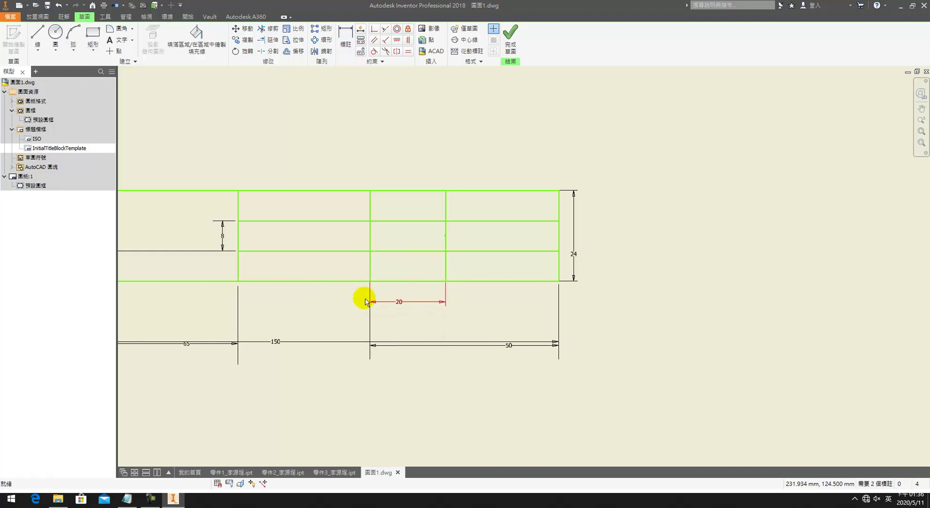
Step: Add another vertical divider 15 mm from the existing column line
{"action": "middle_click_drag", "start_coordinate": [362, 298], "coordinate": [531, 292]}
{"action": "key", "text": "l"}
{"action": "left_click", "coordinate": [455, 184]}
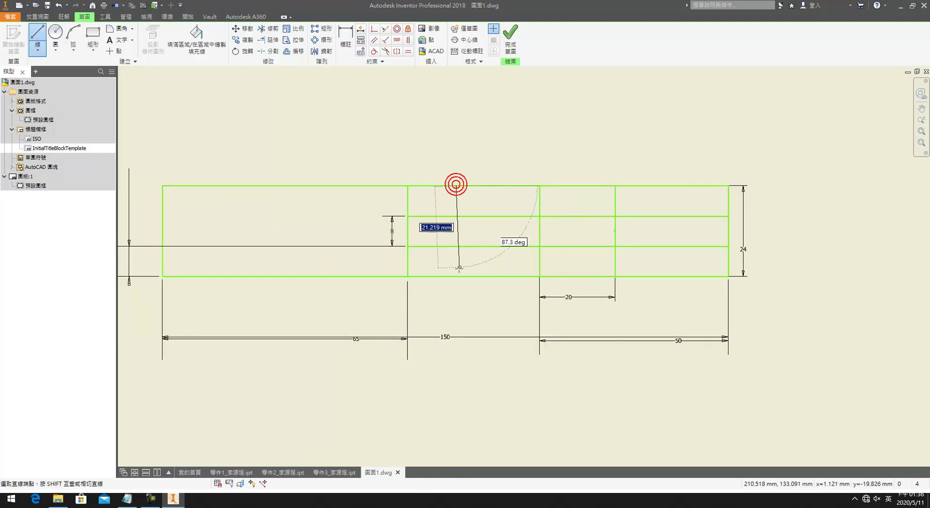
{"action": "left_click", "coordinate": [455, 276]}
{"action": "key", "text": "Escape"}
{"action": "key", "text": "d"}
{"action": "left_click", "coordinate": [413, 269]}
{"action": "left_click", "coordinate": [420, 313]}
{"action": "type", "text": "15"}
{"action": "key", "text": "Return"}
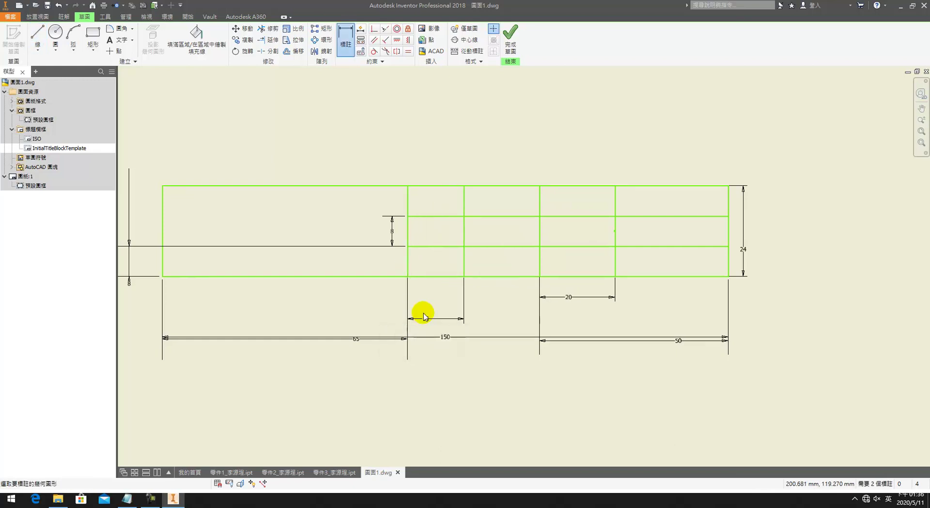
{"action": "key", "text": "Escape"}
{"action": "left_click", "coordinate": [464, 264]}
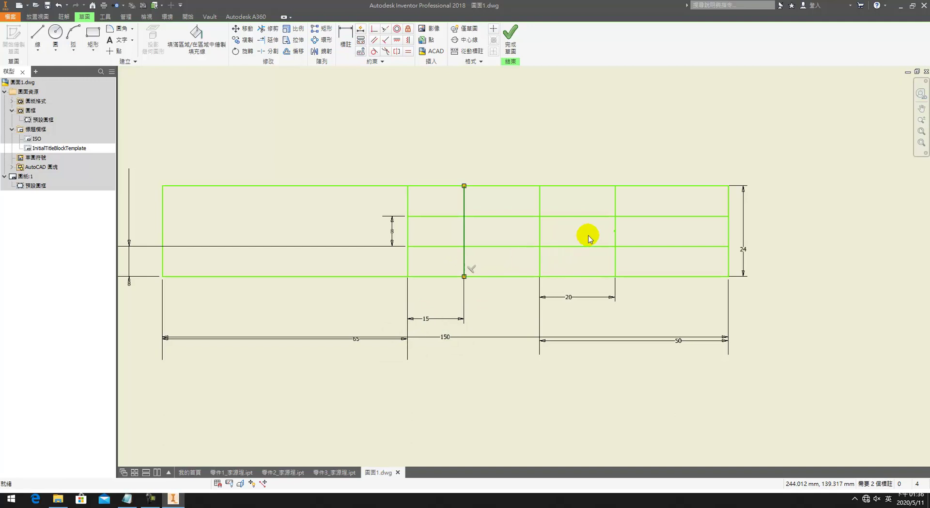
Step: Set the right divider line to a 0.18 mm line weight
{"action": "right_click", "coordinate": [614, 260]}
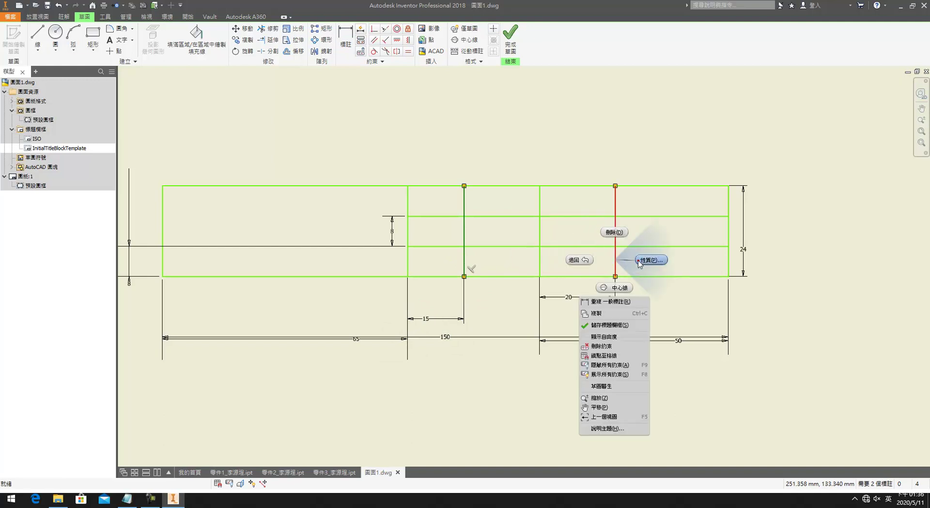
{"action": "left_click", "coordinate": [596, 428]}
{"action": "left_click", "coordinate": [195, 116]}
{"action": "left_click", "coordinate": [155, 138]}
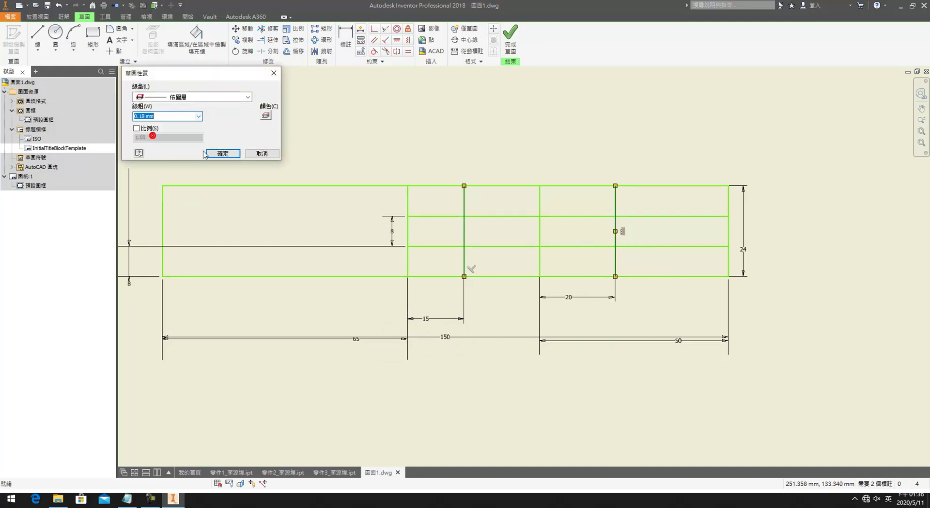
{"action": "left_click", "coordinate": [208, 153]}
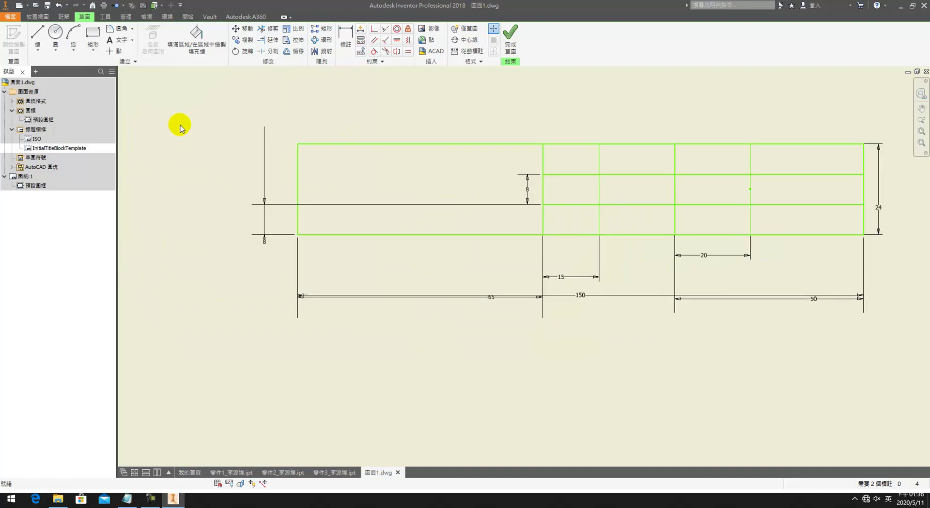
Step: Finish the title block sketch and save it under the name 0
{"action": "left_click", "coordinate": [116, 39]}
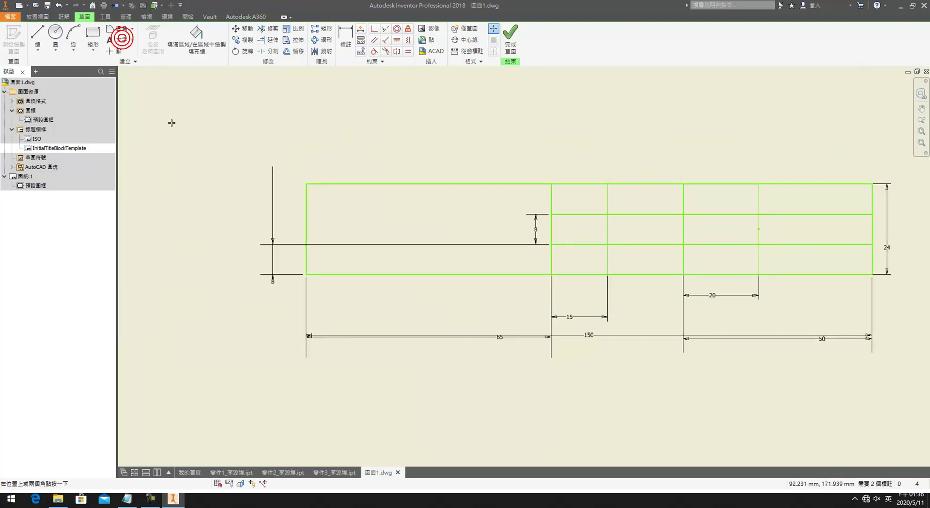
{"action": "left_click", "coordinate": [392, 219]}
{"action": "key", "text": "Escape"}
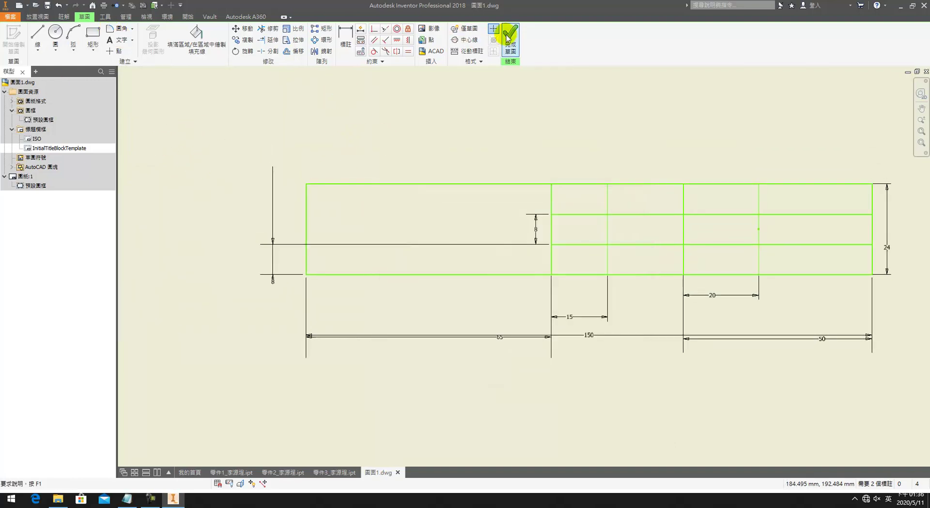
{"action": "left_click", "coordinate": [511, 35]}
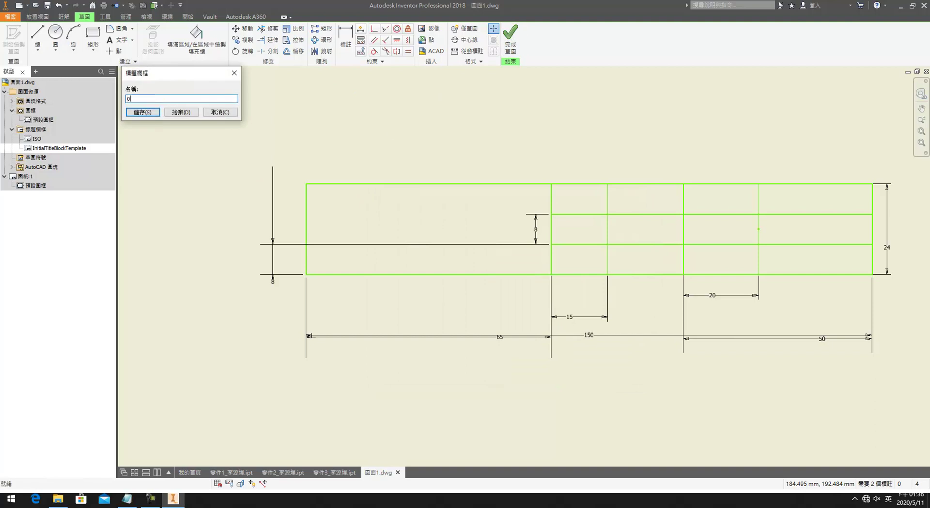
{"action": "left_click", "coordinate": [142, 112]}
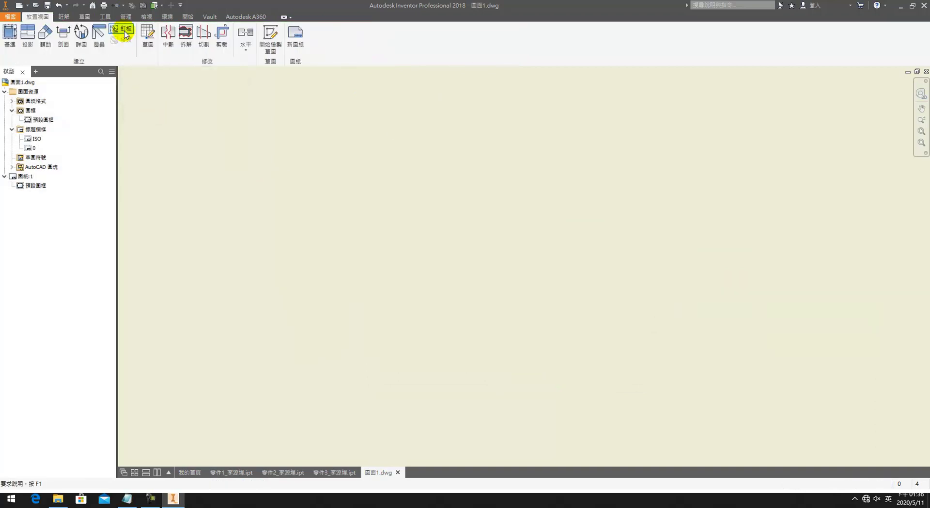
Step: Open the Style and Standard Editor on the default ISO standard
{"action": "left_click", "coordinate": [132, 19]}
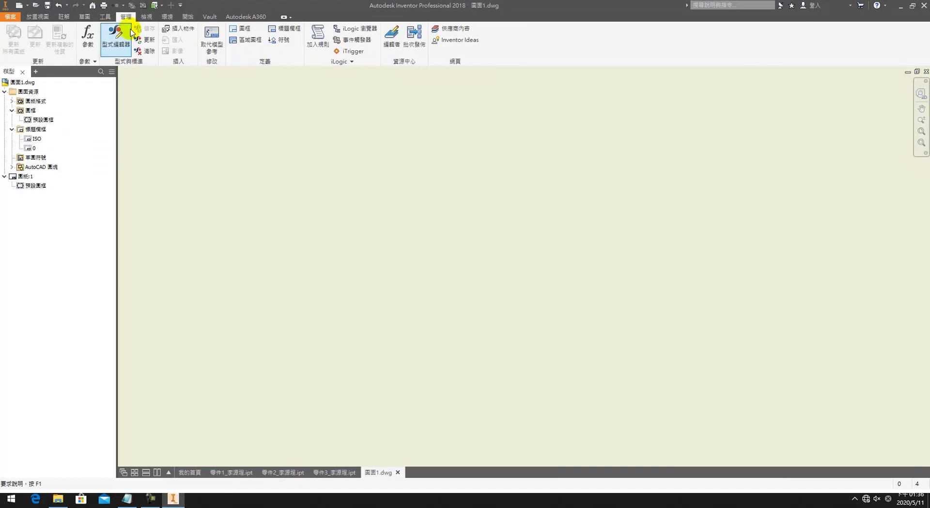
{"action": "left_click", "coordinate": [127, 32]}
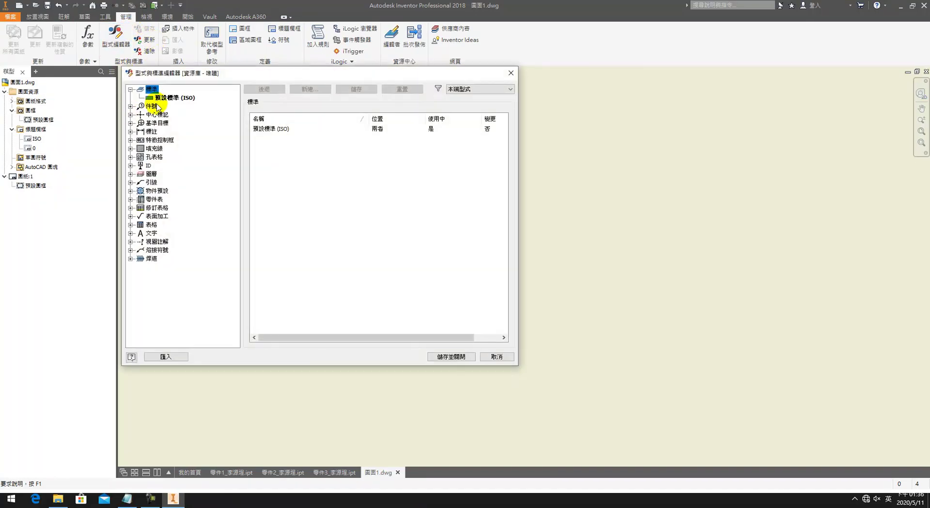
{"action": "left_click", "coordinate": [174, 98]}
{"action": "left_click", "coordinate": [285, 159]}
{"action": "left_click", "coordinate": [347, 158]}
{"action": "left_click", "coordinate": [291, 89]}
{"action": "key", "text": "Escape"}
Step: Set the default ISO standard's view projection to third angle and save it
{"action": "left_click", "coordinate": [280, 122]}
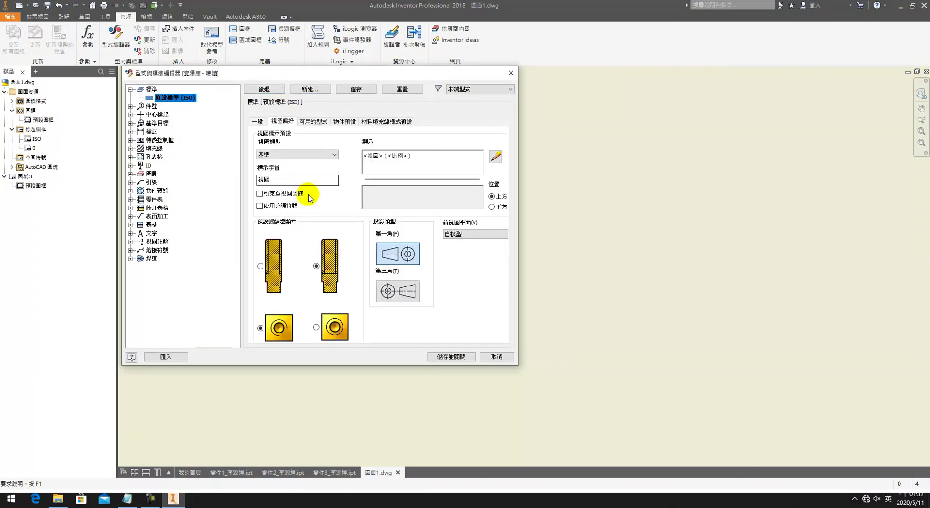
{"action": "left_click", "coordinate": [411, 288]}
{"action": "left_click", "coordinate": [312, 121]}
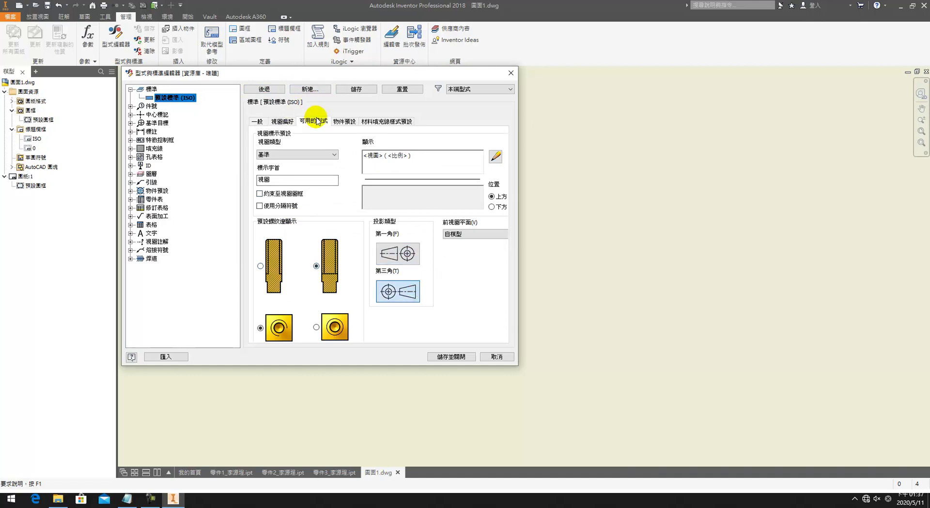
{"action": "left_click", "coordinate": [348, 121]}
{"action": "left_click", "coordinate": [372, 122]}
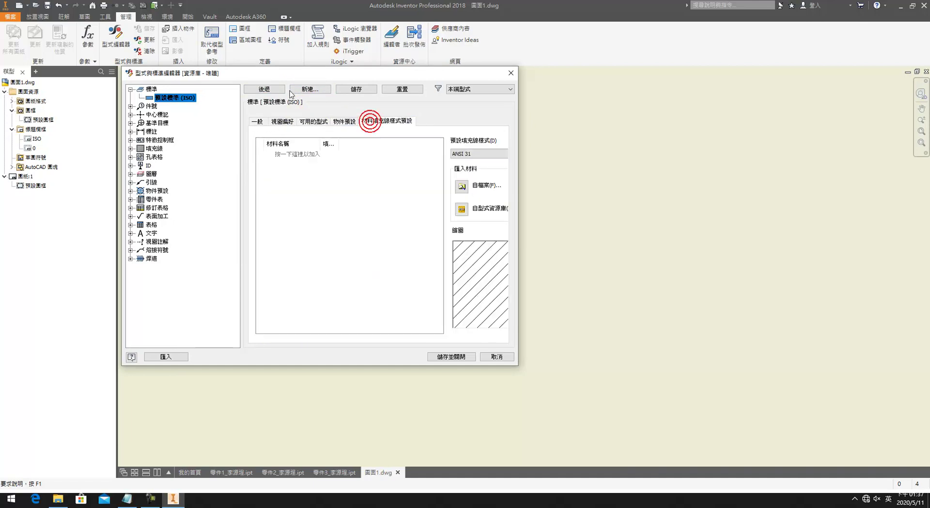
{"action": "left_click", "coordinate": [356, 90]}
Step: Browse the 中心標記 (ISO) and 基準目標 (ISO) styles
{"action": "left_click", "coordinate": [131, 105]}
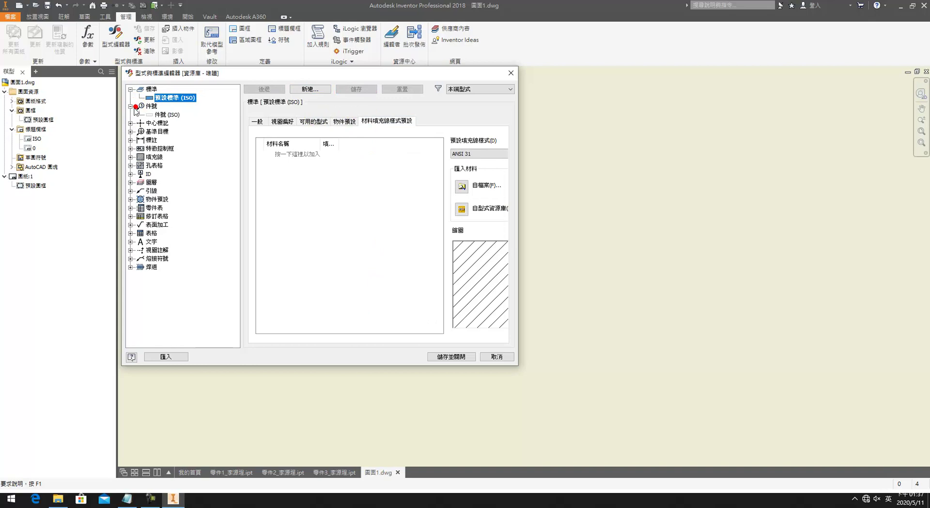
{"action": "left_click", "coordinate": [136, 123]}
{"action": "left_click", "coordinate": [130, 123]}
{"action": "left_click", "coordinate": [173, 131]}
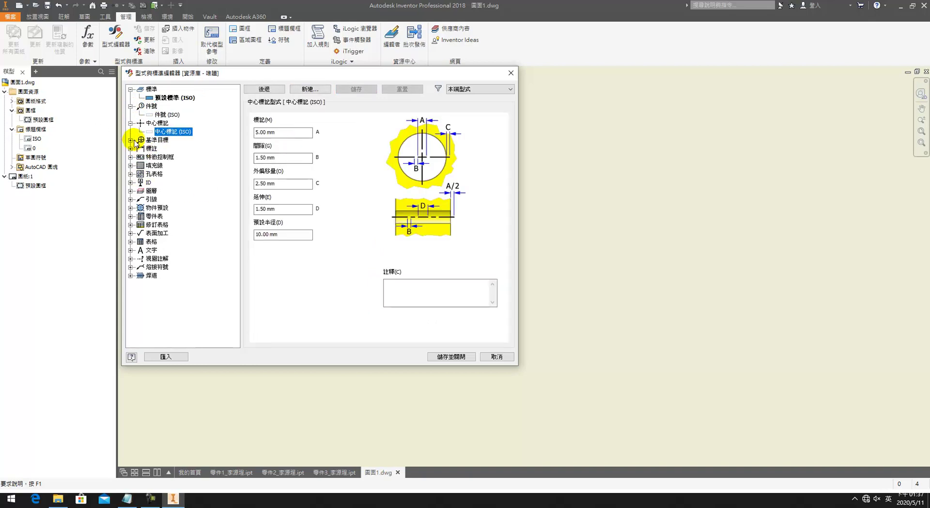
{"action": "left_click", "coordinate": [130, 140]}
{"action": "left_click", "coordinate": [164, 148]}
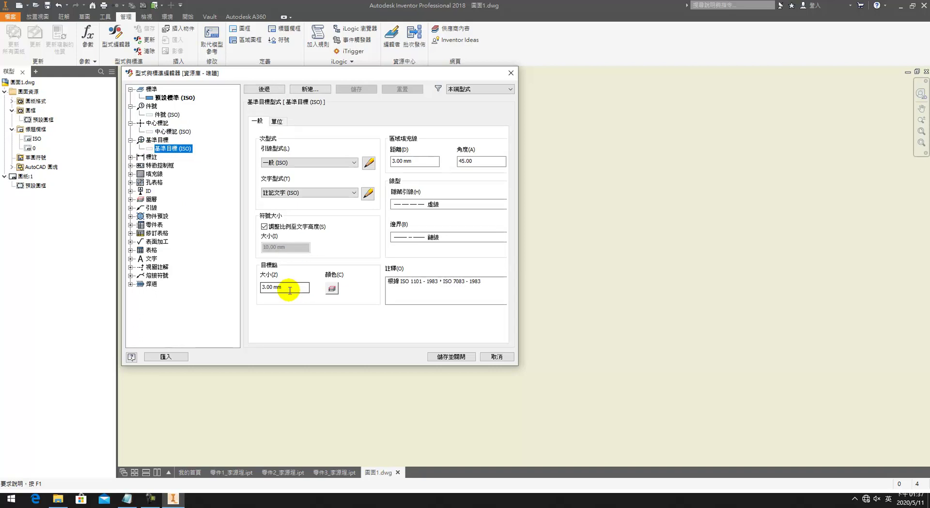
{"action": "left_click", "coordinate": [130, 157]}
Step: In the 預設 (ISO) dimension style, use a period decimal marker and linear precision 0
{"action": "left_click", "coordinate": [166, 199]}
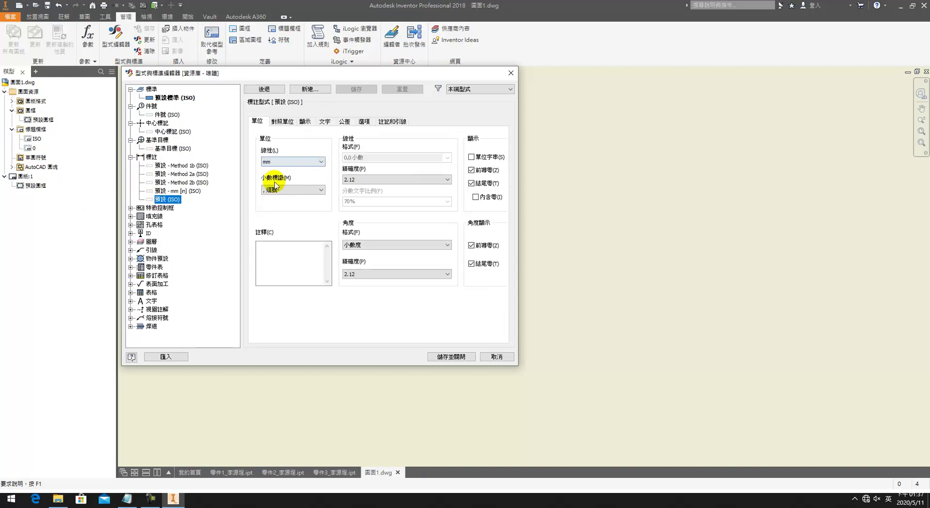
{"action": "left_click", "coordinate": [285, 189]}
{"action": "left_click", "coordinate": [291, 202]}
{"action": "left_click", "coordinate": [364, 183]}
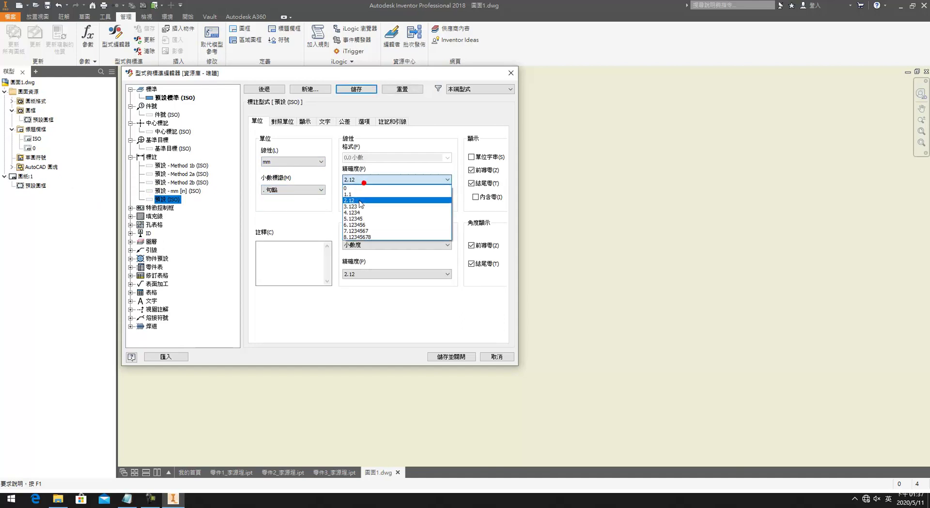
{"action": "left_click", "coordinate": [363, 187]}
{"action": "left_click", "coordinate": [367, 276]}
{"action": "left_click", "coordinate": [365, 277]}
Step: Set display extension and offset to 1 mm, gap 0.50 mm, spacing 8 mm, and save
{"action": "left_click", "coordinate": [283, 121]}
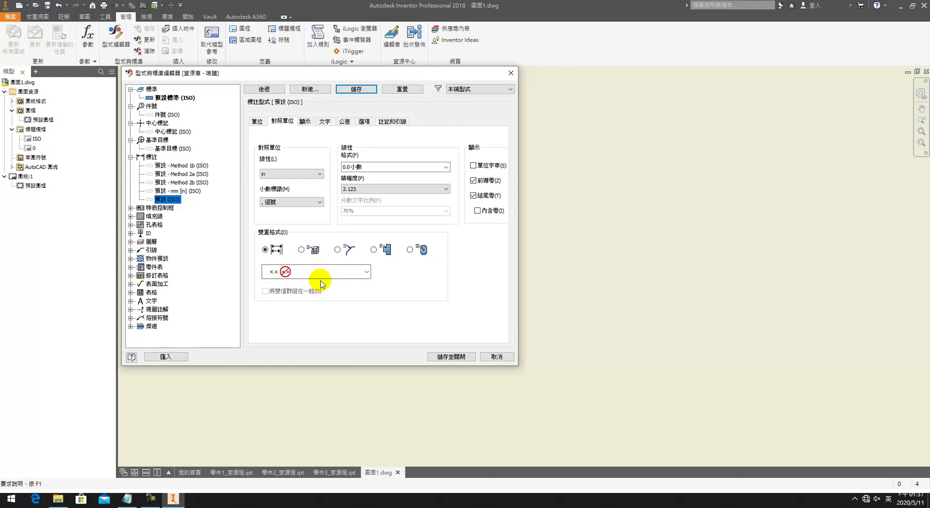
{"action": "left_click", "coordinate": [305, 121]}
{"action": "left_click", "coordinate": [326, 121]}
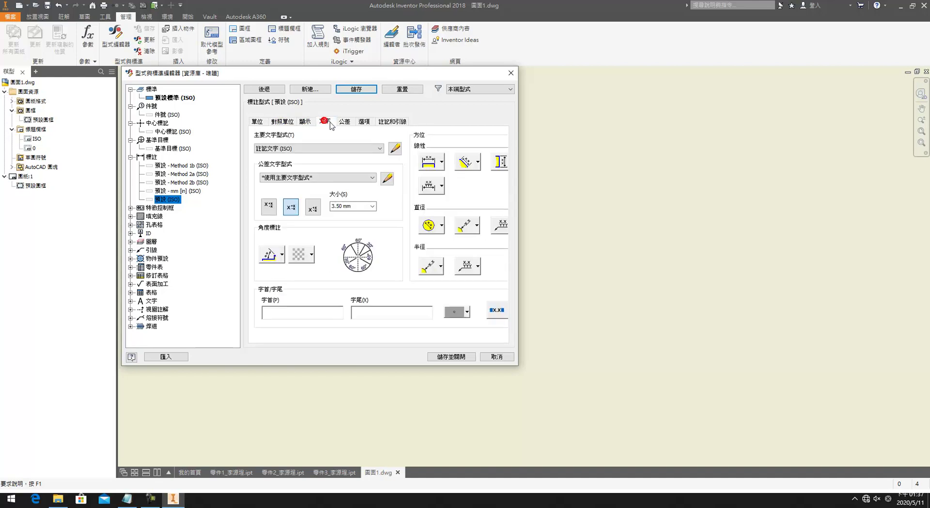
{"action": "left_click", "coordinate": [305, 121]}
{"action": "left_click", "coordinate": [292, 294]}
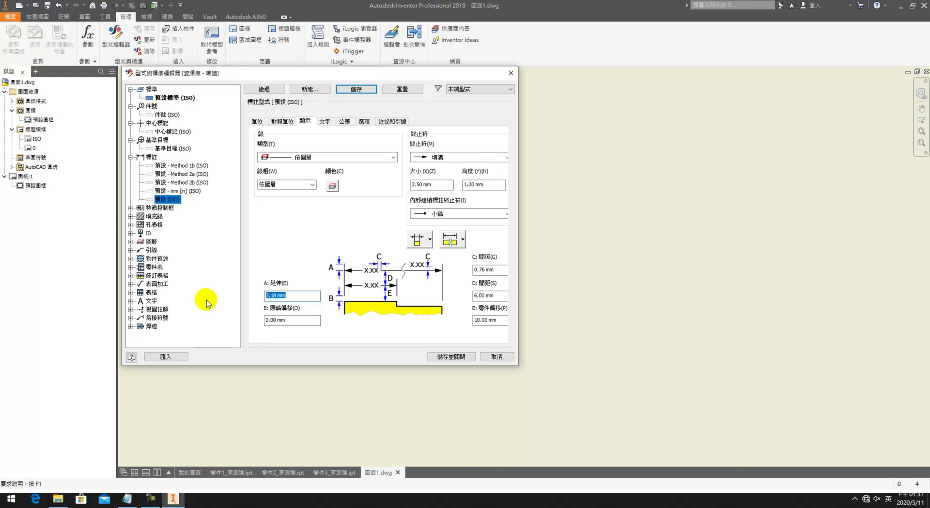
{"action": "type", "text": "1"}
{"action": "key", "text": "Tab"}
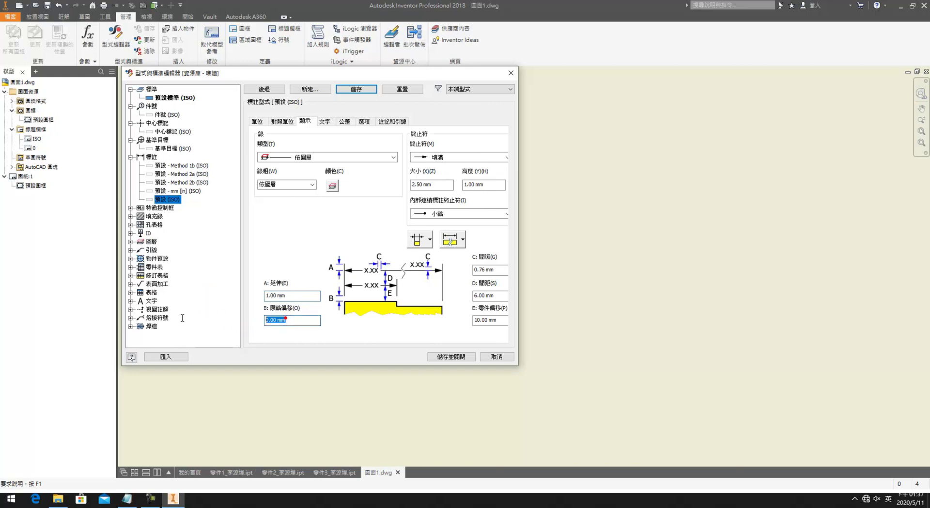
{"action": "type", "text": "1"}
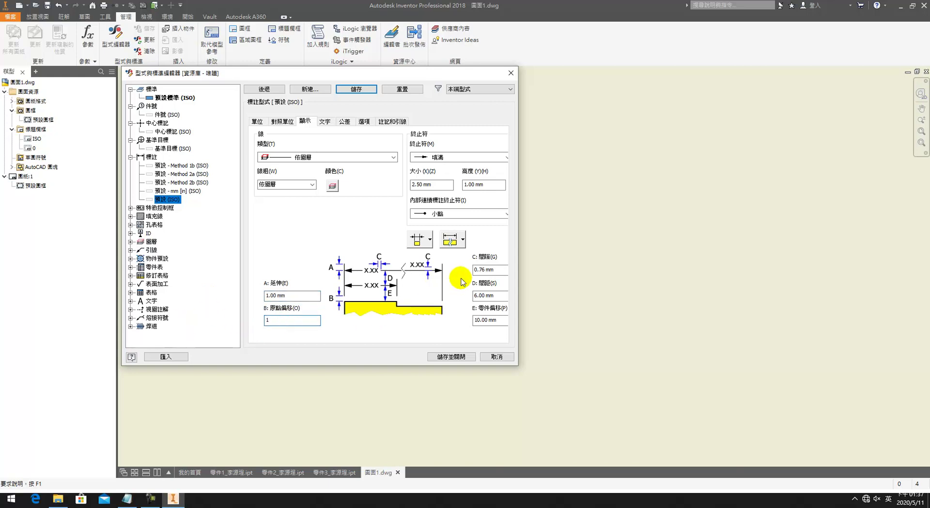
{"action": "left_click", "coordinate": [491, 269]}
{"action": "type", "text": "0.5"}
{"action": "key", "text": "Tab"}
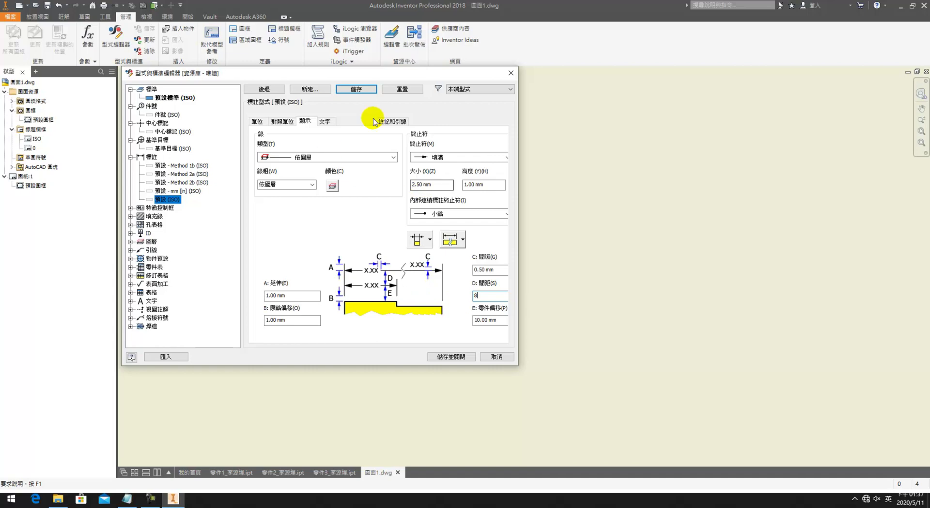
{"action": "left_click", "coordinate": [356, 89]}
Step: Review the text, tolerance and leader settings, then agree to save pending edits
{"action": "left_click", "coordinate": [325, 121]}
{"action": "left_click", "coordinate": [313, 207]}
{"action": "left_click", "coordinate": [353, 121]}
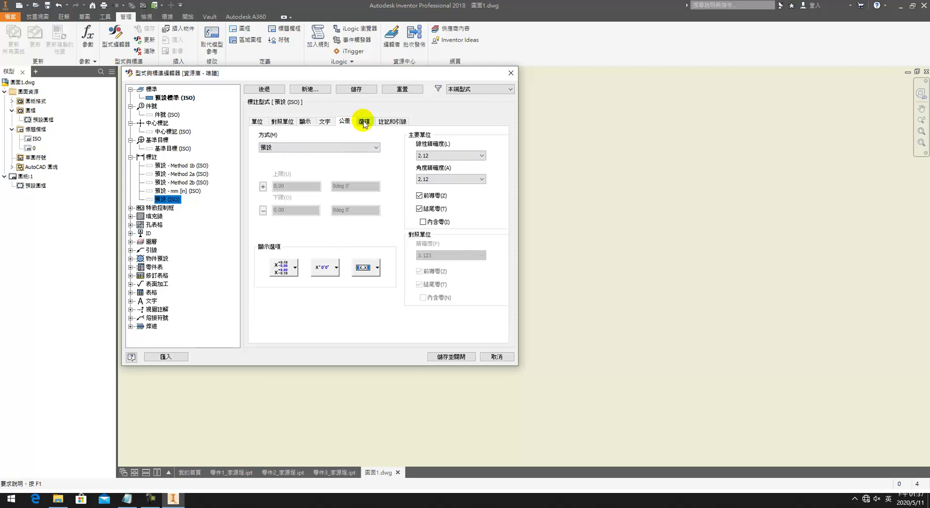
{"action": "left_click", "coordinate": [393, 121]}
{"action": "left_click", "coordinate": [160, 208]}
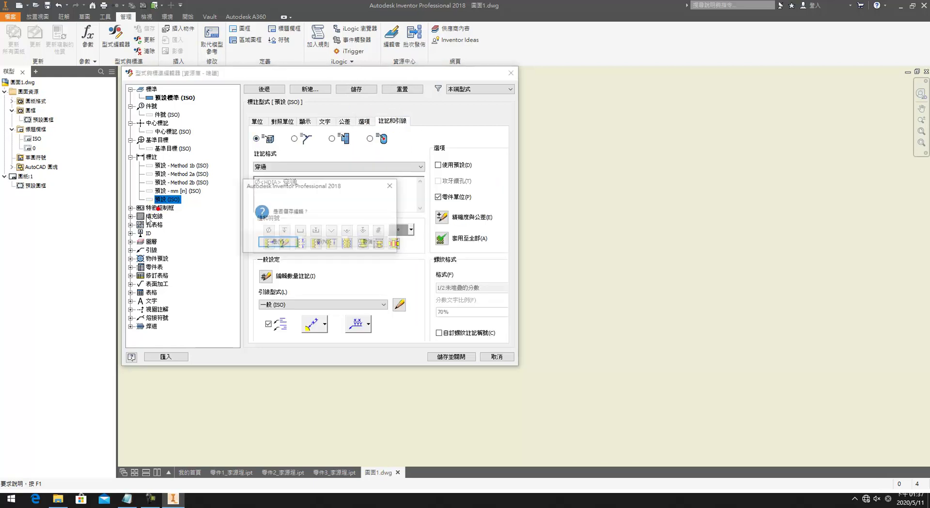
{"action": "left_click", "coordinate": [290, 241]}
Step: In the layer styles, set the first layer's line weight to 0.18 mm
{"action": "left_click", "coordinate": [144, 226]}
{"action": "left_click", "coordinate": [150, 249]}
{"action": "left_click", "coordinate": [281, 127]}
{"action": "left_click", "coordinate": [376, 133]}
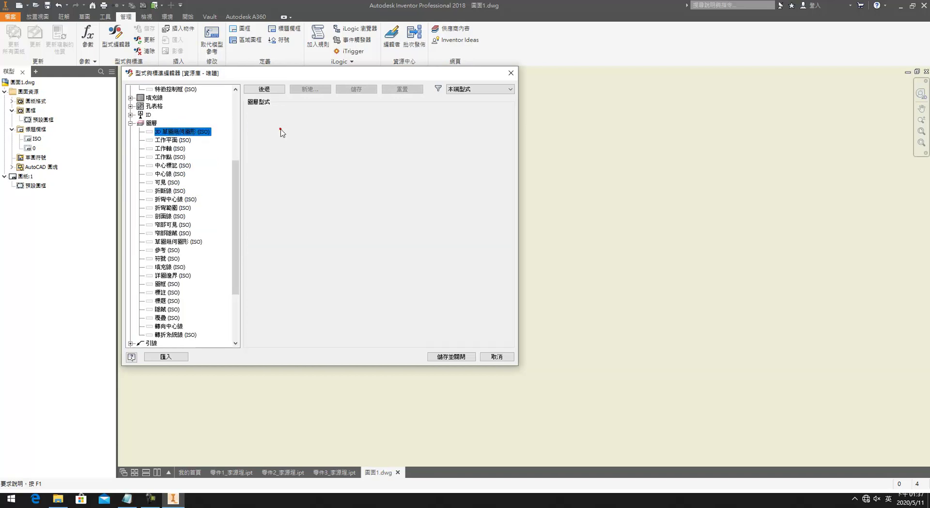
{"action": "left_click", "coordinate": [444, 129]}
{"action": "scroll", "coordinate": [445, 130], "scroll_direction": "up", "scroll_amount": 1}
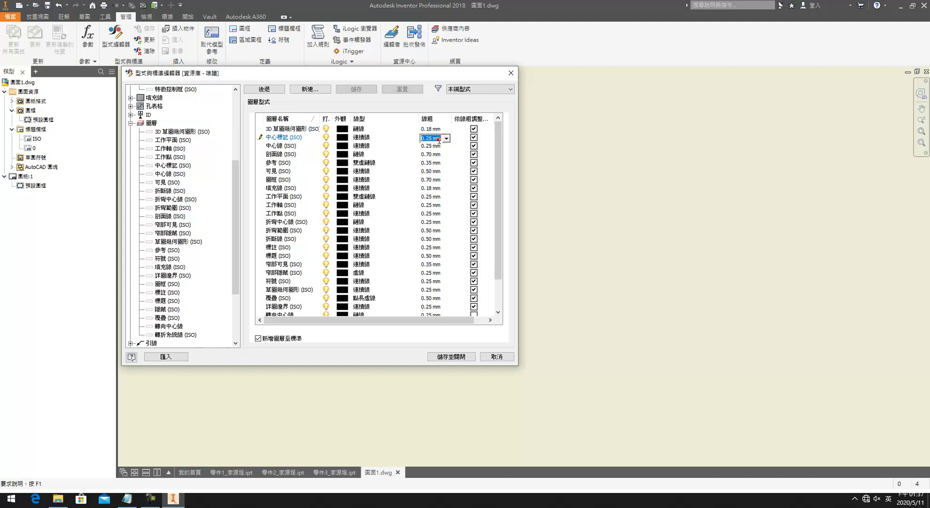
{"action": "left_click", "coordinate": [434, 131]}
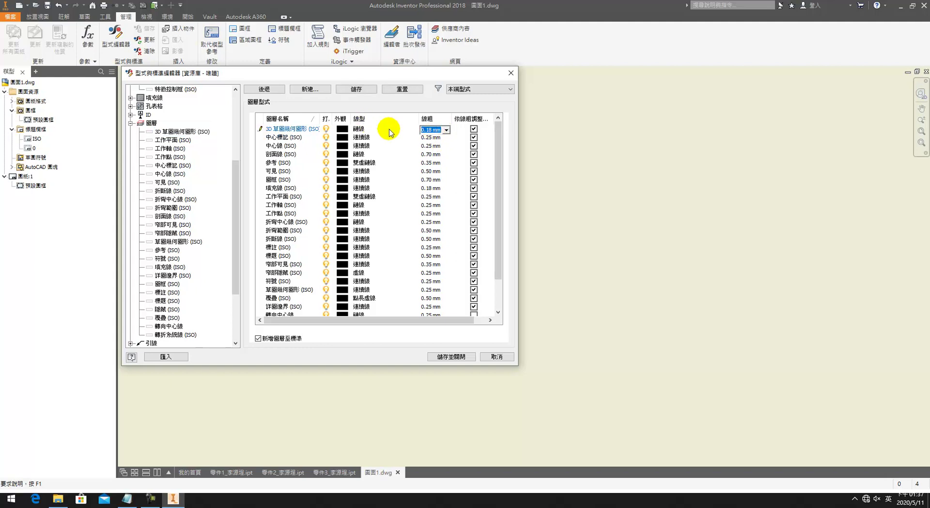
Step: Set the 中心標記 and 中心線 layers to the 點長虛線 linetype
{"action": "left_click", "coordinate": [366, 139]}
{"action": "left_click", "coordinate": [366, 140]}
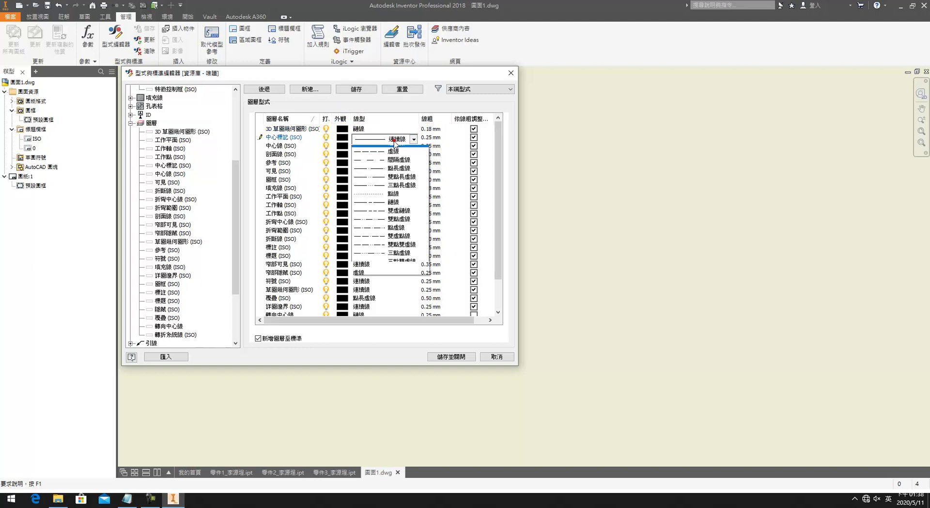
{"action": "left_click", "coordinate": [387, 174]}
{"action": "left_click", "coordinate": [382, 146]}
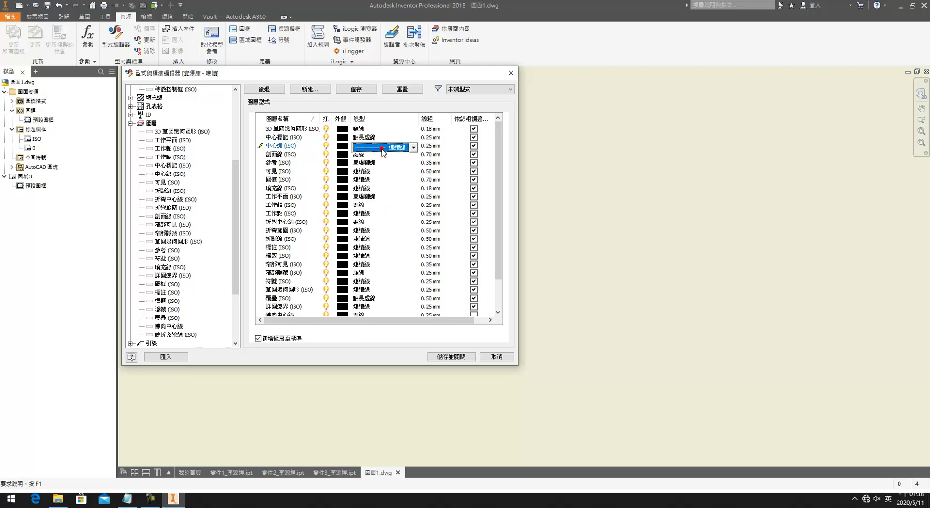
{"action": "left_click", "coordinate": [382, 147]}
{"action": "left_click", "coordinate": [381, 178]}
Step: Set the 參考 layer's linetype to 雙點長虛線
{"action": "left_click", "coordinate": [372, 163]}
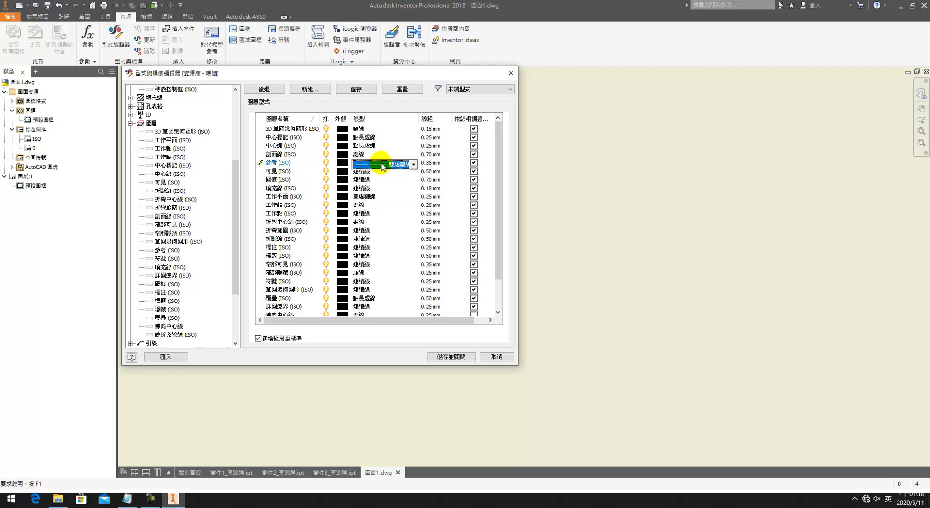
{"action": "left_click", "coordinate": [381, 163]}
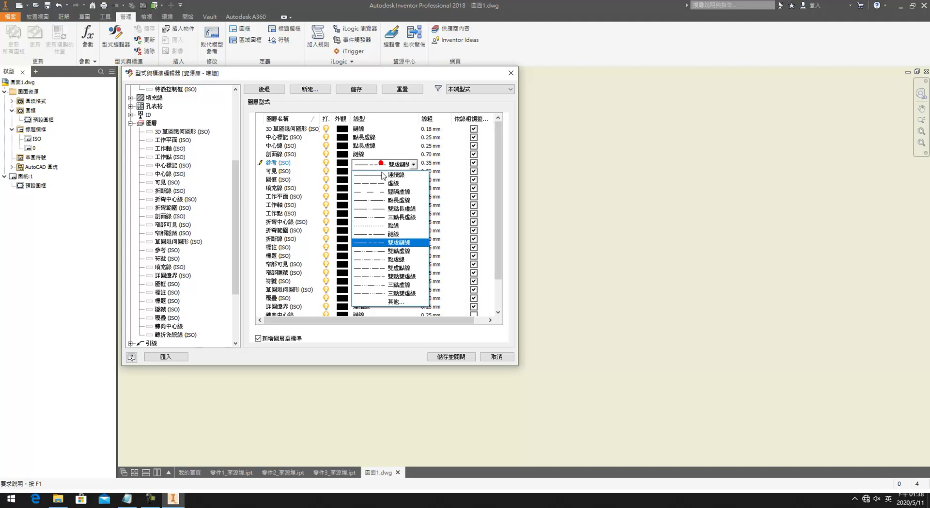
{"action": "left_click", "coordinate": [385, 251]}
{"action": "left_click", "coordinate": [373, 165]}
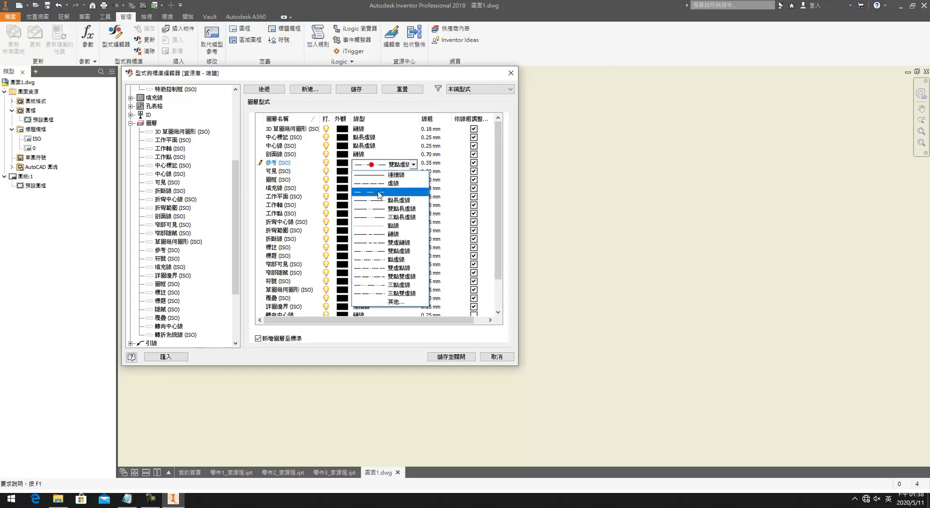
{"action": "left_click", "coordinate": [390, 207]}
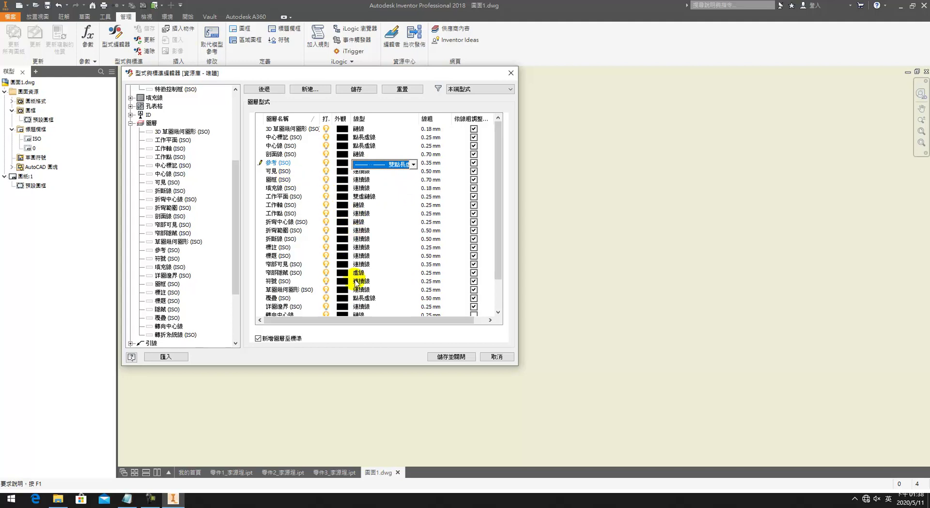
Step: Set layer line weights to 0.18 mm, including the 參考 layer
{"action": "left_click", "coordinate": [430, 137]}
{"action": "type", "text": "0.18"}
{"action": "left_click", "coordinate": [430, 145]}
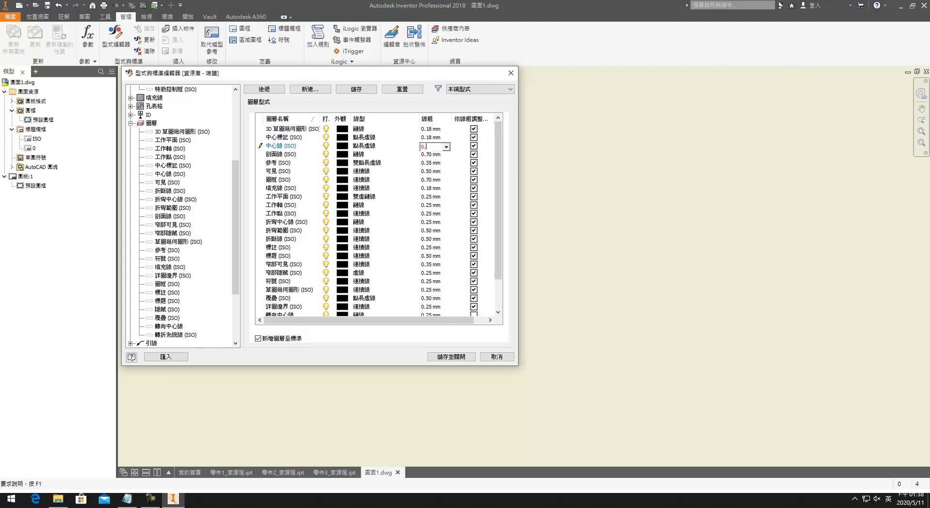
{"action": "left_click", "coordinate": [431, 155]}
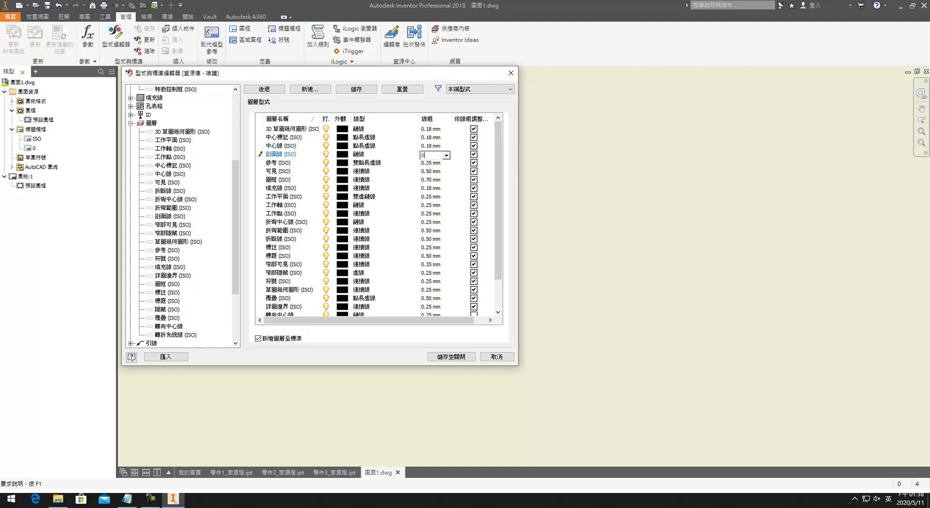
{"action": "left_click", "coordinate": [429, 163]}
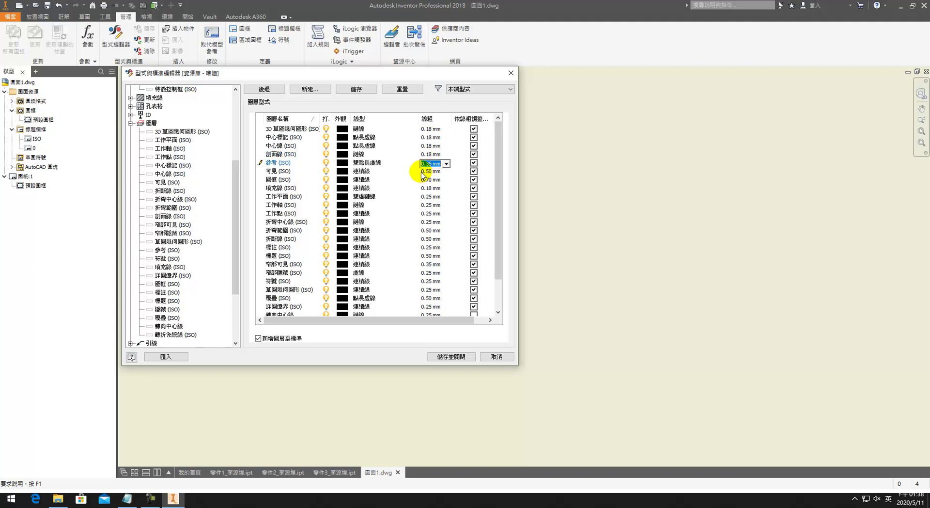
{"action": "scroll", "coordinate": [425, 175], "scroll_direction": "up", "scroll_amount": 2}
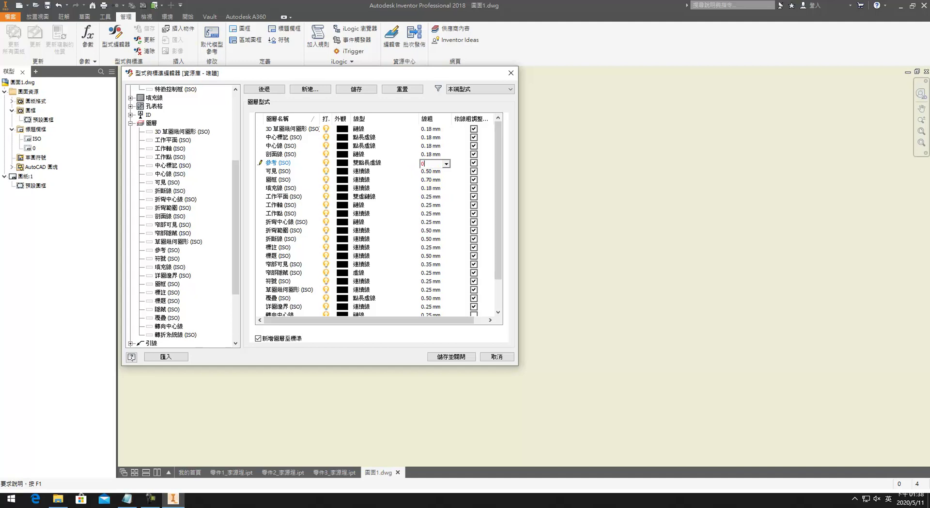
{"action": "left_click", "coordinate": [429, 171]}
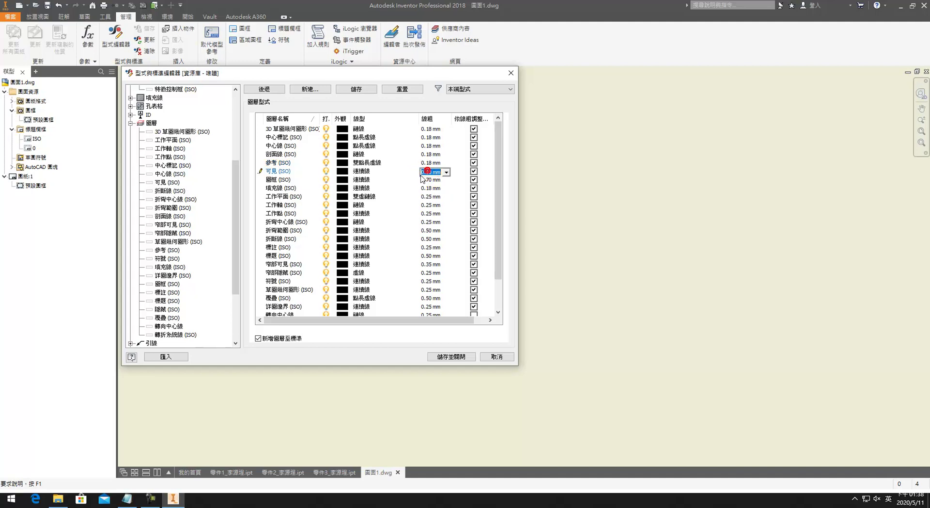
{"action": "scroll", "coordinate": [427, 173], "scroll_direction": "down", "scroll_amount": 2}
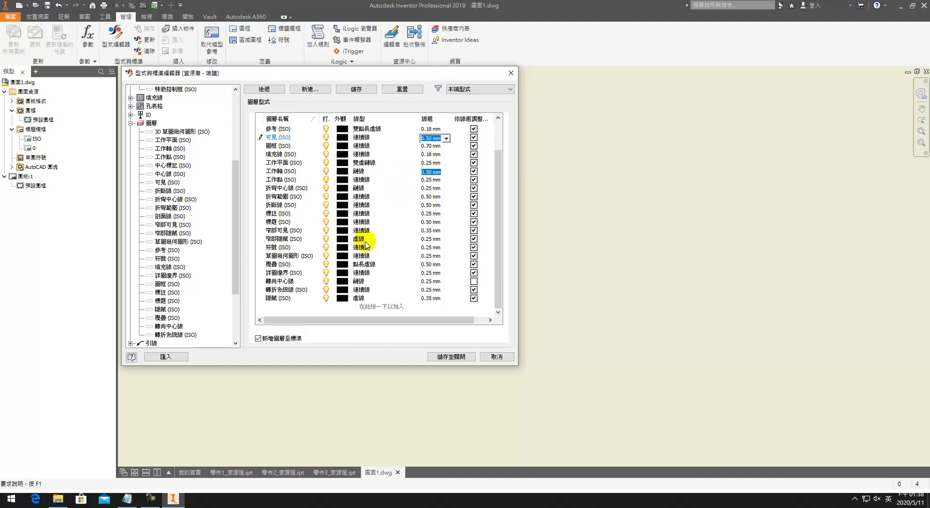
Step: Set the 轉向中心線 layer's linetype to 點長虛線, keeping 覆疊 as 點長虛線
{"action": "left_click", "coordinate": [364, 265]}
{"action": "left_click", "coordinate": [364, 265]}
{"action": "left_click", "coordinate": [364, 265]}
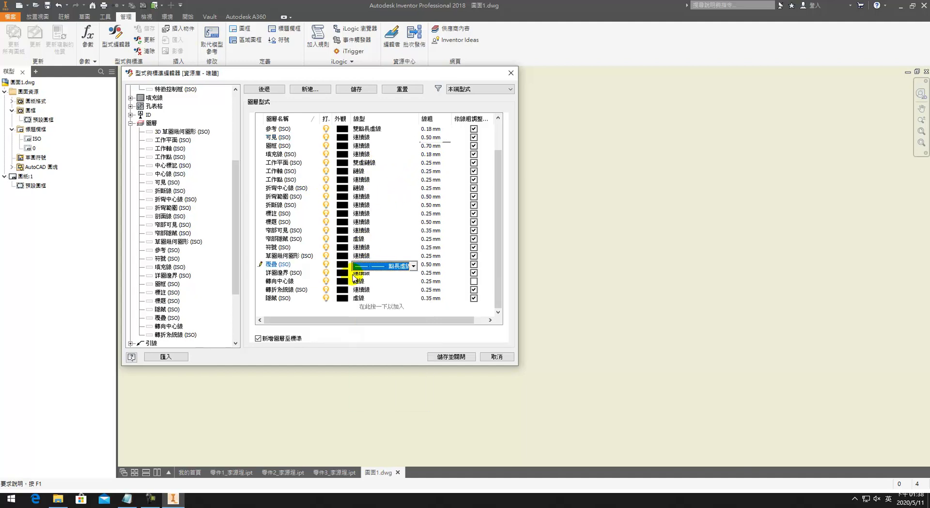
{"action": "left_click", "coordinate": [357, 274]}
{"action": "left_click", "coordinate": [360, 282]}
{"action": "left_click", "coordinate": [369, 285]}
{"action": "left_click", "coordinate": [390, 310]}
{"action": "left_click", "coordinate": [390, 285]}
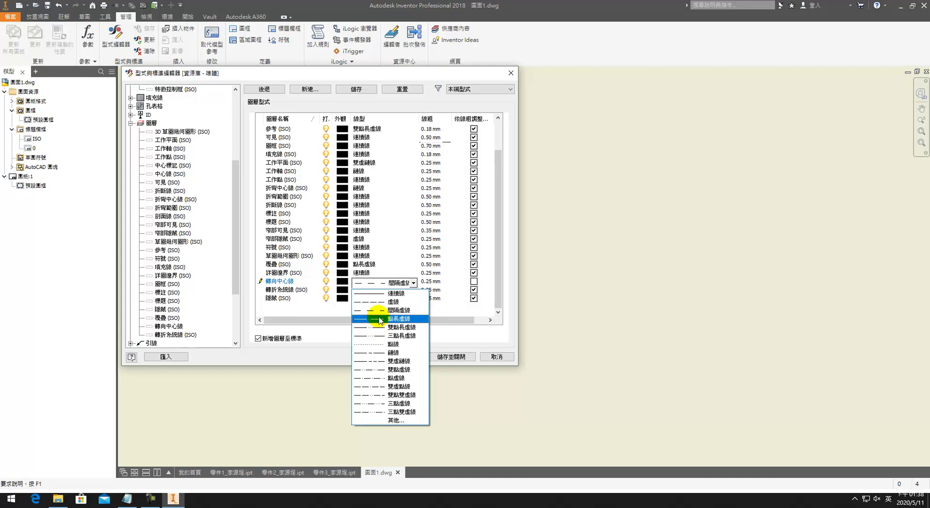
{"action": "left_click", "coordinate": [383, 326]}
{"action": "left_click", "coordinate": [342, 298]}
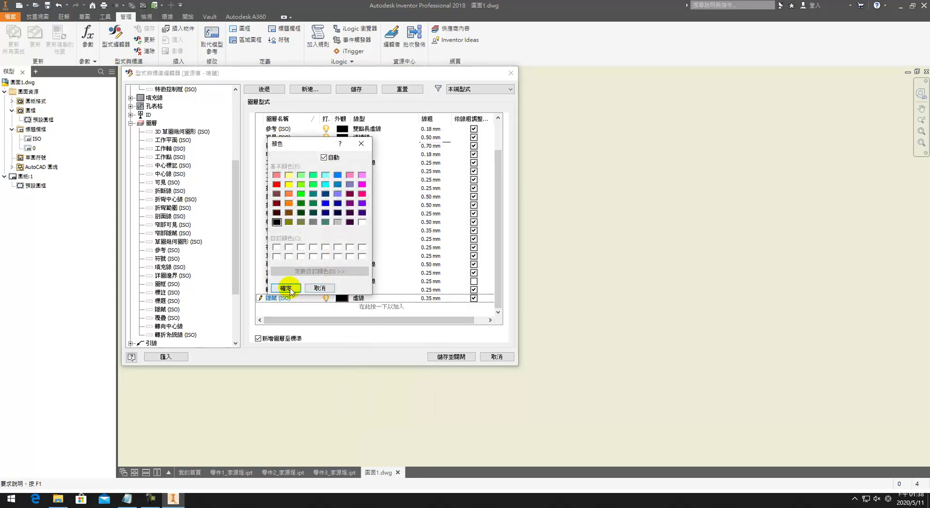
{"action": "left_click", "coordinate": [286, 288]}
{"action": "left_click", "coordinate": [365, 290]}
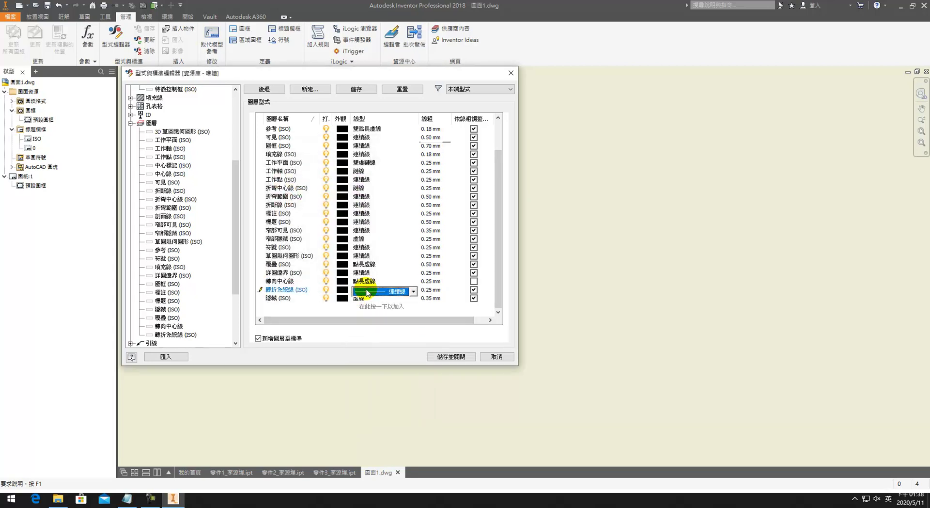
Step: Give 轉向中心線 a 0.18 mm line weight and save the layer styles
{"action": "left_click", "coordinate": [432, 282]}
{"action": "left_click", "coordinate": [446, 282]}
{"action": "left_click", "coordinate": [430, 333]}
{"action": "left_click", "coordinate": [356, 89]}
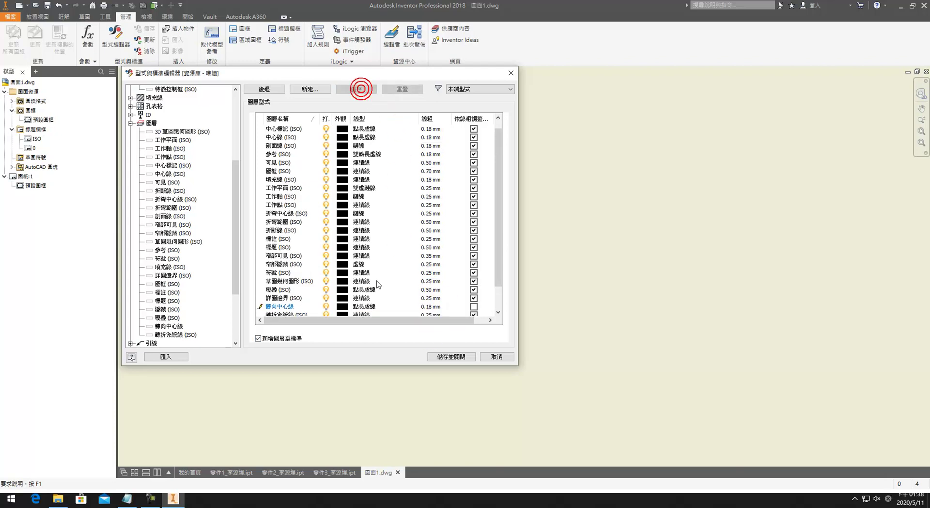
Step: Center the 註記文字 (ISO) text style's justification and set its font to 微軟正黑體
{"action": "scroll", "coordinate": [135, 288], "scroll_direction": "down", "scroll_amount": 3}
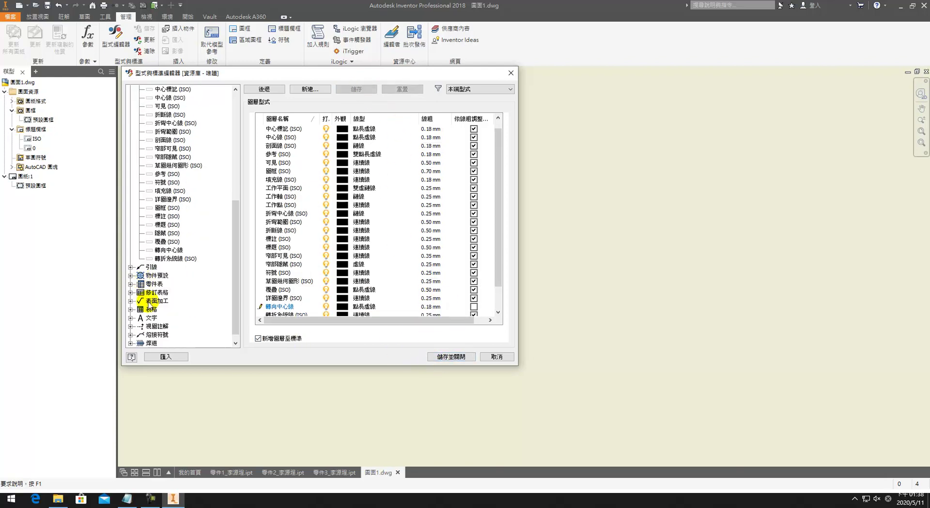
{"action": "left_click", "coordinate": [150, 309]}
{"action": "left_click", "coordinate": [151, 318]}
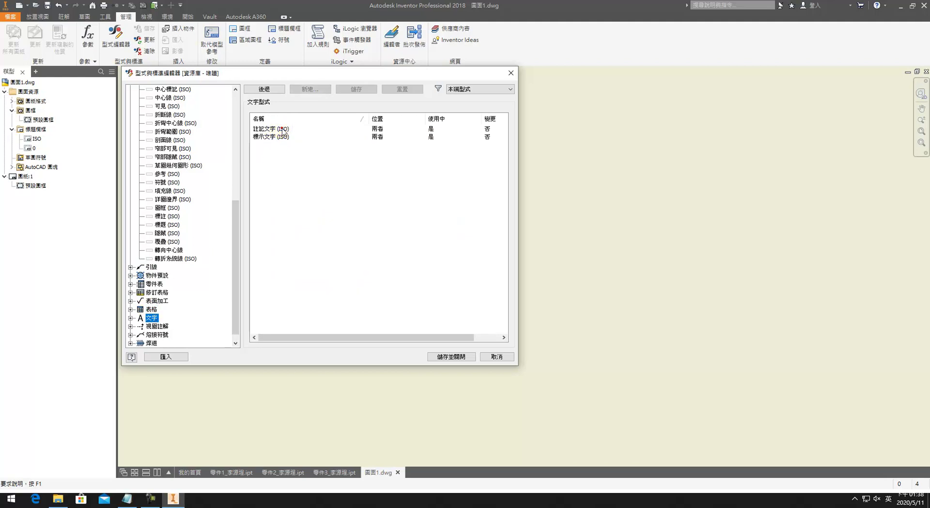
{"action": "double_click", "coordinate": [283, 128]}
{"action": "left_click", "coordinate": [280, 190]}
{"action": "left_click", "coordinate": [323, 191]}
{"action": "left_click", "coordinate": [304, 235]}
{"action": "scroll", "coordinate": [291, 460], "scroll_direction": "down", "scroll_amount": 5}
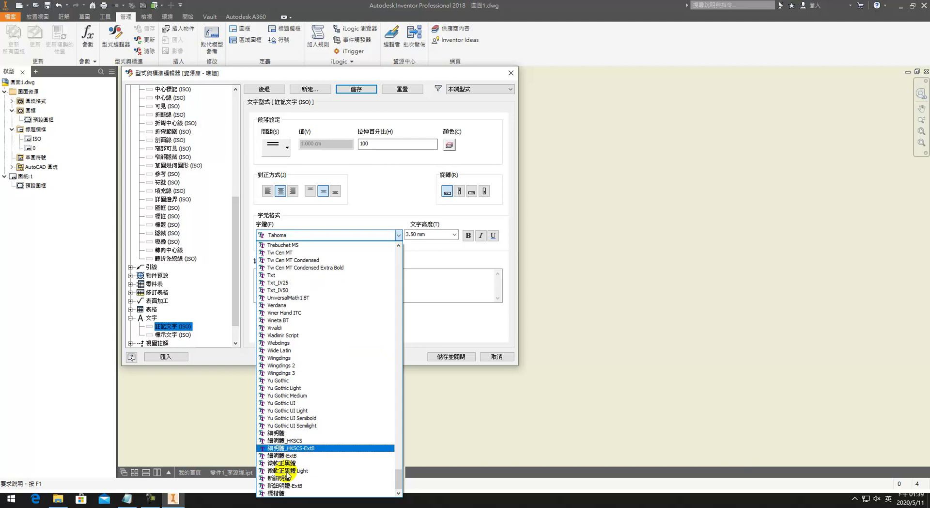
{"action": "left_click", "coordinate": [280, 462]}
Step: Give 註記文字 (ISO) a 3.00 mm height and 85% width, then save
{"action": "left_click", "coordinate": [432, 235]}
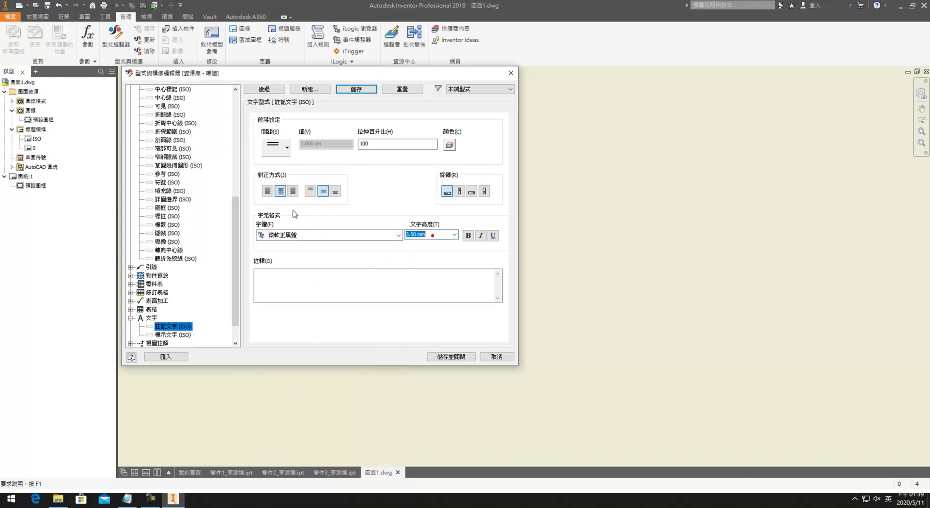
{"action": "type", "text": "3"}
{"action": "double_click", "coordinate": [373, 143]}
{"action": "type", "text": "85"}
{"action": "left_click", "coordinate": [356, 89]}
Step: Set 標示文字 (ISO) to 微軟正黑體, 5.00 mm high, 85% width; save and close
{"action": "left_click", "coordinate": [173, 334]}
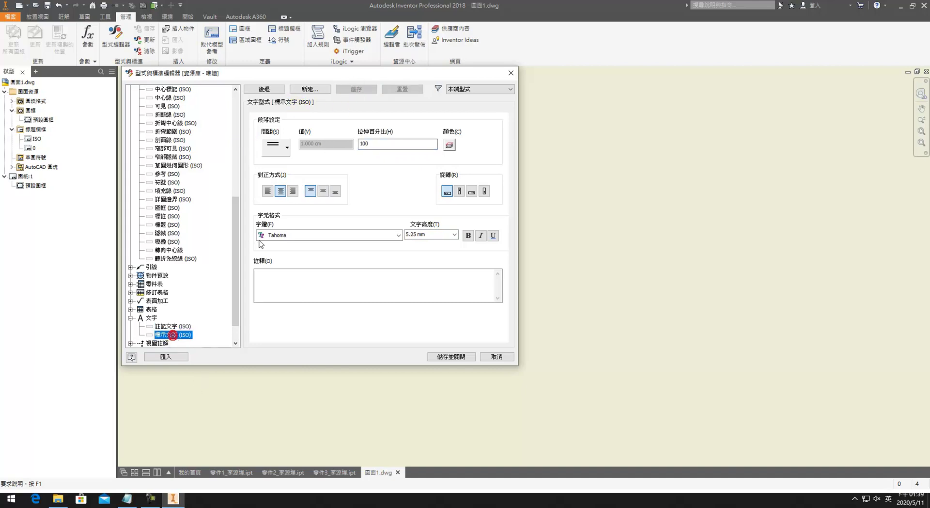
{"action": "left_click", "coordinate": [314, 232]}
{"action": "scroll", "coordinate": [294, 465], "scroll_direction": "down", "scroll_amount": 8}
{"action": "left_click", "coordinate": [293, 462]}
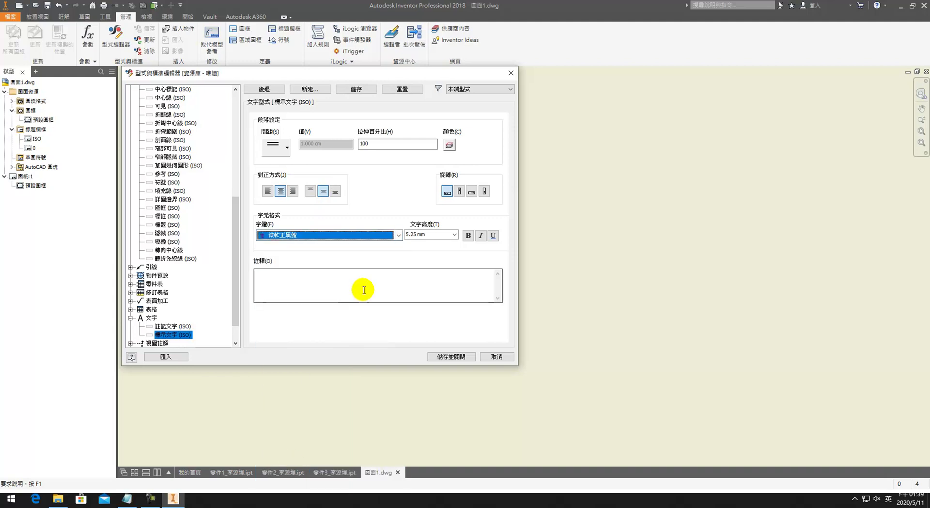
{"action": "left_click", "coordinate": [455, 234]}
{"action": "key", "text": "Up"}
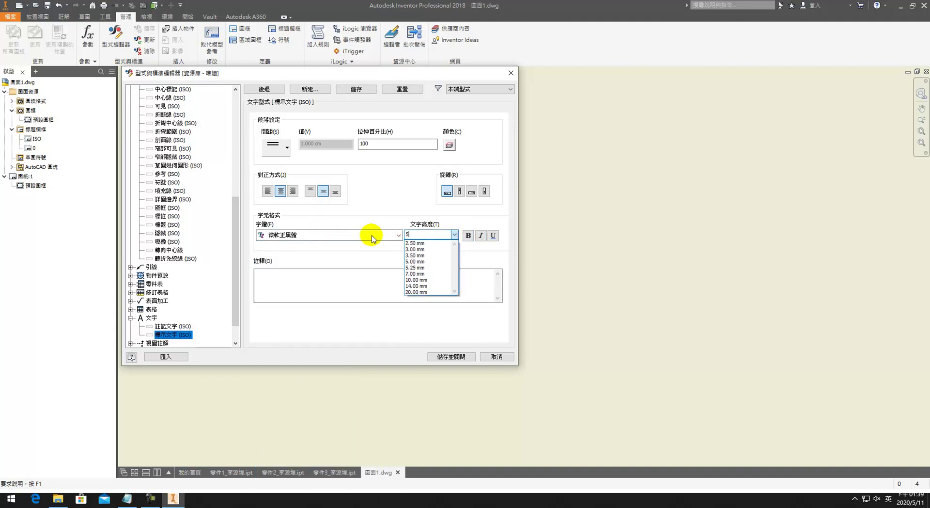
{"action": "left_click", "coordinate": [422, 143]}
{"action": "double_click", "coordinate": [423, 144]}
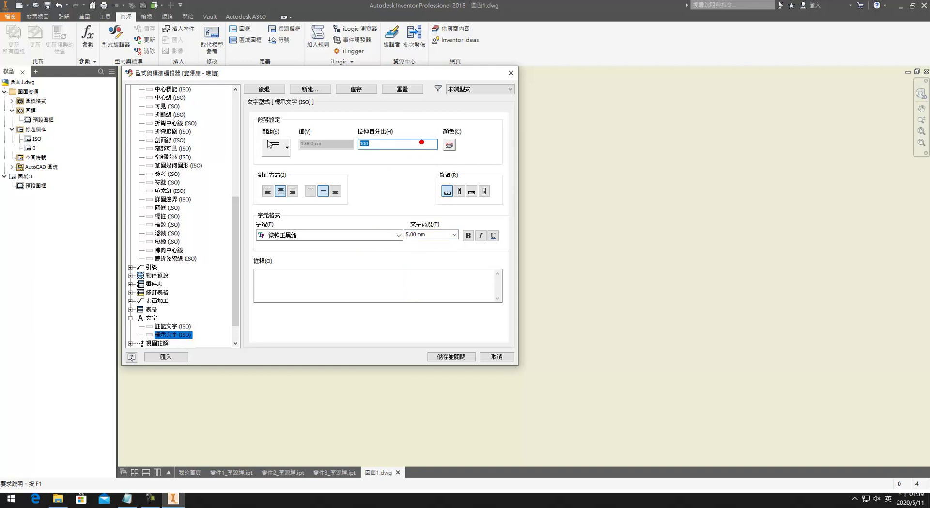
{"action": "type", "text": "85"}
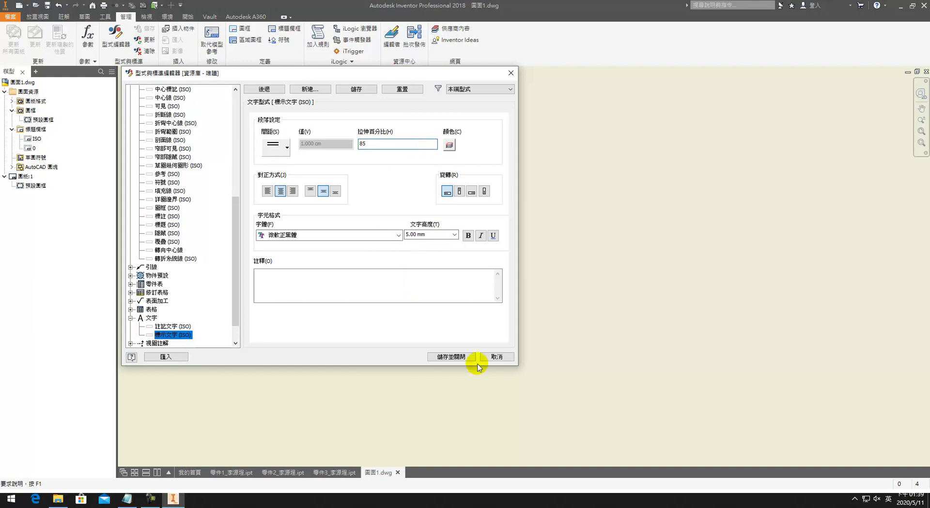
{"action": "left_click", "coordinate": [465, 359]}
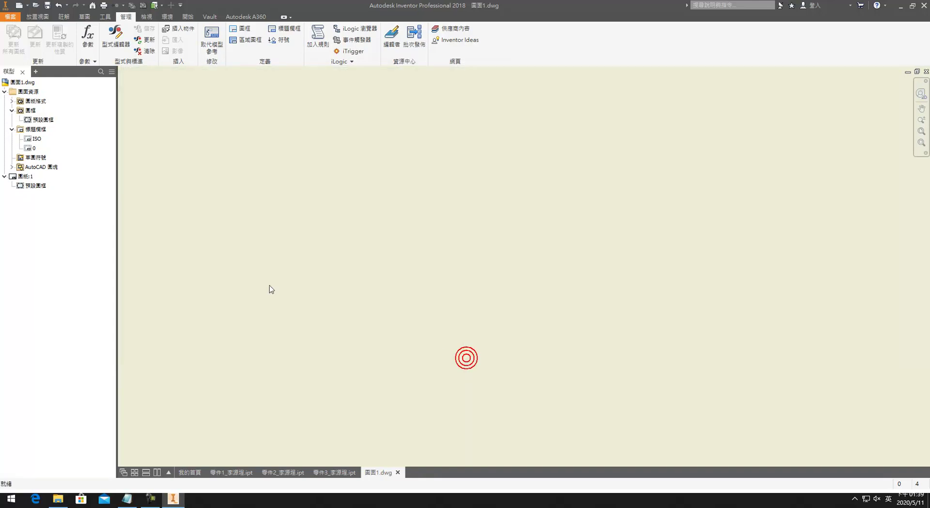
Step: Insert title block 0 on Sheet:1 and edit its definition
{"action": "right_click", "coordinate": [33, 147]}
{"action": "left_click", "coordinate": [48, 192]}
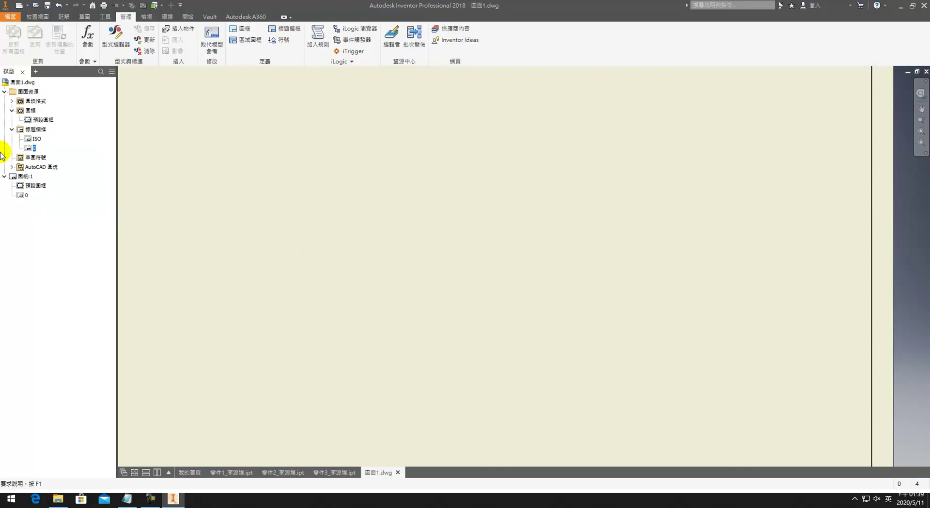
{"action": "right_click", "coordinate": [28, 147]}
{"action": "left_click", "coordinate": [36, 184]}
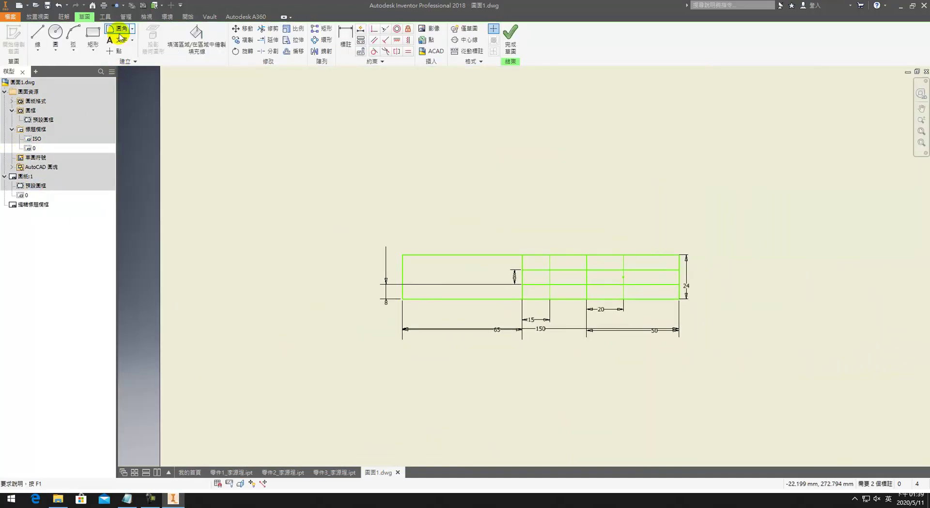
Step: Place 標示文字 (ISO) text in the title block reading 技術士技能檢定
{"action": "left_click", "coordinate": [116, 39]}
{"action": "left_click", "coordinate": [465, 290]}
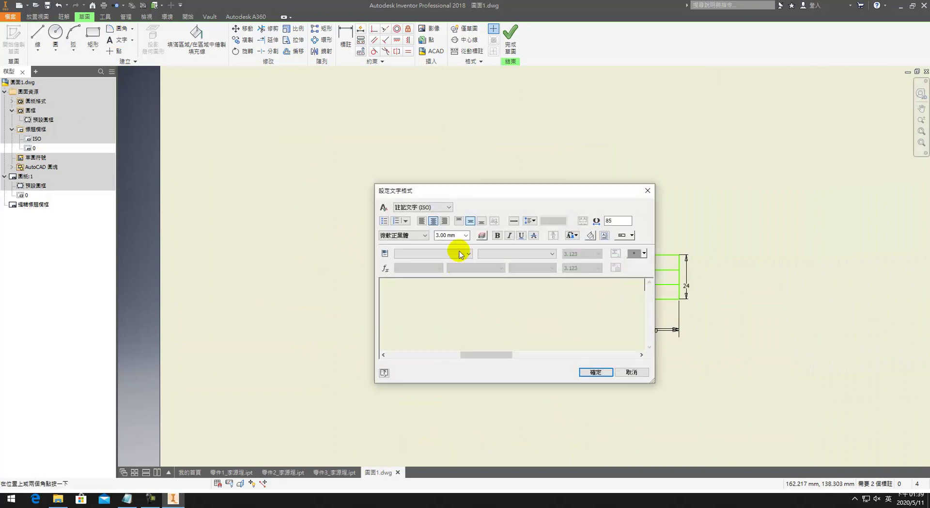
{"action": "left_click", "coordinate": [422, 207]}
{"action": "left_click", "coordinate": [420, 214]}
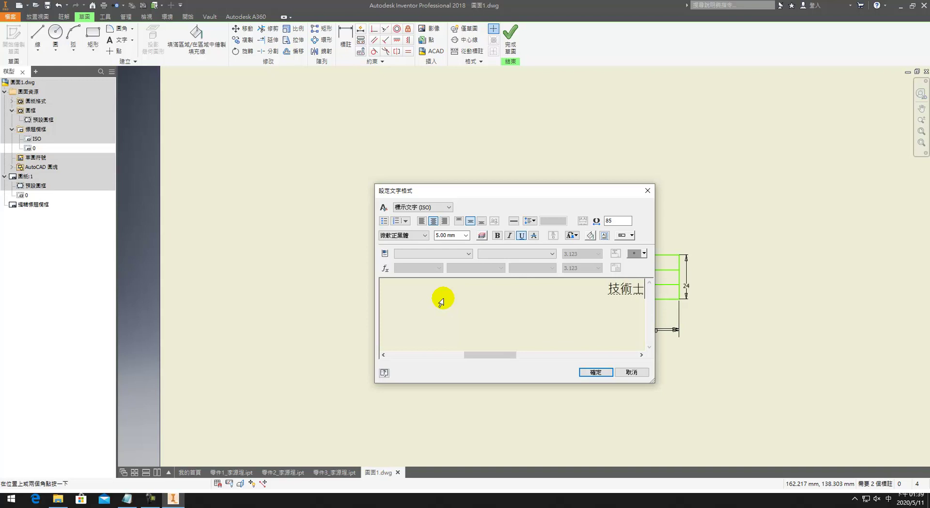
{"action": "type", "text": "紀ㄊ能ㄐㄧㄢ檢定"}
{"action": "key", "text": "Return"}
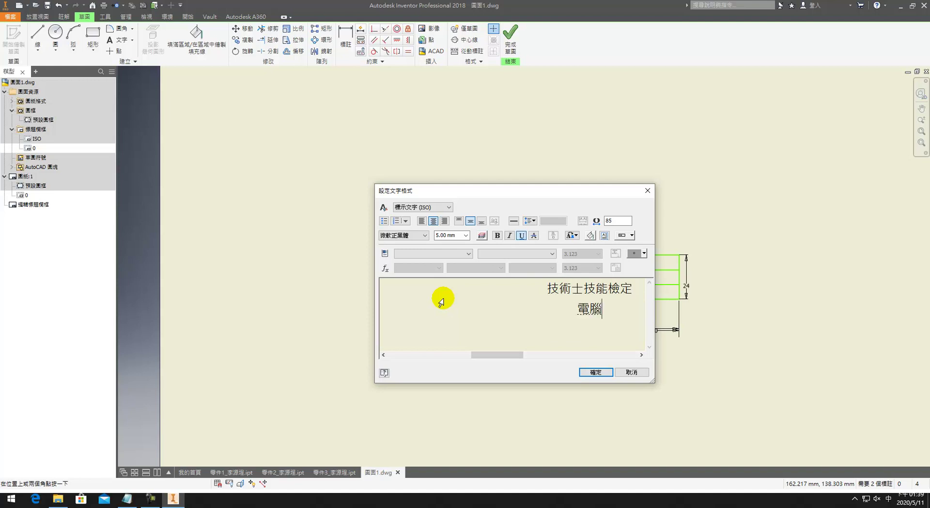
Step: Add the second text line 電腦輔助立體製圖丙級
{"action": "type", "text": "輔助"}
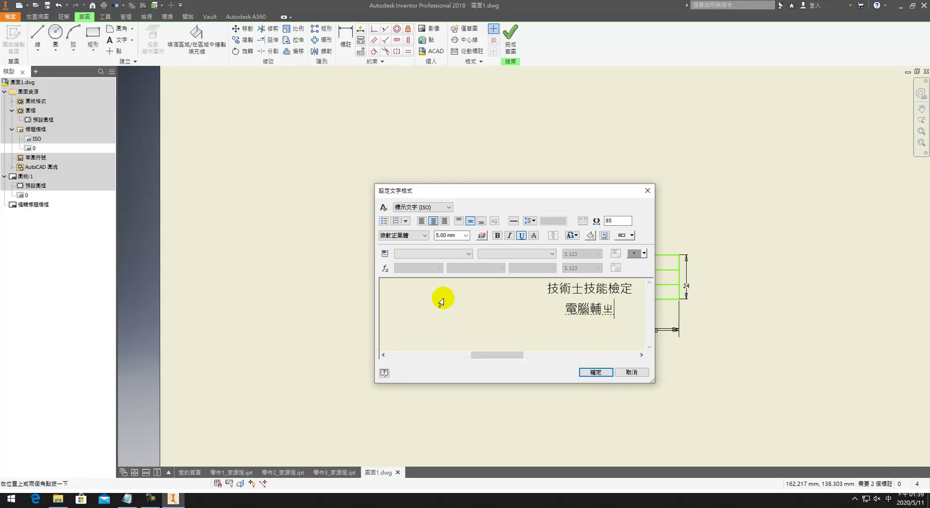
{"action": "type", "text": "ㄐ"}
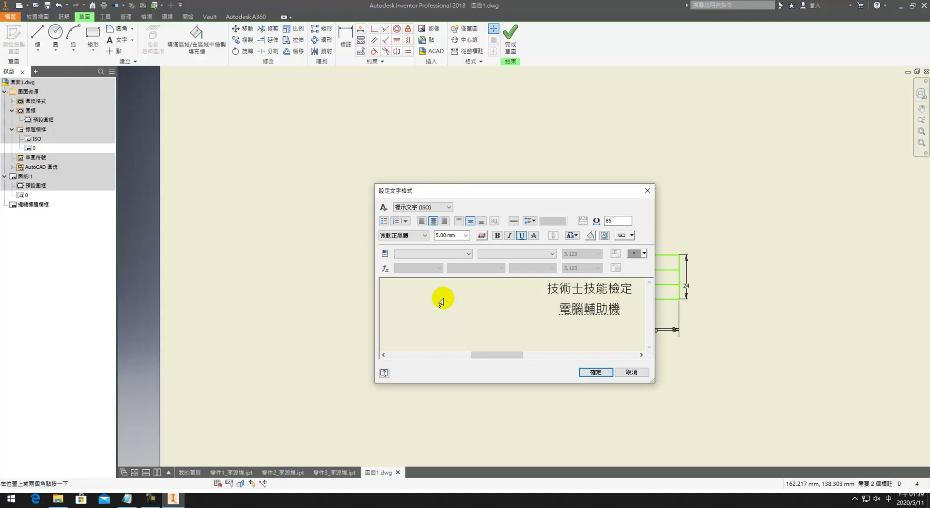
{"action": "type", "text": "械"}
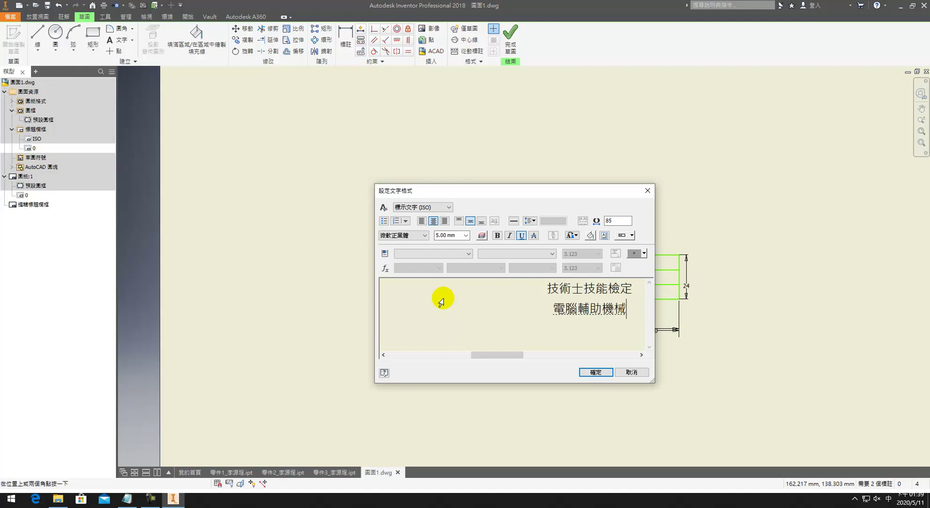
{"action": "type", "text": "ㄕ設計"}
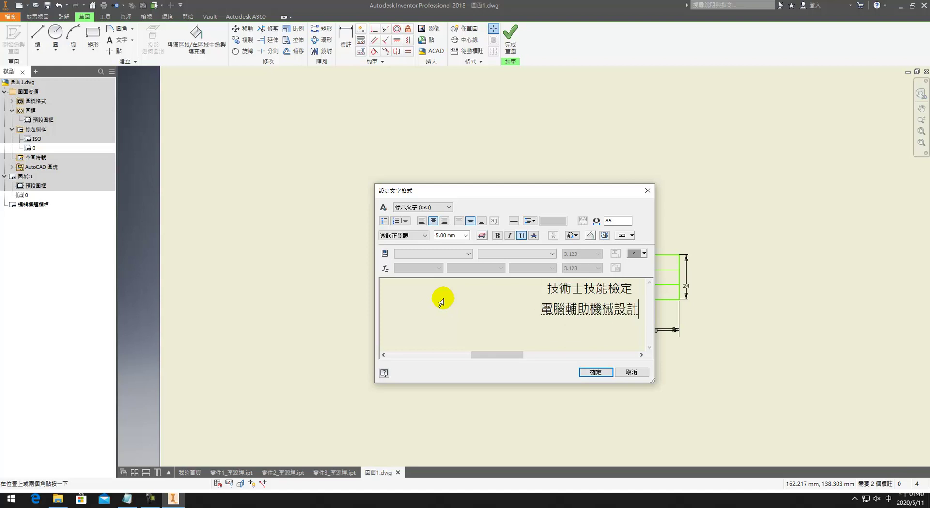
{"action": "type", "text": "至圖"}
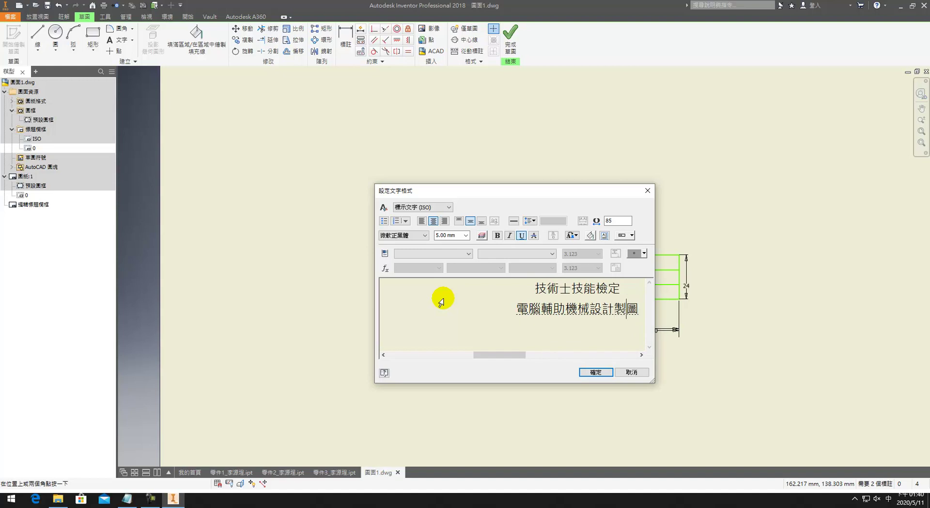
{"action": "key", "text": "BackSpace"}
{"action": "key", "text": "BackSpace"}
{"action": "key", "text": "BackSpace"}
{"action": "key", "text": "BackSpace"}
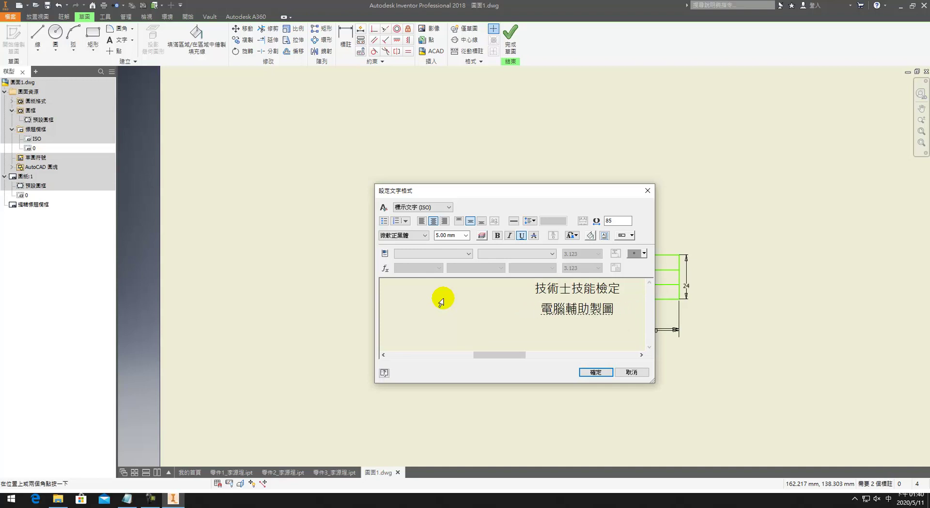
{"action": "type", "text": "立體製圖"}
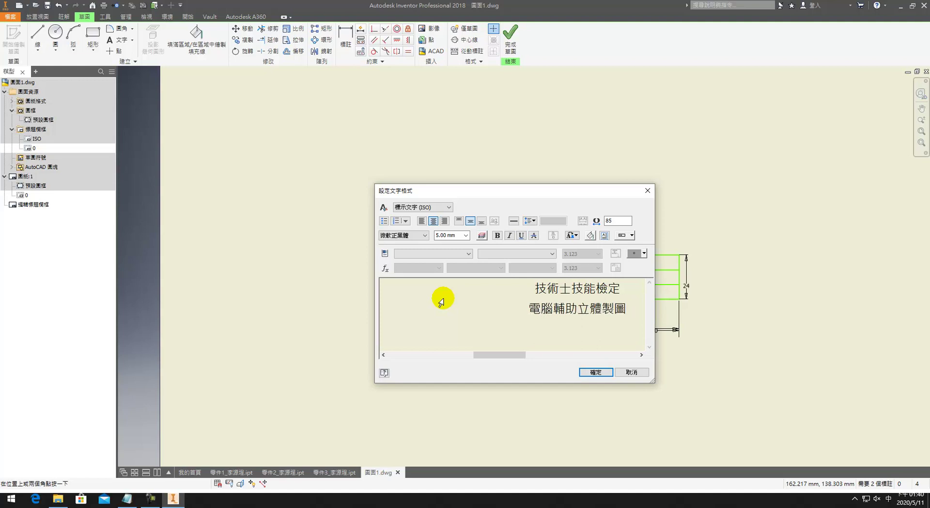
{"action": "type", "text": "ㄅ"}
{"action": "type", "text": "/3r"}
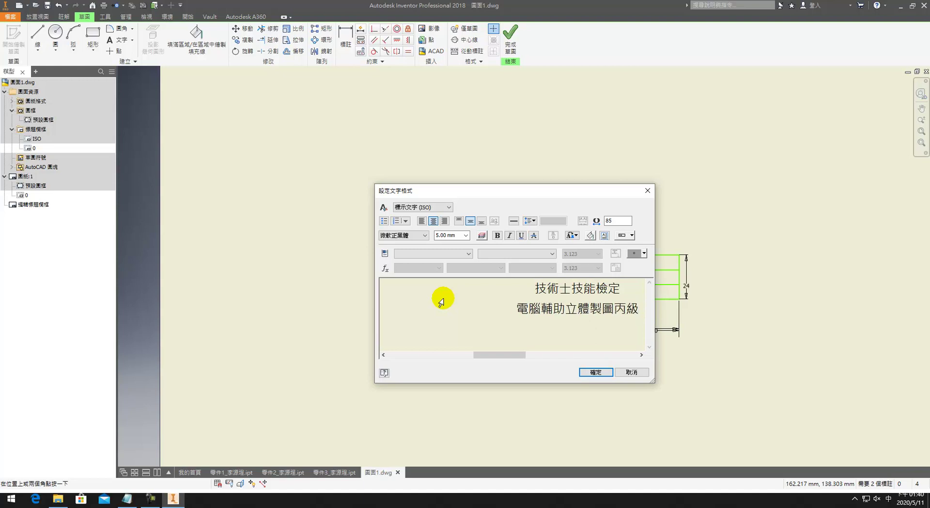
Step: Set both text lines to line spacing 7 and add the text to the sketch
{"action": "left_click_drag", "start_coordinate": [630, 320], "coordinate": [533, 290]}
{"action": "left_click", "coordinate": [530, 220]}
{"action": "left_click", "coordinate": [545, 273]}
{"action": "left_click", "coordinate": [546, 221]}
{"action": "type", "text": "7"}
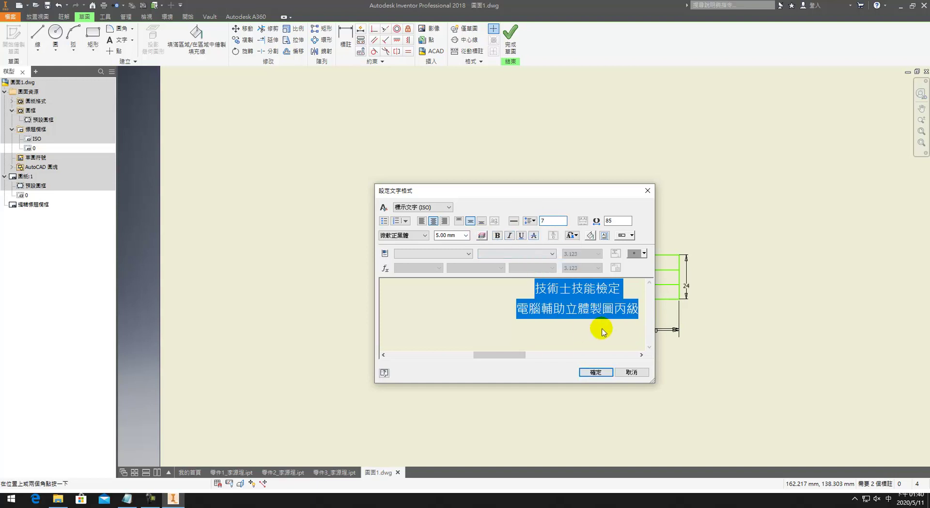
{"action": "left_click", "coordinate": [594, 371]}
{"action": "key", "text": "Escape"}
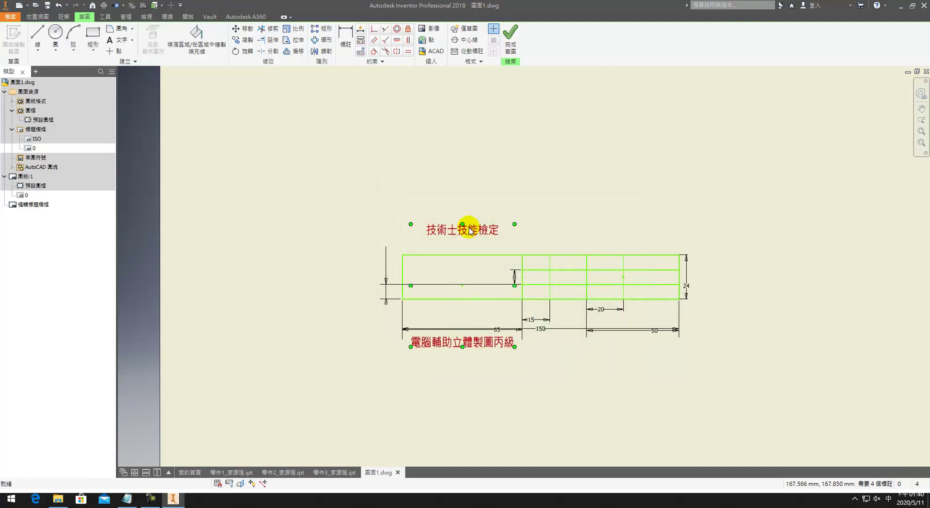
Step: Select the two title lines and apply a line spacing value of 3 in Format Text
{"action": "double_click", "coordinate": [469, 231]}
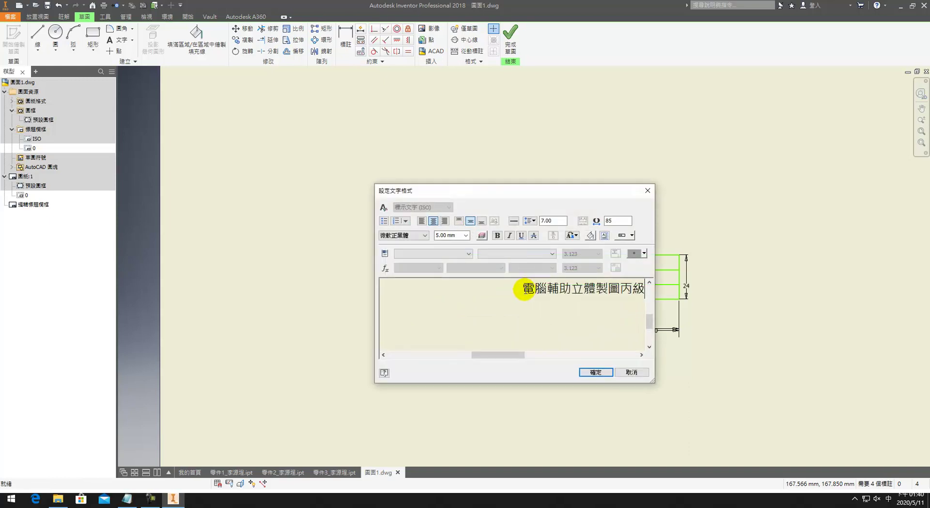
{"action": "left_click_drag", "start_coordinate": [524, 289], "coordinate": [609, 248]}
{"action": "left_click", "coordinate": [558, 222]}
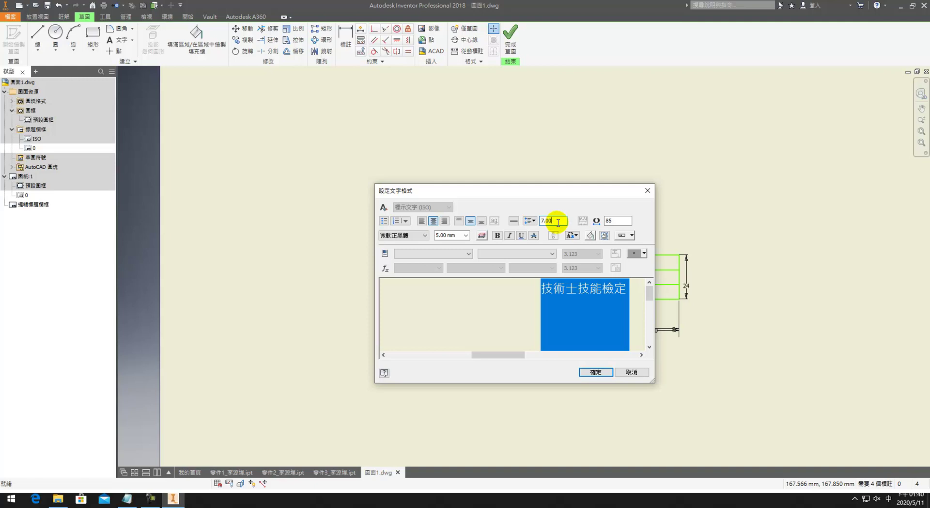
{"action": "left_click", "coordinate": [547, 298]}
{"action": "triple_click", "coordinate": [557, 288]}
{"action": "left_click", "coordinate": [557, 290]}
{"action": "left_click_drag", "start_coordinate": [557, 291], "coordinate": [565, 334]}
{"action": "left_click", "coordinate": [587, 315]}
{"action": "triple_click", "coordinate": [604, 321]}
{"action": "left_click", "coordinate": [617, 325]}
{"action": "scroll", "coordinate": [632, 310], "scroll_direction": "up", "scroll_amount": 3}
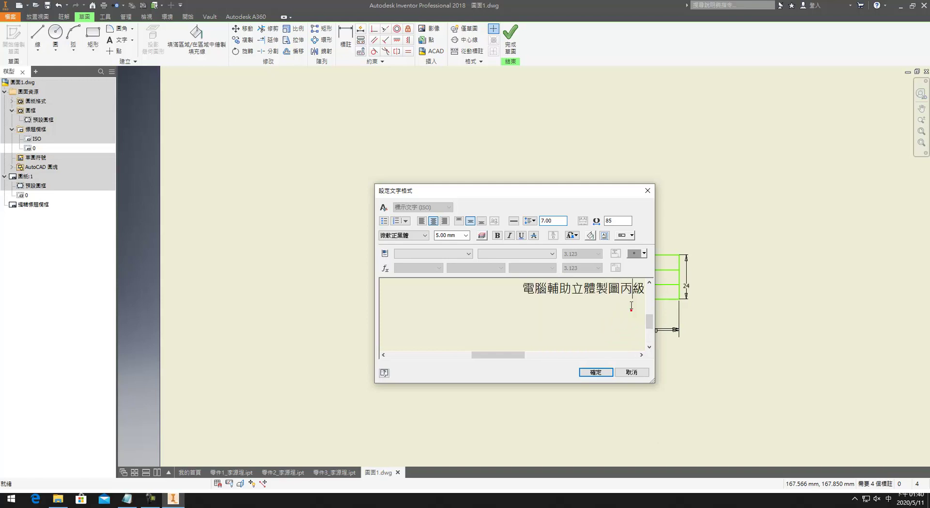
{"action": "left_click_drag", "start_coordinate": [649, 322], "coordinate": [649, 286]}
{"action": "left_click_drag", "start_coordinate": [553, 220], "coordinate": [541, 220]}
{"action": "type", "text": "3"}
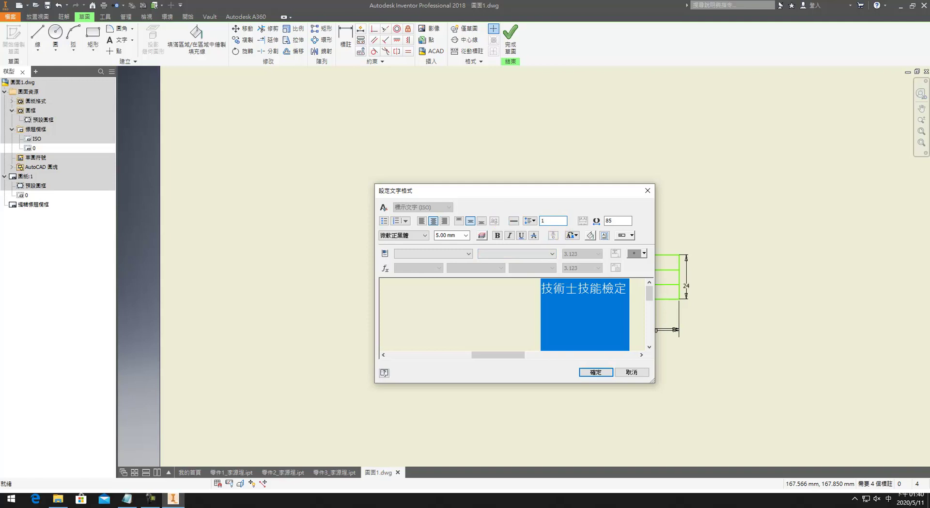
{"action": "left_click", "coordinate": [595, 371]}
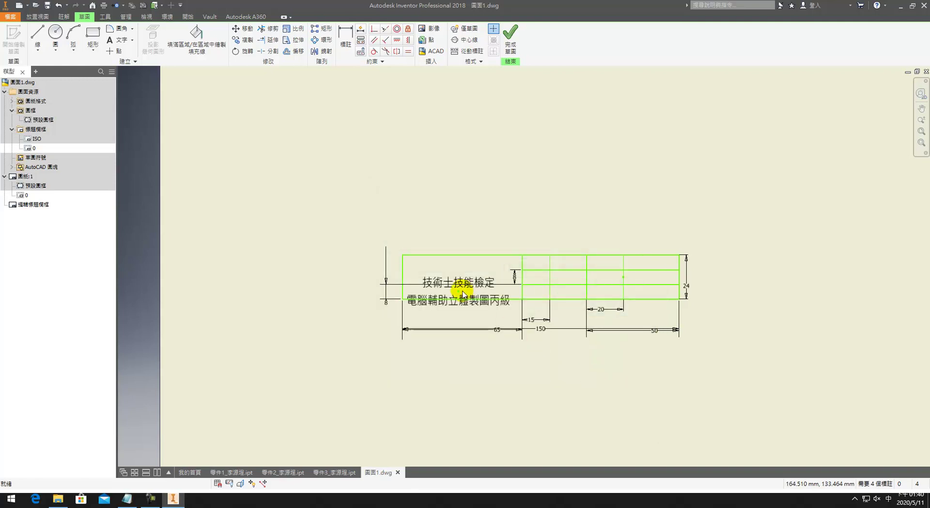
Step: Move the two-line title into the left cell of the title block
{"action": "scroll", "coordinate": [453, 293], "scroll_direction": "up", "scroll_amount": 3}
{"action": "scroll", "coordinate": [453, 294], "scroll_direction": "down", "scroll_amount": 1}
{"action": "left_click_drag", "start_coordinate": [453, 293], "coordinate": [484, 284]}
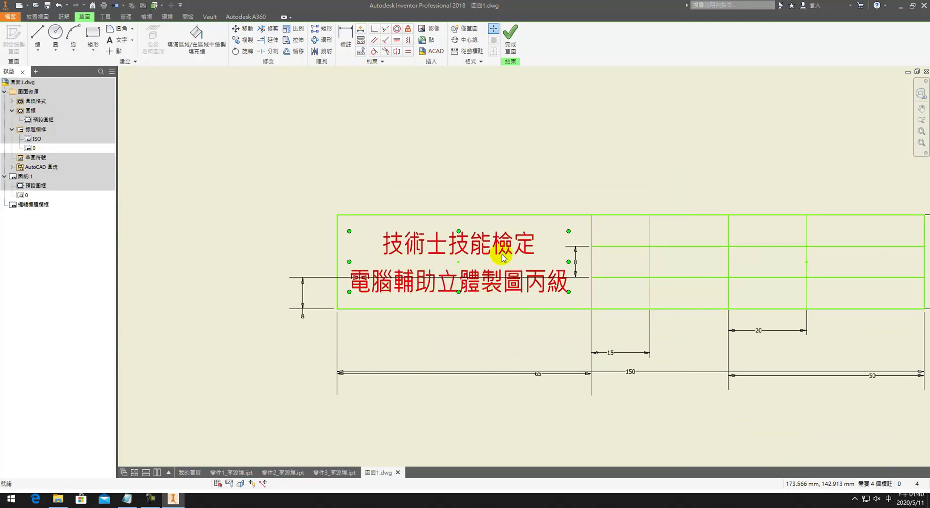
Step: Give both title lines Multiple line spacing of 7 mm
{"action": "double_click", "coordinate": [497, 238]}
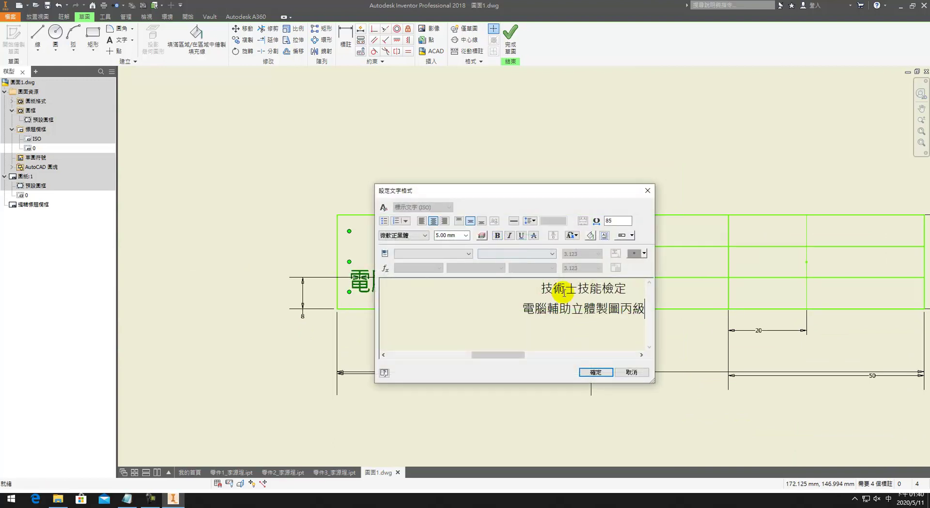
{"action": "left_click_drag", "start_coordinate": [522, 308], "coordinate": [592, 298]}
{"action": "key", "text": "Escape"}
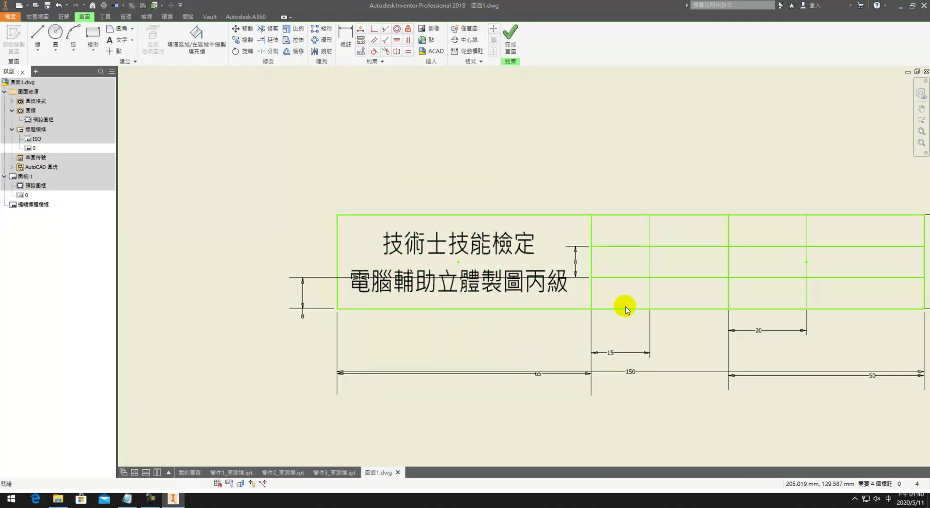
{"action": "double_click", "coordinate": [556, 277]}
{"action": "left_click_drag", "start_coordinate": [639, 308], "coordinate": [533, 282]}
{"action": "left_click", "coordinate": [532, 220]}
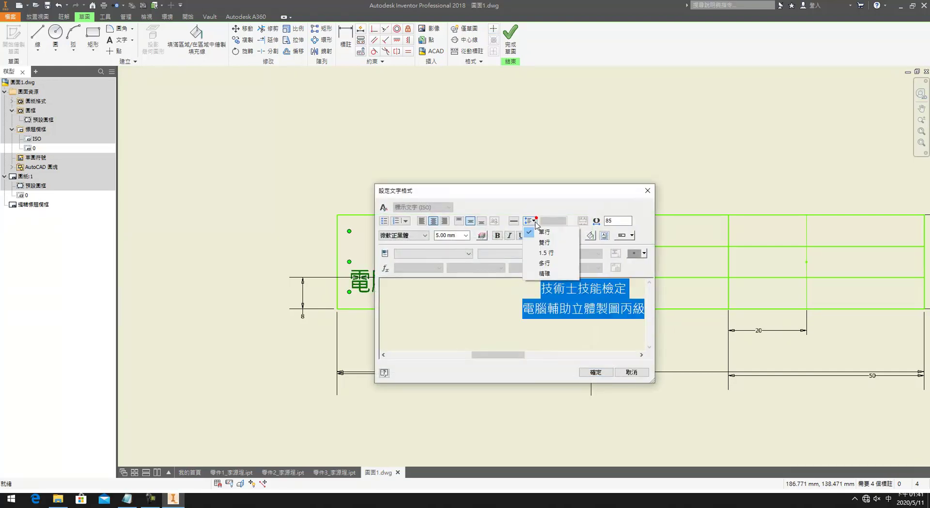
{"action": "left_click", "coordinate": [546, 263]}
{"action": "left_click", "coordinate": [564, 220]}
{"action": "type", "text": "7"}
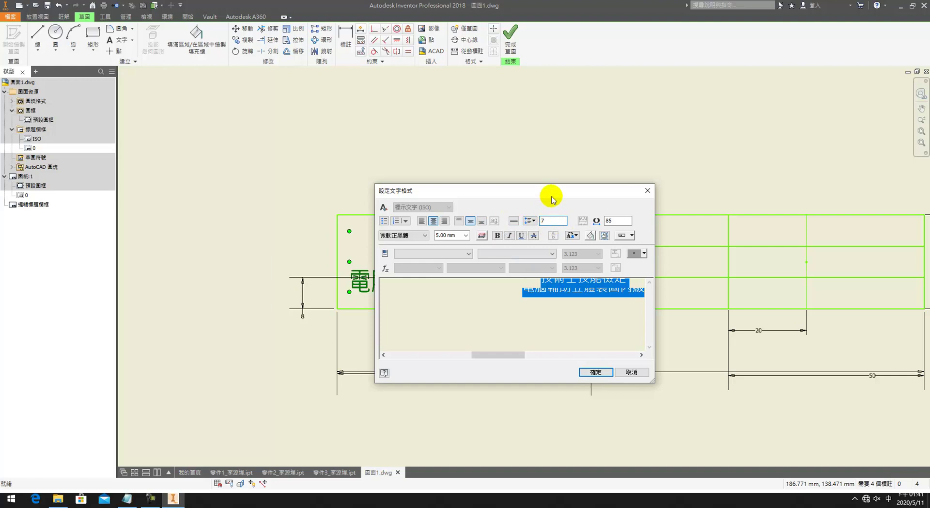
{"action": "left_click_drag", "start_coordinate": [550, 191], "coordinate": [800, 150]}
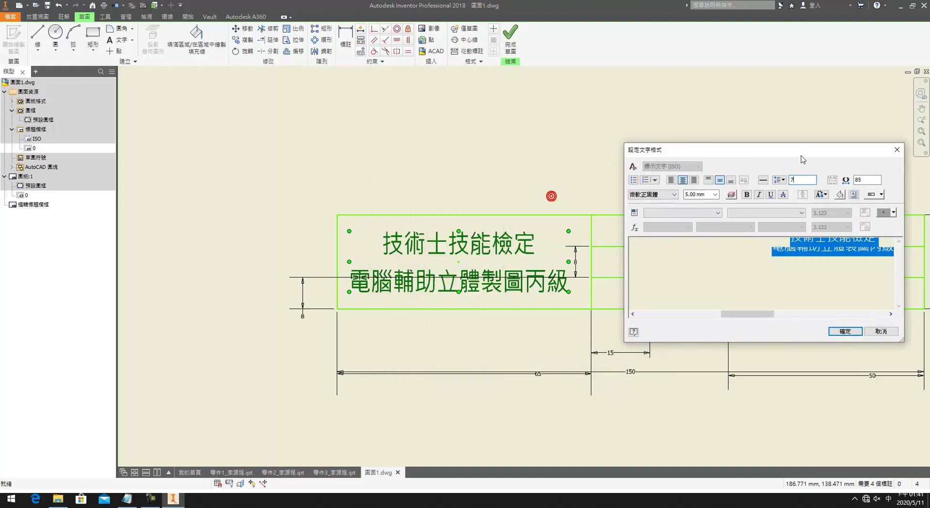
{"action": "left_click", "coordinate": [772, 250]}
{"action": "left_click", "coordinate": [843, 331]}
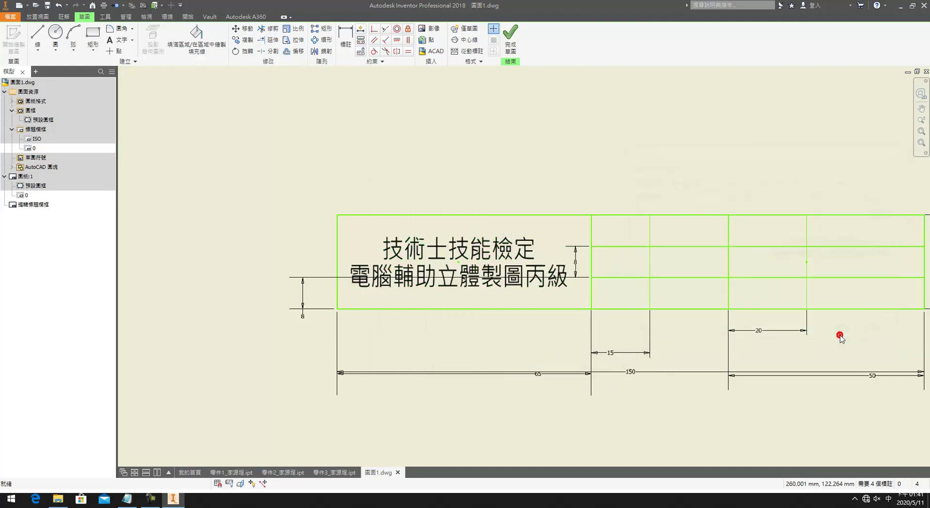
Step: Dimension the title's anchor point 65/2 (32.5) from the cell's left border
{"action": "key", "text": "d"}
{"action": "left_click", "coordinate": [458, 262]}
{"action": "left_click", "coordinate": [338, 265]}
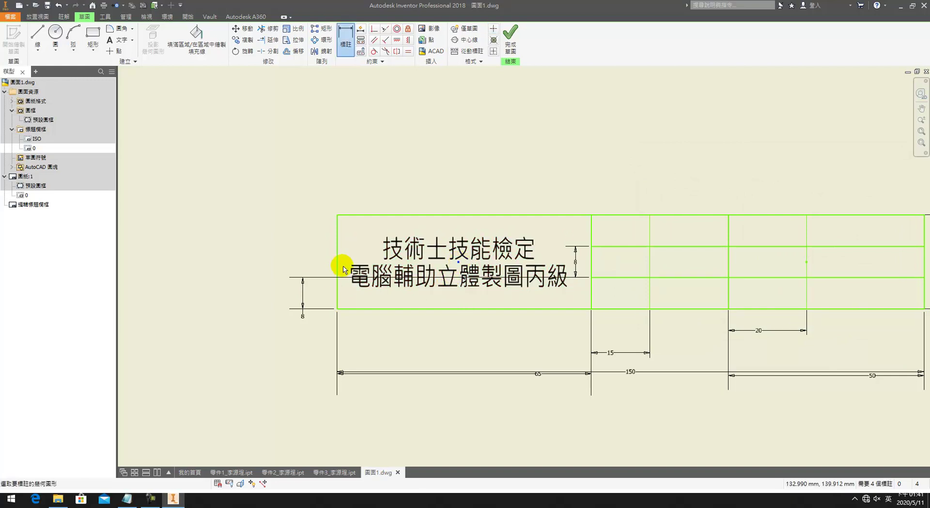
{"action": "left_click", "coordinate": [362, 330]}
{"action": "type", "text": "65/2"}
{"action": "key", "text": "Return"}
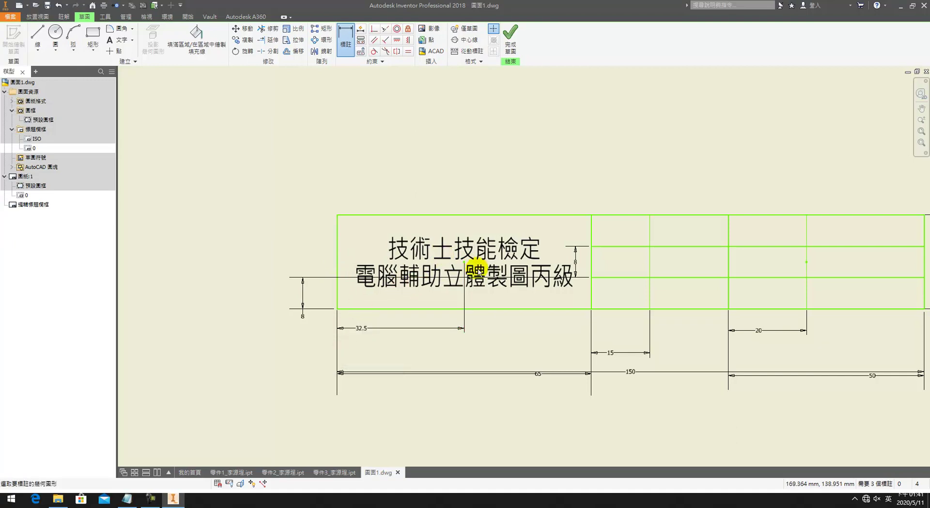
Step: Dimension the title point to the bottom border, correcting 16 to 12
{"action": "left_click", "coordinate": [417, 308]}
{"action": "left_click", "coordinate": [264, 290]}
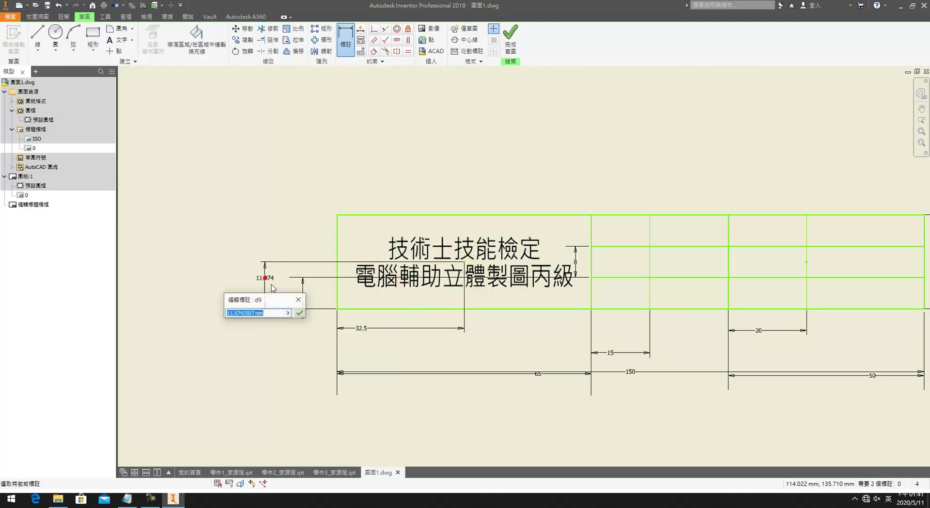
{"action": "type", "text": "16"}
{"action": "key", "text": "Return"}
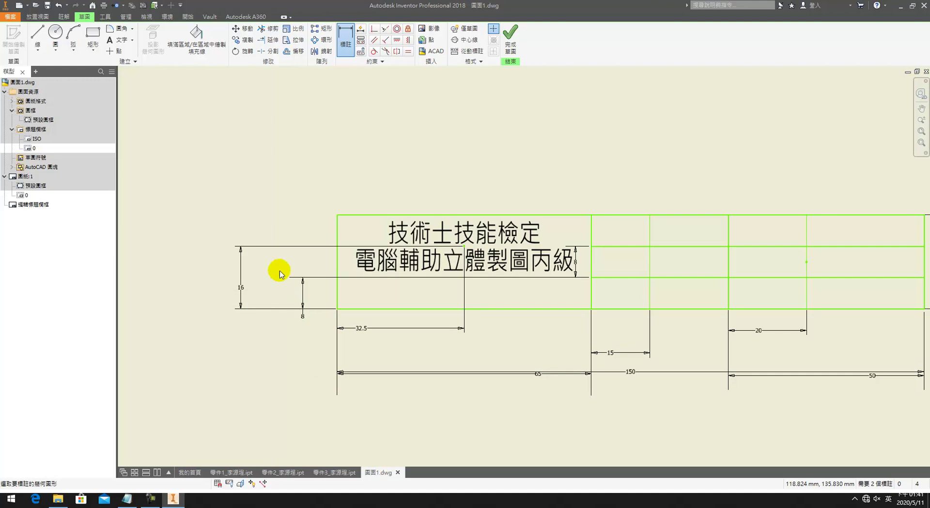
{"action": "left_click", "coordinate": [240, 269]}
{"action": "type", "text": "12"}
{"action": "key", "text": "Return"}
{"action": "mouse_move", "coordinate": [614, 250]}
{"action": "middle_mouse_down"}
{"action": "mouse_move", "coordinate": [328, 265]}
{"action": "mouse_move", "coordinate": [416, 234]}
{"action": "middle_mouse_up"}
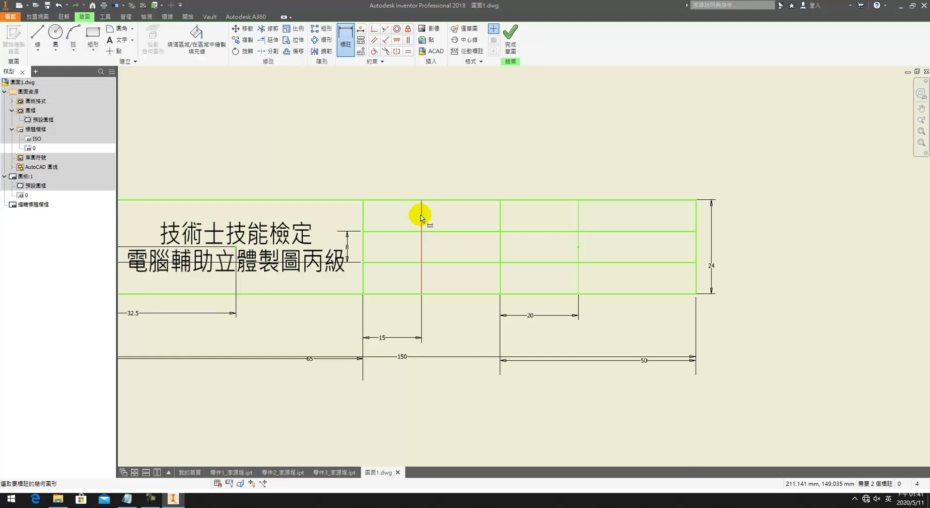
{"action": "key", "text": "Escape"}
Step: Place the 投影 label in the top cell of the second column, style 標示文字 (ISO)
{"action": "key", "text": "t"}
{"action": "left_click", "coordinate": [380, 212]}
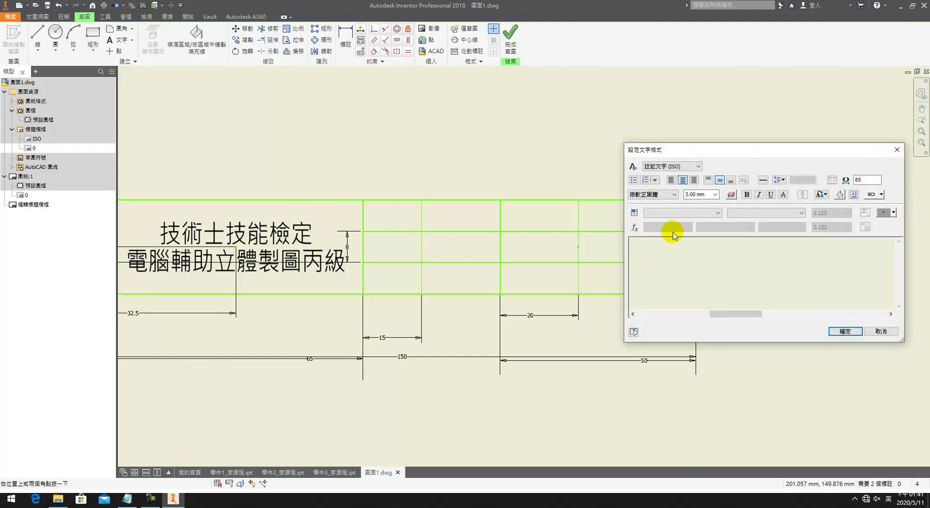
{"action": "left_click", "coordinate": [672, 166]}
{"action": "left_click", "coordinate": [668, 174]}
{"action": "left_click", "coordinate": [672, 166]}
{"action": "left_click", "coordinate": [668, 174]}
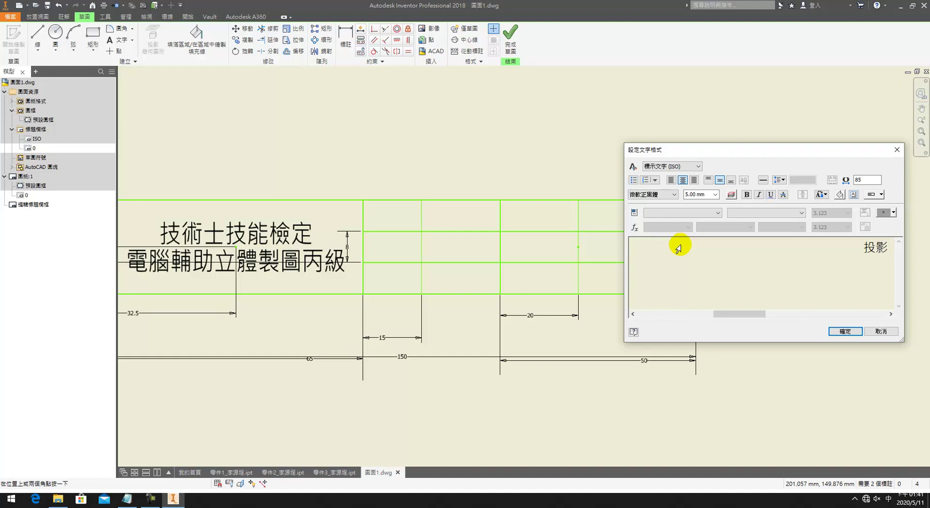
{"action": "left_click", "coordinate": [845, 331]}
Step: Add 比例 and 單位 labels in the middle and bottom cells, style 標示文字 (ISO)
{"action": "left_click", "coordinate": [396, 247]}
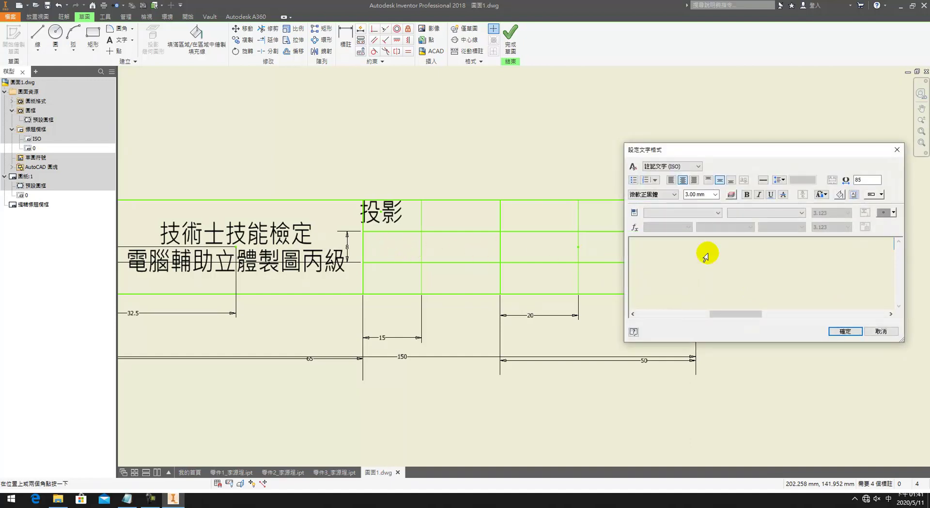
{"action": "left_click", "coordinate": [671, 167]}
{"action": "left_click", "coordinate": [656, 182]}
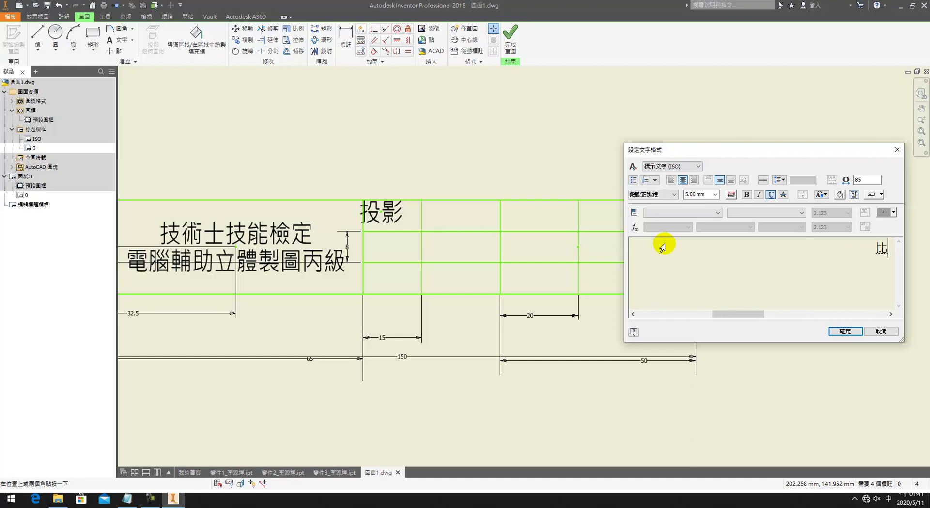
{"action": "type", "text": "比例"}
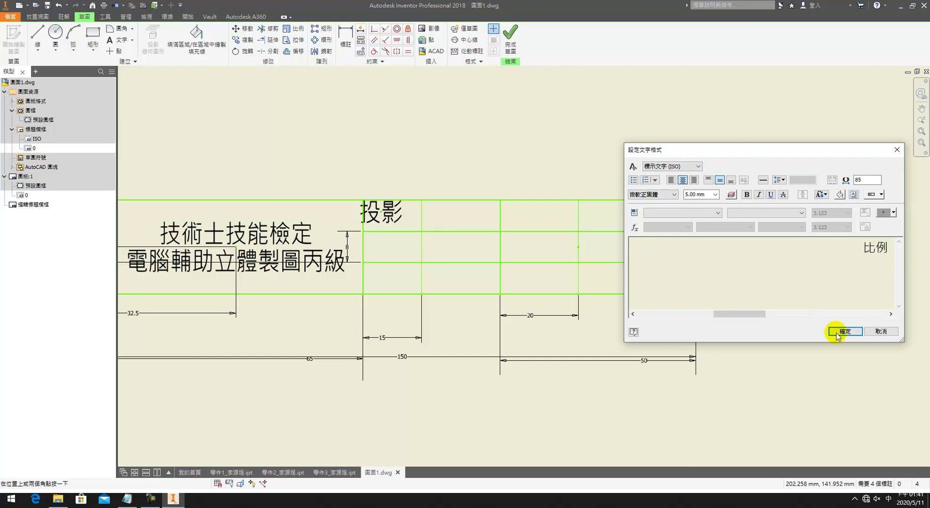
{"action": "left_click", "coordinate": [845, 331]}
{"action": "left_click", "coordinate": [387, 279]}
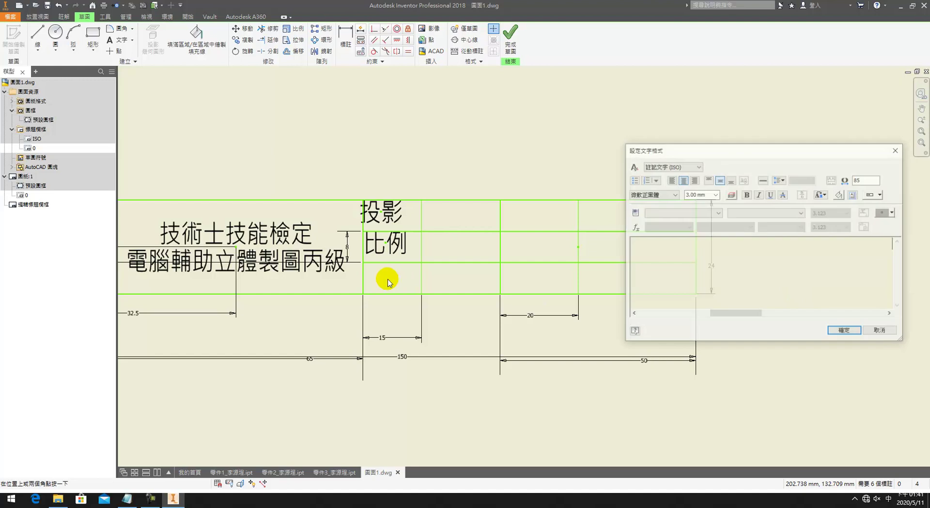
{"action": "left_click", "coordinate": [671, 166]}
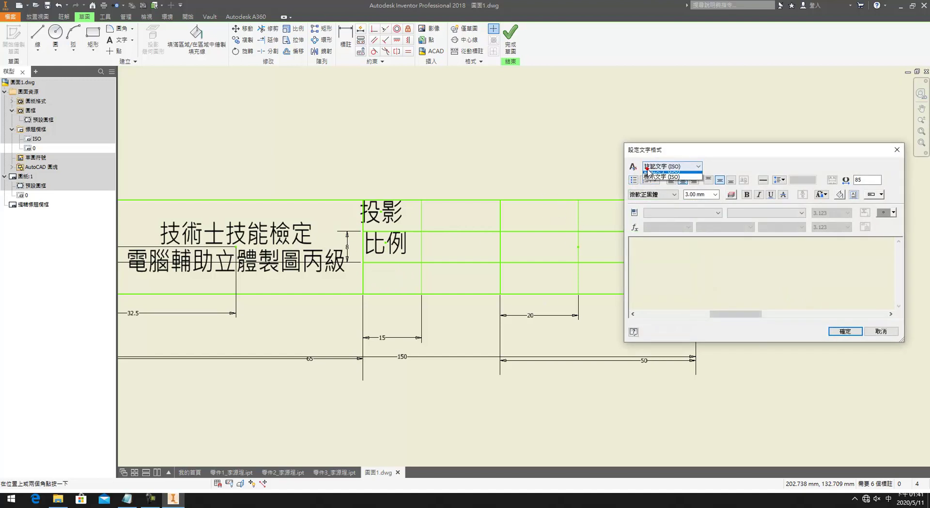
{"action": "left_click", "coordinate": [655, 182]}
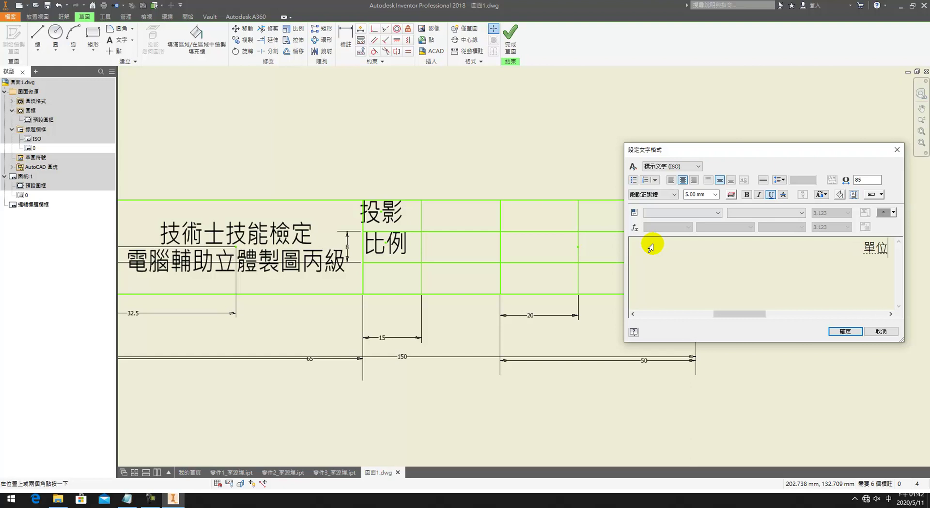
{"action": "left_click", "coordinate": [852, 330]}
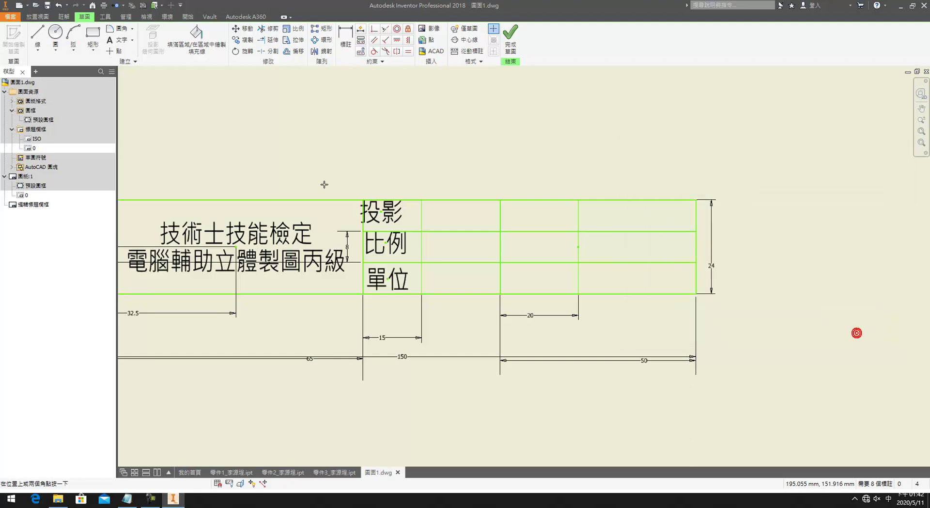
{"action": "left_click", "coordinate": [408, 40]}
Step: Align the 投影, 比例 and 單位 labels vertically
{"action": "left_click", "coordinate": [381, 212]}
{"action": "left_click", "coordinate": [387, 244]}
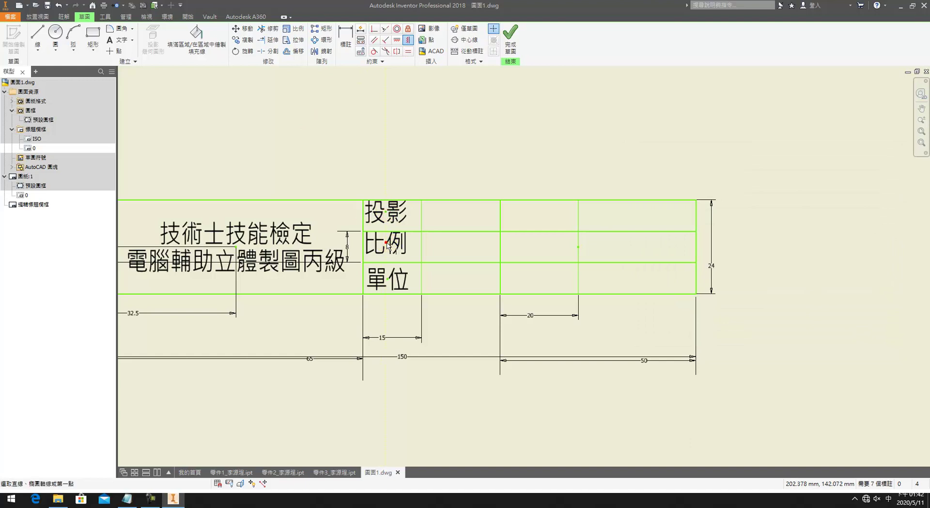
{"action": "left_click", "coordinate": [388, 278]}
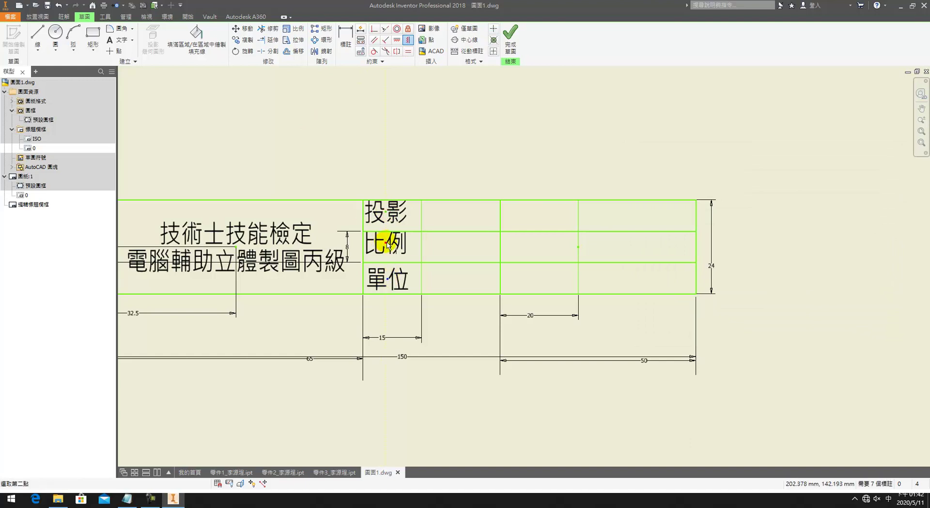
{"action": "left_click", "coordinate": [398, 42]}
Step: Dimension 投影, 比例 and 單位 each 4 mm above their row lines
{"action": "key", "text": "d"}
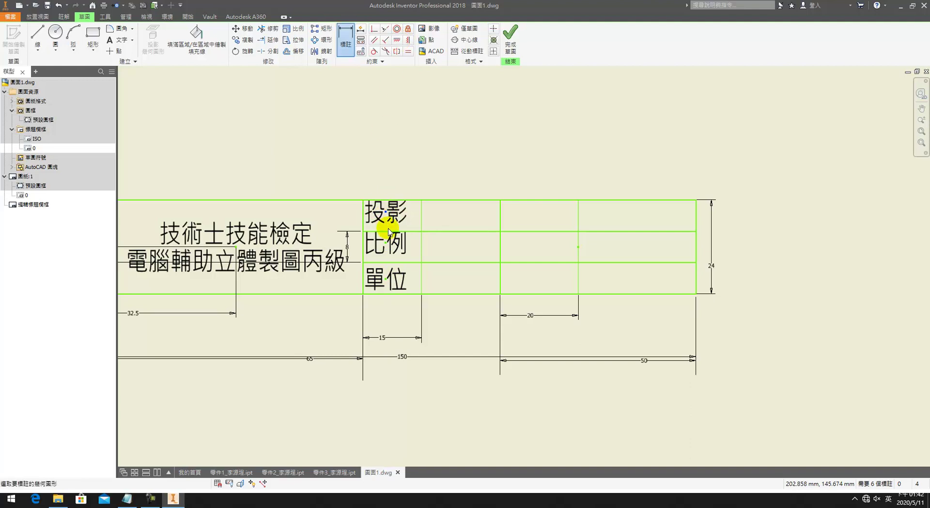
{"action": "left_click", "coordinate": [390, 231]}
{"action": "left_click", "coordinate": [339, 219]}
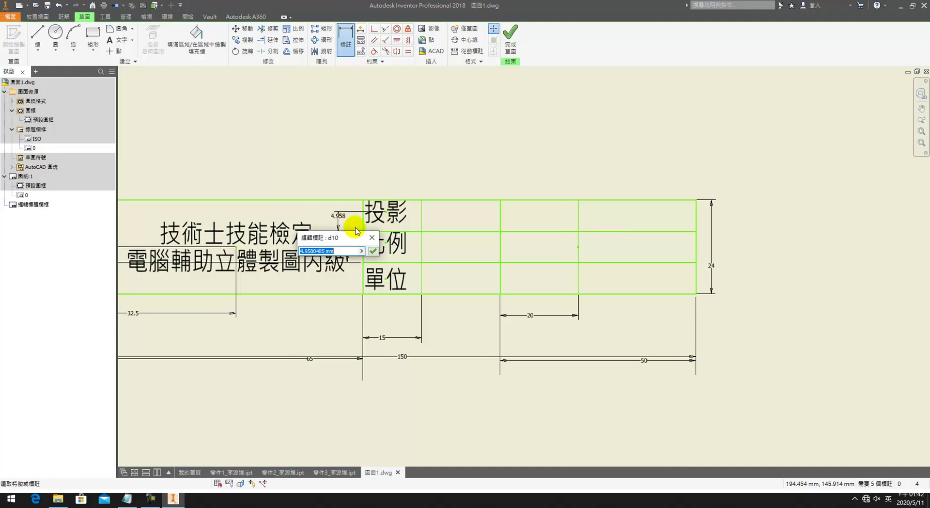
{"action": "type", "text": "4"}
{"action": "key", "text": "Return"}
{"action": "left_click", "coordinate": [382, 245]}
{"action": "left_click", "coordinate": [384, 262]}
{"action": "left_click", "coordinate": [357, 244]}
{"action": "type", "text": "4"}
{"action": "key", "text": "Return"}
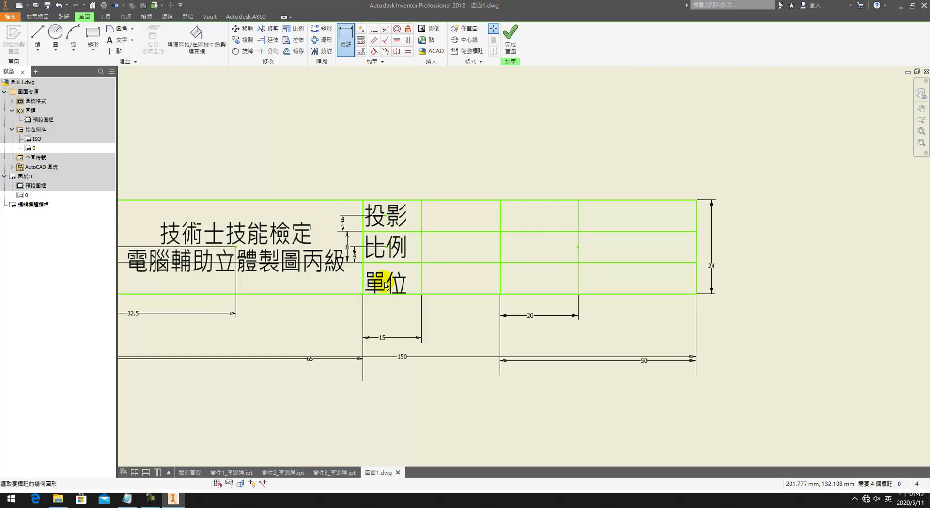
{"action": "left_click", "coordinate": [386, 292]}
{"action": "left_click", "coordinate": [344, 289]}
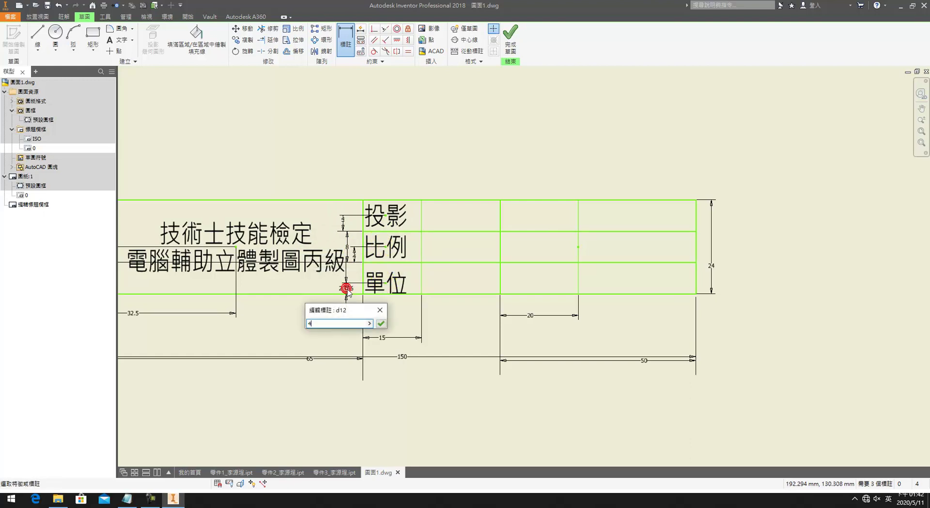
{"action": "type", "text": "4"}
{"action": "key", "text": "Return"}
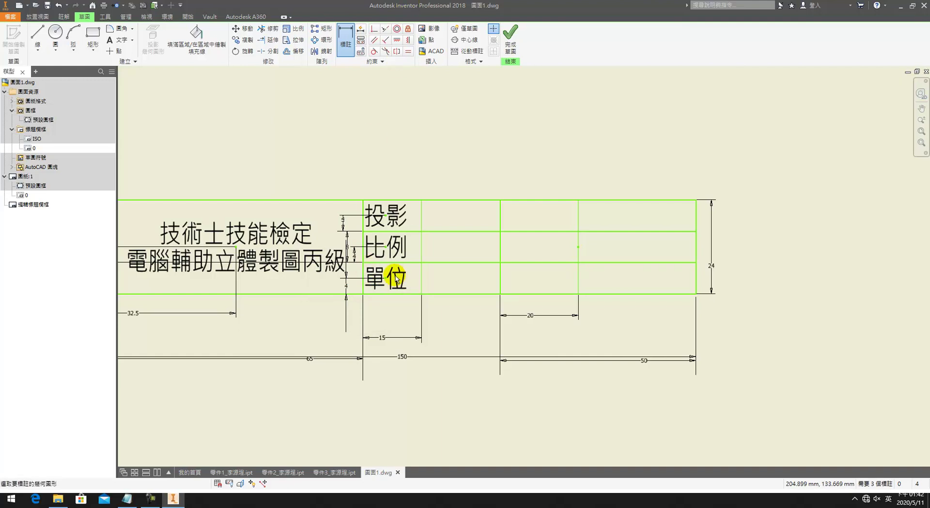
Step: Dimension the 單位 text point 7.5 from the cell's left line
{"action": "left_click", "coordinate": [386, 281]}
{"action": "left_click", "coordinate": [364, 286]}
{"action": "left_click", "coordinate": [373, 311]}
{"action": "type", "text": "7.5"}
{"action": "key", "text": "Return"}
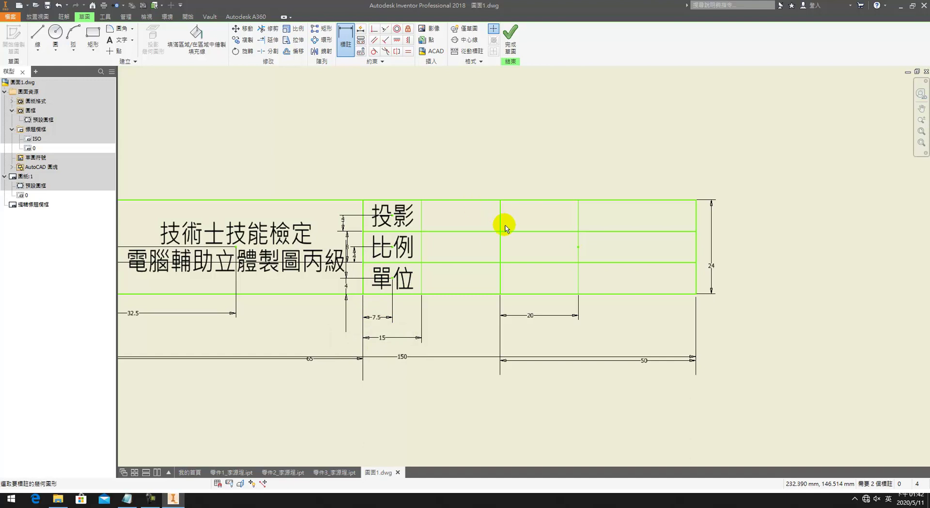
{"action": "middle_click_drag", "start_coordinate": [473, 219], "coordinate": [369, 230]}
{"action": "key", "text": "Escape"}
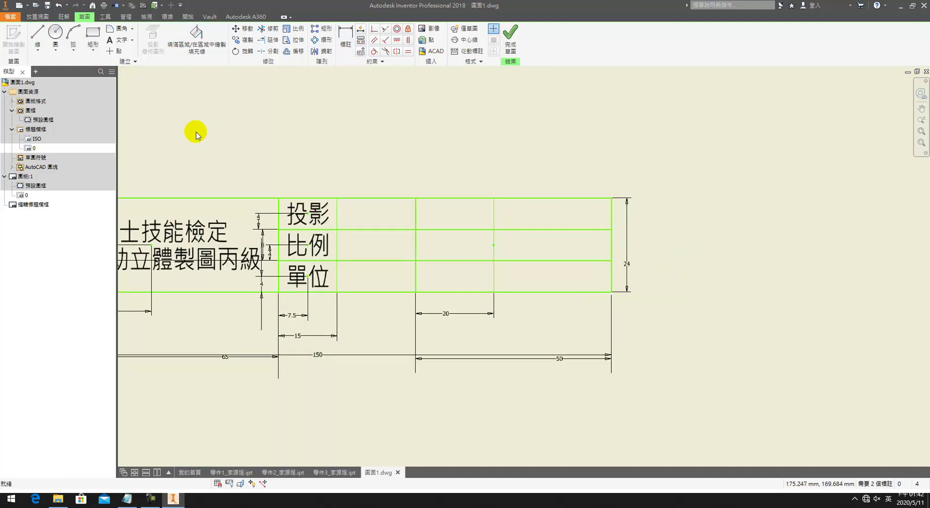
Step: Add 第三角法 in the cell beside 投影 using style 標示文字 (ISO)
{"action": "key", "text": "shift"}
{"action": "key", "text": "t"}
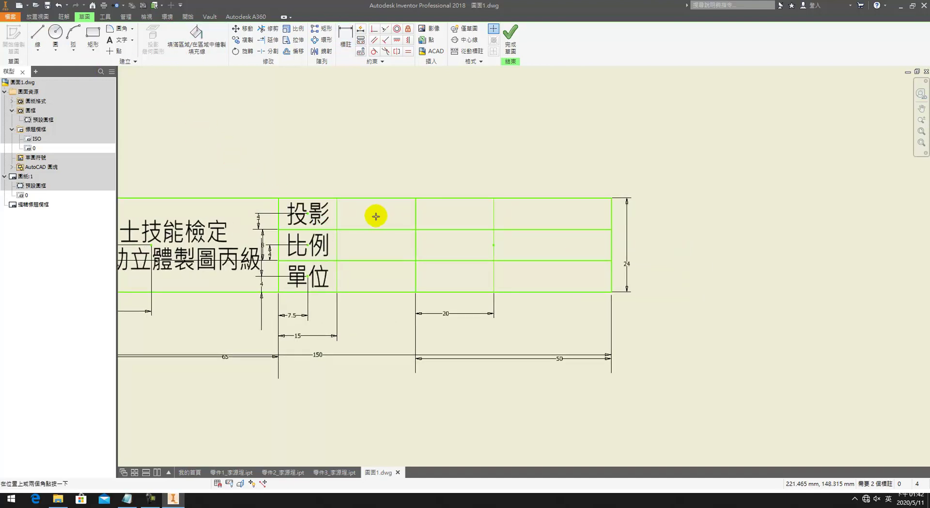
{"action": "left_click", "coordinate": [373, 213]}
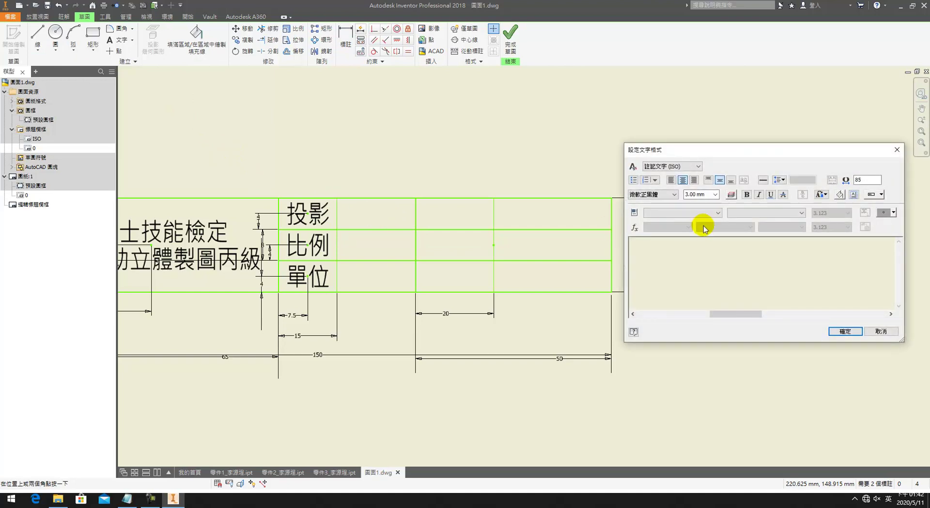
{"action": "left_click", "coordinate": [676, 166]}
{"action": "left_click", "coordinate": [670, 174]}
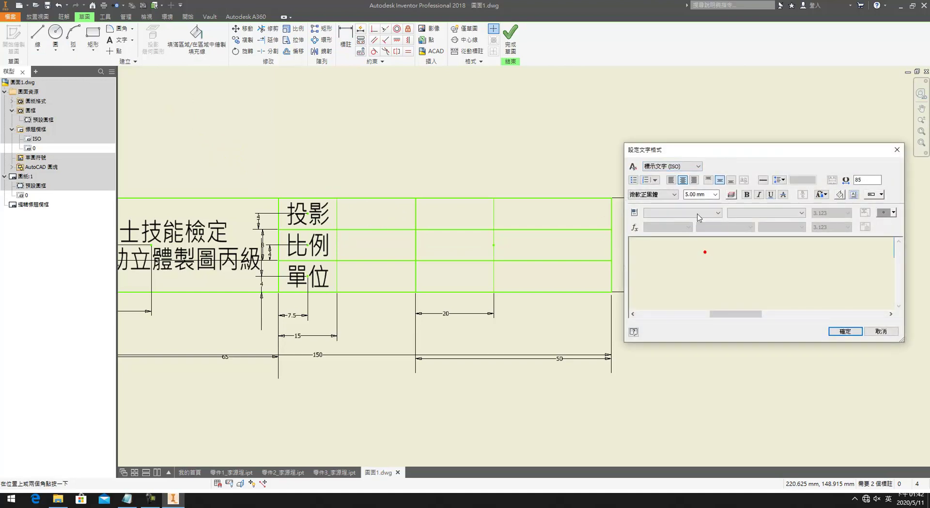
{"action": "left_click", "coordinate": [725, 259]}
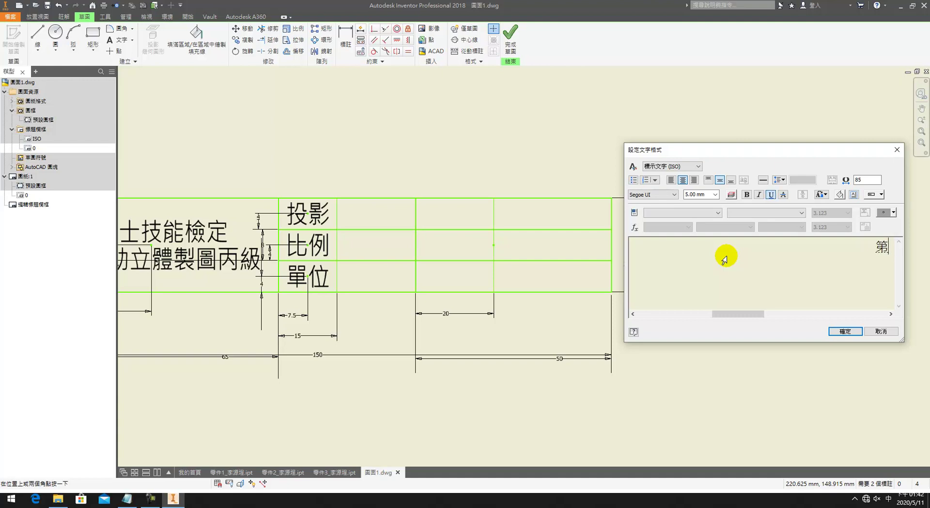
{"action": "type", "text": "l3z83"}
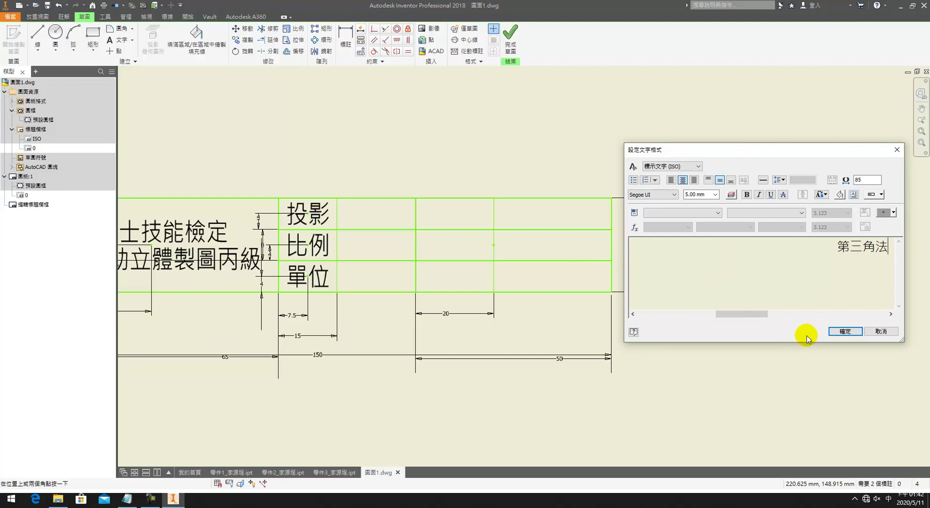
{"action": "left_click", "coordinate": [834, 330]}
{"action": "key", "text": "Escape"}
Step: Set 第三角法's width factor to 65
{"action": "left_click", "coordinate": [409, 213]}
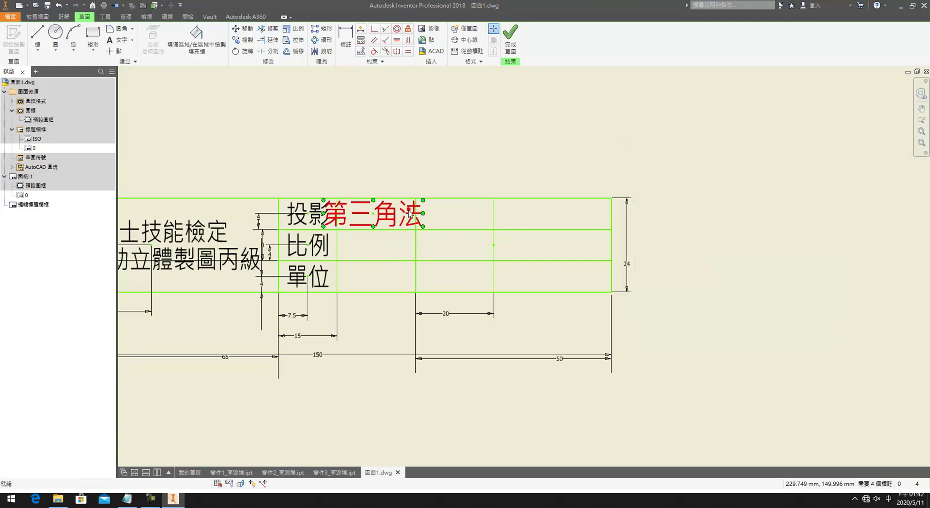
{"action": "double_click", "coordinate": [398, 218]}
{"action": "left_click_drag", "start_coordinate": [849, 250], "coordinate": [778, 249]}
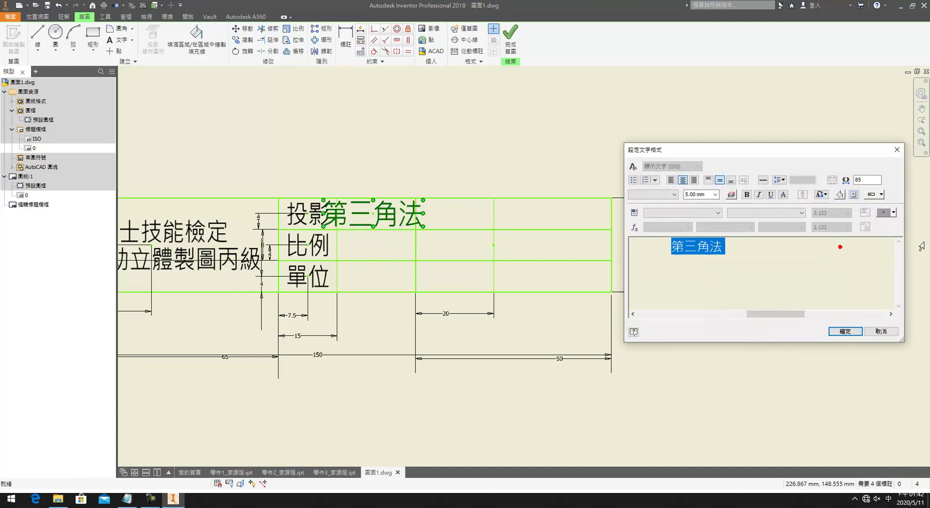
{"action": "double_click", "coordinate": [867, 180]}
{"action": "type", "text": "55"}
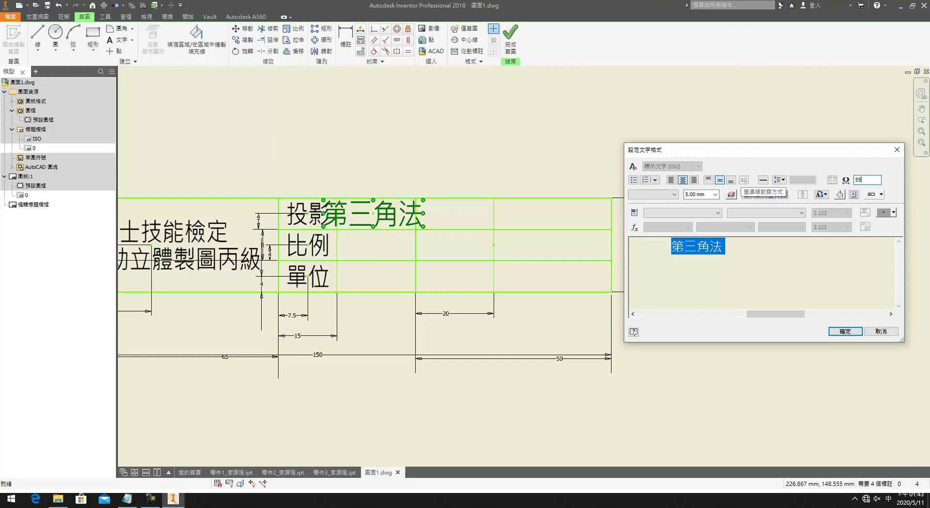
{"action": "key", "text": "BackSpace"}
{"action": "type", "text": "65"}
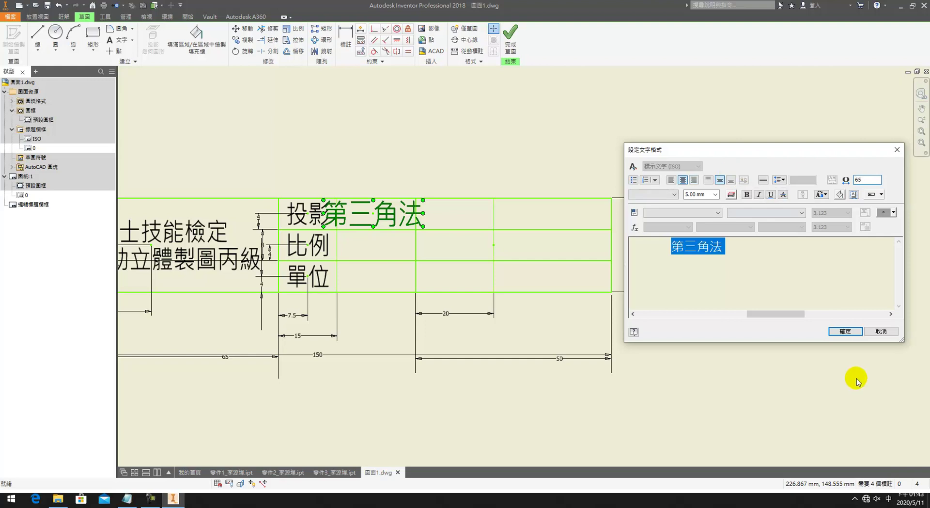
{"action": "left_click", "coordinate": [843, 331]}
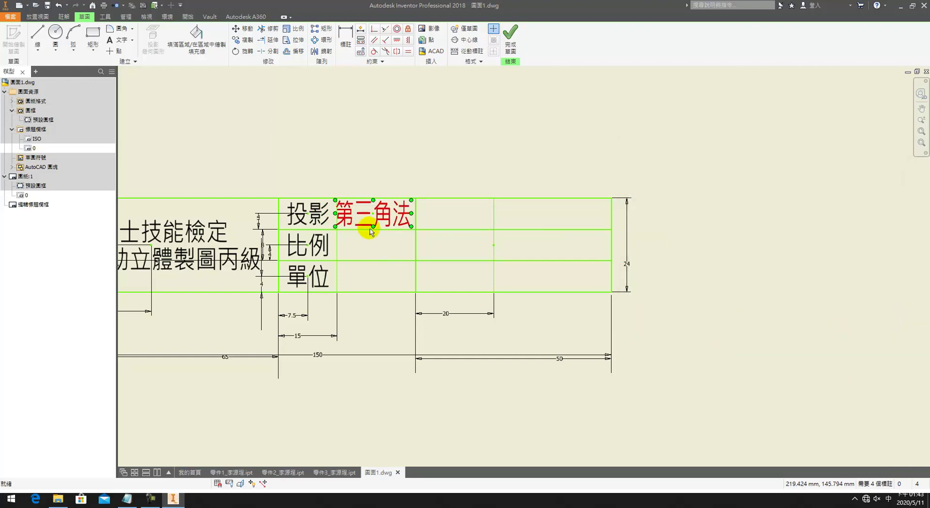
Step: Start new 標示文字 (ISO) text in the cell beside 比例
{"action": "middle_click_drag", "start_coordinate": [362, 250], "coordinate": [385, 254]}
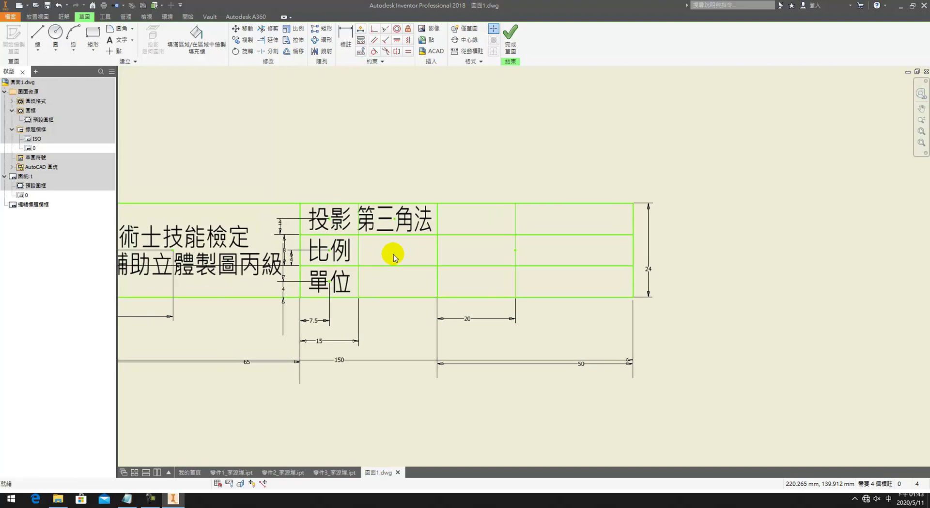
{"action": "left_click", "coordinate": [386, 248]}
{"action": "left_click", "coordinate": [691, 170]}
{"action": "left_click", "coordinate": [669, 178]}
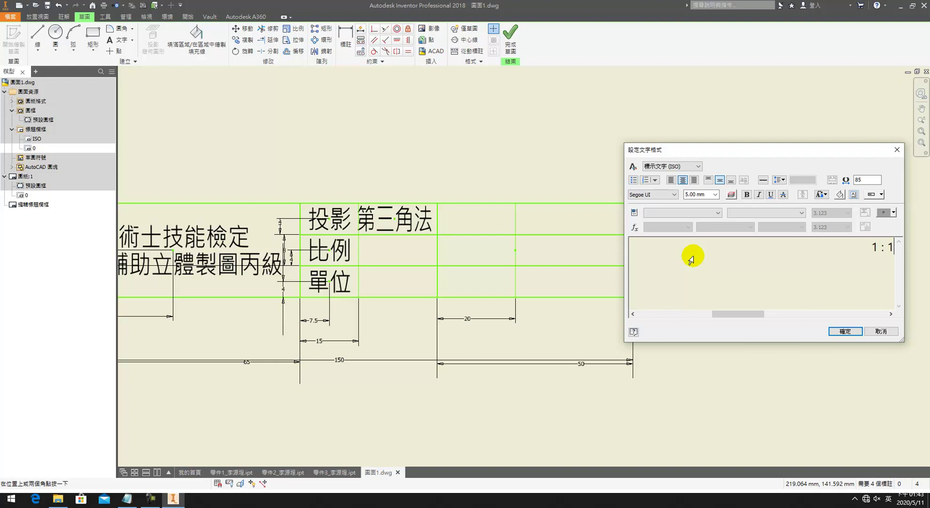
Step: Place 1 : 1 in the 比例 cell and reapply 第三角法's width factor
{"action": "left_click", "coordinate": [844, 331]}
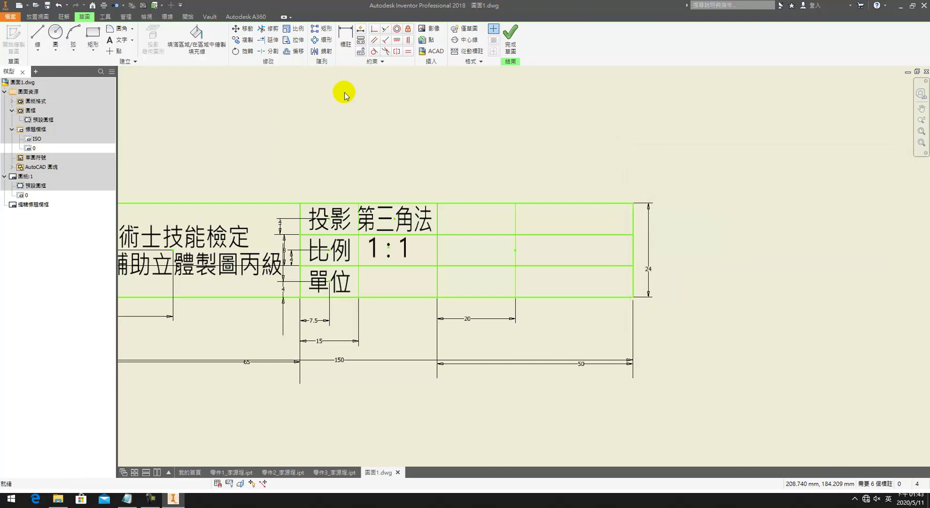
{"action": "double_click", "coordinate": [393, 220]}
{"action": "left_click_drag", "start_coordinate": [836, 246], "coordinate": [894, 246]}
{"action": "left_click", "coordinate": [862, 179]}
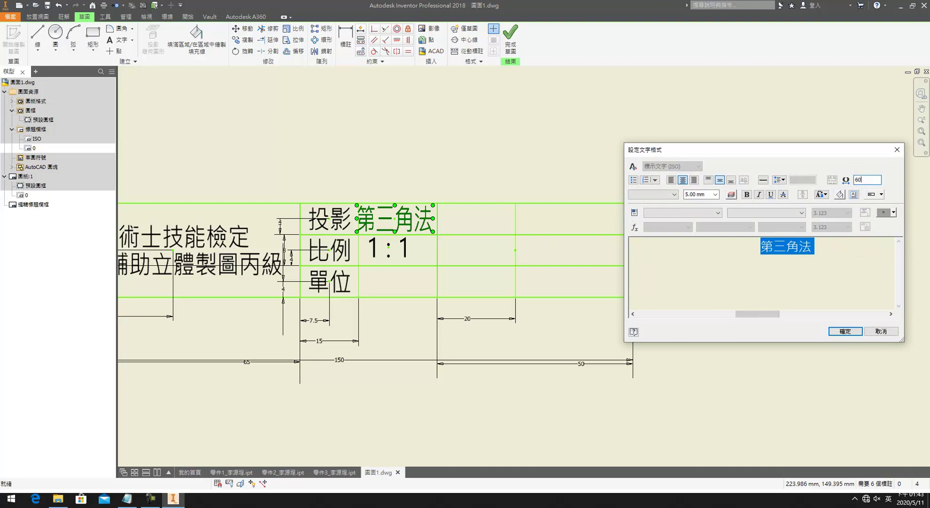
{"action": "left_click", "coordinate": [845, 330]}
{"action": "left_click", "coordinate": [390, 248]}
{"action": "key", "text": "Escape"}
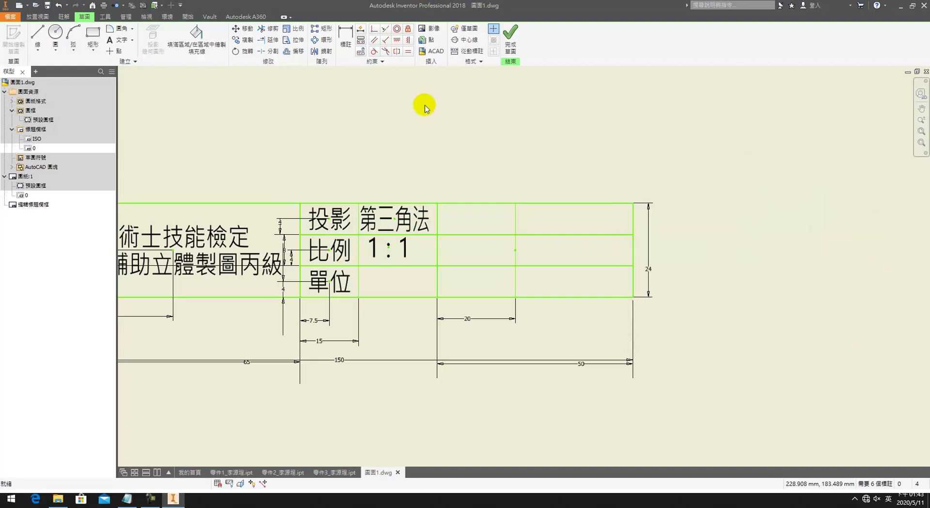
Step: Add mm in the cell beside 單位 with style 標示文字 (ISO)
{"action": "key", "text": "t"}
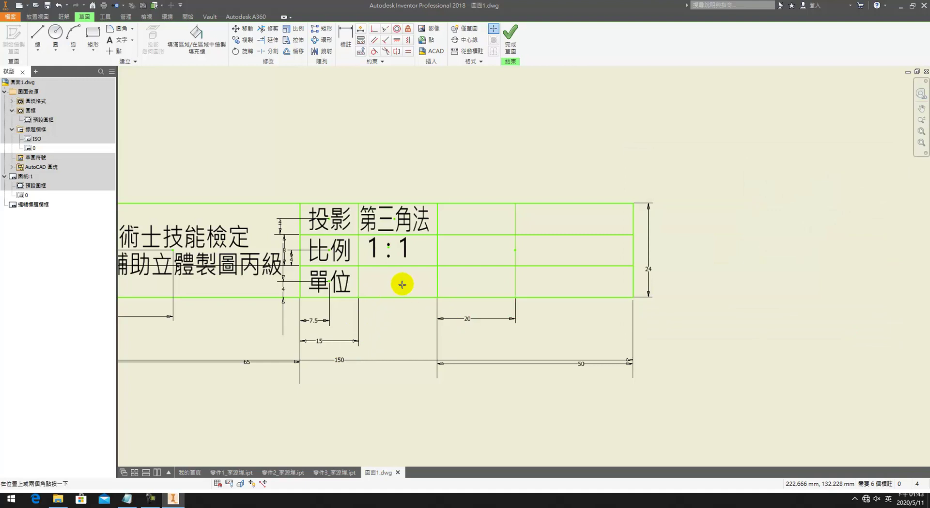
{"action": "left_click", "coordinate": [398, 281]}
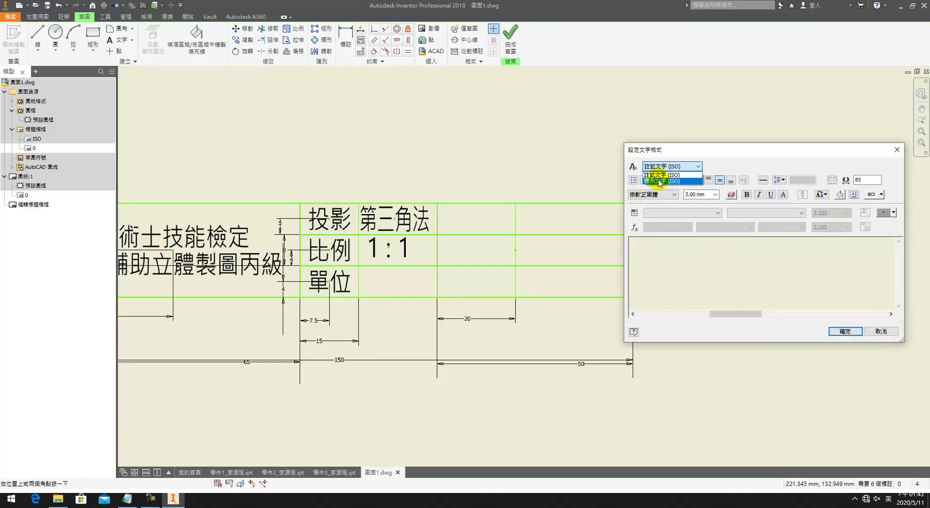
{"action": "left_click", "coordinate": [708, 256]}
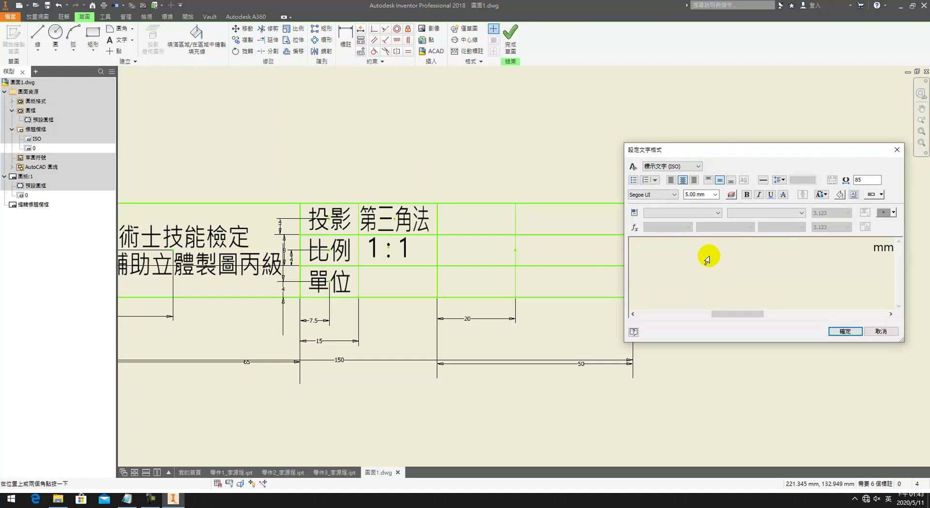
{"action": "left_click", "coordinate": [843, 331]}
Step: Constrain 第三角法 and mm vertically in line with 1 : 1
{"action": "left_click", "coordinate": [407, 40]}
{"action": "left_click", "coordinate": [396, 220]}
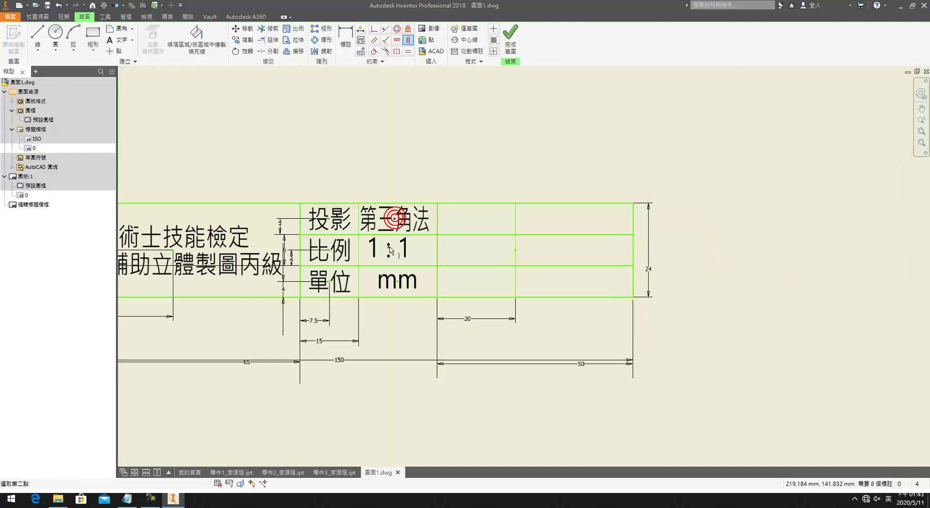
{"action": "left_click", "coordinate": [388, 247]}
{"action": "left_click", "coordinate": [396, 286]}
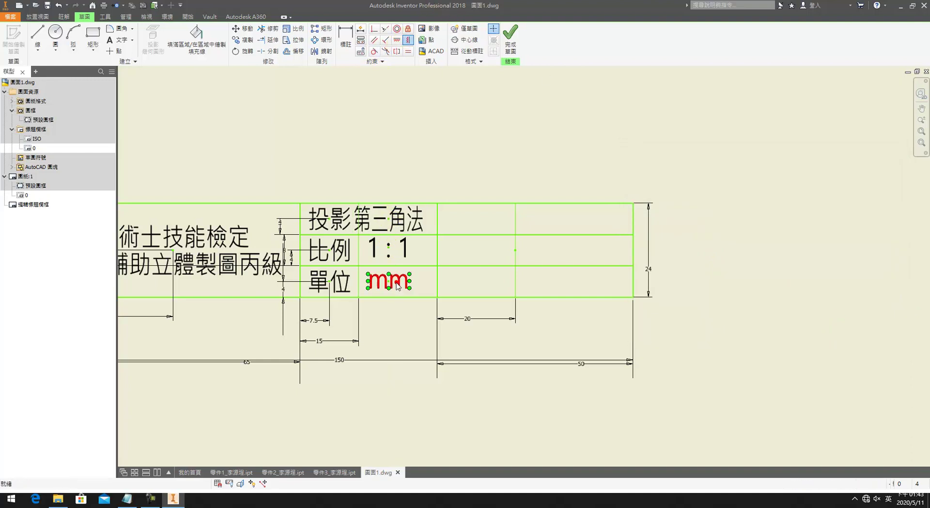
Step: Dimension the mm text 10 from the cell's left edge
{"action": "key", "text": "d"}
{"action": "left_click", "coordinate": [358, 293]}
{"action": "left_click", "coordinate": [389, 282]}
{"action": "left_click", "coordinate": [393, 318]}
{"action": "type", "text": "10"}
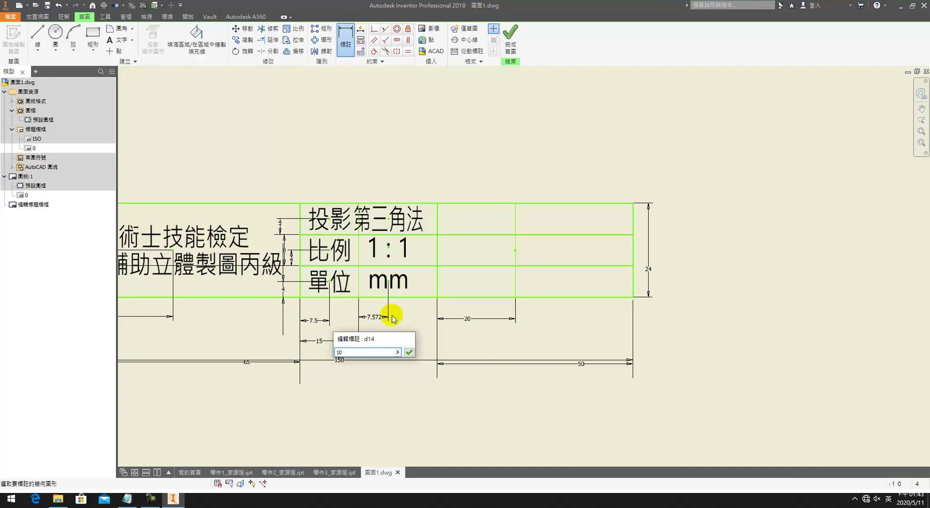
{"action": "key", "text": "Return"}
Step: Level 第三角法, 1 : 1 and mm horizontally with 投影, 比例 and 單位
{"action": "left_click", "coordinate": [396, 41]}
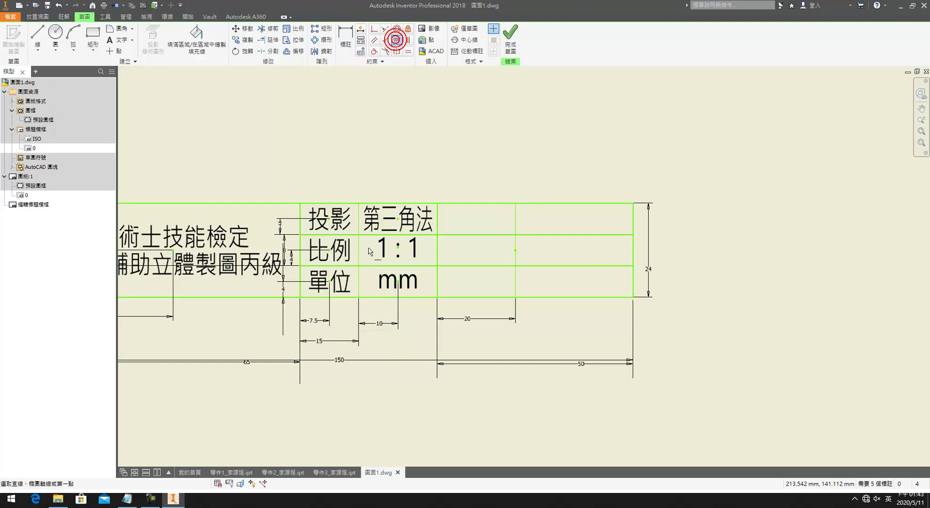
{"action": "left_click", "coordinate": [397, 218]}
{"action": "left_click", "coordinate": [329, 219]}
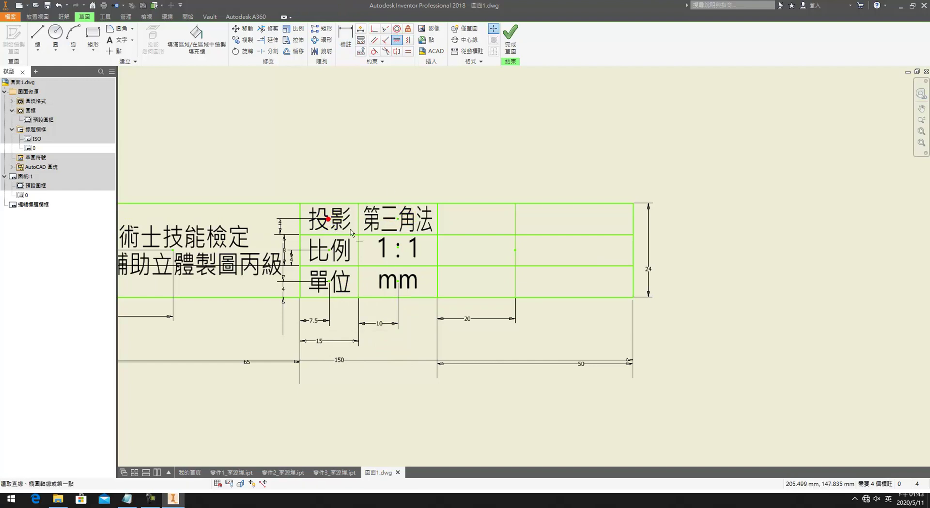
{"action": "left_click", "coordinate": [397, 248]}
{"action": "left_click", "coordinate": [329, 249]}
{"action": "left_click", "coordinate": [397, 281]}
{"action": "left_click", "coordinate": [329, 280]}
{"action": "key", "text": "Escape"}
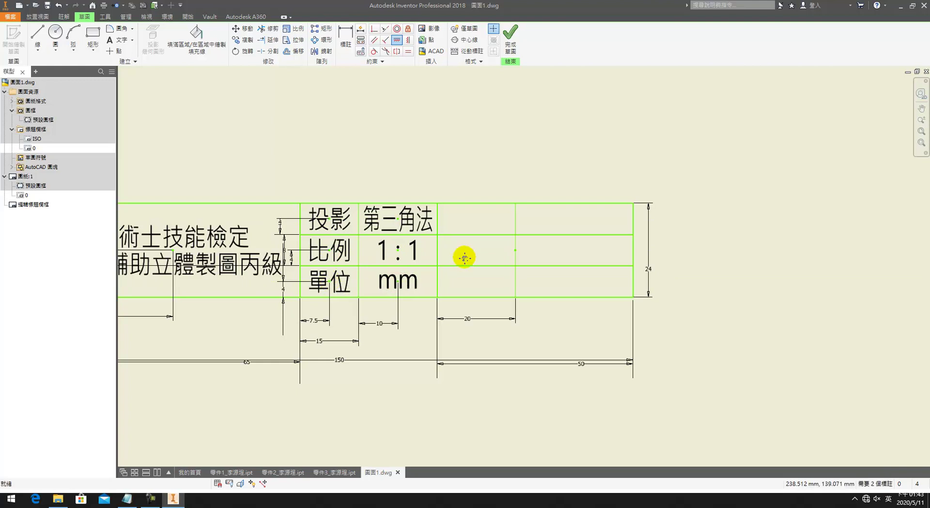
{"action": "middle_click_drag", "start_coordinate": [465, 255], "coordinate": [316, 245]}
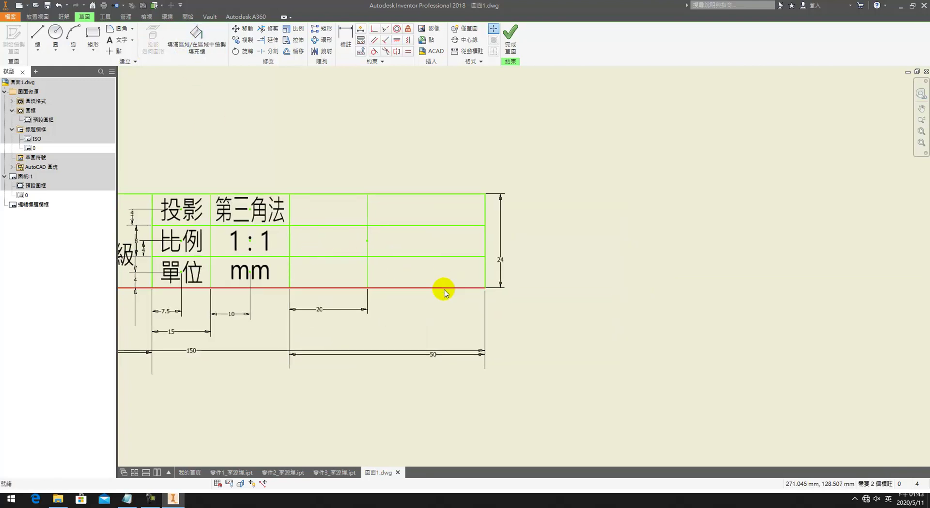
Step: Place 試題編號 in 標示文字 (ISO) style in the top cell with width factor 60
{"action": "key", "text": "t"}
{"action": "left_click", "coordinate": [325, 208]}
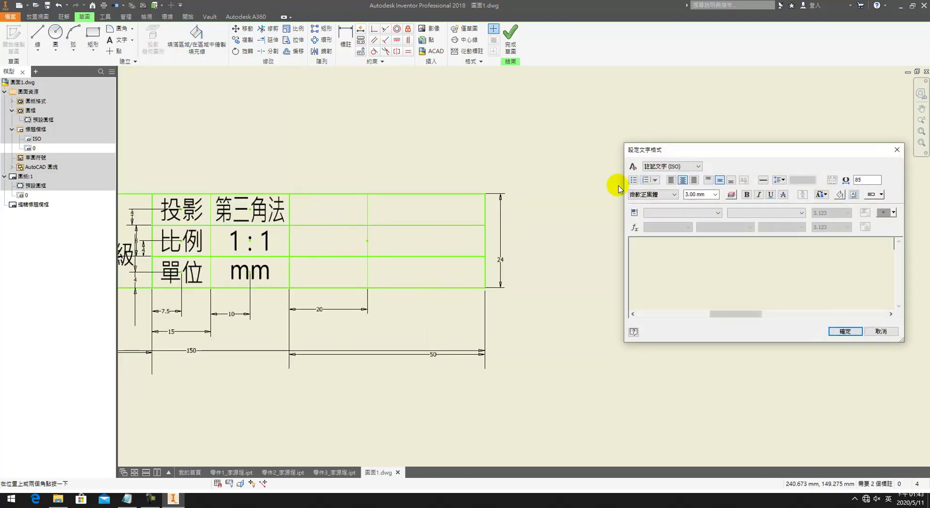
{"action": "left_click", "coordinate": [672, 167]}
{"action": "left_click", "coordinate": [654, 174]}
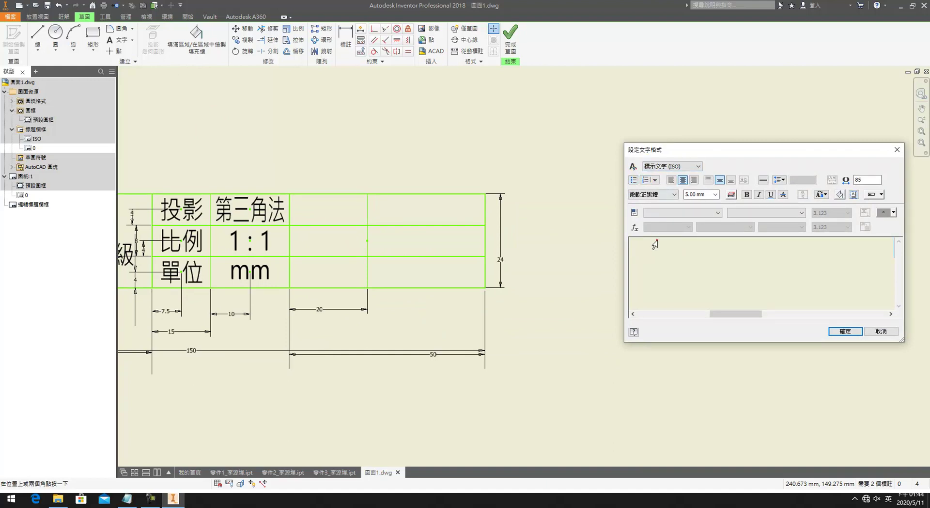
{"action": "left_click", "coordinate": [656, 243]}
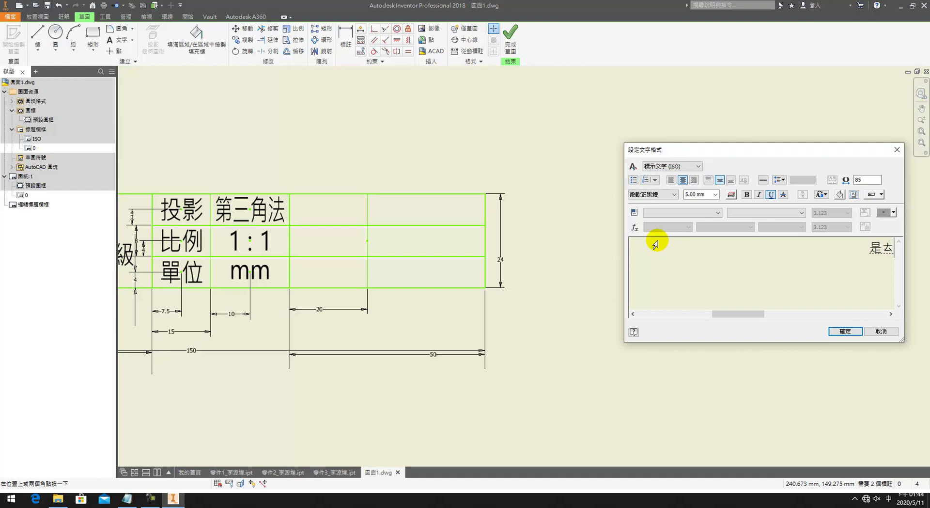
{"action": "key", "text": "BackSpace"}
{"action": "type", "text": "wu61u0"}
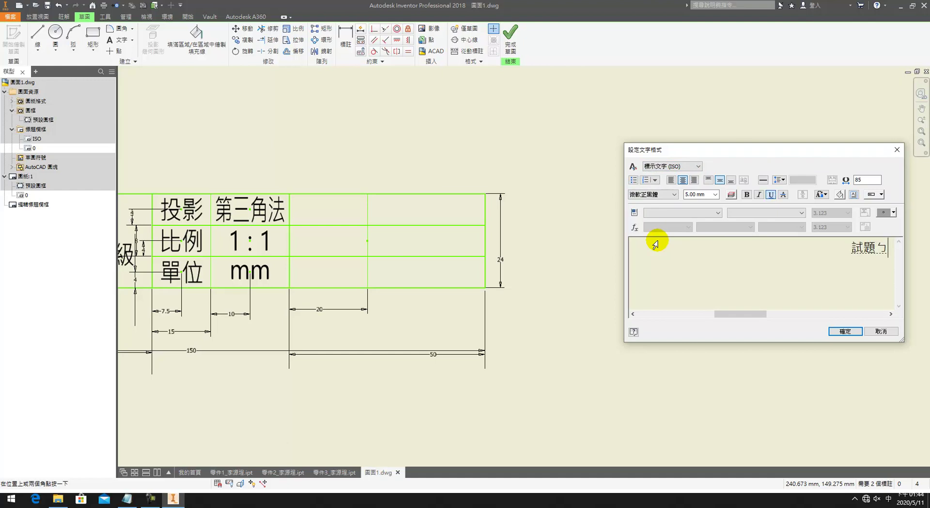
{"action": "type", "text": " cl4"}
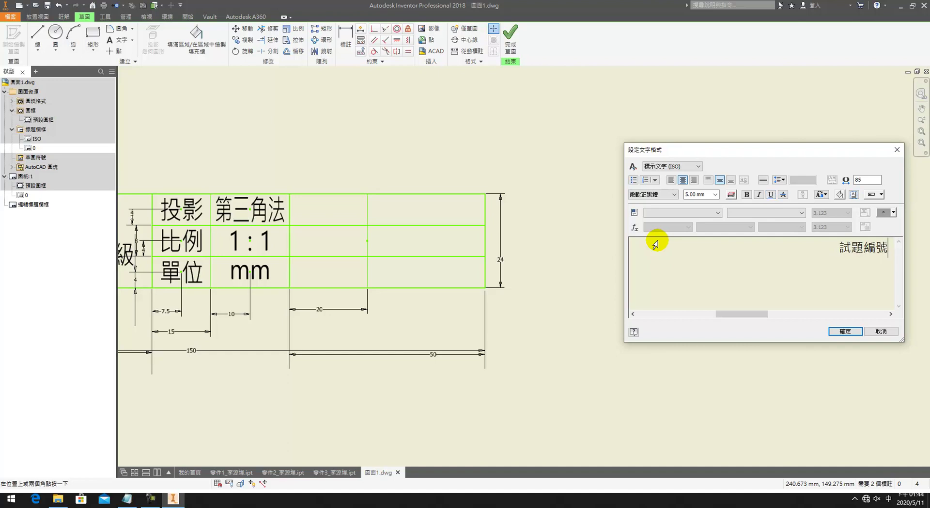
{"action": "left_click_drag", "start_coordinate": [889, 247], "coordinate": [771, 235]}
{"action": "double_click", "coordinate": [856, 180]}
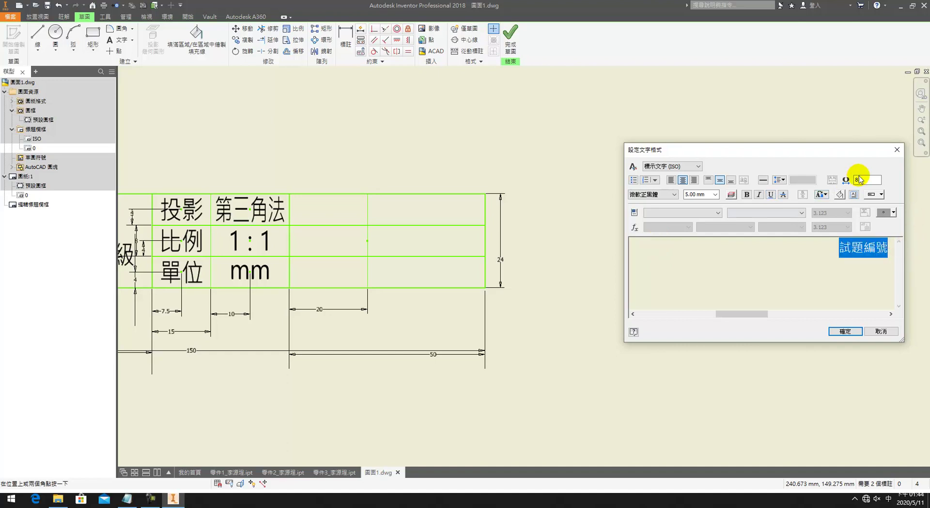
{"action": "type", "text": "60"}
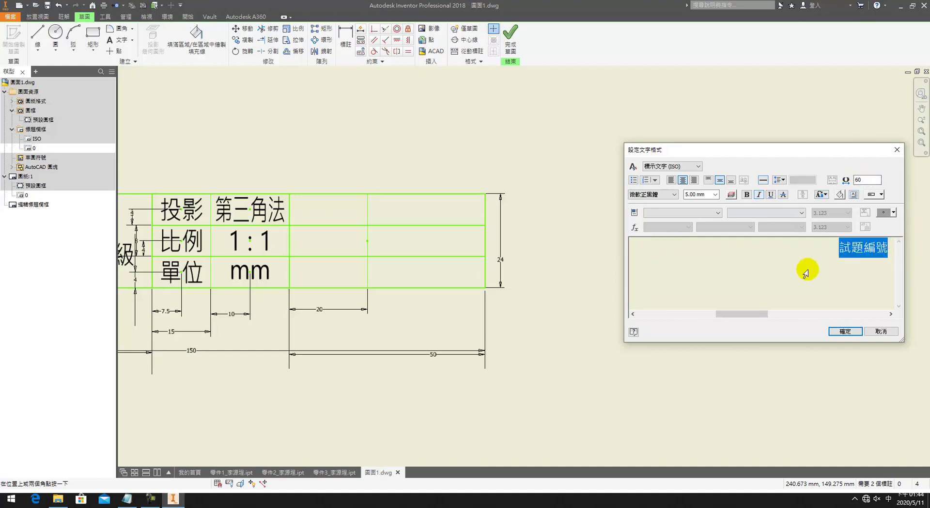
{"action": "left_click", "coordinate": [845, 331]}
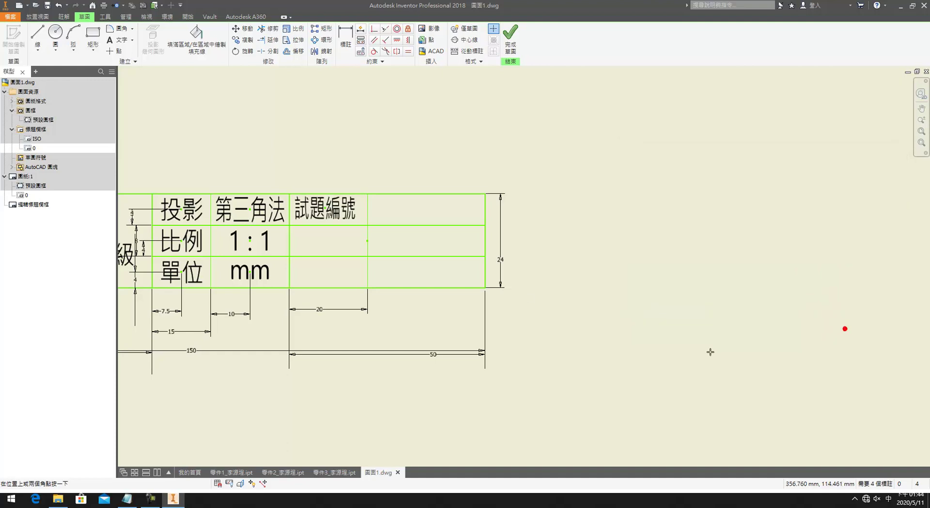
Step: Re-edit 試題編號 and readjust its width factor so it fits the cell
{"action": "double_click", "coordinate": [335, 204]}
{"action": "double_click", "coordinate": [894, 247]}
{"action": "left_click", "coordinate": [872, 180]}
{"action": "double_click", "coordinate": [853, 180]}
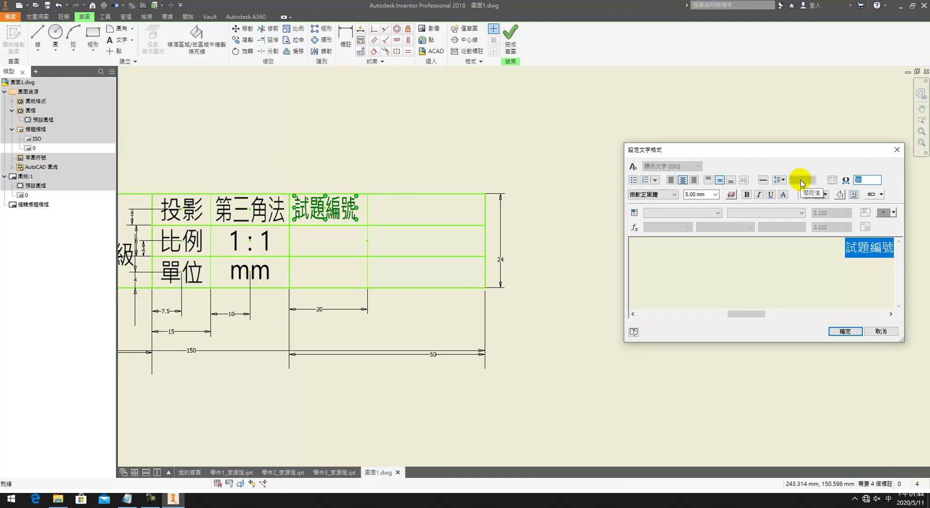
{"action": "key", "text": "Return"}
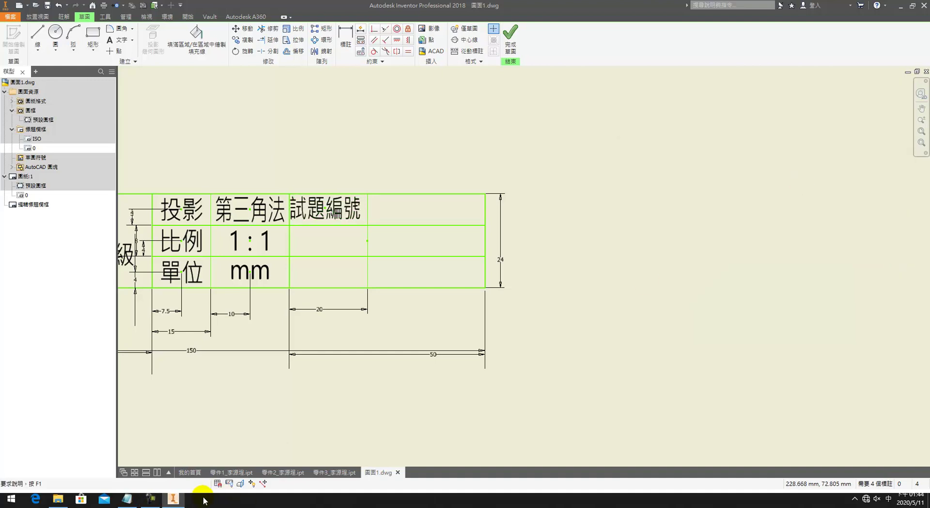
{"action": "left_click", "coordinate": [154, 503]}
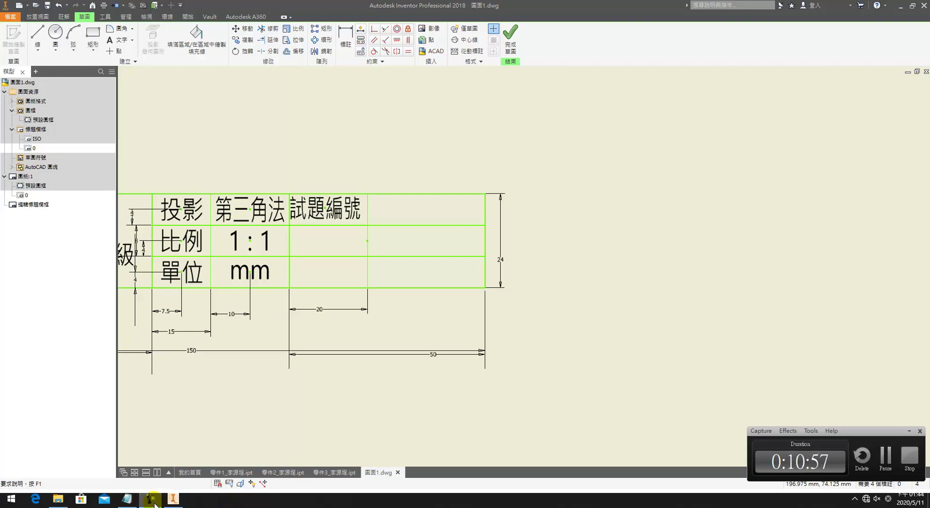
{"action": "left_click", "coordinate": [904, 429]}
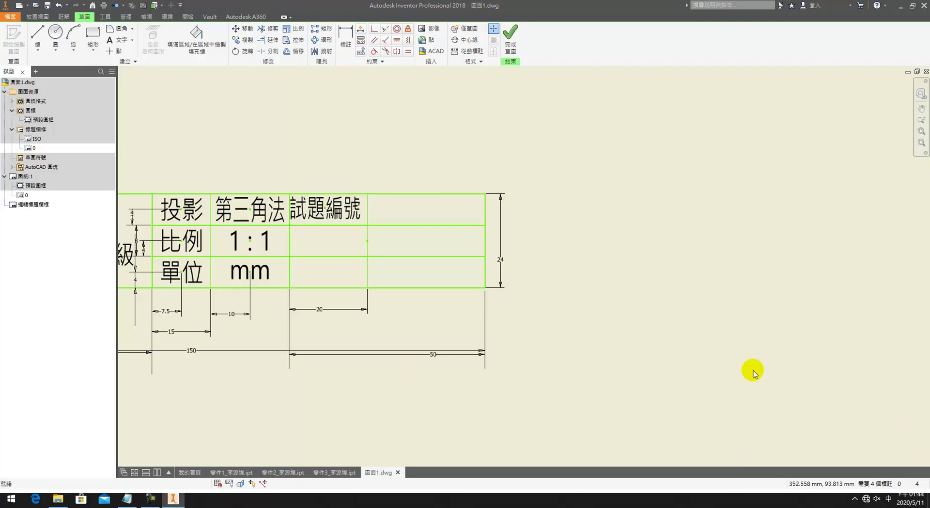
Step: Level 試題編號 with 第三角法 and dimension it 10 from the cell's vertical line
{"action": "left_click", "coordinate": [396, 39]}
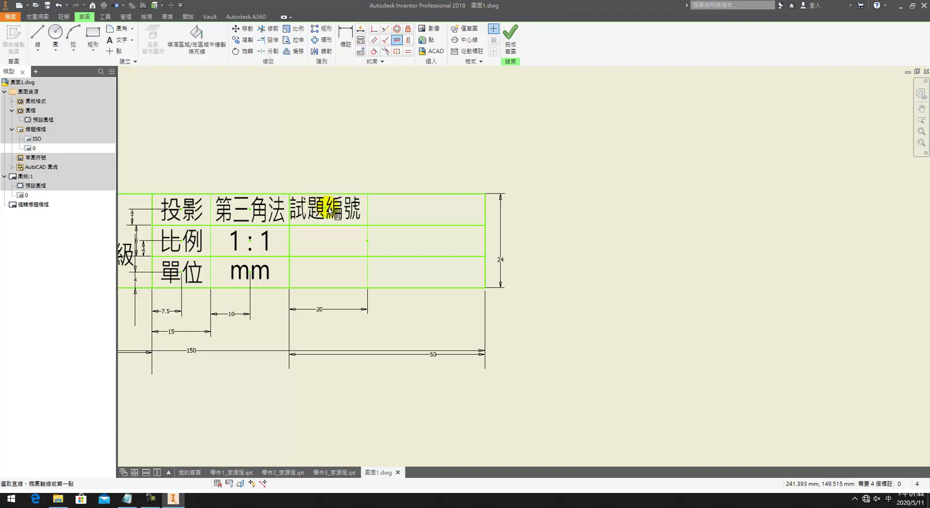
{"action": "left_click", "coordinate": [325, 209]}
{"action": "left_click", "coordinate": [251, 211]}
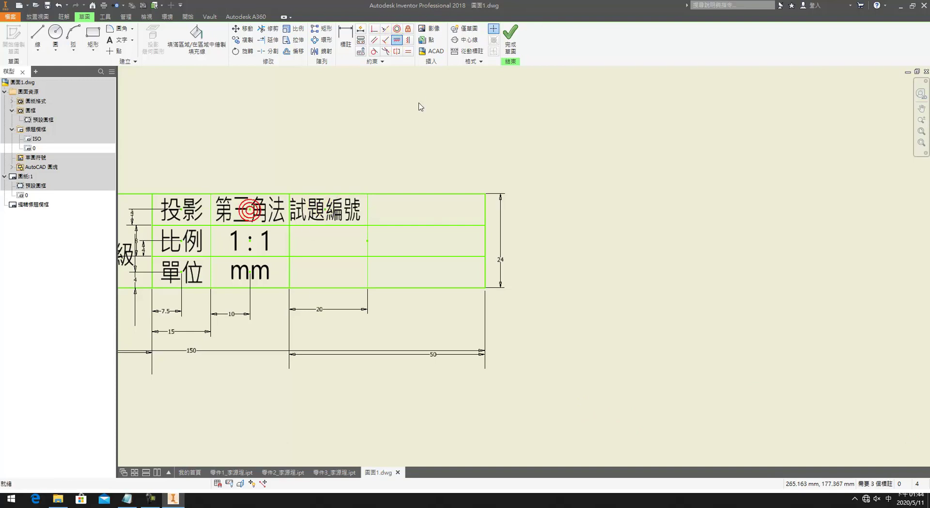
{"action": "left_click", "coordinate": [325, 210]}
{"action": "left_click", "coordinate": [366, 208]}
{"action": "left_click", "coordinate": [345, 171]}
{"action": "type", "text": "10"}
{"action": "key", "text": "Return"}
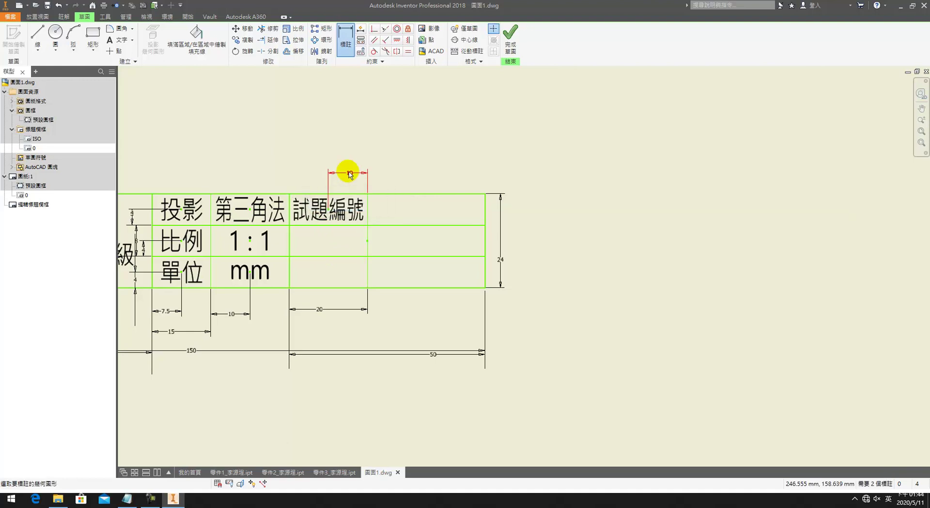
{"action": "key", "text": "Escape"}
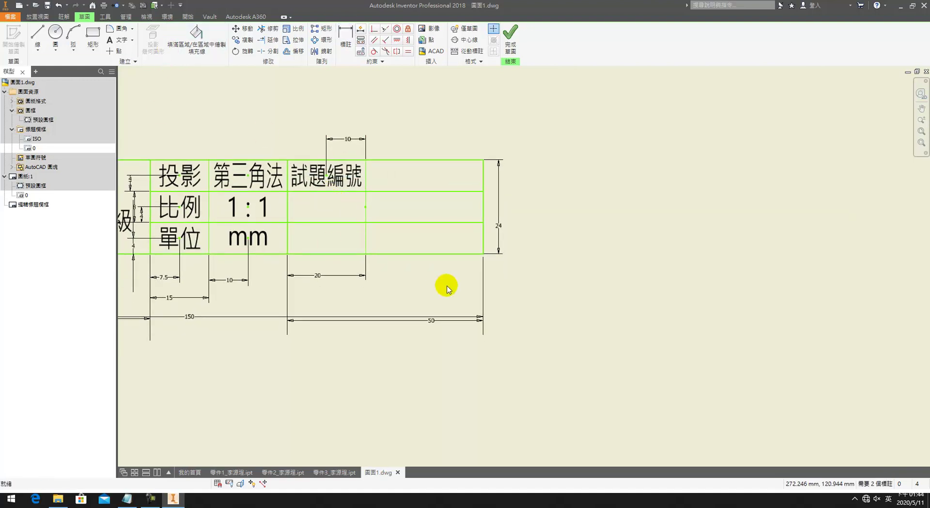
Step: Write 准考證號碼 in 標示文字 (ISO) style in the middle row cell
{"action": "key", "text": "t"}
{"action": "left_click", "coordinate": [325, 206]}
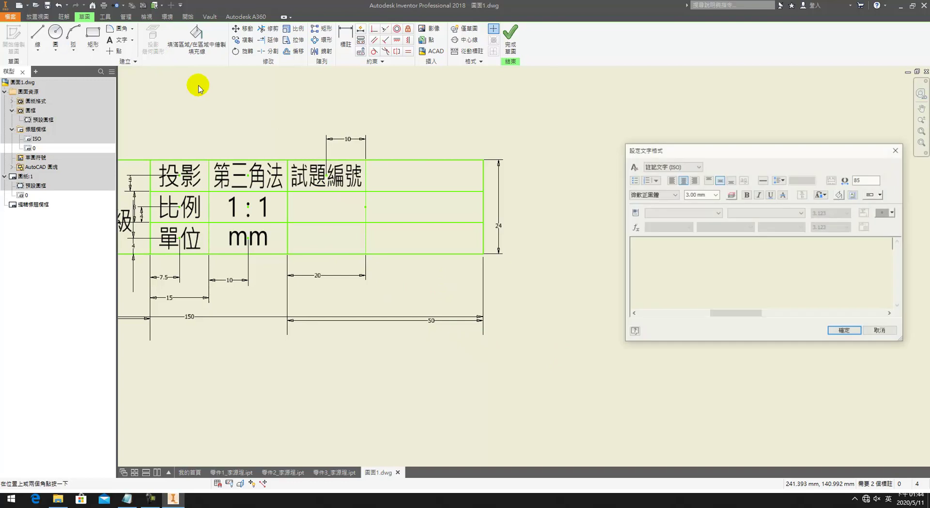
{"action": "left_click", "coordinate": [673, 166]}
{"action": "left_click", "coordinate": [671, 182]}
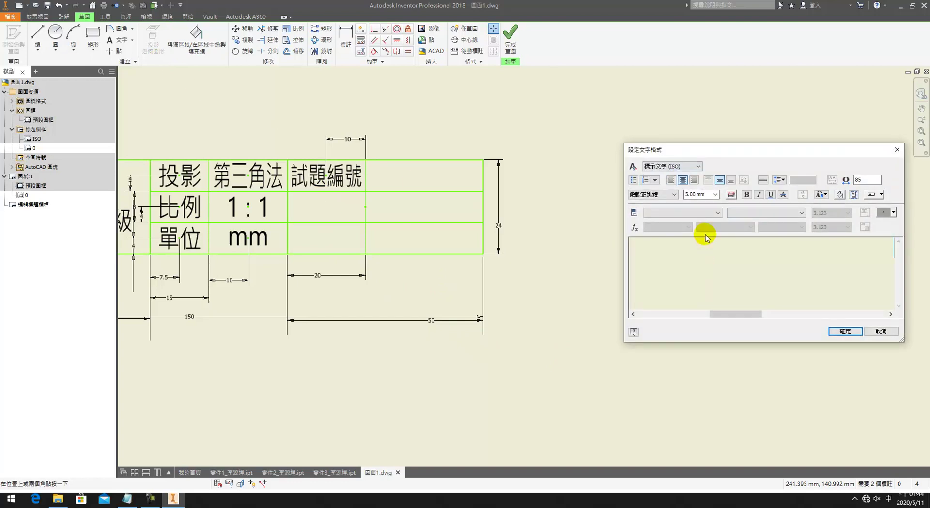
{"action": "type", "text": "ㄓㄨ"}
{"action": "type", "text": "考證號"}
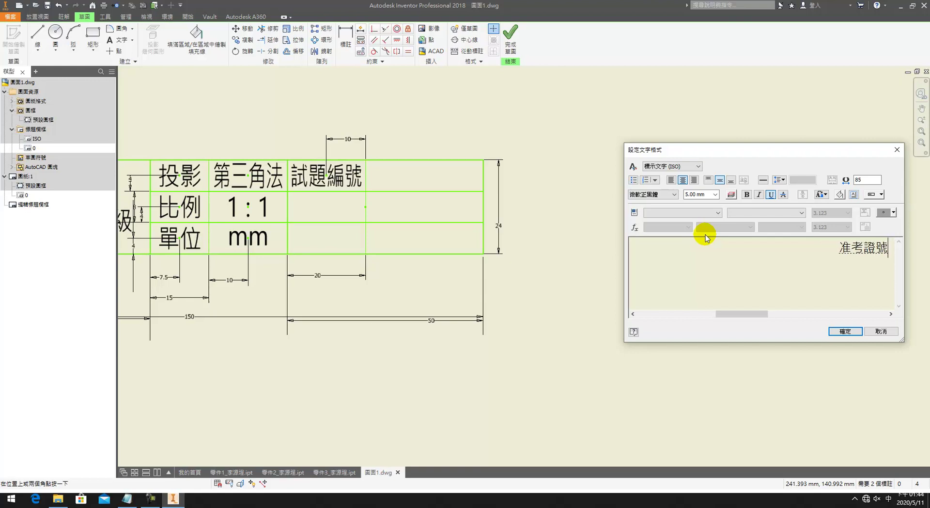
{"action": "type", "text": "碼"}
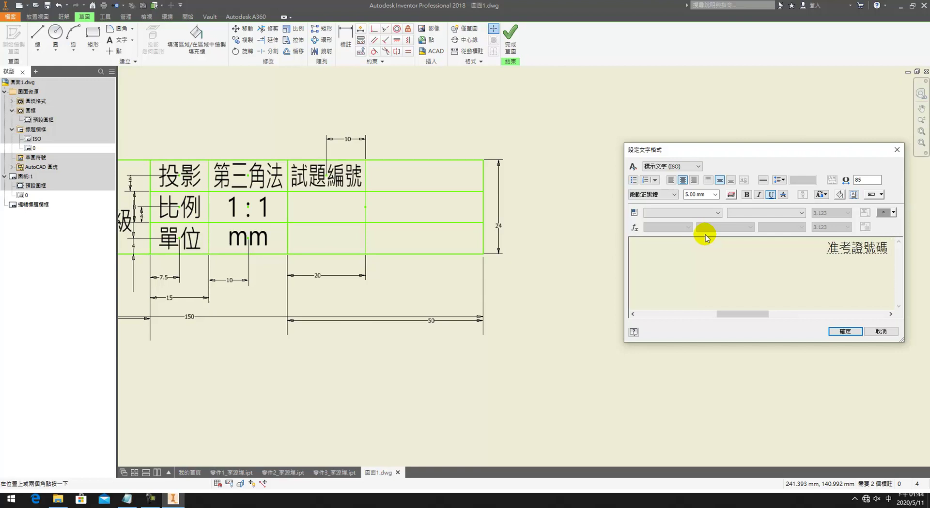
{"action": "key", "text": "Return"}
{"action": "left_click_drag", "start_coordinate": [822, 247], "coordinate": [759, 245]}
{"action": "double_click", "coordinate": [867, 179]}
Step: Place 准考證號碼 at width factor 55 and write 應檢人簽名 in the bottom cell
{"action": "type", "text": "55"}
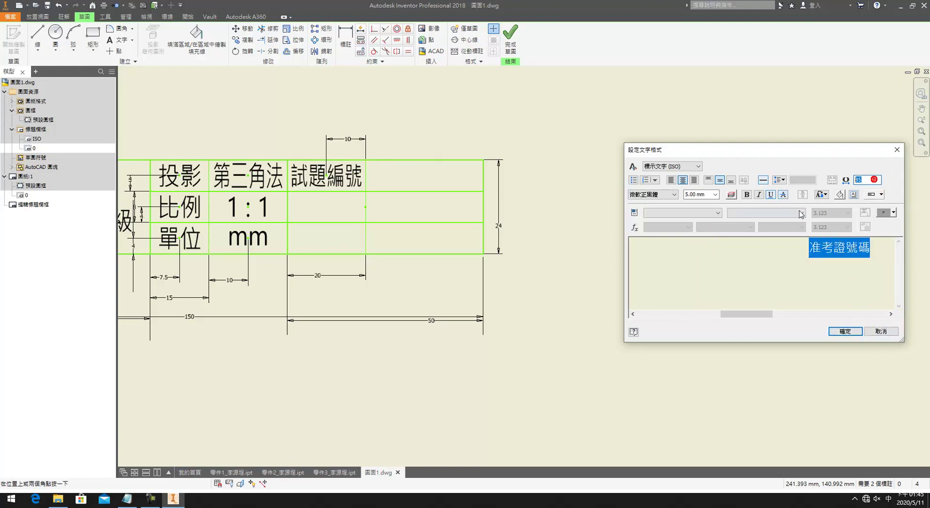
{"action": "left_click", "coordinate": [845, 331]}
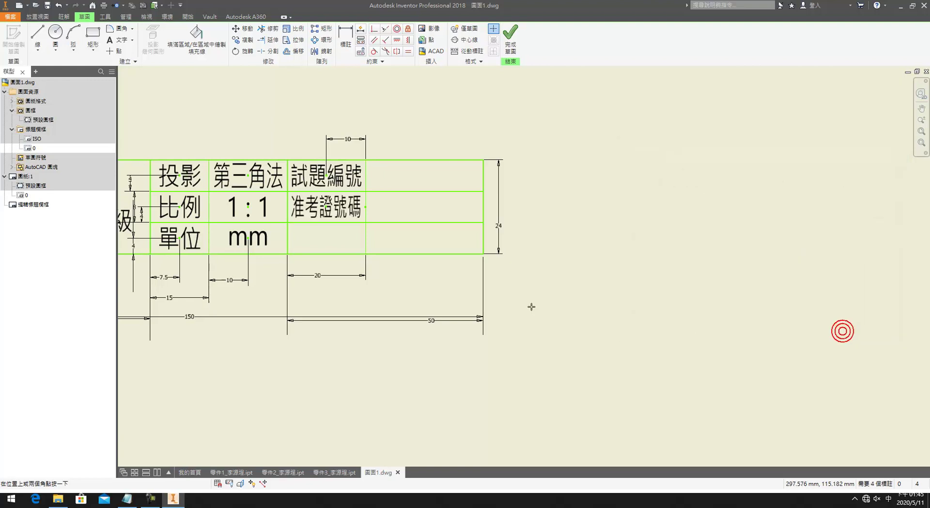
{"action": "left_click", "coordinate": [282, 255]}
{"action": "left_click", "coordinate": [327, 240]}
{"action": "left_click", "coordinate": [662, 165]}
{"action": "left_click", "coordinate": [662, 180]}
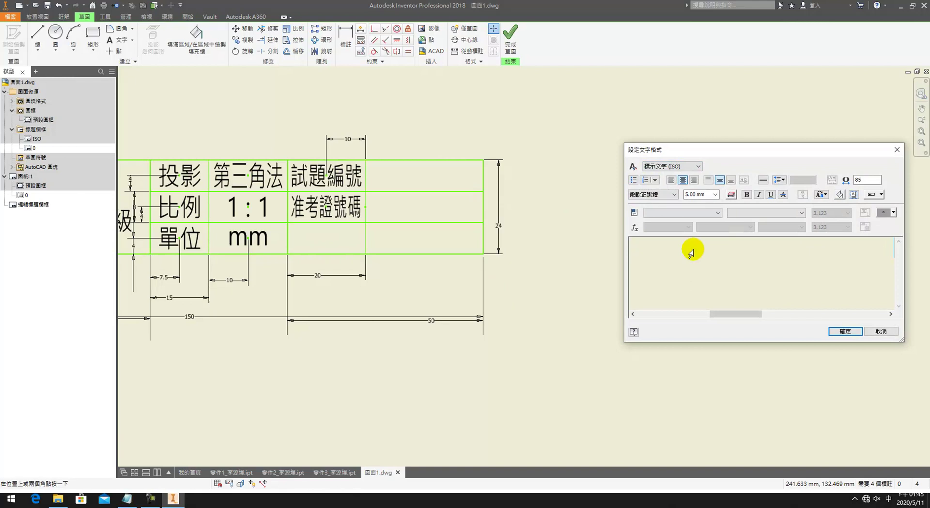
{"action": "type", "text": "應檢ㄖ"}
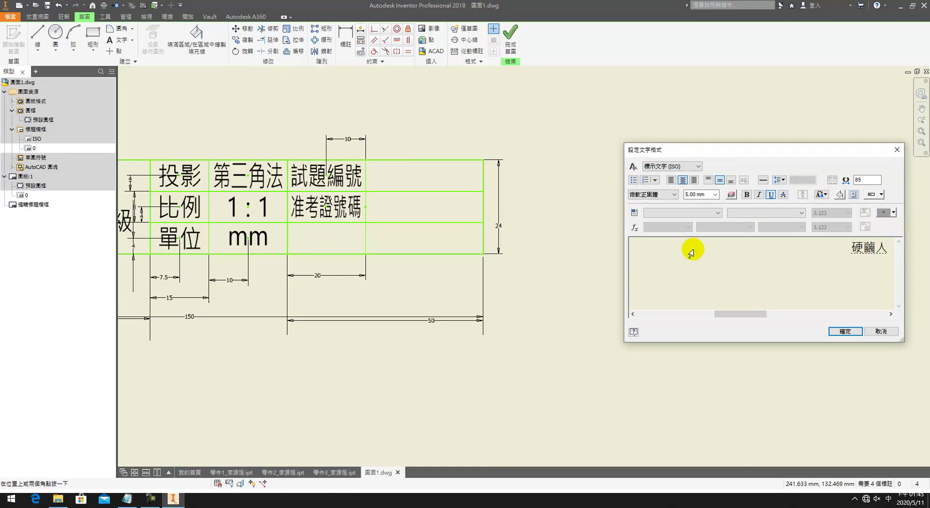
{"action": "type", "text": "ㄑㄧ"}
{"action": "type", "text": "名"}
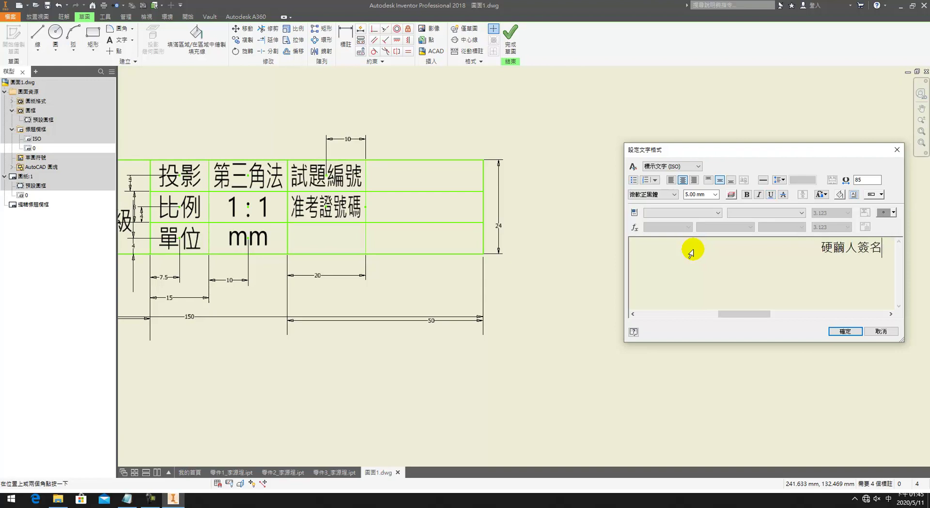
{"action": "key", "text": "BackSpace"}
{"action": "key", "text": "Delete"}
{"action": "type", "text": "應ㄐㄧㄢˇ"}
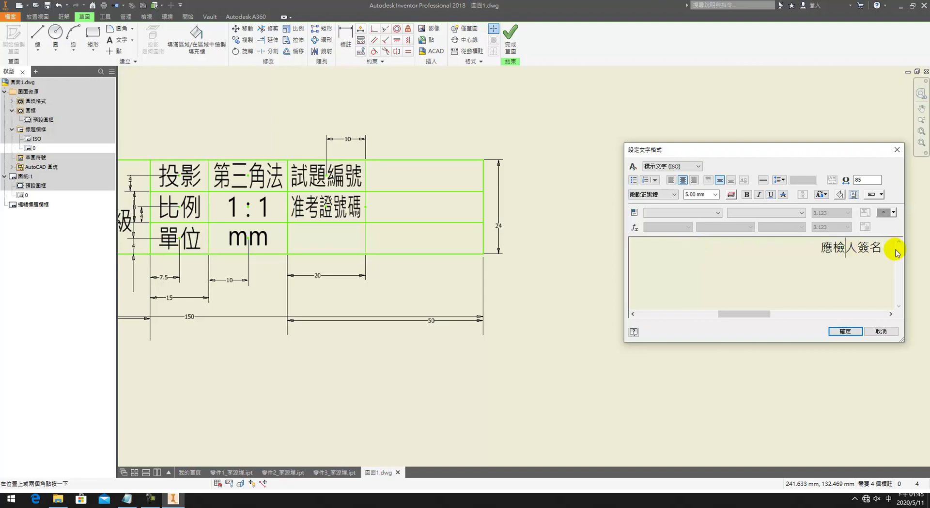
{"action": "double_click", "coordinate": [890, 248]}
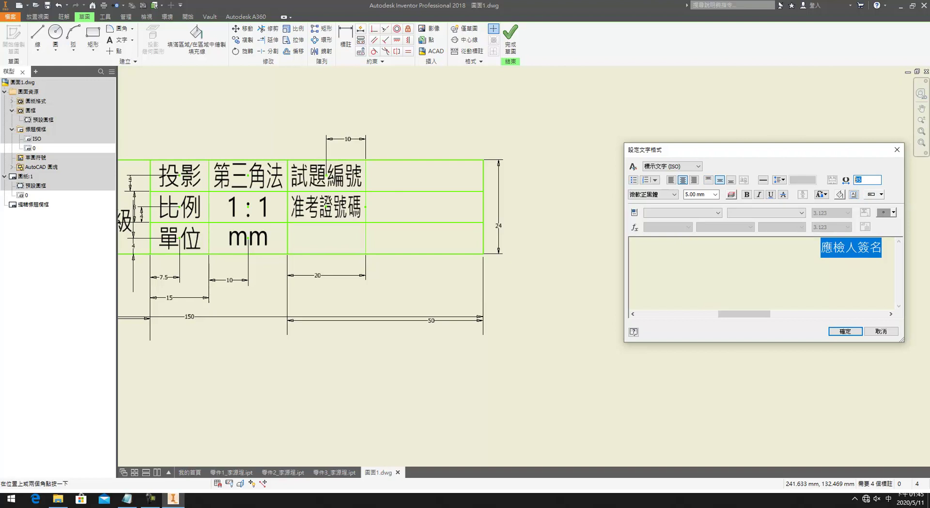
{"action": "key", "text": "Return"}
Step: Align 應檢人簽名 under 准考證號碼 and level them with 1:1 and mm
{"action": "left_click", "coordinate": [408, 40]}
{"action": "left_click", "coordinate": [327, 241]}
{"action": "left_click", "coordinate": [327, 207]}
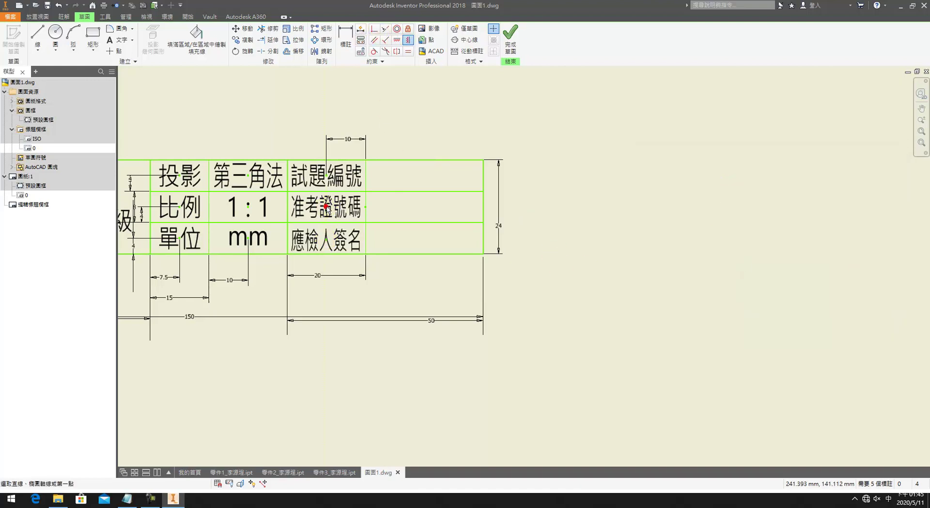
{"action": "left_click", "coordinate": [397, 39]}
{"action": "left_click", "coordinate": [324, 206]}
{"action": "left_click", "coordinate": [248, 207]}
{"action": "left_click", "coordinate": [302, 241]}
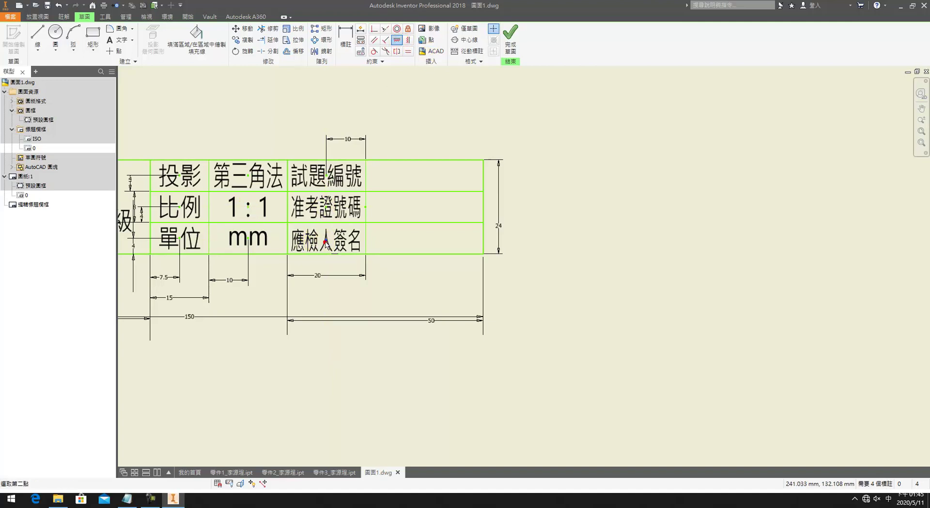
{"action": "left_click", "coordinate": [247, 238]}
{"action": "middle_click_drag", "start_coordinate": [453, 225], "coordinate": [441, 218]}
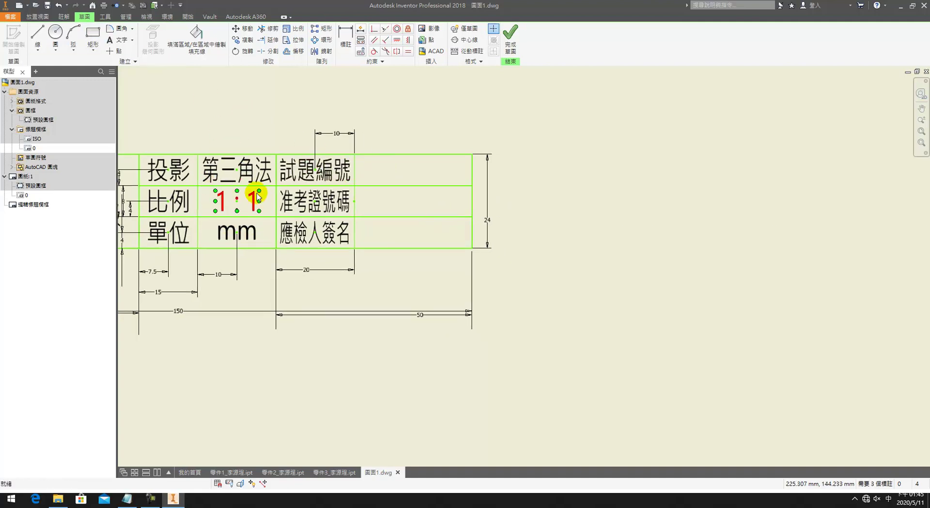
Step: Start a new text label for the test number beside 試題編號
{"action": "left_click", "coordinate": [93, 34]}
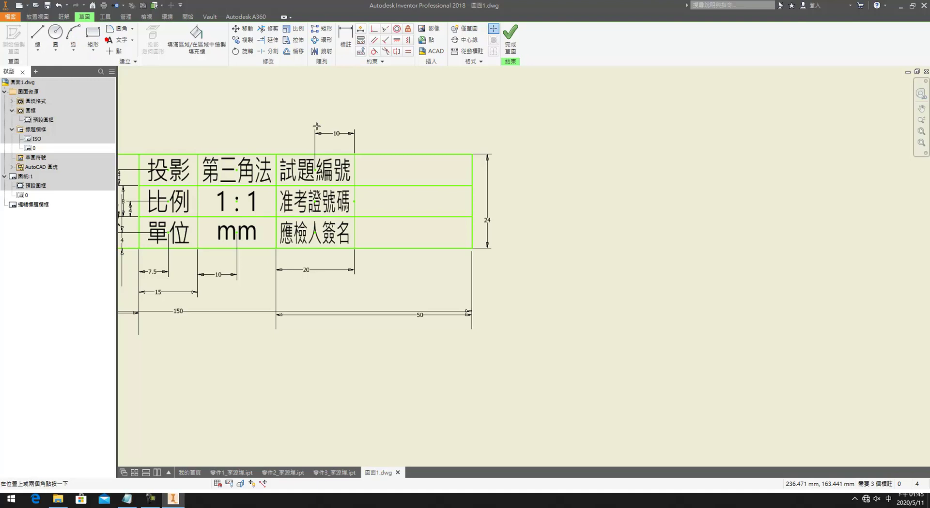
{"action": "left_click", "coordinate": [392, 167]}
{"action": "left_click", "coordinate": [681, 166]}
{"action": "left_click", "coordinate": [669, 181]}
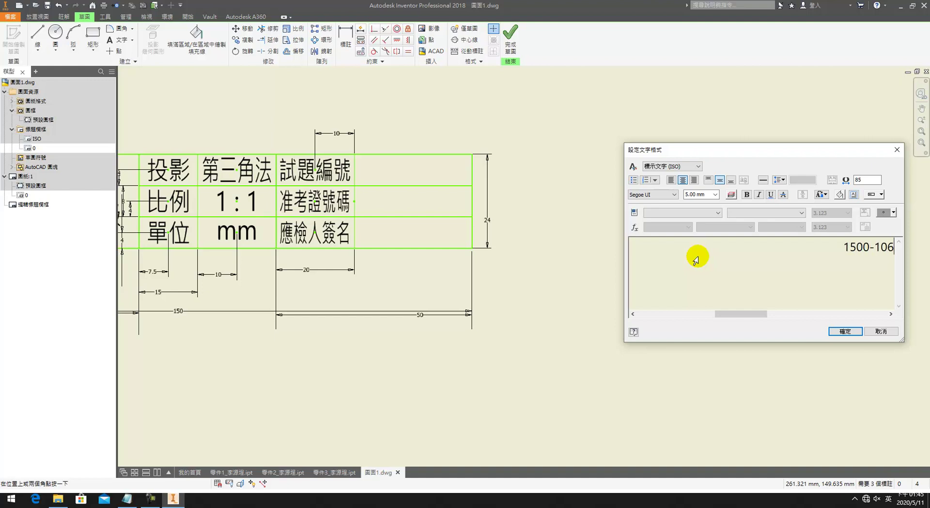
{"action": "type", "text": "303"}
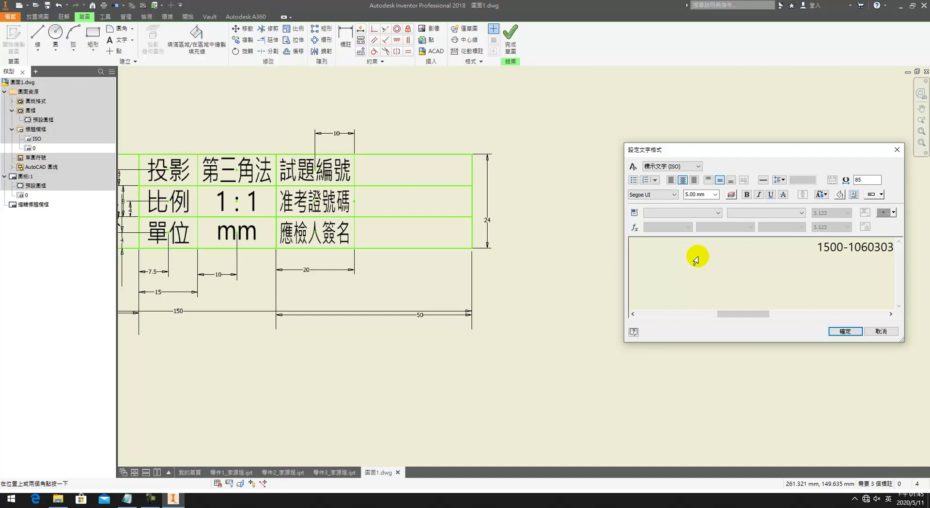
{"action": "triple_click", "coordinate": [814, 246]}
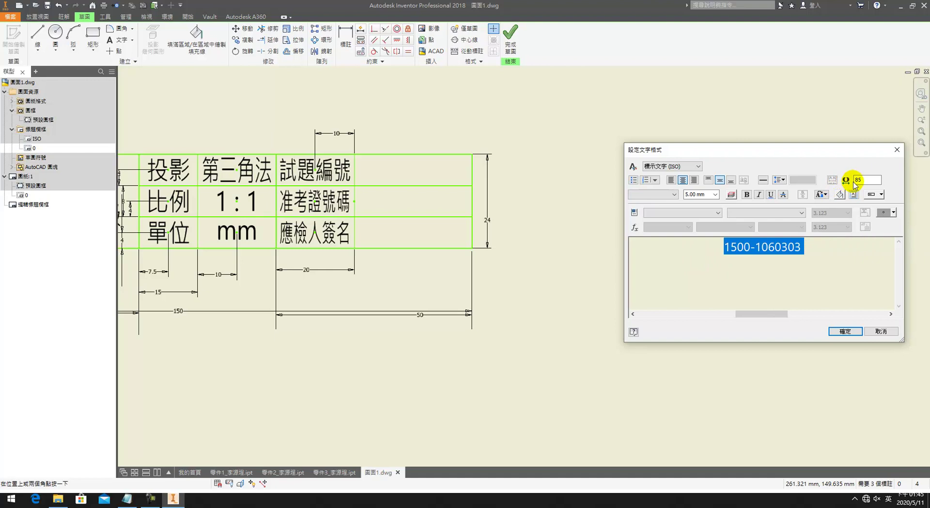
{"action": "double_click", "coordinate": [865, 179]}
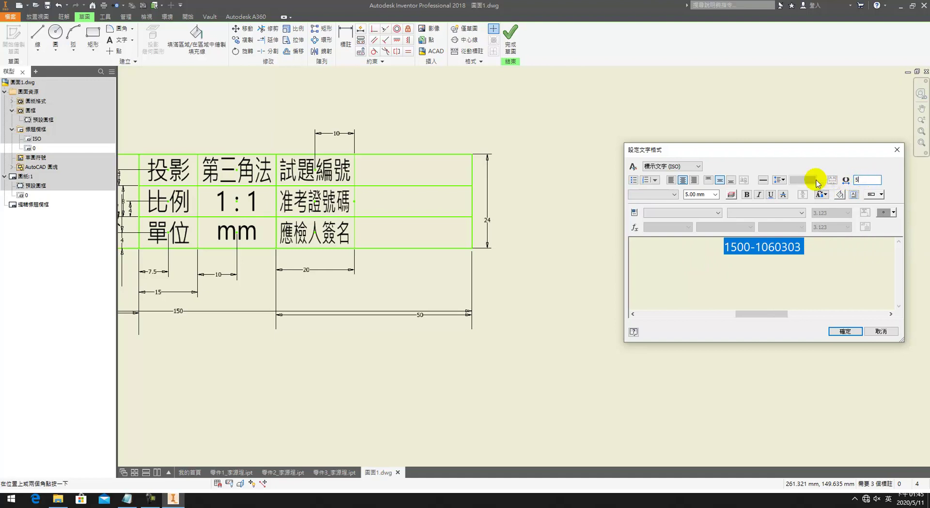
{"action": "type", "text": "55"}
{"action": "left_click", "coordinate": [845, 331]}
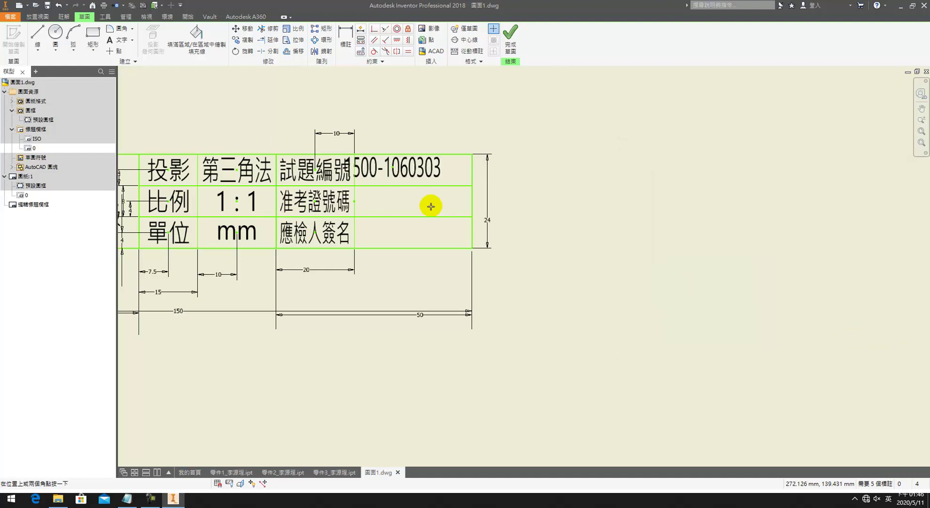
{"action": "left_click_drag", "start_coordinate": [396, 170], "coordinate": [412, 168]}
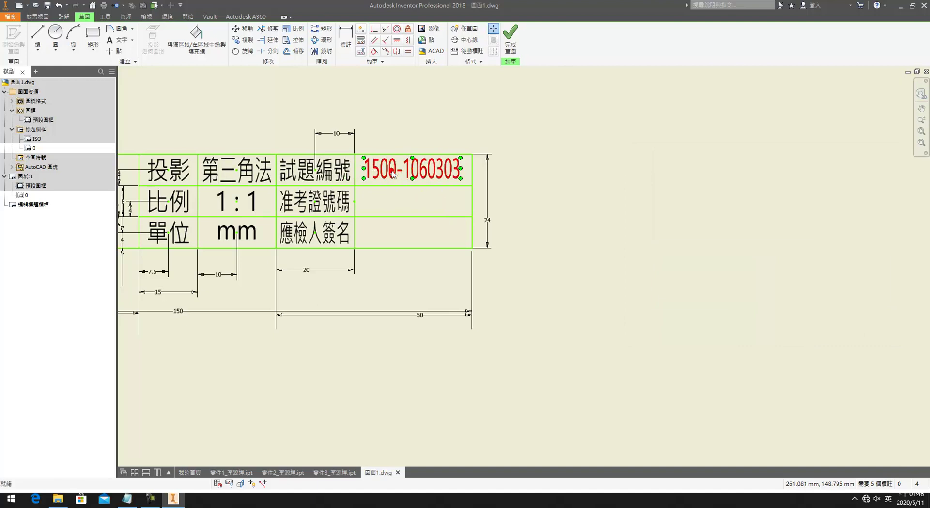
{"action": "double_click", "coordinate": [393, 174]}
{"action": "left_click", "coordinate": [833, 245]}
{"action": "key", "text": "BackSpace"}
{"action": "type", "text": "20"}
{"action": "left_click", "coordinate": [845, 330]}
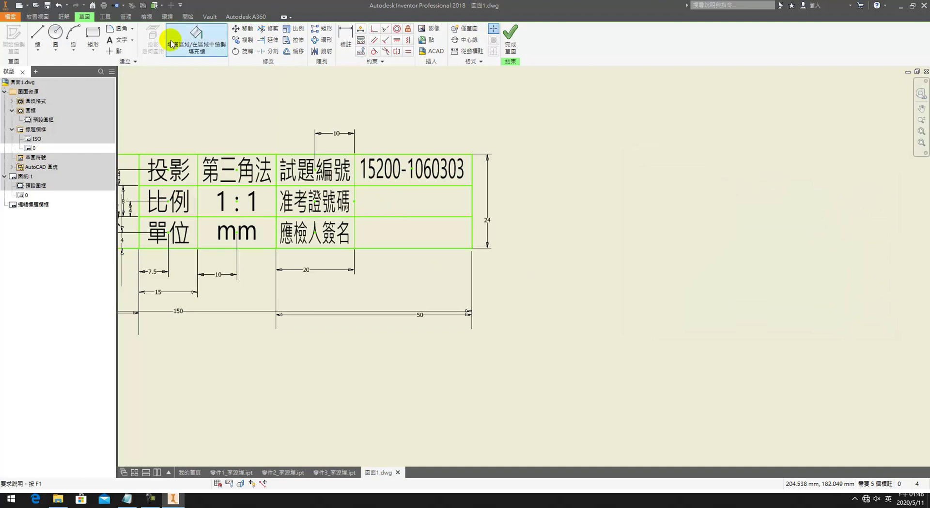
{"action": "left_click", "coordinate": [119, 39]}
{"action": "left_click", "coordinate": [415, 199]}
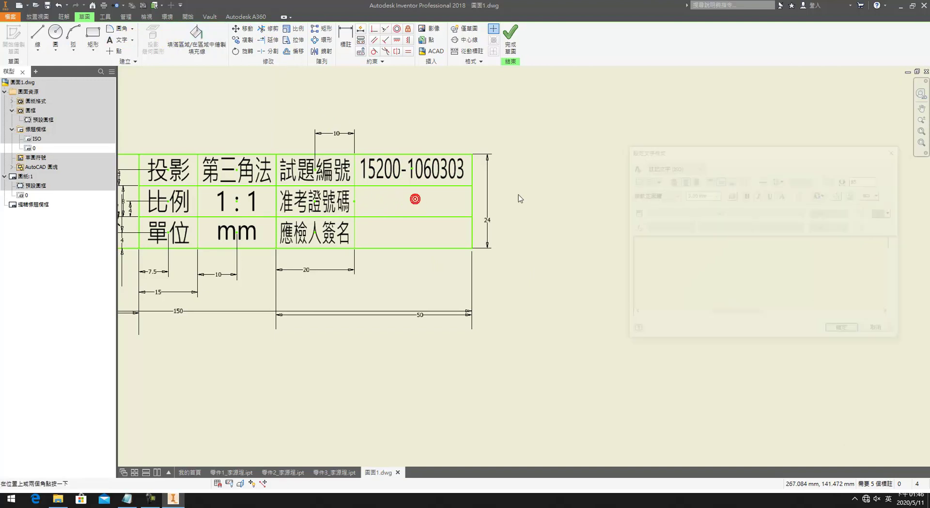
Step: Place the candidate's admission number in its cell in 標示文字 (ISO) style
{"action": "left_click", "coordinate": [671, 166]}
{"action": "left_click", "coordinate": [668, 181]}
{"action": "left_click", "coordinate": [687, 263]}
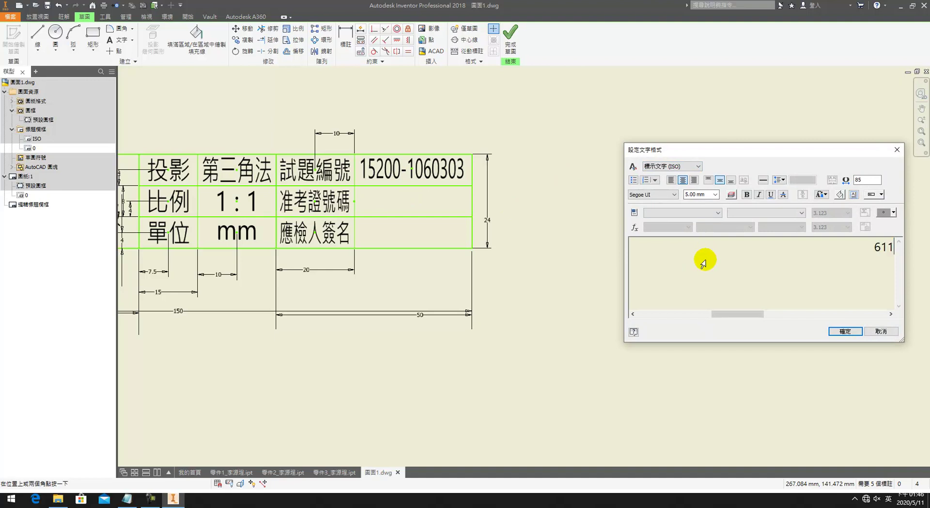
{"action": "left_click", "coordinate": [845, 331]}
Step: Enter the candidate's name in 標示文字 (ISO) style in the signature value cell
{"action": "left_click", "coordinate": [418, 243]}
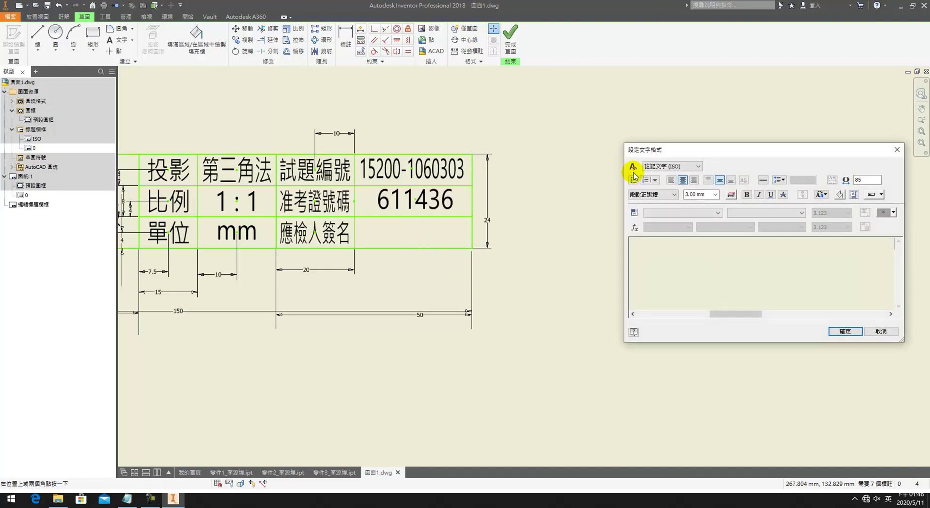
{"action": "left_click", "coordinate": [661, 166]}
{"action": "left_click", "coordinate": [659, 181]}
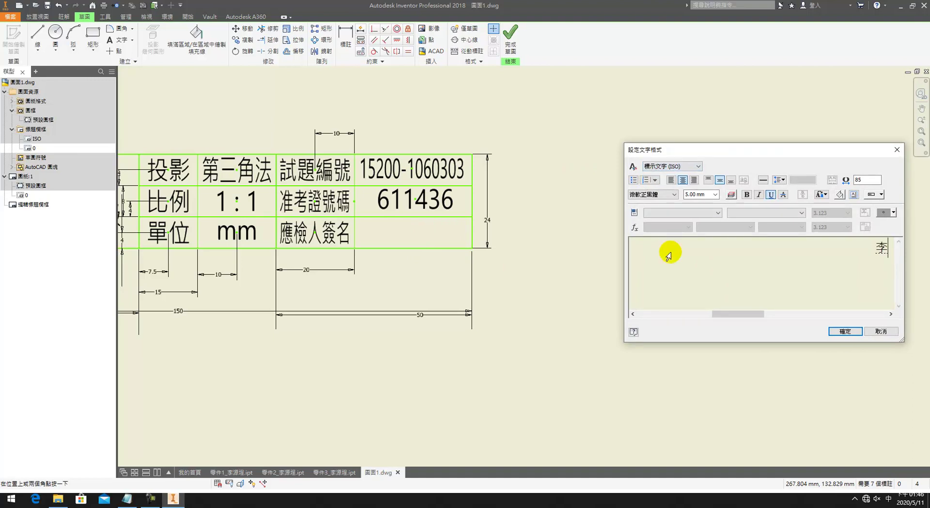
{"action": "key", "text": "Down"}
{"action": "key", "text": "Down"}
{"action": "key", "text": "Return"}
{"action": "key", "text": "Left"}
{"action": "key", "text": "Down"}
{"action": "key", "text": "Down"}
{"action": "key", "text": "5"}
{"action": "key", "text": "Down"}
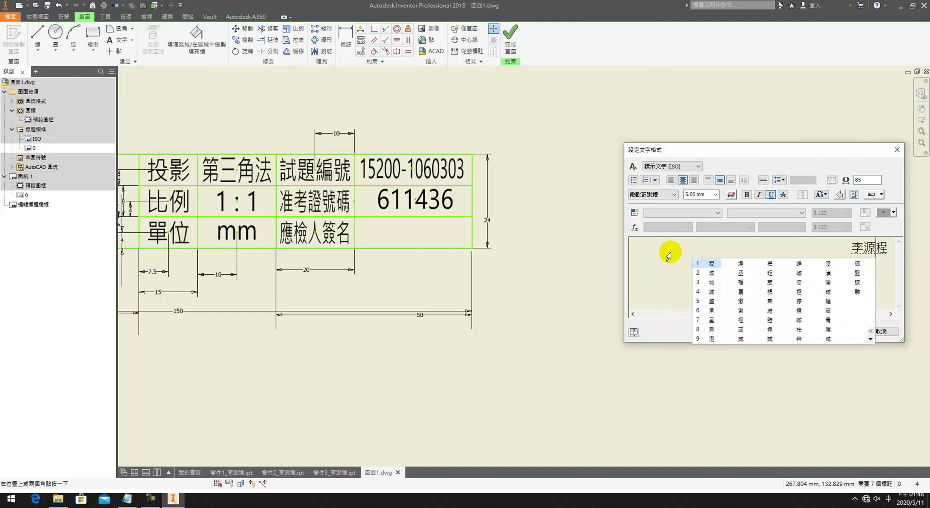
{"action": "key", "text": "Right"}
{"action": "key", "text": "Return"}
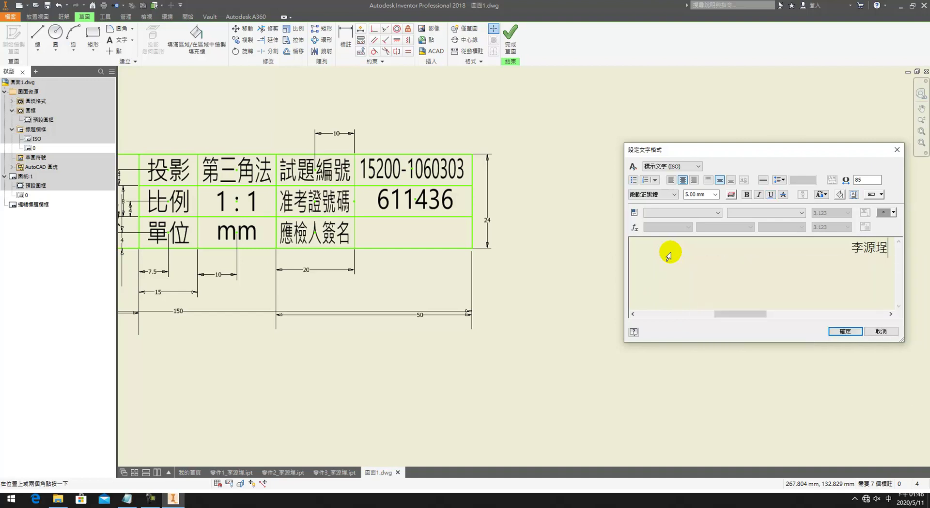
{"action": "left_click", "coordinate": [831, 330]}
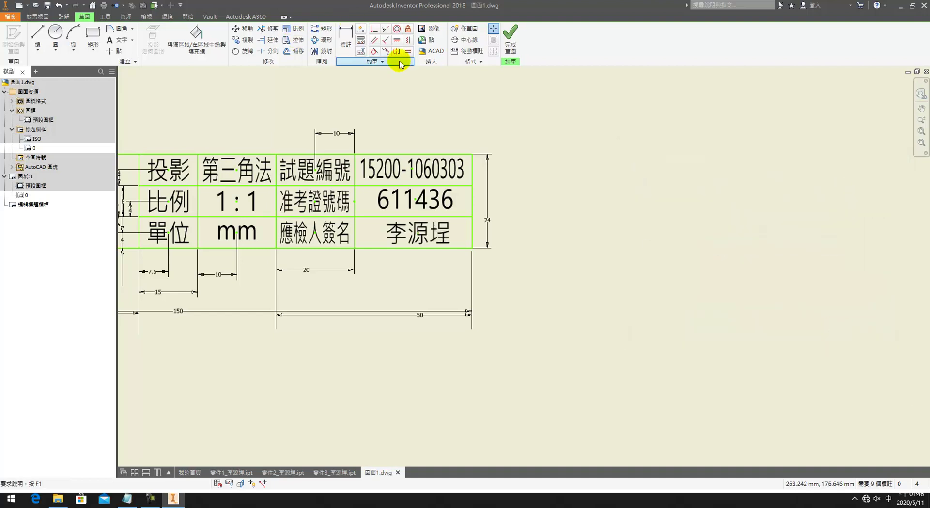
Step: Align the test number, admission number and name vertically in one column
{"action": "left_click", "coordinate": [408, 40]}
{"action": "left_click", "coordinate": [413, 169]}
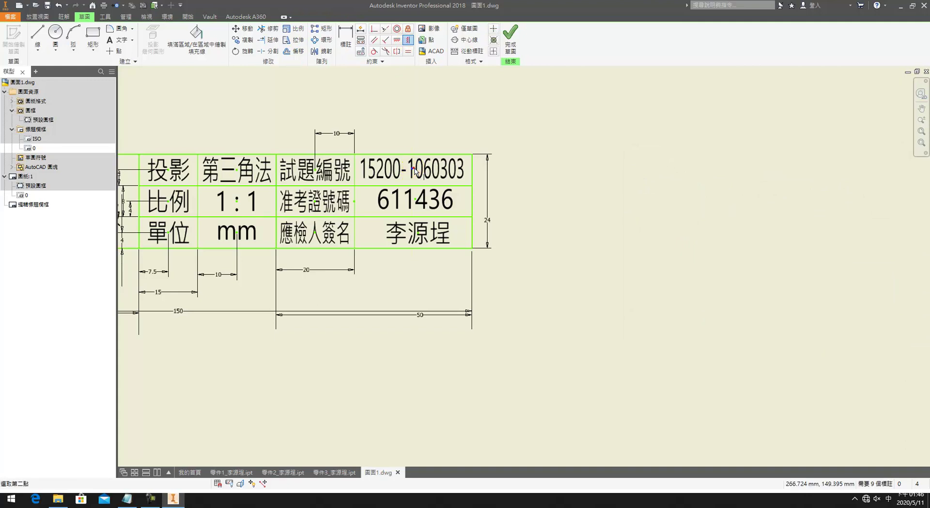
{"action": "left_click", "coordinate": [416, 200]}
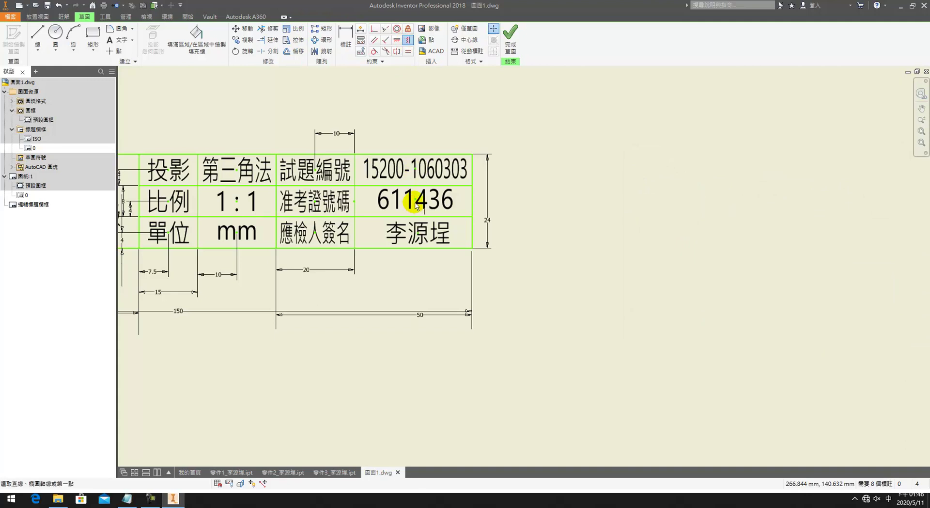
{"action": "left_click", "coordinate": [416, 199]}
{"action": "left_click", "coordinate": [418, 233]}
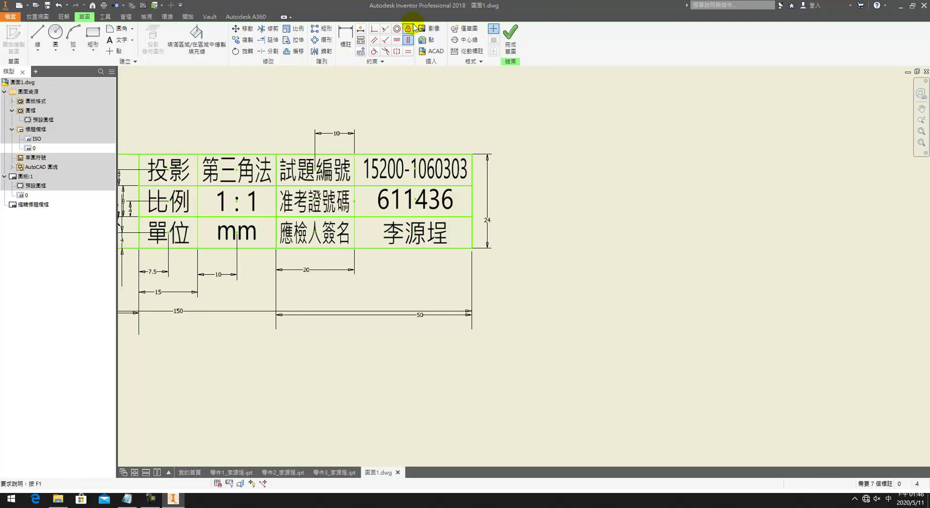
Step: Level each value horizontally with its label 試題編號, 准考證號碼 and 應檢人簽名
{"action": "left_click", "coordinate": [396, 40]}
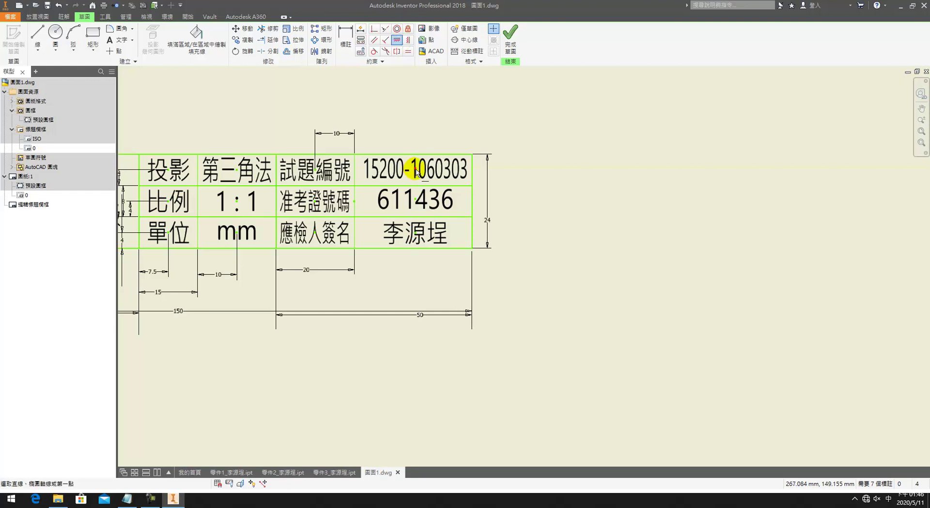
{"action": "left_click", "coordinate": [316, 168]}
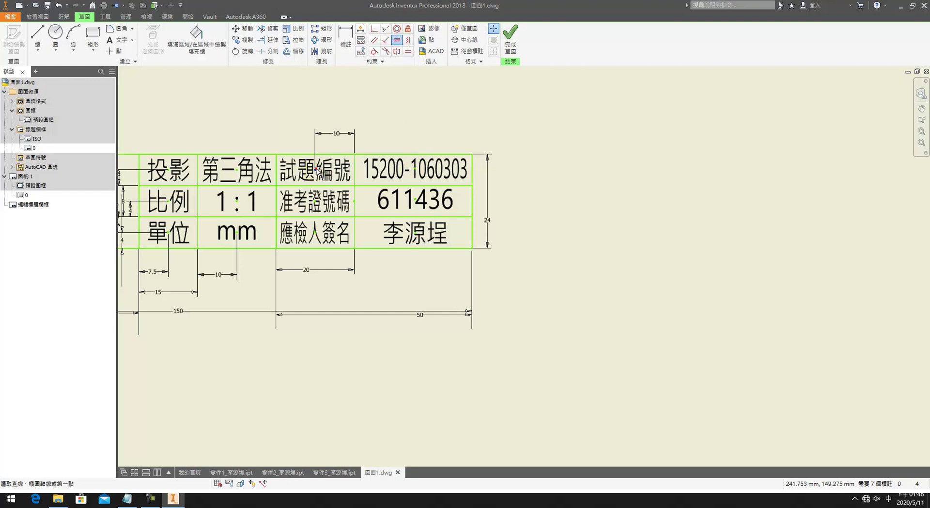
{"action": "left_click", "coordinate": [414, 168]}
{"action": "left_click", "coordinate": [414, 199]}
{"action": "left_click", "coordinate": [323, 203]}
{"action": "left_click", "coordinate": [315, 232]}
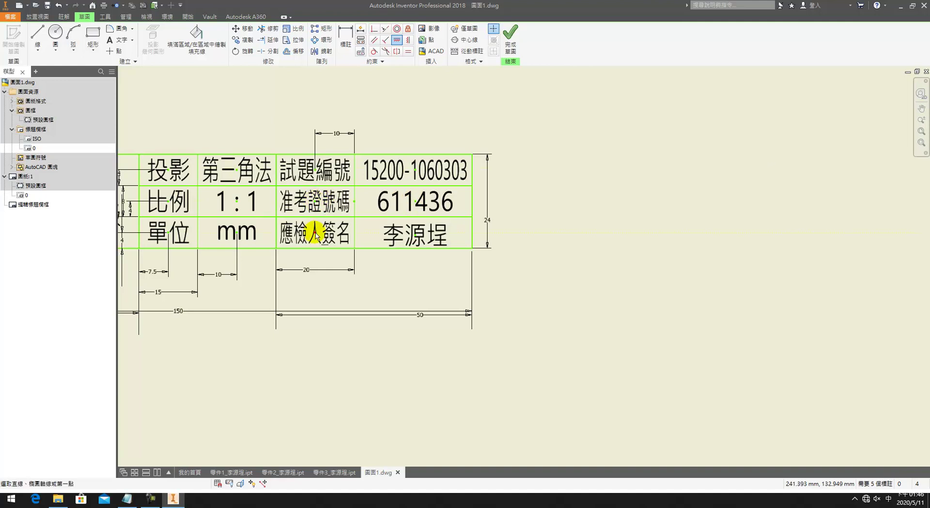
{"action": "left_click", "coordinate": [416, 237]}
{"action": "left_click", "coordinate": [484, 114]}
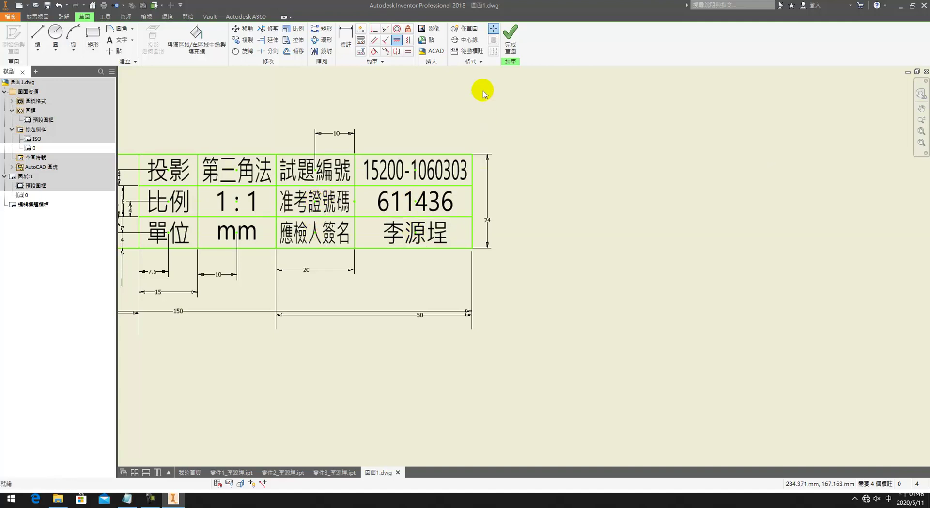
Step: Dimension the value column 15 from the table's right edge, then finish and save the sketch
{"action": "key", "text": "d"}
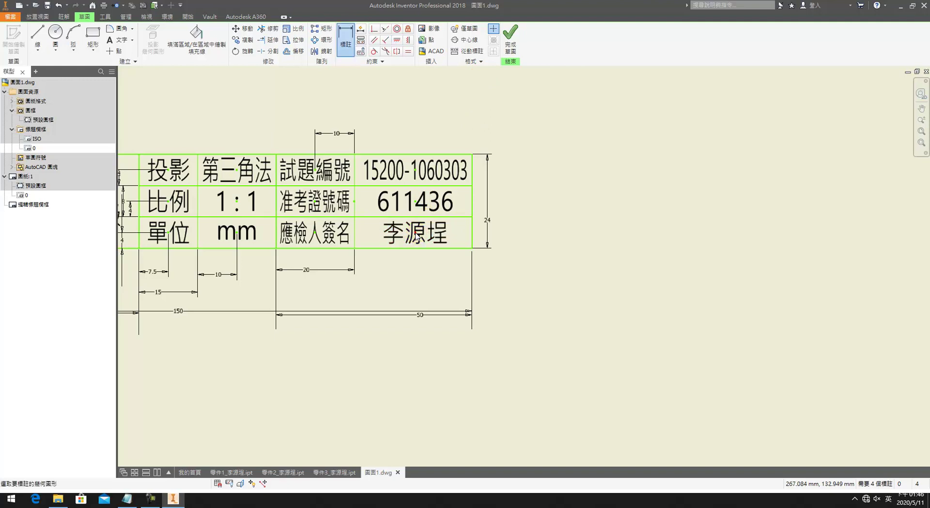
{"action": "left_click", "coordinate": [473, 239]}
{"action": "left_click", "coordinate": [421, 267]}
{"action": "type", "text": "15"}
{"action": "left_click", "coordinate": [421, 194]}
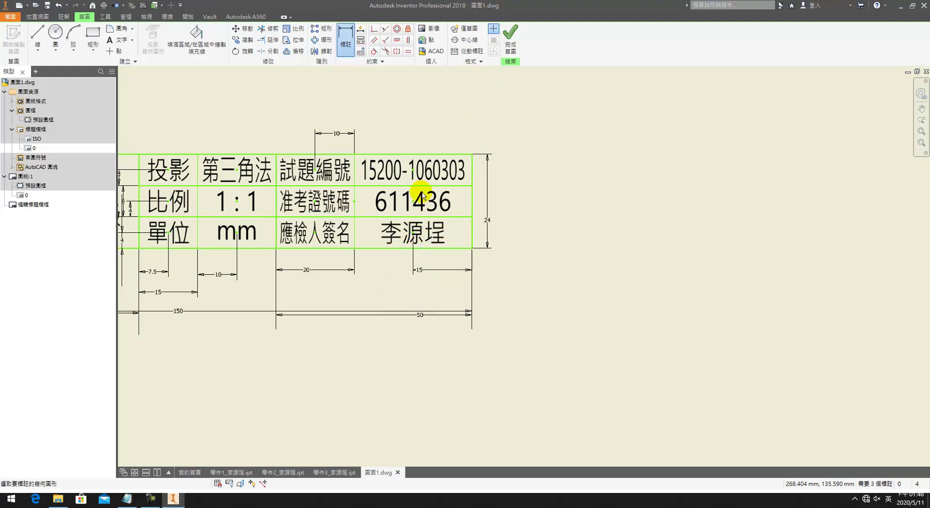
{"action": "left_click", "coordinate": [517, 47]}
{"action": "left_click", "coordinate": [408, 259]}
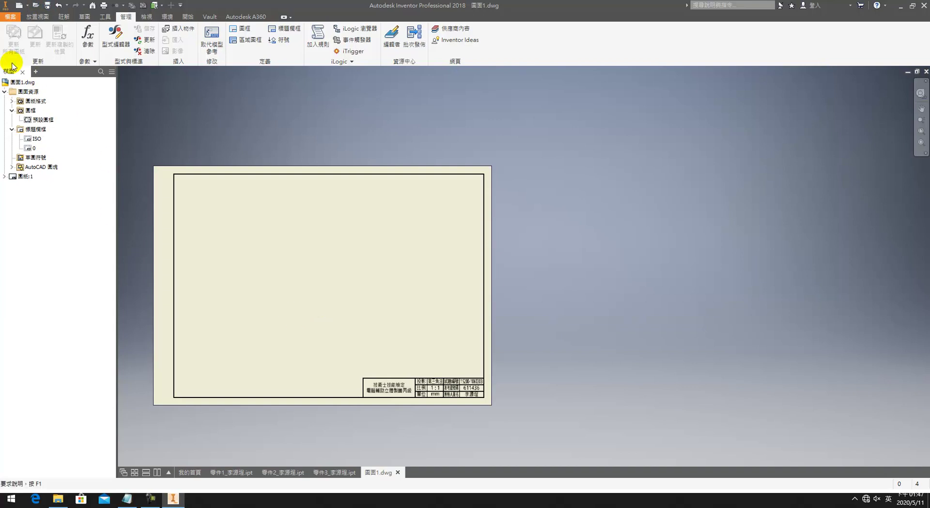
Step: Start a base view of the third part file, previewed isometrically at 1:2
{"action": "left_click", "coordinate": [37, 18]}
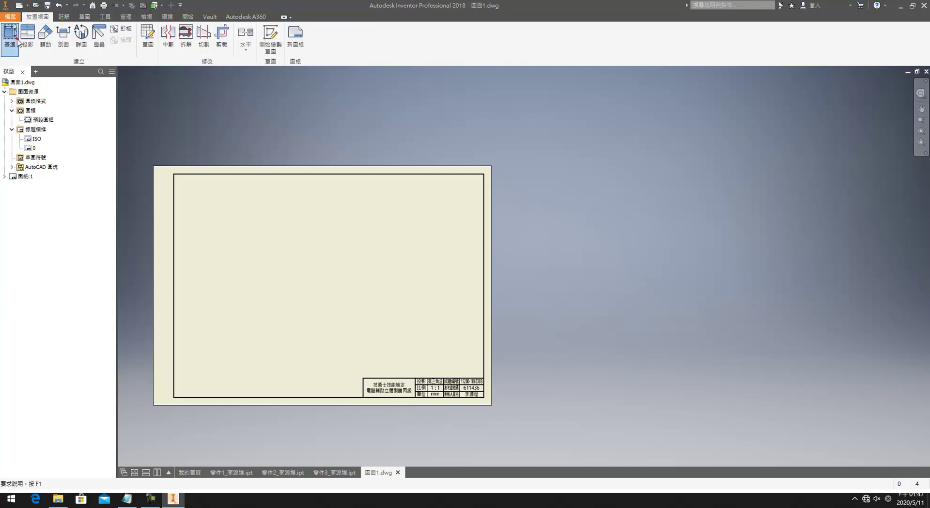
{"action": "left_click", "coordinate": [11, 36]}
{"action": "left_click", "coordinate": [221, 115]}
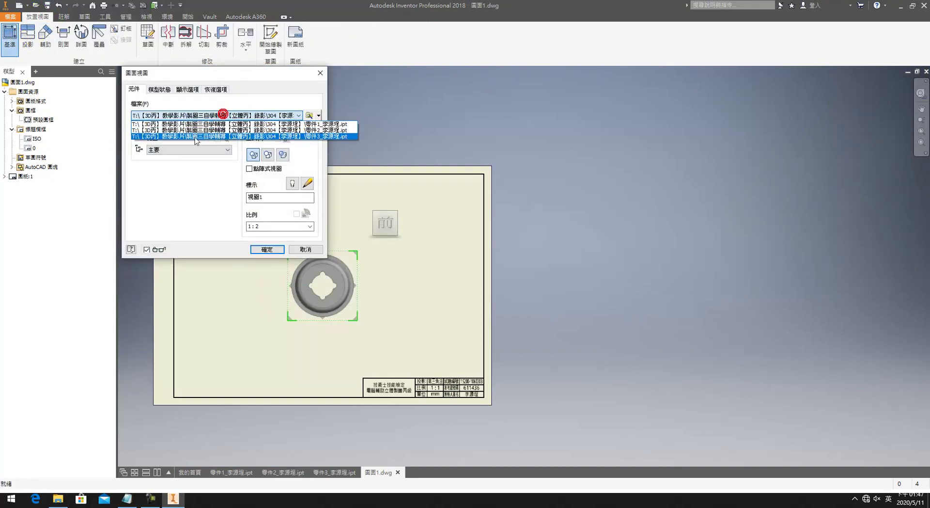
{"action": "left_click", "coordinate": [200, 129]}
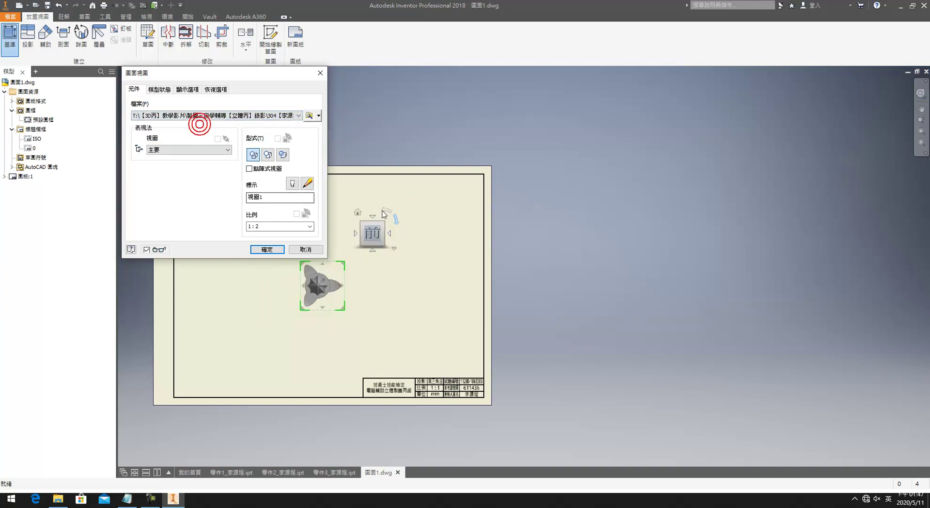
{"action": "left_click", "coordinate": [285, 115]}
{"action": "left_click", "coordinate": [269, 134]}
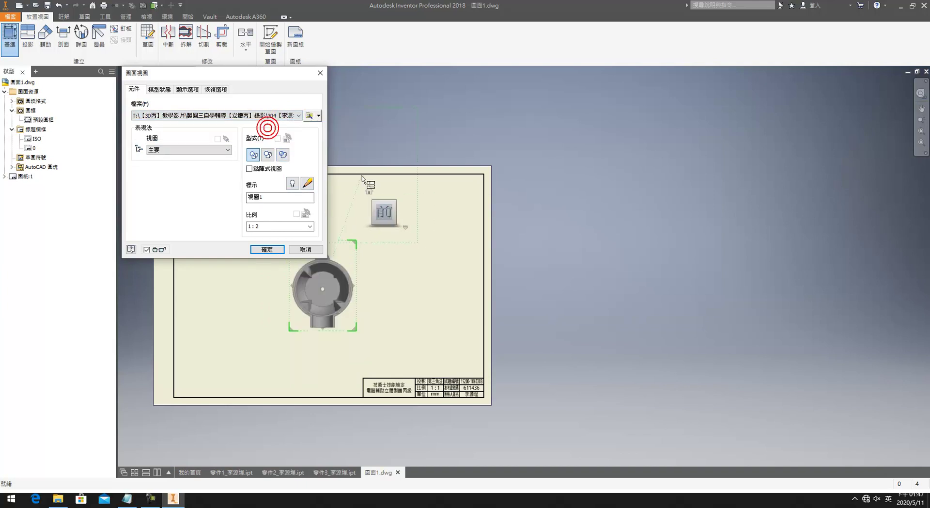
{"action": "left_click", "coordinate": [369, 191]}
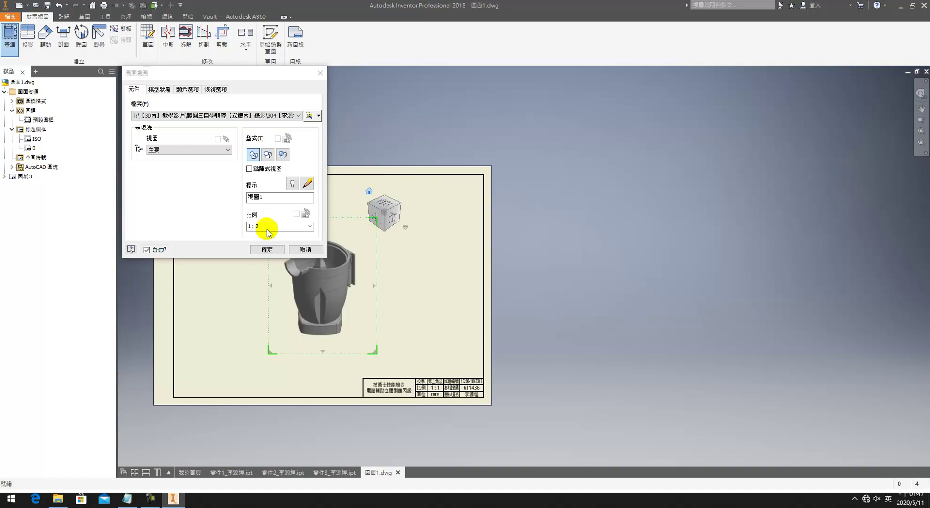
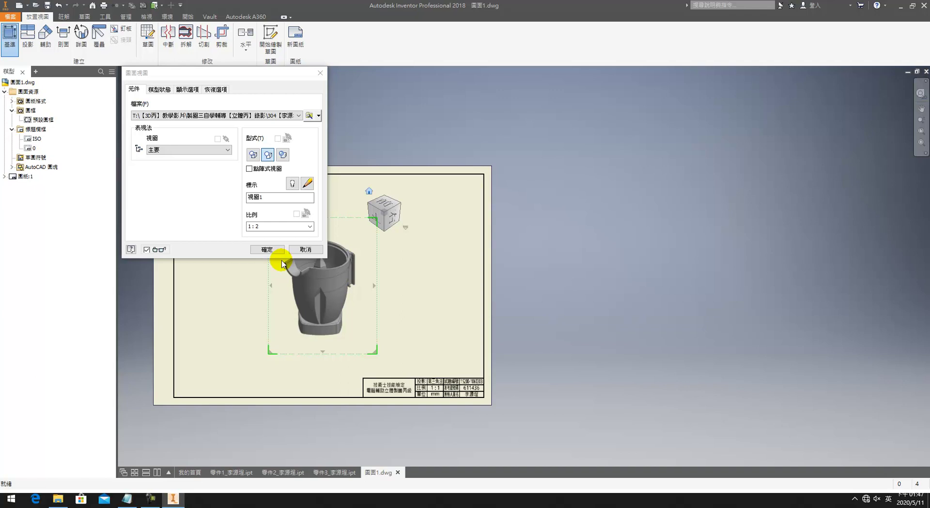
Step: Cancel the drawing view and save the 零件2 cup part as a copy with a -2 suffix
{"action": "key", "text": "Escape"}
{"action": "left_click", "coordinate": [335, 472]}
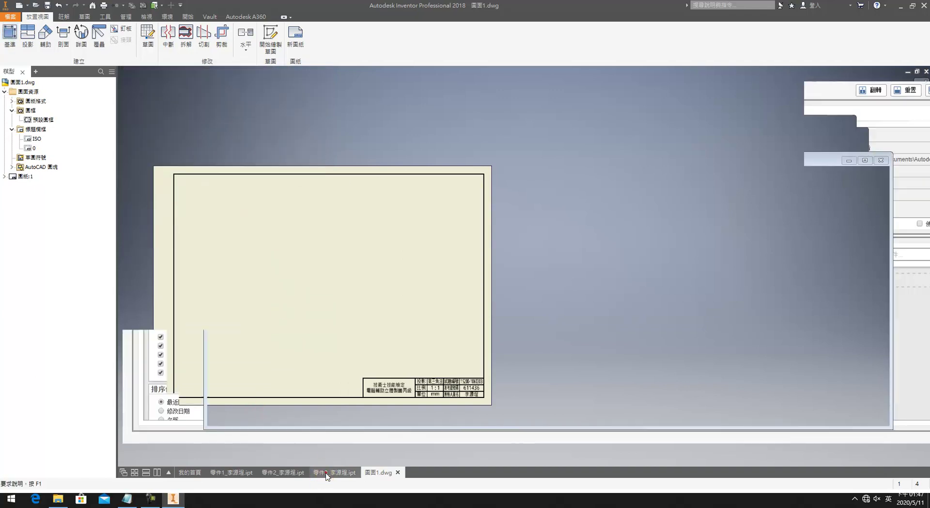
{"action": "left_click", "coordinate": [293, 473]}
{"action": "scroll", "coordinate": [347, 357], "scroll_direction": "down", "scroll_amount": 3}
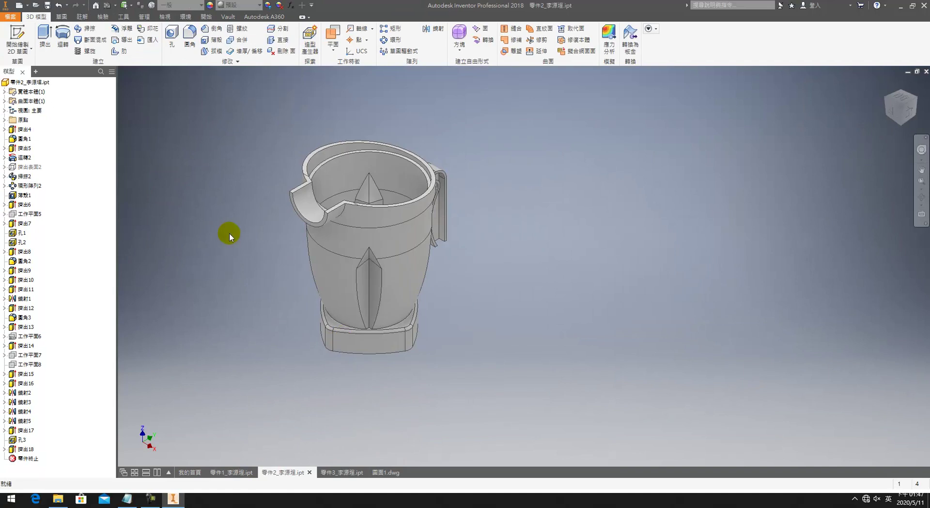
{"action": "left_click", "coordinate": [10, 16]}
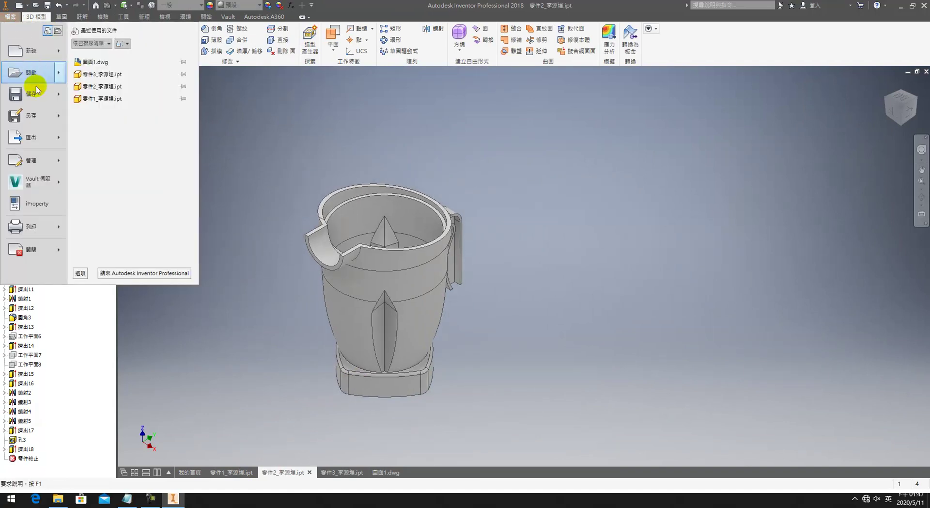
{"action": "left_click", "coordinate": [32, 115]}
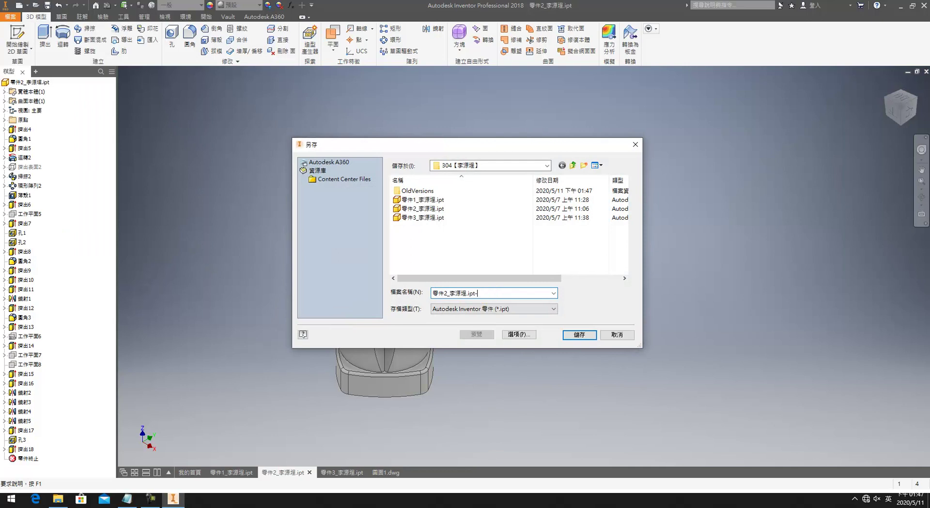
{"action": "left_click", "coordinate": [579, 335]}
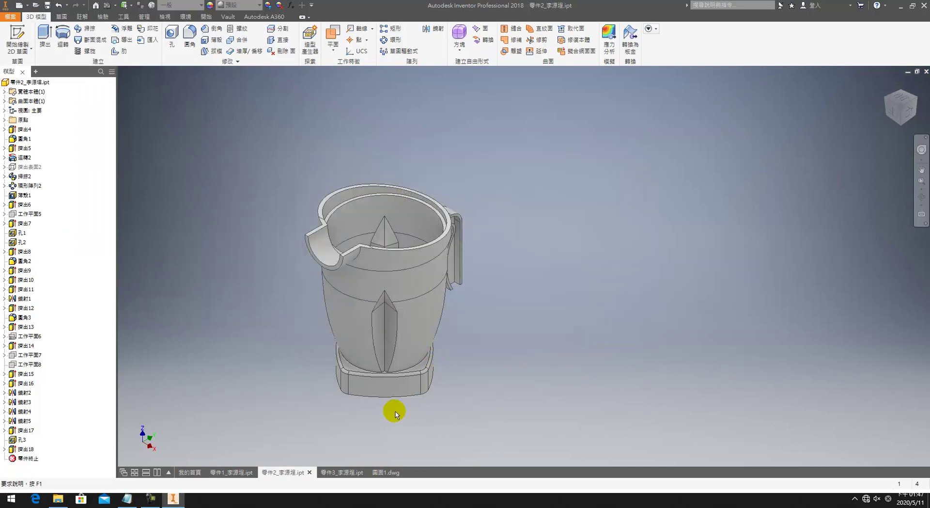
Step: Start a new sketch on the cup's rim face
{"action": "key", "text": "F4"}
{"action": "left_click_drag", "start_coordinate": [478, 379], "coordinate": [505, 328]}
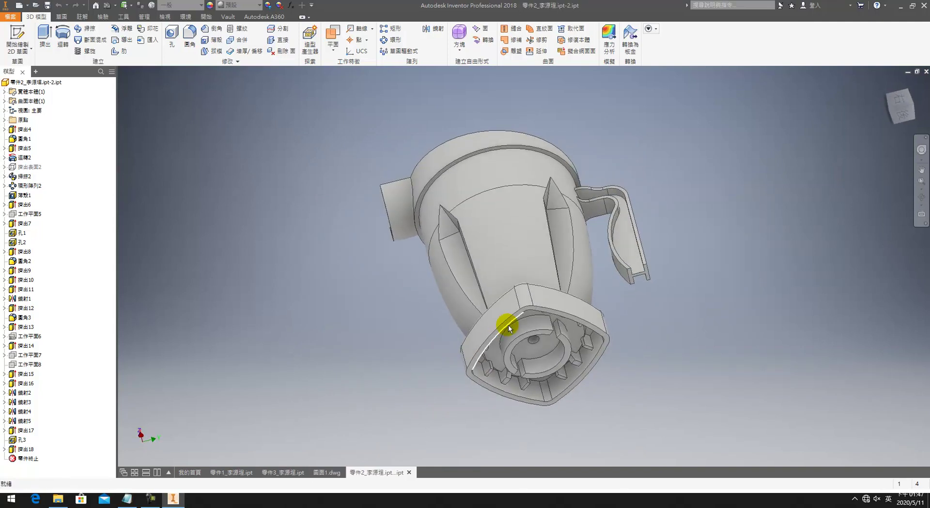
{"action": "scroll", "coordinate": [590, 327], "scroll_direction": "up", "scroll_amount": 5}
{"action": "left_click", "coordinate": [590, 326]}
{"action": "key", "text": "s"}
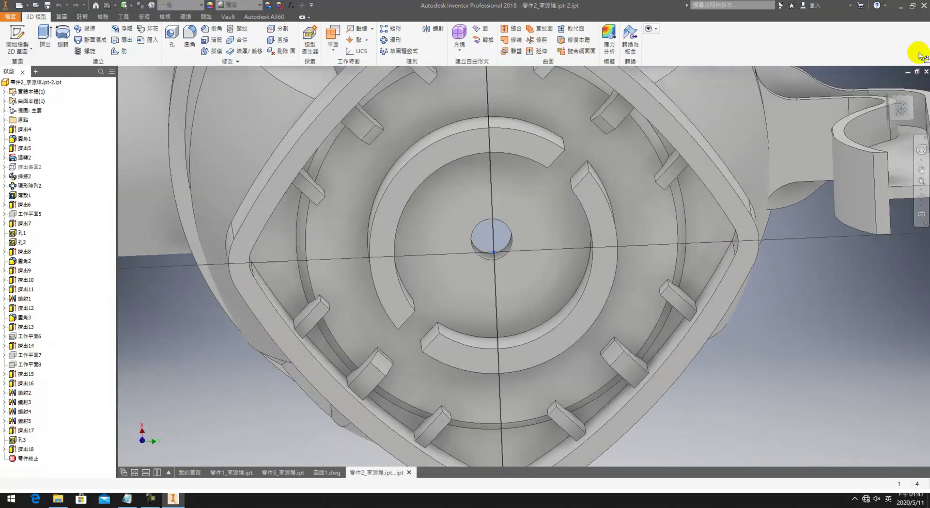
{"action": "left_click", "coordinate": [887, 84]}
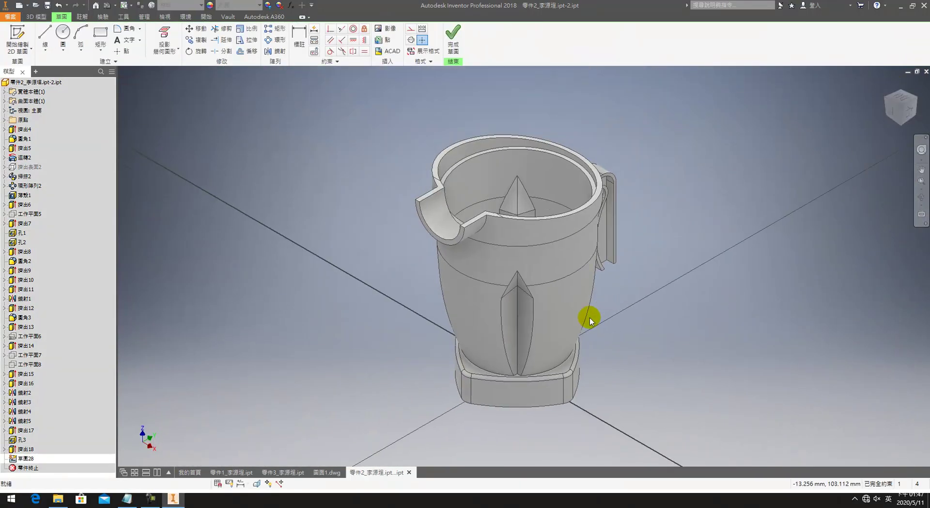
{"action": "key", "text": "F4"}
{"action": "left_click_drag", "start_coordinate": [533, 348], "coordinate": [446, 214]}
Step: Draw a rectangle from the origin across a quarter of the rim and finish the sketch
{"action": "left_click", "coordinate": [100, 35]}
{"action": "left_click", "coordinate": [485, 325]}
{"action": "left_click", "coordinate": [674, 69]}
{"action": "left_click", "coordinate": [453, 38]}
Step: Extrude the rectangle as a cut through the cup, then return to the Home view
{"action": "key", "text": "e"}
{"action": "mouse_move", "coordinate": [473, 326]}
{"action": "left_mouse_down"}
{"action": "mouse_move", "coordinate": [560, 242]}
{"action": "mouse_move", "coordinate": [546, 316]}
{"action": "left_mouse_up"}
{"action": "middle_click_drag", "start_coordinate": [527, 297], "coordinate": [535, 164]}
{"action": "left_click", "coordinate": [481, 358]}
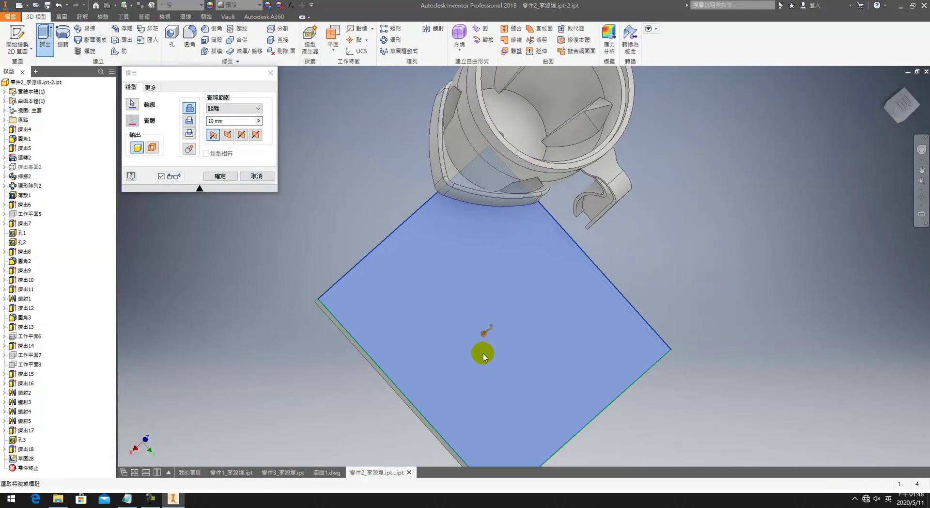
{"action": "left_click", "coordinate": [220, 176]}
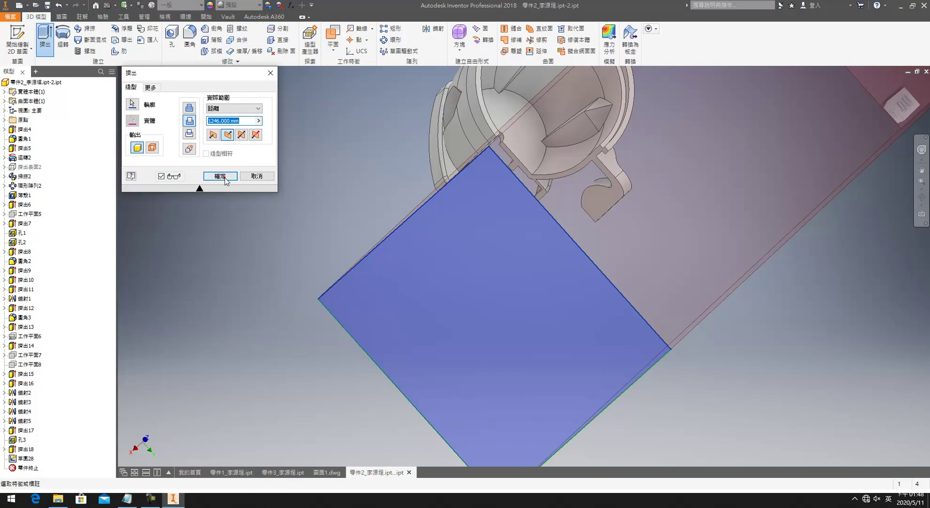
{"action": "key", "text": "F4"}
{"action": "left_click", "coordinate": [887, 83]}
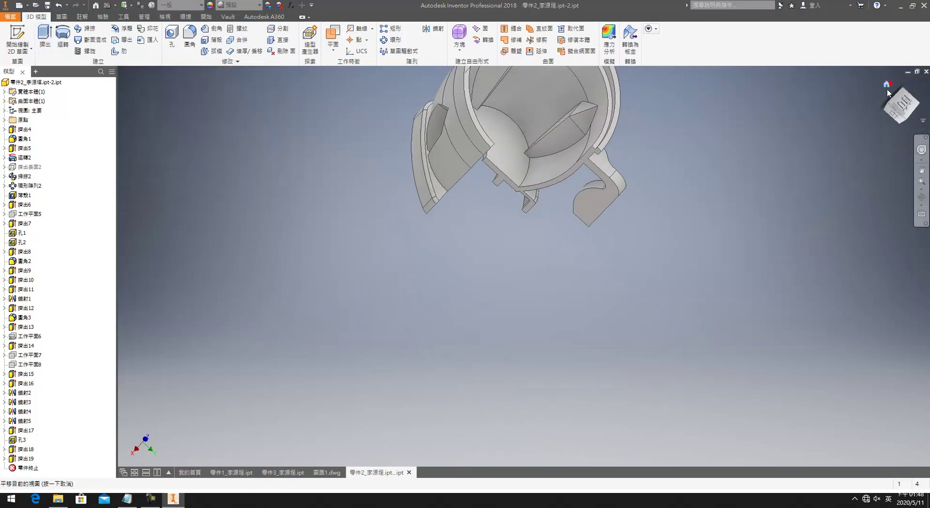
{"action": "key", "text": "F4"}
Step: In 圖面1.dwg, start a base view of the cut cup and orient it to an isometric corner
{"action": "left_click_drag", "start_coordinate": [529, 389], "coordinate": [507, 419]}
{"action": "left_click", "coordinate": [327, 473]}
{"action": "left_click", "coordinate": [9, 34]}
{"action": "left_click_drag", "start_coordinate": [321, 282], "coordinate": [333, 312]}
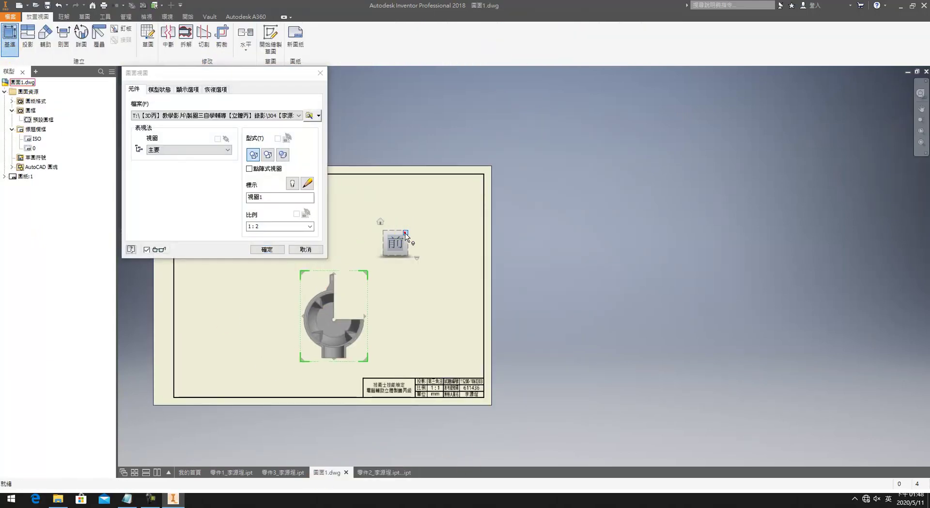
{"action": "left_click", "coordinate": [406, 236]}
{"action": "left_click", "coordinate": [413, 238]}
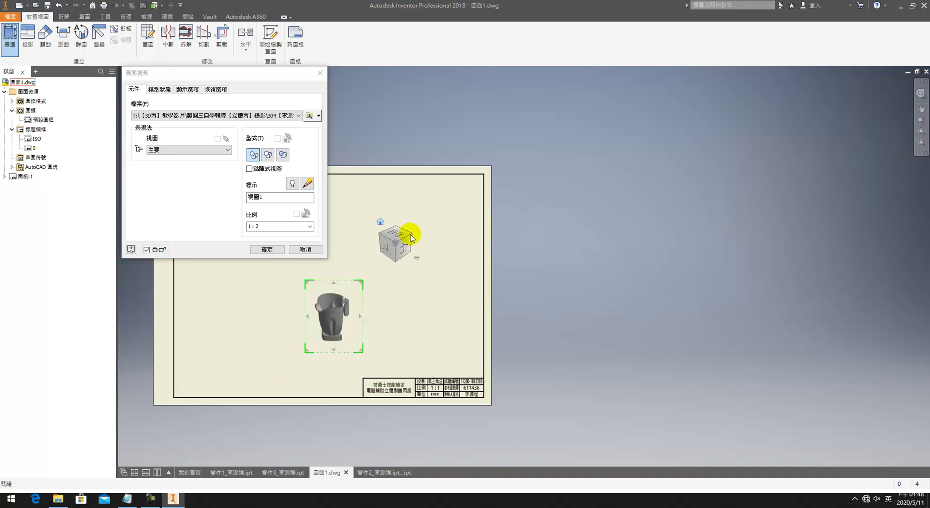
{"action": "left_click", "coordinate": [385, 236]}
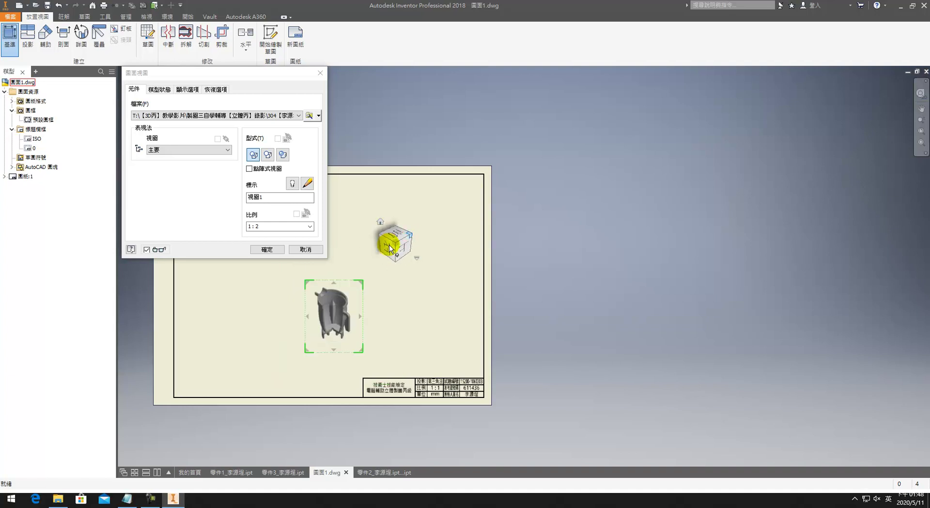
{"action": "left_click", "coordinate": [387, 234]}
{"action": "left_click", "coordinate": [382, 237]}
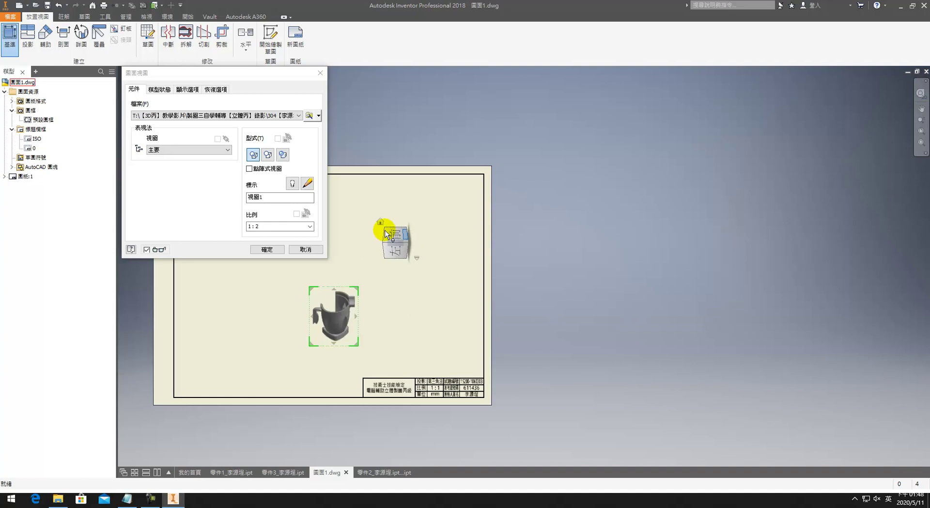
{"action": "left_click", "coordinate": [387, 232]}
Step: Place the view at the sheet's lower left at 1:2 scale with Shaded style
{"action": "left_click", "coordinate": [263, 226]}
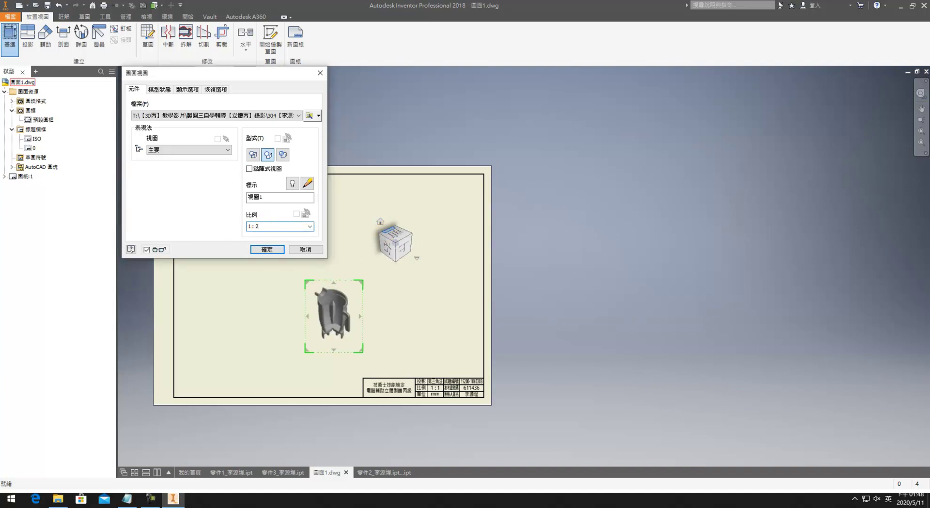
{"action": "left_click_drag", "start_coordinate": [272, 289], "coordinate": [203, 324]}
{"action": "left_click", "coordinate": [279, 178]}
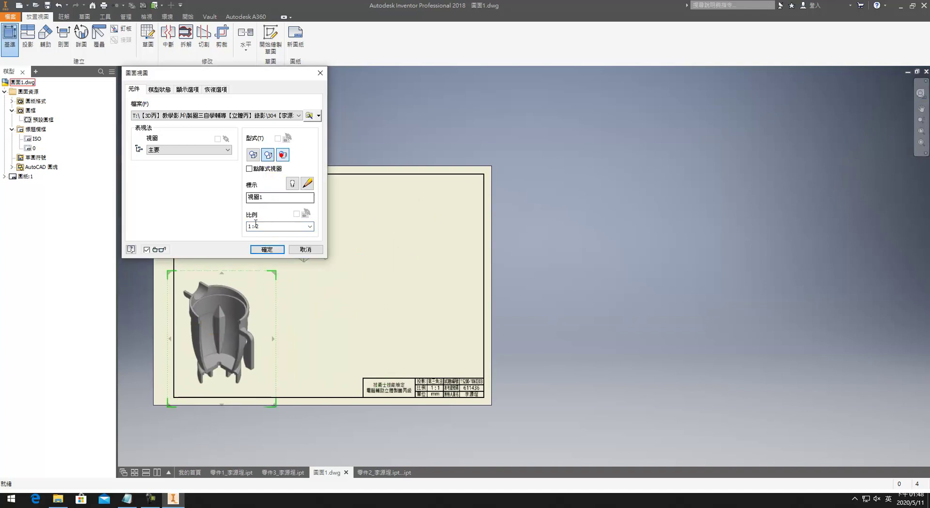
{"action": "left_click", "coordinate": [267, 250]}
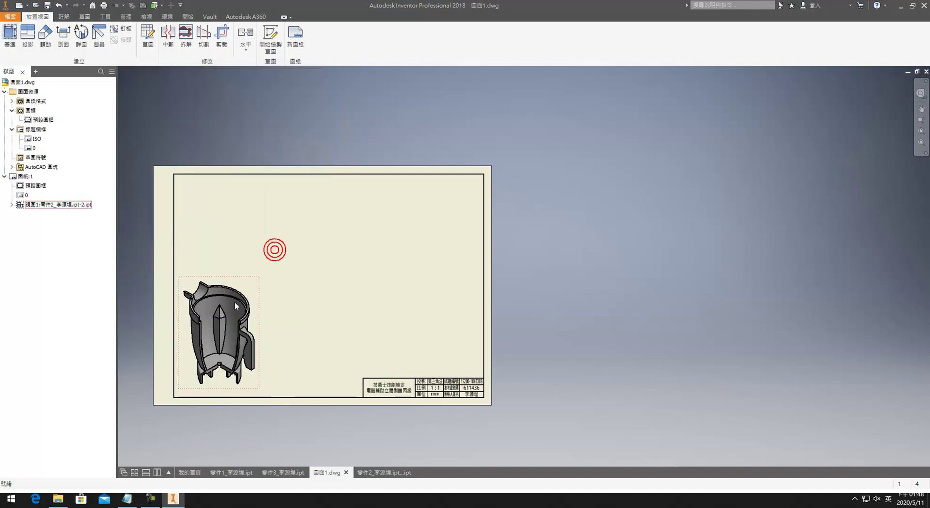
Step: Start another base view using the original uncut 零件2 part file as its source
{"action": "left_click", "coordinate": [10, 34]}
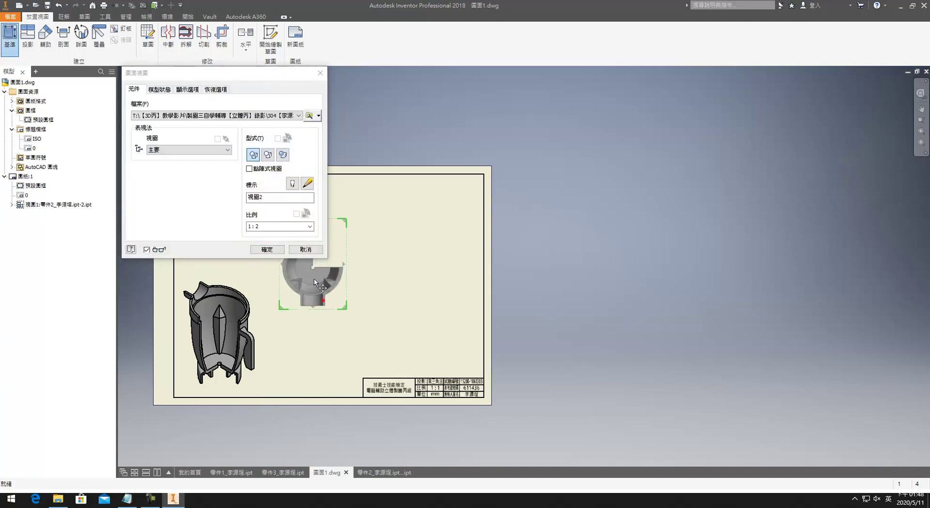
{"action": "left_click", "coordinate": [241, 115]}
{"action": "left_click", "coordinate": [235, 129]}
{"action": "left_click", "coordinate": [303, 116]}
{"action": "left_click", "coordinate": [305, 118]}
{"action": "left_click", "coordinate": [309, 116]}
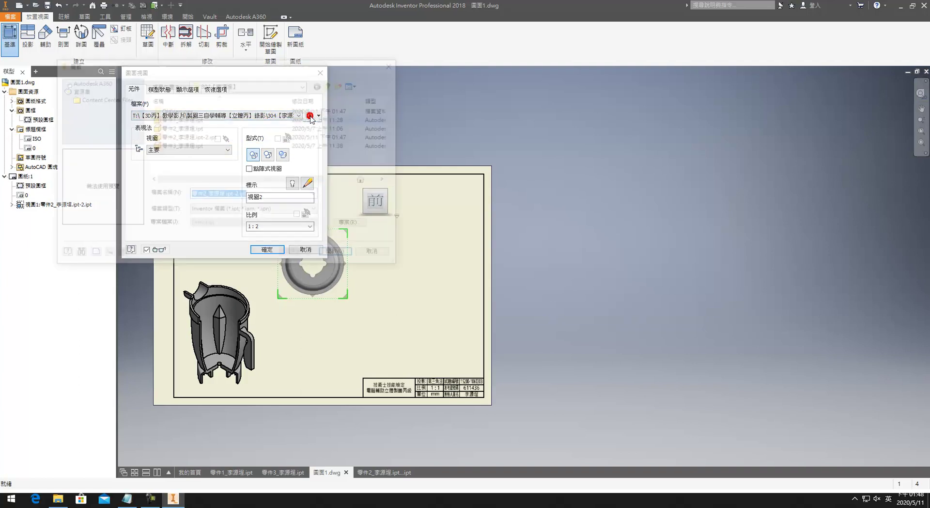
{"action": "left_click", "coordinate": [168, 146]}
{"action": "left_click", "coordinate": [189, 136]}
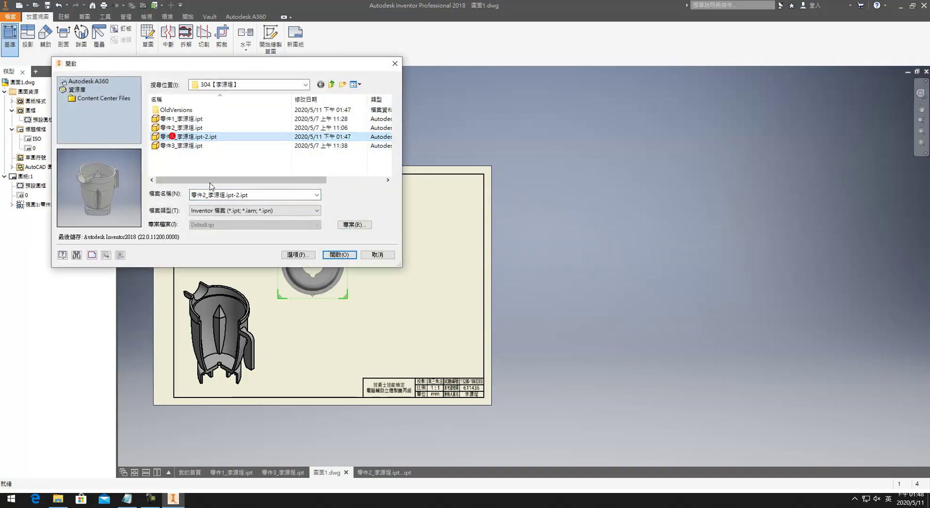
{"action": "left_click", "coordinate": [337, 255]}
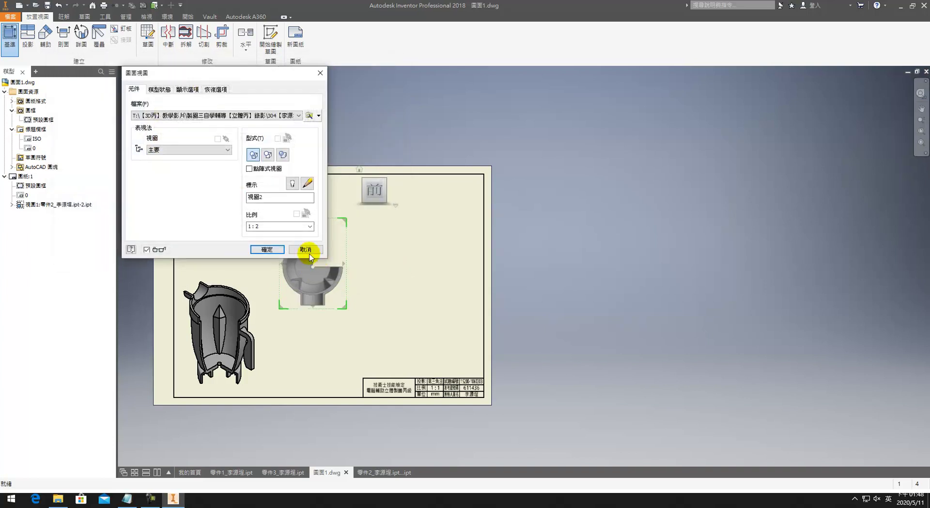
{"action": "left_click", "coordinate": [309, 114]}
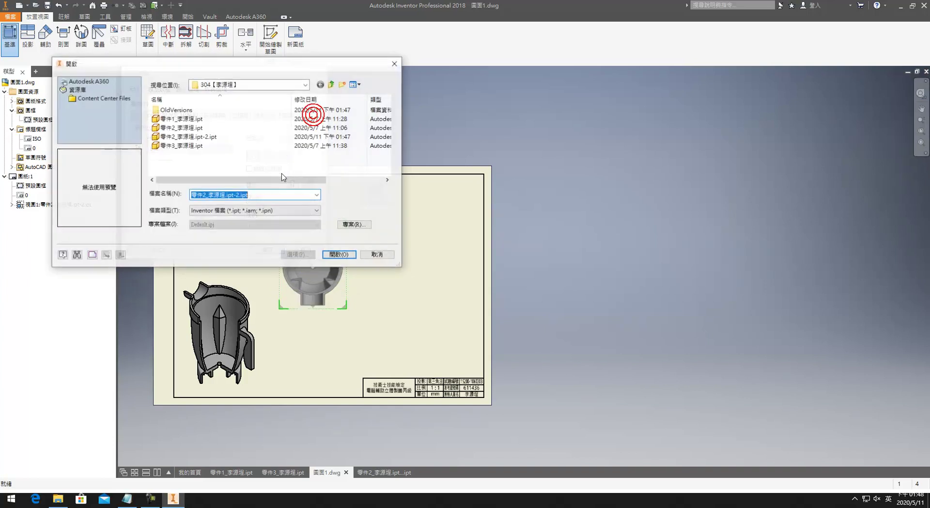
{"action": "left_click", "coordinate": [165, 137]}
{"action": "left_click", "coordinate": [175, 128]}
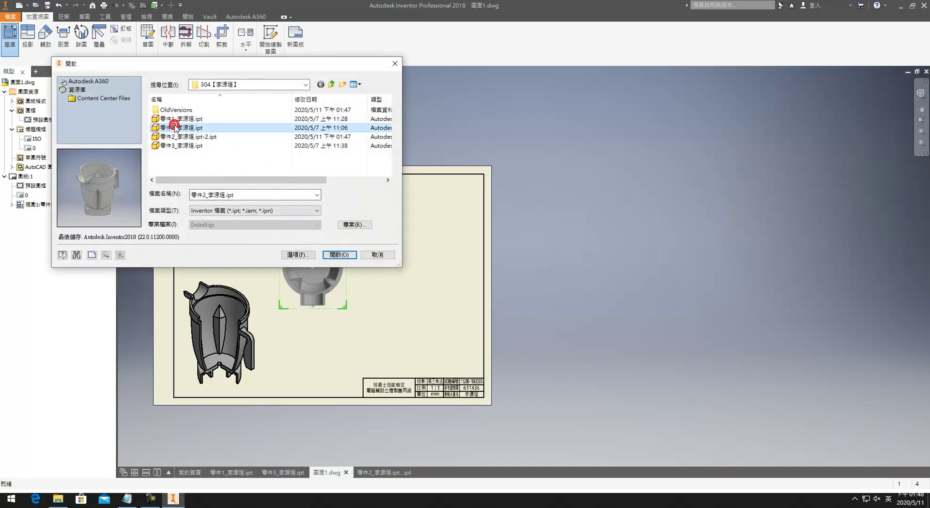
{"action": "left_click", "coordinate": [337, 255]}
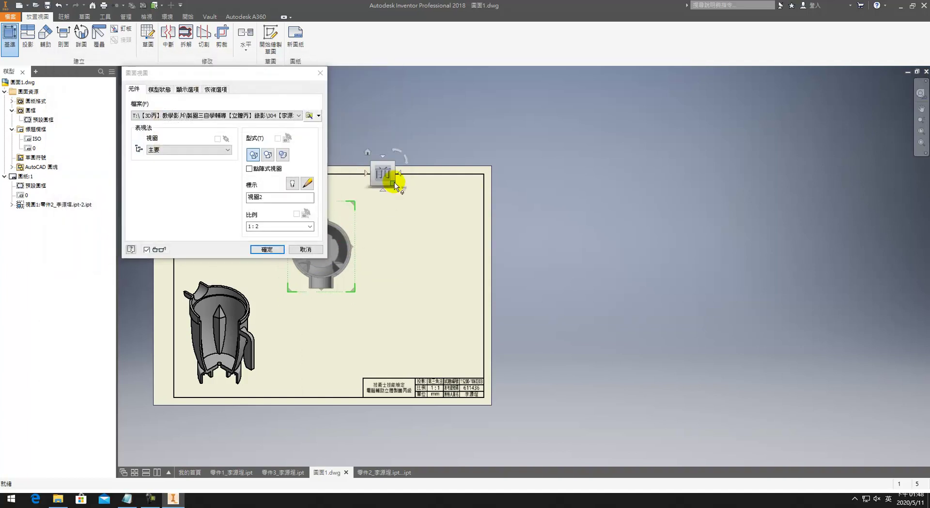
Step: Orient the preview to an underside isometric and place it at the sheet's upper left
{"action": "mouse_move", "coordinate": [366, 147]}
{"action": "left_mouse_down"}
{"action": "mouse_move", "coordinate": [391, 191]}
{"action": "mouse_move", "coordinate": [383, 184]}
{"action": "left_mouse_up"}
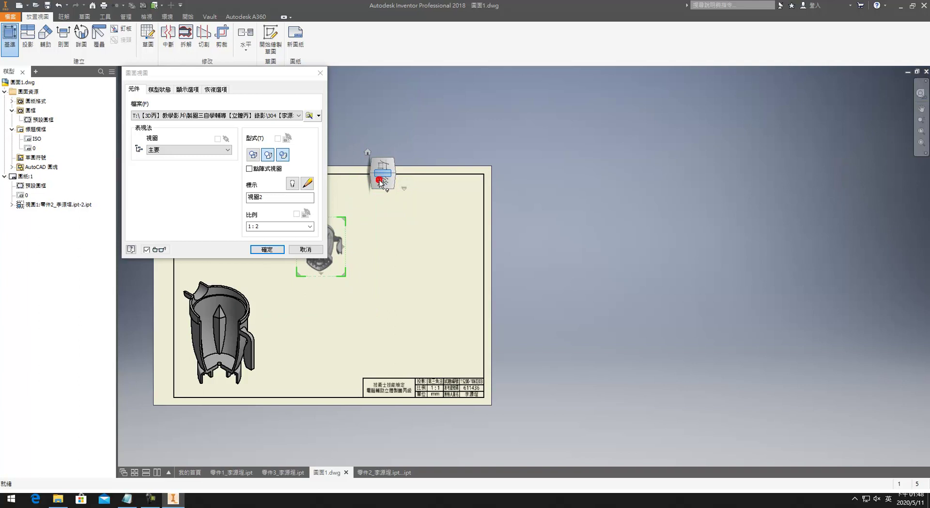
{"action": "left_click", "coordinate": [381, 182]}
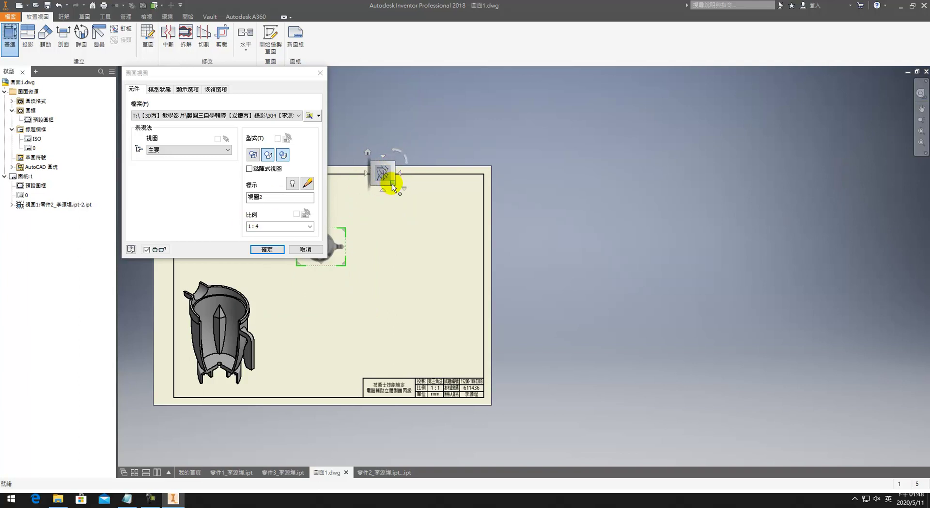
{"action": "left_click_drag", "start_coordinate": [339, 243], "coordinate": [340, 244]}
{"action": "double_click", "coordinate": [279, 226]}
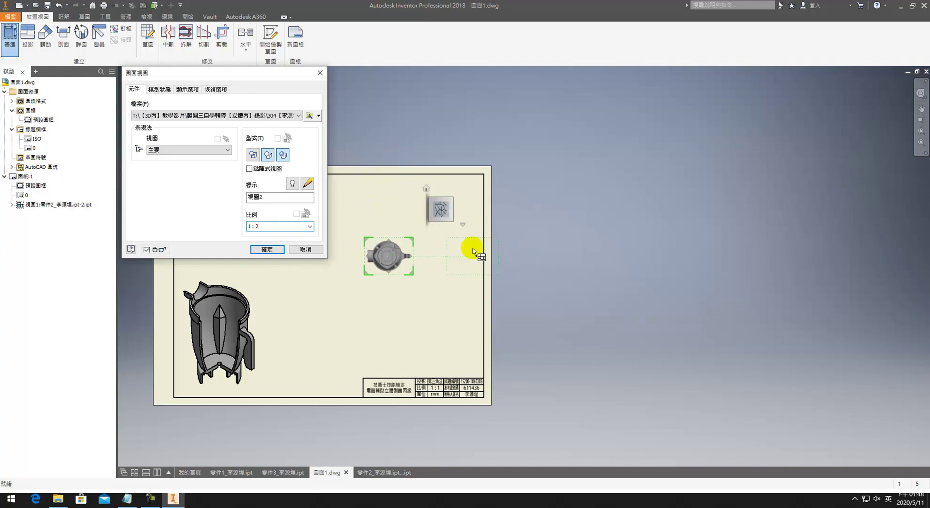
{"action": "left_click", "coordinate": [451, 220]}
{"action": "left_click", "coordinate": [434, 210]}
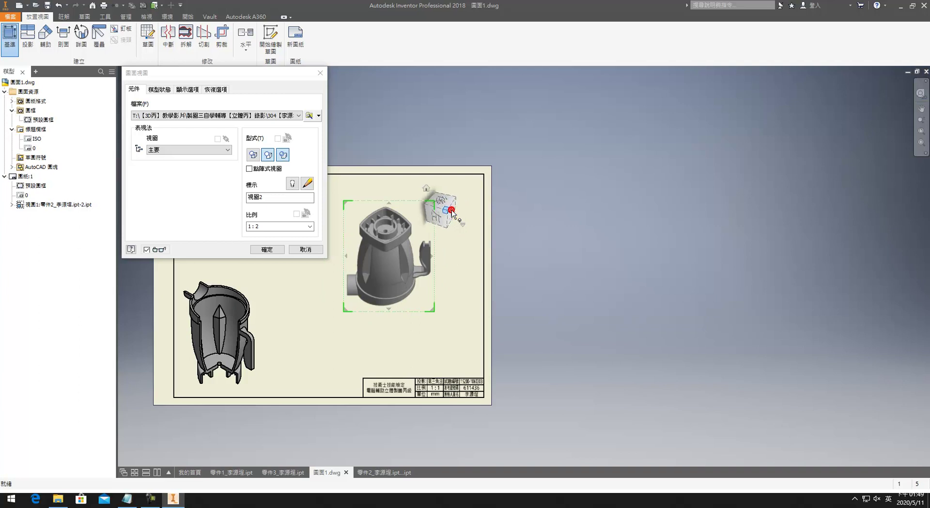
{"action": "mouse_move", "coordinate": [379, 249]}
{"action": "left_mouse_down"}
{"action": "mouse_move", "coordinate": [239, 253]}
{"action": "mouse_move", "coordinate": [217, 237]}
{"action": "left_mouse_up"}
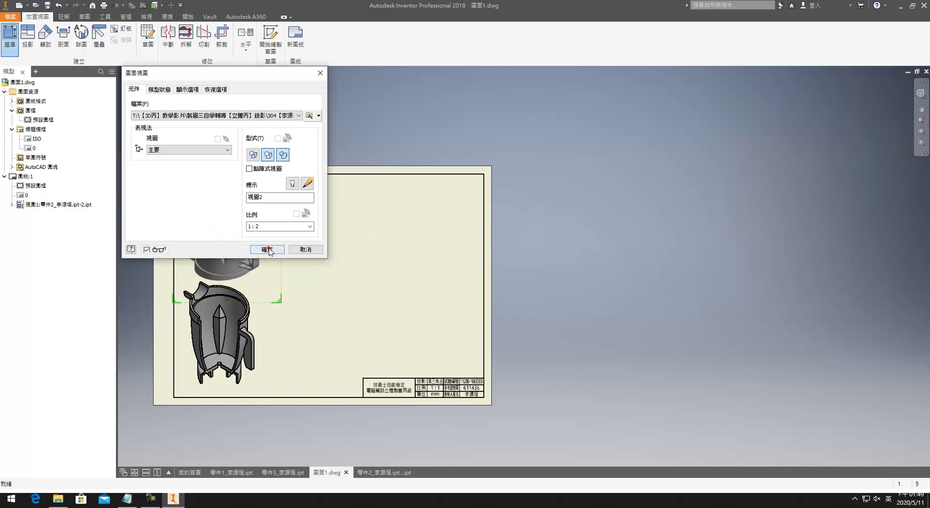
{"action": "left_click", "coordinate": [266, 249]}
Step: Move the upper isometric view toward the right of the sheet
{"action": "scroll", "coordinate": [231, 289], "scroll_direction": "up", "scroll_amount": 3}
{"action": "middle_click_drag", "start_coordinate": [260, 266], "coordinate": [370, 283]}
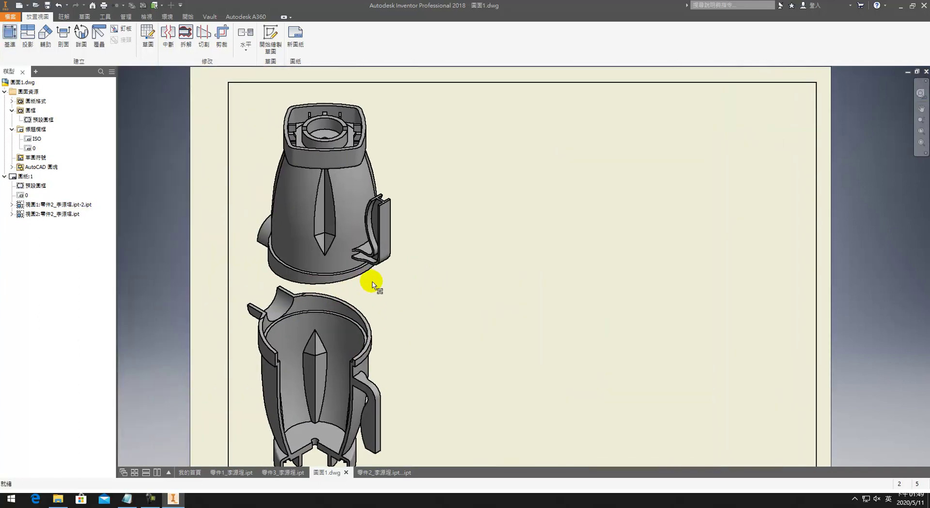
{"action": "mouse_move", "coordinate": [399, 260]}
{"action": "left_mouse_down"}
{"action": "mouse_move", "coordinate": [548, 255]}
{"action": "mouse_move", "coordinate": [618, 280]}
{"action": "mouse_move", "coordinate": [577, 270]}
{"action": "left_mouse_up"}
{"action": "scroll", "coordinate": [574, 259], "scroll_direction": "up", "scroll_amount": 3}
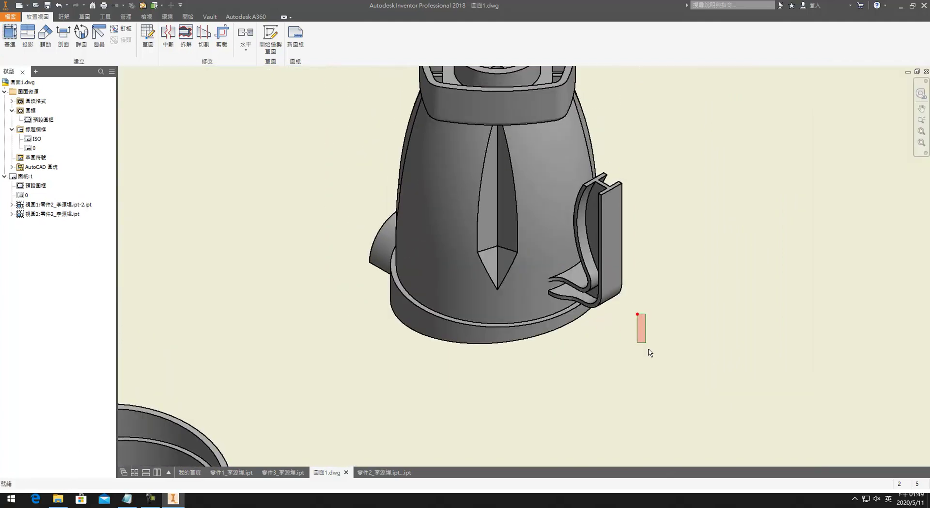
{"action": "mouse_move", "coordinate": [635, 349]}
{"action": "left_mouse_down"}
{"action": "mouse_move", "coordinate": [651, 379]}
{"action": "mouse_move", "coordinate": [564, 290]}
{"action": "mouse_move", "coordinate": [467, 136]}
{"action": "left_mouse_up"}
{"action": "scroll", "coordinate": [649, 373], "scroll_direction": "down", "scroll_amount": 5}
{"action": "scroll", "coordinate": [643, 364], "scroll_direction": "up", "scroll_amount": 3}
Step: Set the upper view's edge line weight to 0.18 mm
{"action": "right_click", "coordinate": [564, 179]}
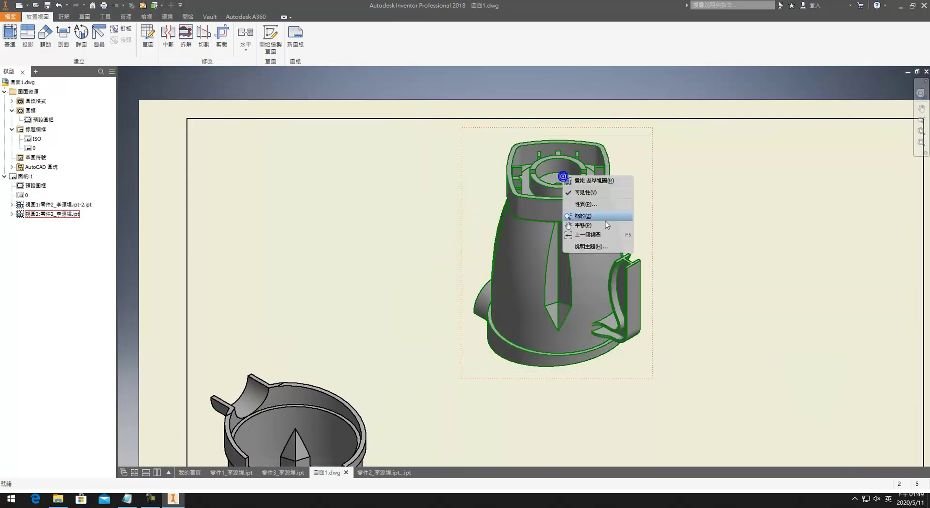
{"action": "left_click", "coordinate": [592, 205]}
{"action": "left_click", "coordinate": [199, 116]}
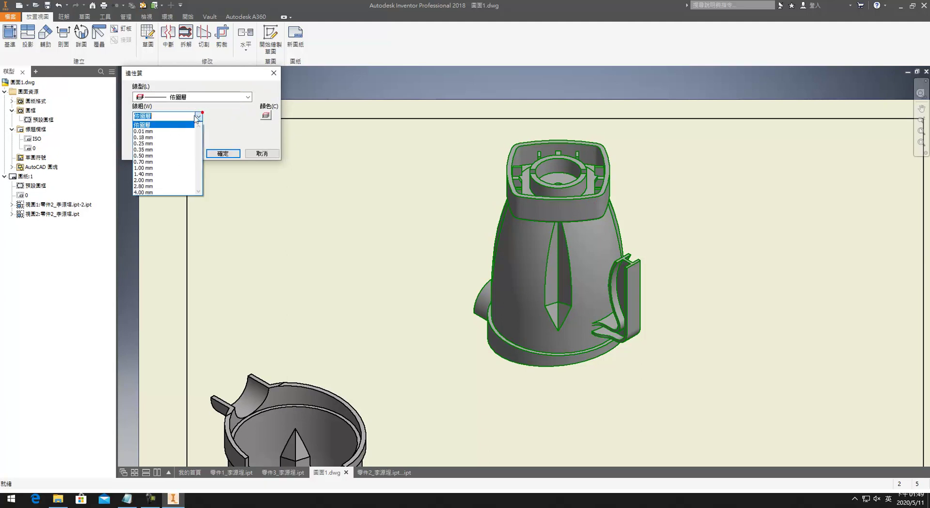
{"action": "left_click", "coordinate": [170, 138]}
{"action": "left_click", "coordinate": [234, 150]}
{"action": "left_click", "coordinate": [330, 256]}
Step: Give the lower cutaway view a thinner edge line weight
{"action": "scroll", "coordinate": [394, 204], "scroll_direction": "down", "scroll_amount": 5}
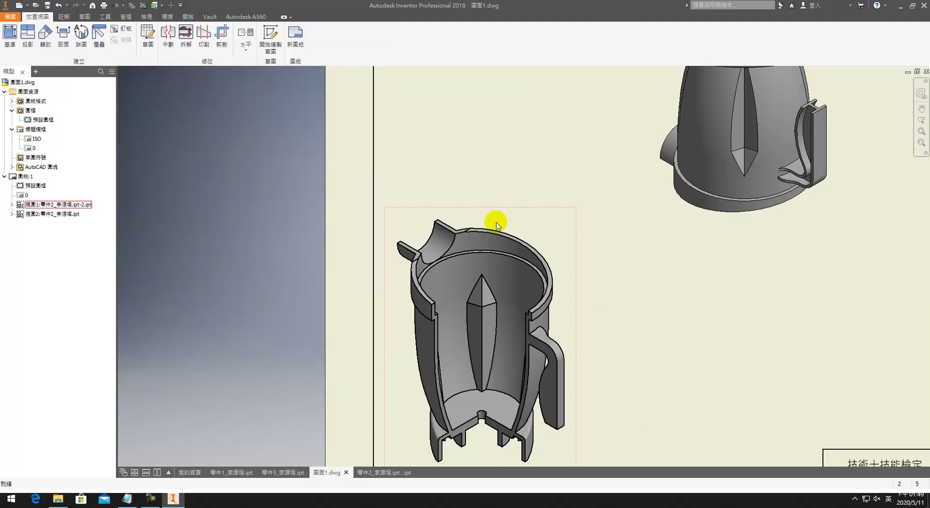
{"action": "left_click_drag", "start_coordinate": [393, 194], "coordinate": [571, 452]}
{"action": "right_click", "coordinate": [523, 410]}
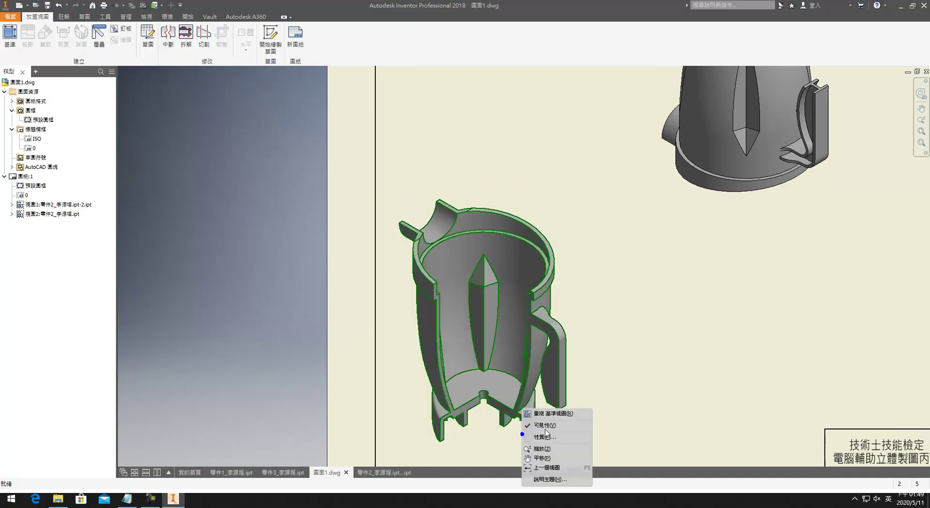
{"action": "left_click", "coordinate": [559, 437]}
{"action": "left_click", "coordinate": [200, 117]}
{"action": "left_click", "coordinate": [158, 134]}
{"action": "left_click", "coordinate": [223, 153]}
{"action": "left_click", "coordinate": [452, 167]}
Step: Move the exterior view left so it sits above the cutaway view
{"action": "scroll", "coordinate": [592, 93], "scroll_direction": "down", "scroll_amount": 4}
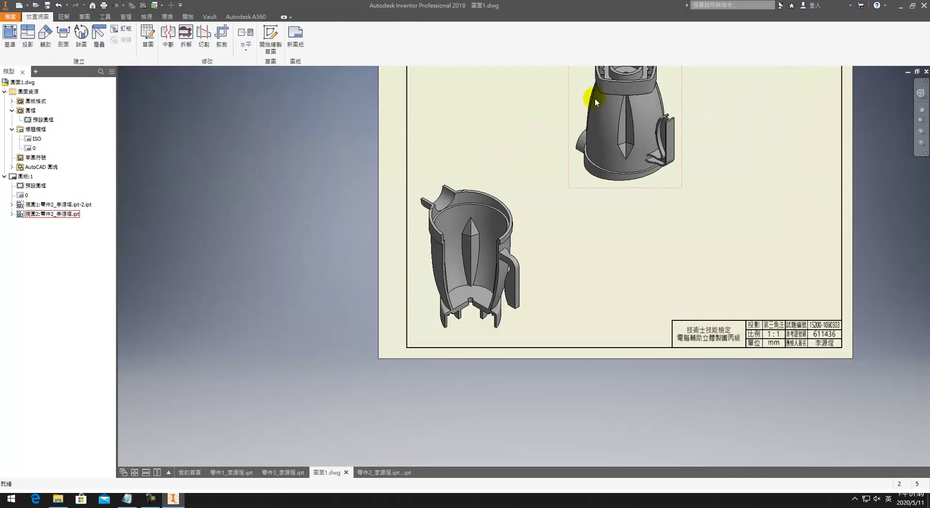
{"action": "left_click_drag", "start_coordinate": [605, 171], "coordinate": [442, 172]}
{"action": "middle_click_drag", "start_coordinate": [628, 252], "coordinate": [417, 197]}
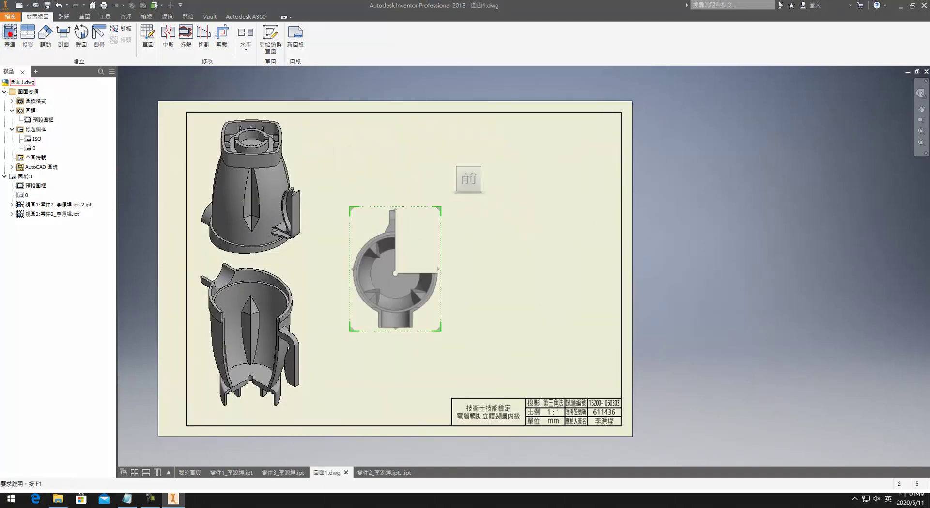
Step: Dismiss the unplaced base view and apply the title block to the sheet
{"action": "key", "text": "Escape"}
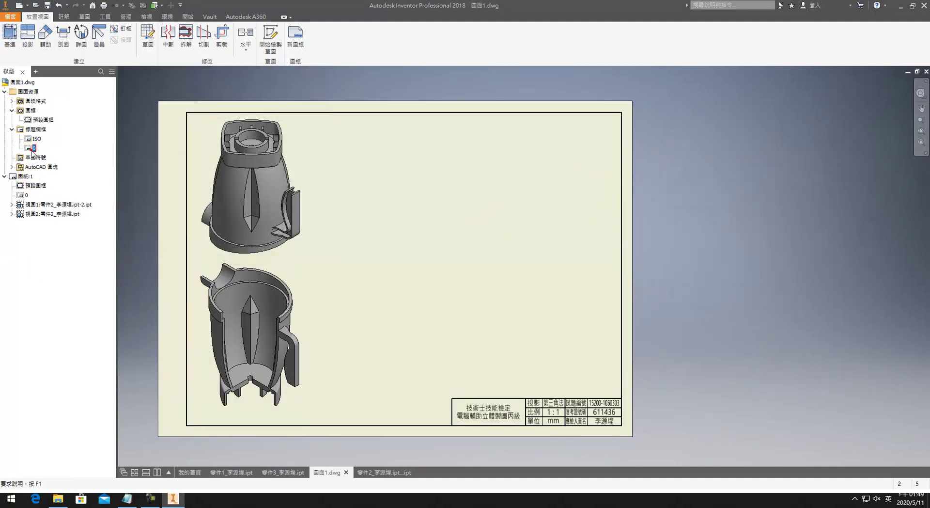
{"action": "double_click", "coordinate": [32, 148]}
{"action": "left_click", "coordinate": [545, 270]}
Step: Change the title block's scale text from 1 : 1 to 1 : 2 and save the edits
{"action": "left_click", "coordinate": [19, 196]}
{"action": "right_click", "coordinate": [19, 195]}
{"action": "left_click", "coordinate": [34, 209]}
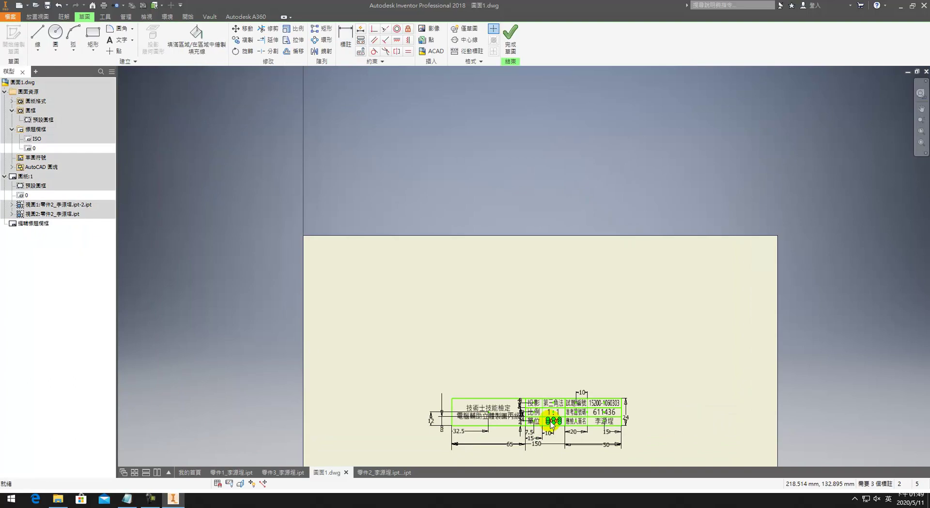
{"action": "scroll", "coordinate": [551, 420], "scroll_direction": "up", "scroll_amount": 5}
{"action": "double_click", "coordinate": [560, 398]}
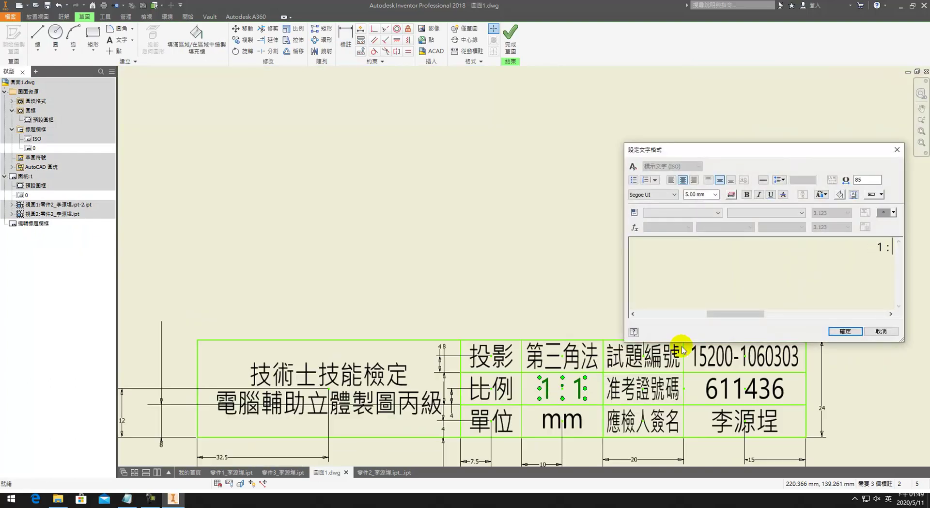
{"action": "left_click", "coordinate": [845, 331]}
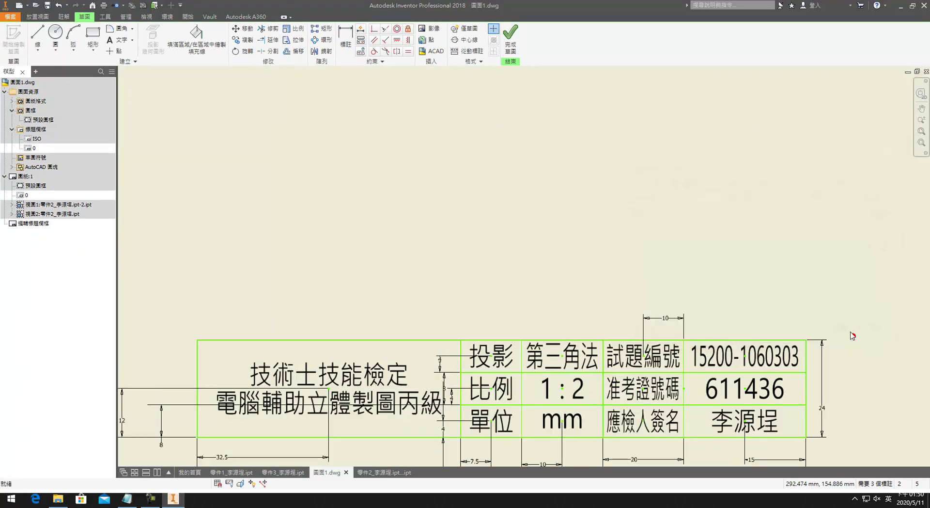
{"action": "left_click", "coordinate": [511, 34]}
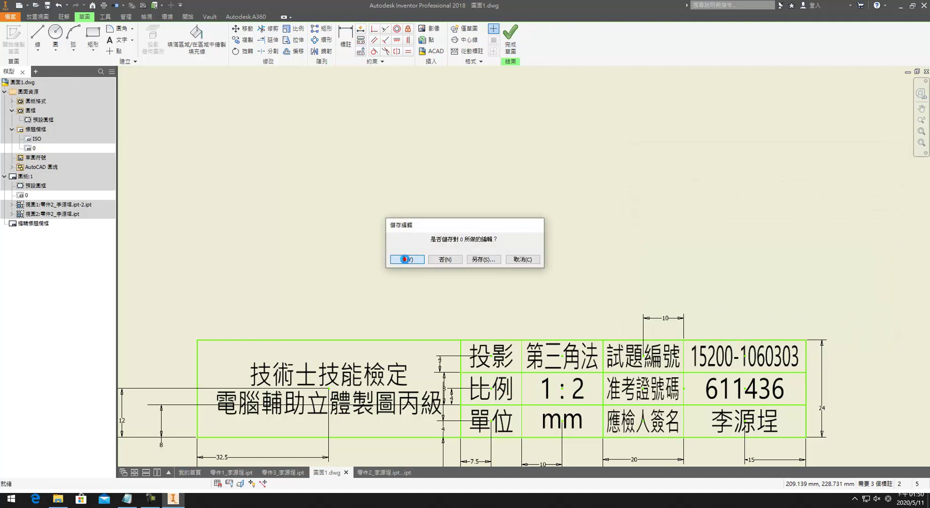
{"action": "left_click", "coordinate": [406, 259]}
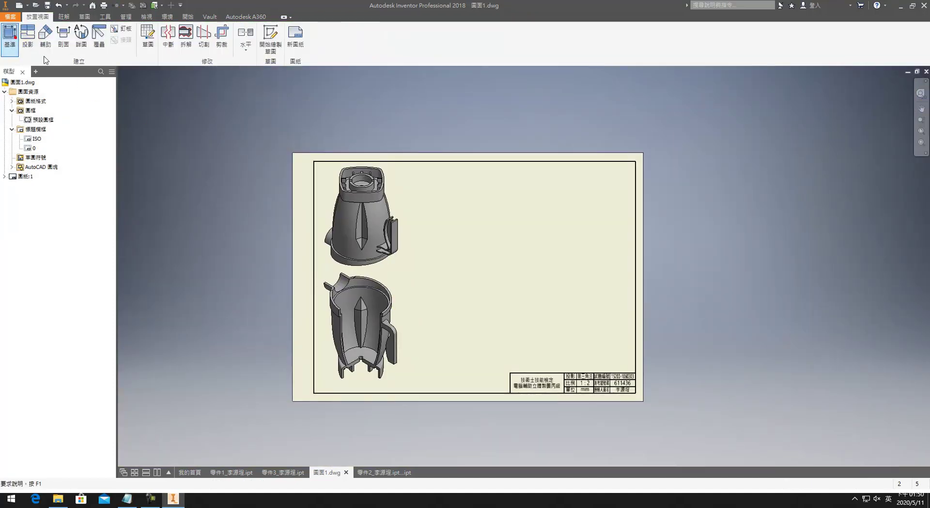
Step: Start a new base view and browse the part files, opening the original part 2 file
{"action": "left_click", "coordinate": [17, 41]}
{"action": "left_click", "coordinate": [183, 114]}
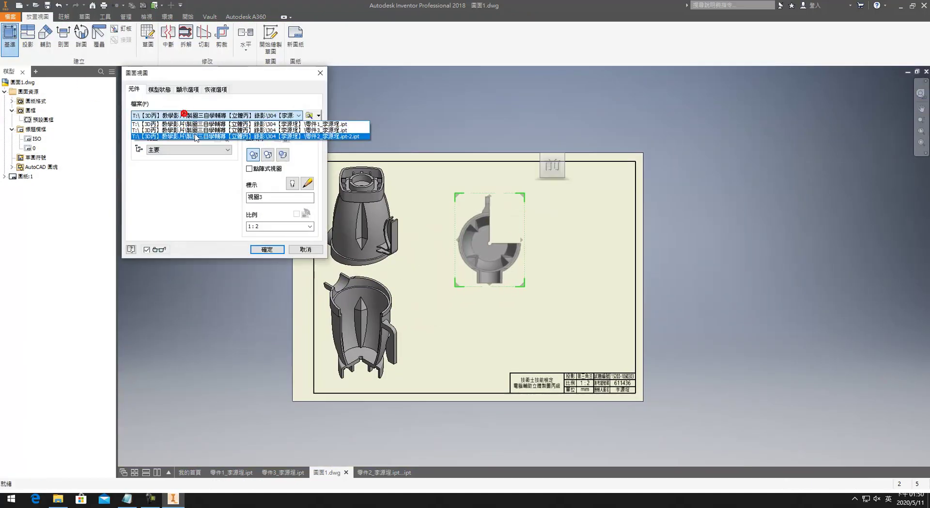
{"action": "left_click", "coordinate": [196, 129]}
{"action": "left_click", "coordinate": [201, 115]}
{"action": "left_click", "coordinate": [294, 109]}
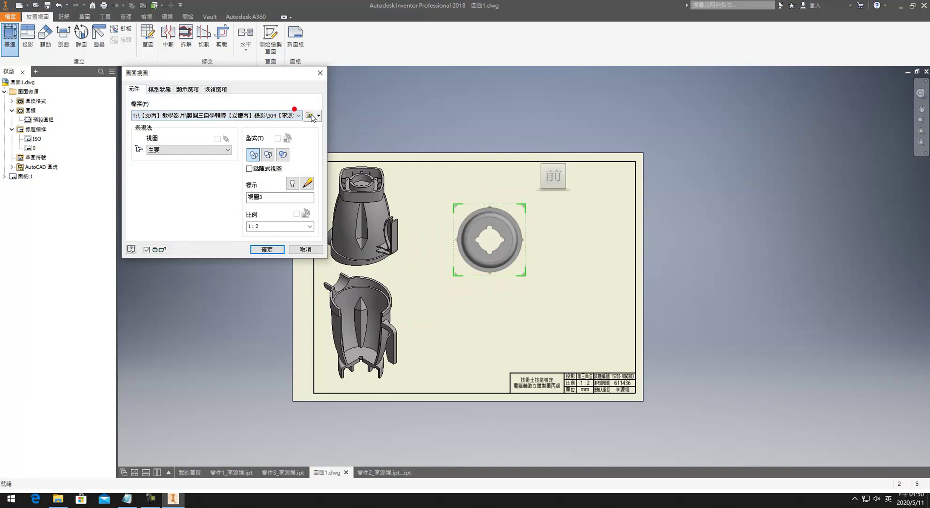
{"action": "left_click", "coordinate": [310, 115]}
{"action": "left_click", "coordinate": [182, 127]}
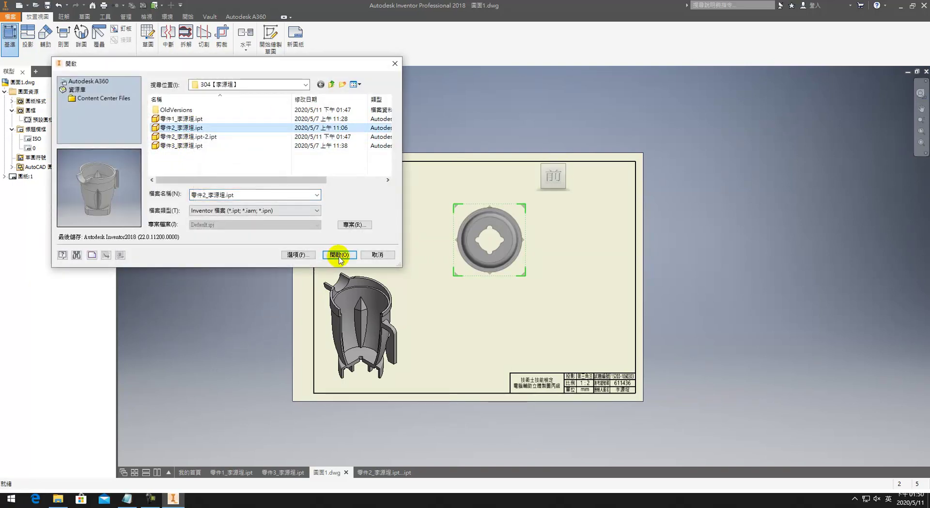
{"action": "left_click", "coordinate": [339, 254]}
{"action": "left_click", "coordinate": [252, 115]}
{"action": "left_click", "coordinate": [309, 115]}
{"action": "left_click", "coordinate": [210, 127]}
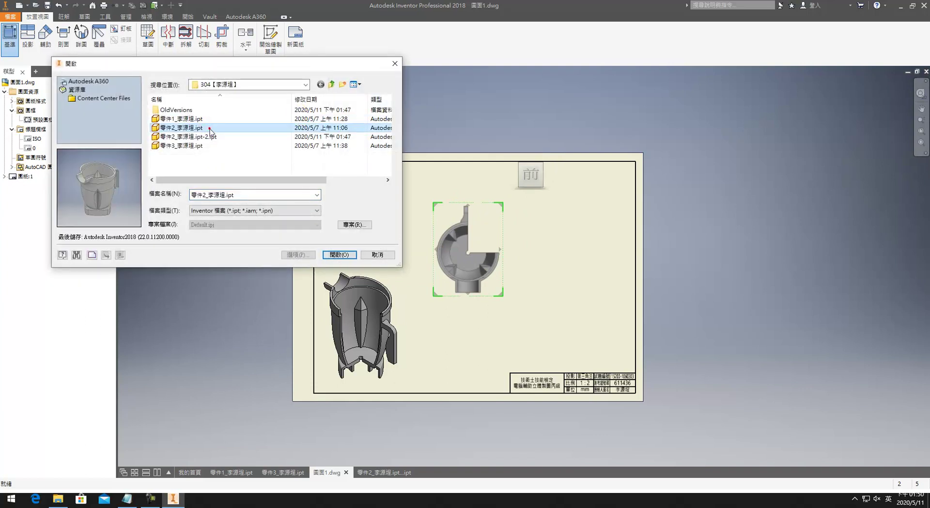
{"action": "left_click", "coordinate": [339, 254]}
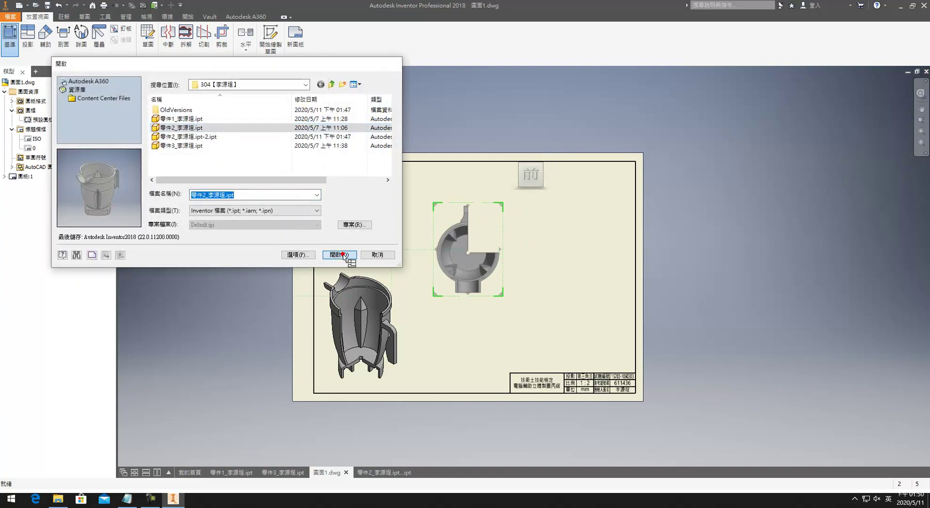
Step: Try the -2 part copy as the source, then switch back to the original part 2 file
{"action": "left_click", "coordinate": [313, 120]}
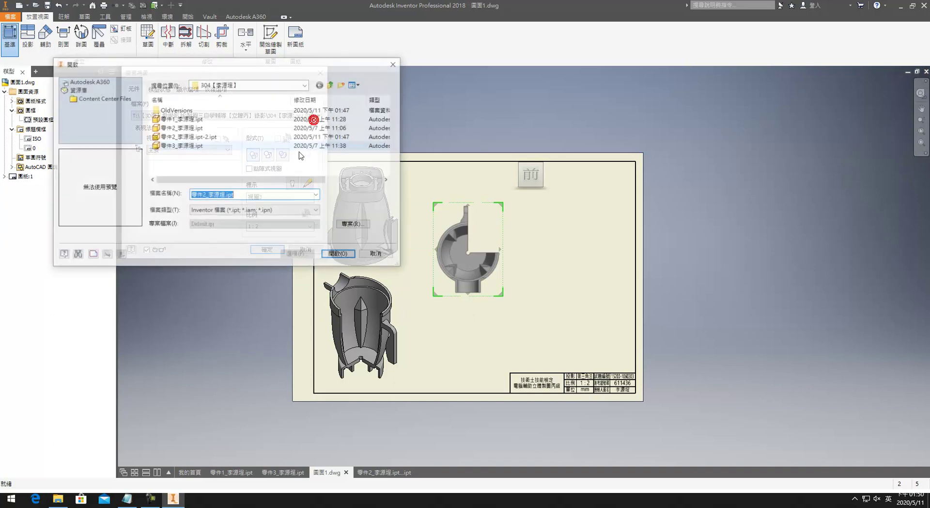
{"action": "left_click", "coordinate": [196, 136]}
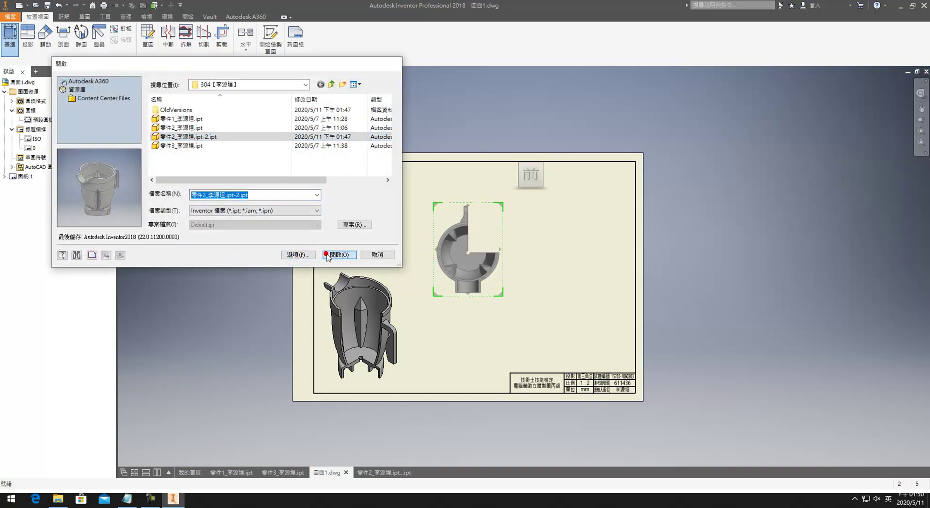
{"action": "left_click", "coordinate": [339, 255]}
{"action": "left_click", "coordinate": [319, 117]}
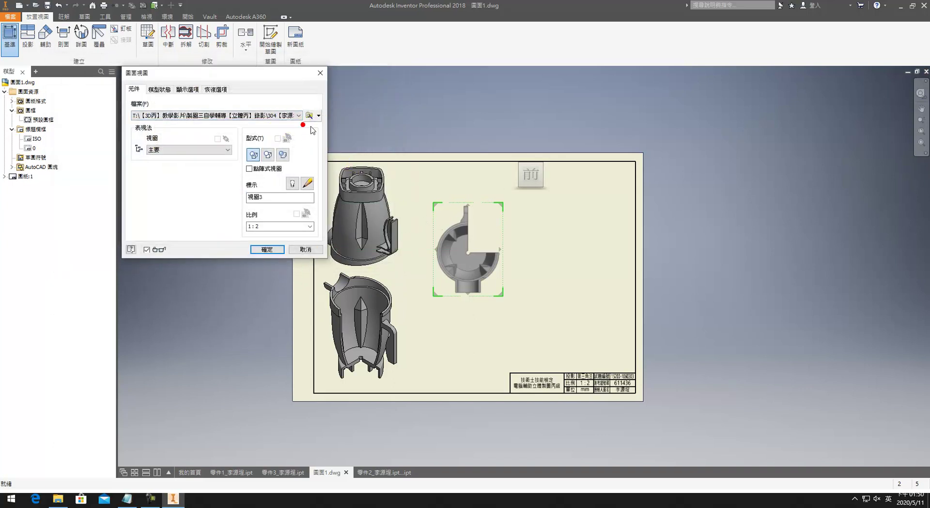
{"action": "left_click", "coordinate": [308, 128]}
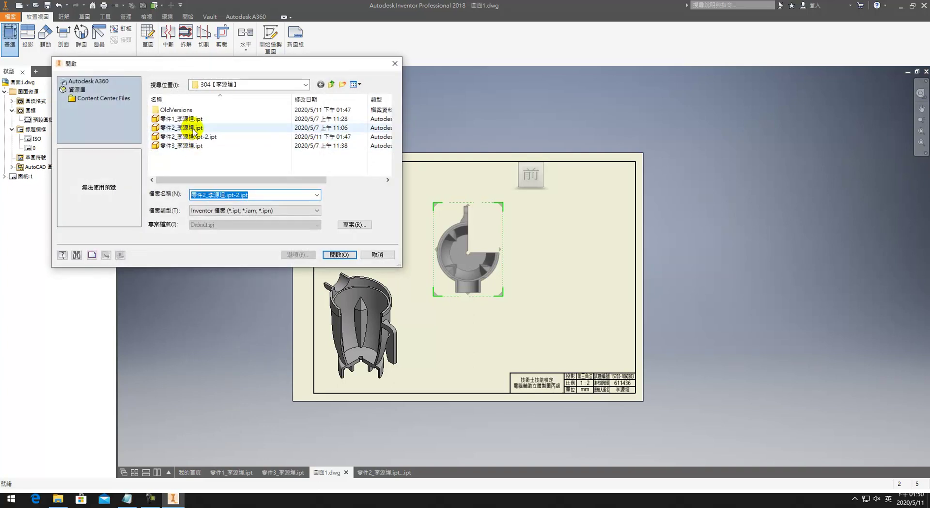
{"action": "left_click", "coordinate": [193, 128]}
{"action": "left_click", "coordinate": [336, 256]}
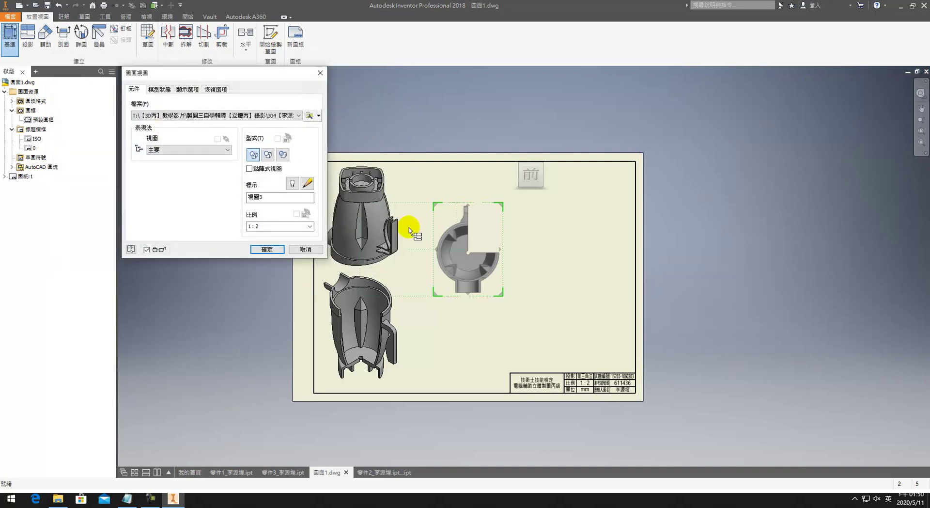
Step: Make the preview shaded, turn it to the Home isometric, and move it to the sheet's right
{"action": "left_click", "coordinate": [273, 154]}
{"action": "left_click", "coordinate": [515, 152]}
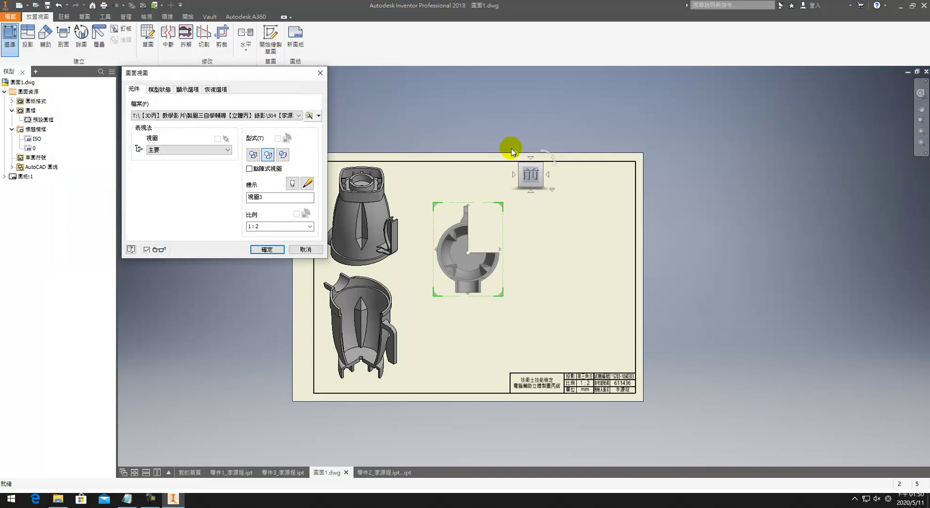
{"action": "left_click", "coordinate": [516, 151]}
{"action": "left_click_drag", "start_coordinate": [479, 257], "coordinate": [578, 280]}
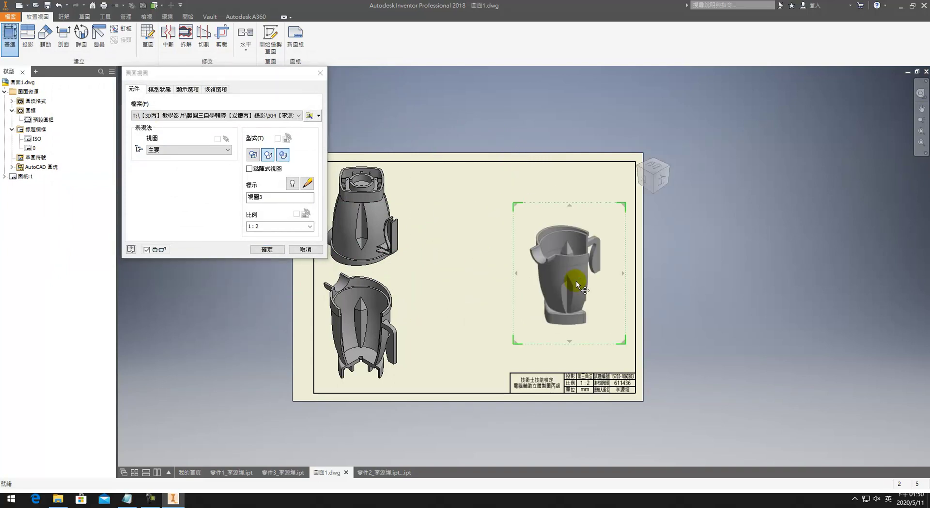
{"action": "left_click", "coordinate": [576, 279]}
Step: Save the -2 part copy model
{"action": "left_click", "coordinate": [381, 469]}
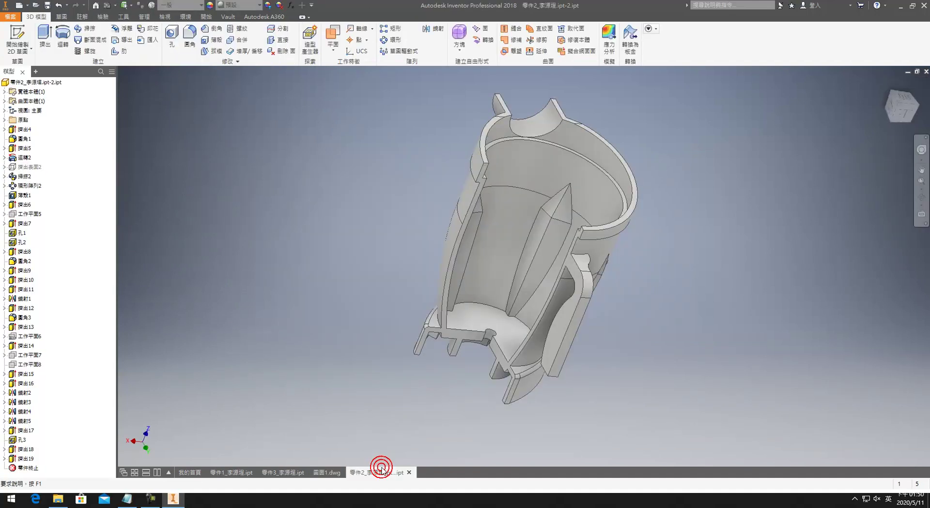
{"action": "left_click", "coordinate": [47, 5]}
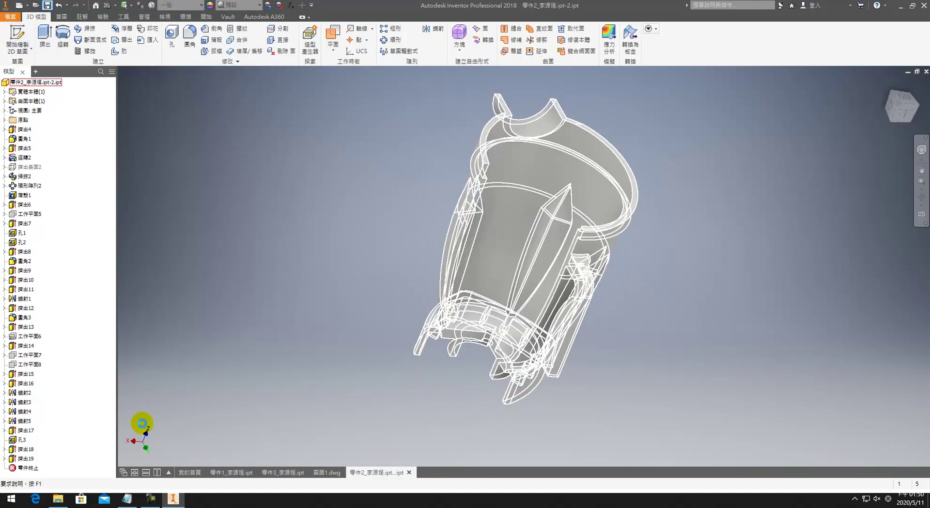
{"action": "left_click", "coordinate": [10, 19]}
{"action": "left_click", "coordinate": [50, 74]}
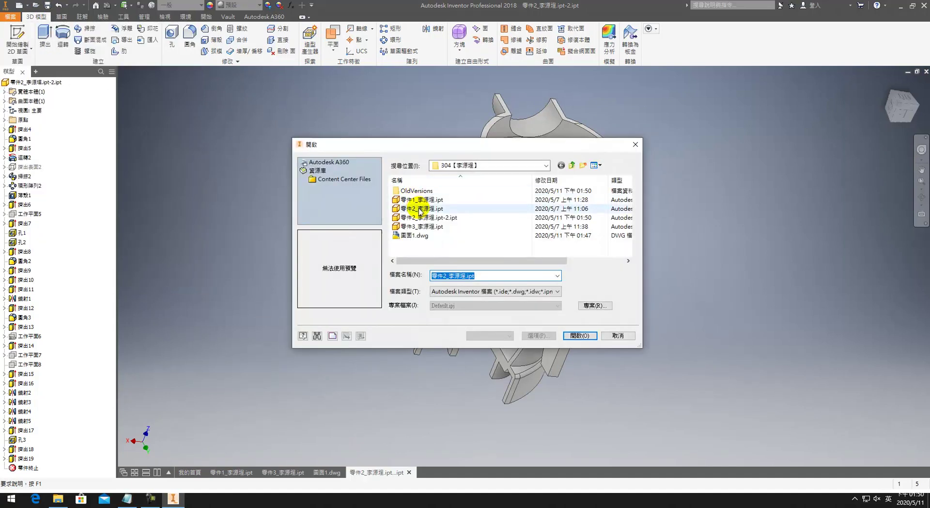
Step: Open the original uncut part 2 file, then return to the 圖面1.dwg drawing sheet
{"action": "left_click", "coordinate": [423, 217]}
{"action": "left_click", "coordinate": [425, 227]}
{"action": "left_click", "coordinate": [426, 217]}
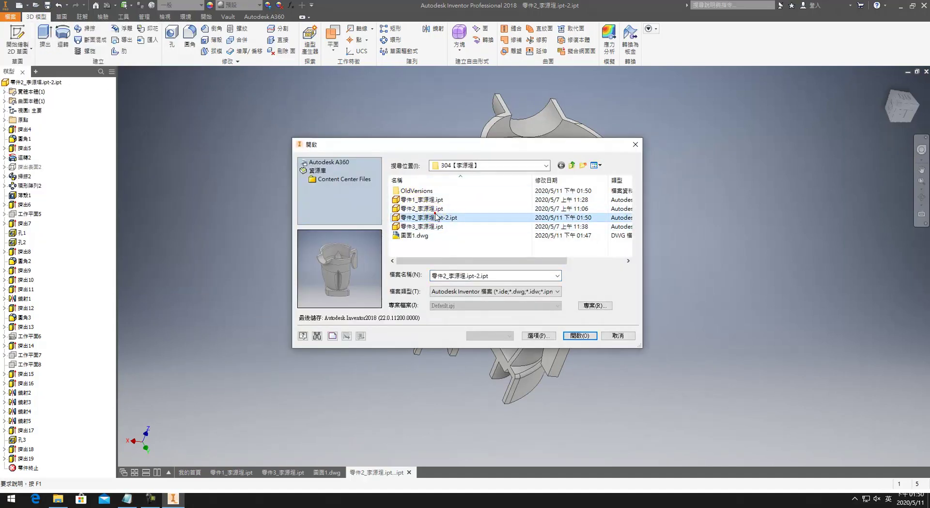
{"action": "left_click", "coordinate": [421, 208]}
{"action": "left_click", "coordinate": [580, 335]}
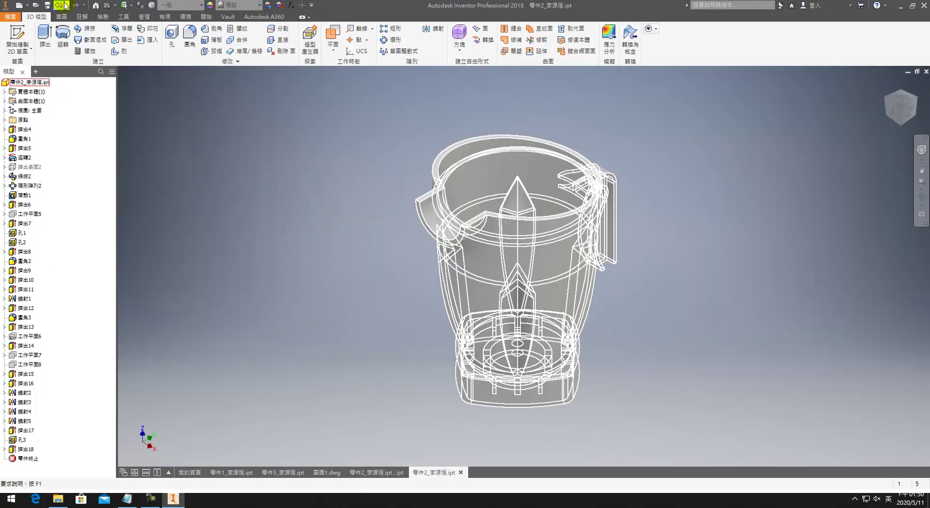
{"action": "left_click", "coordinate": [376, 471]}
{"action": "left_click", "coordinate": [327, 472]}
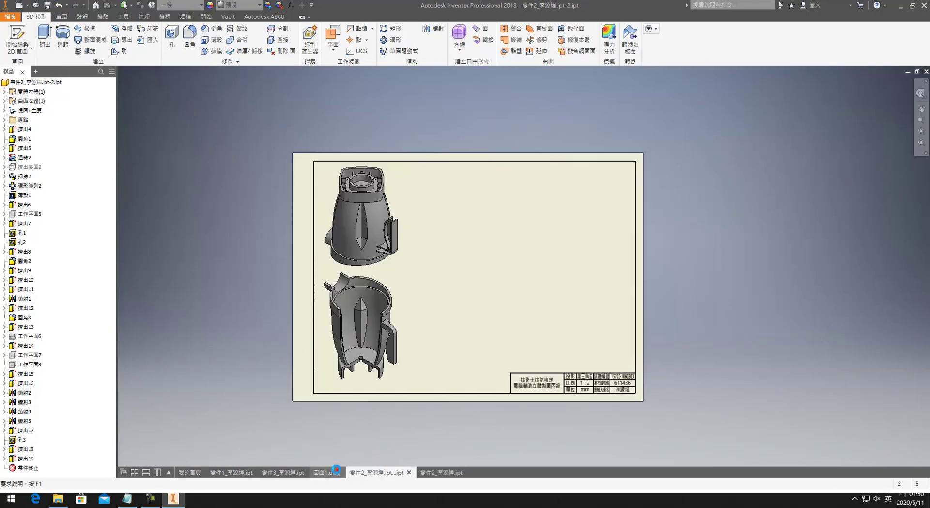
{"action": "left_click", "coordinate": [10, 16]}
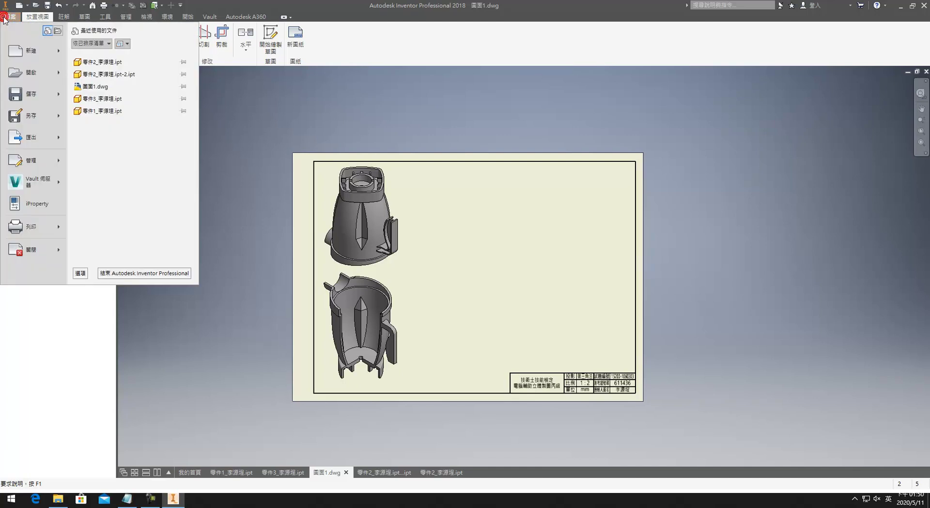
{"action": "left_click", "coordinate": [10, 36]}
{"action": "left_click", "coordinate": [10, 34]}
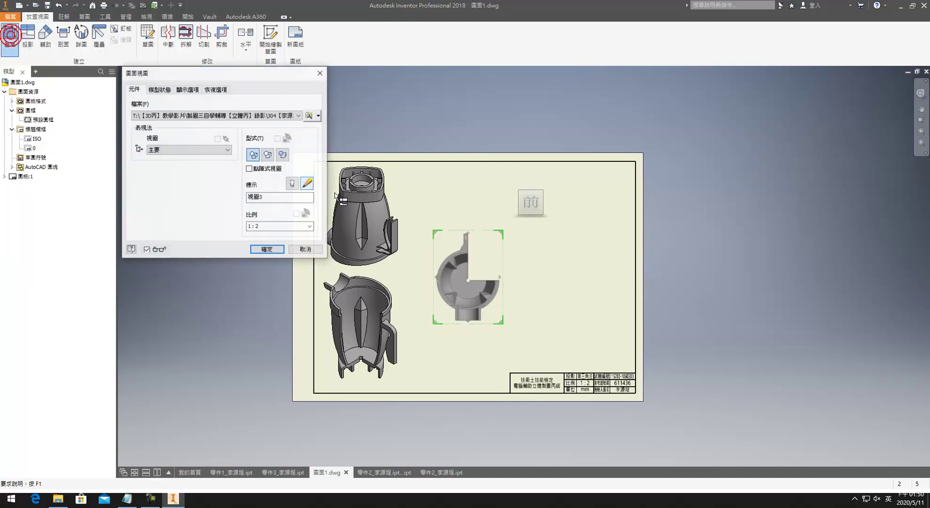
{"action": "left_click", "coordinate": [309, 116]}
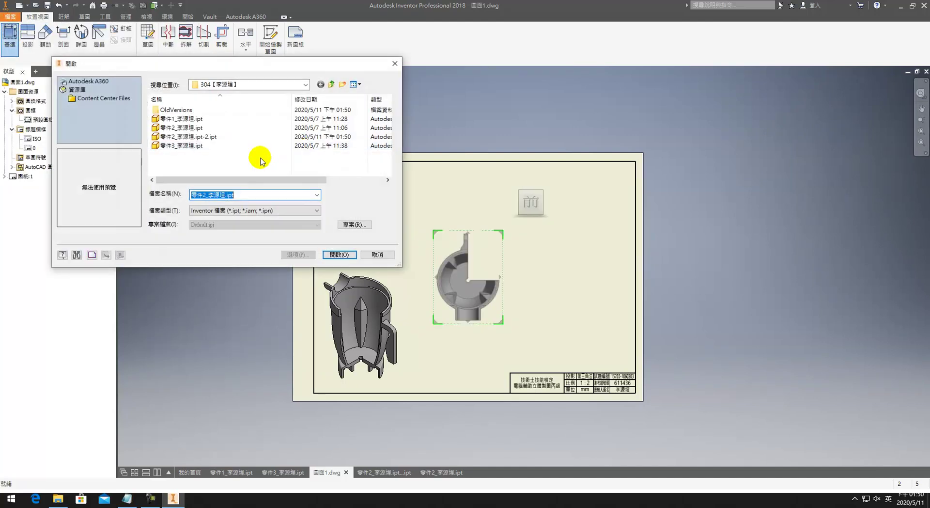
{"action": "left_click", "coordinate": [231, 134]}
{"action": "left_click", "coordinate": [208, 128]}
{"action": "left_click", "coordinate": [332, 254]}
Step: Try isometric and right-side ViewCube orientations and move the preview further right
{"action": "mouse_move", "coordinate": [538, 217]}
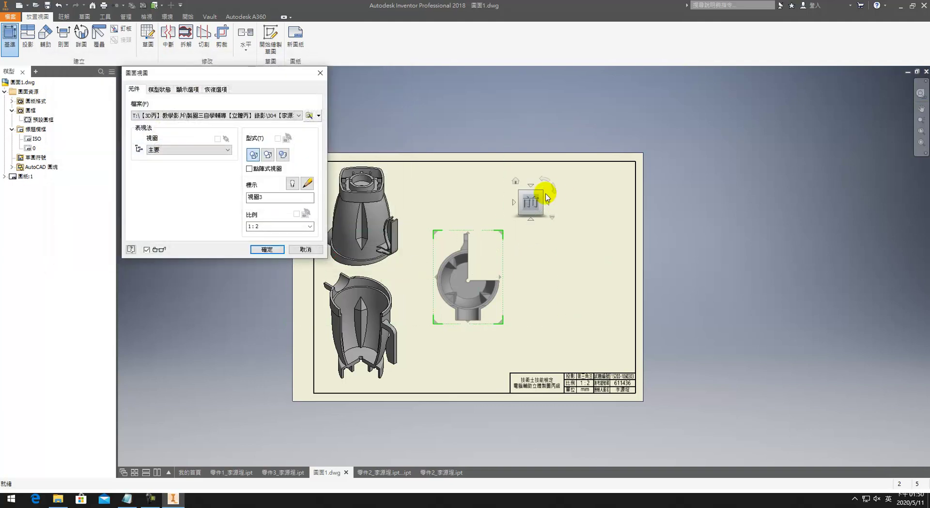
{"action": "left_click", "coordinate": [541, 194]}
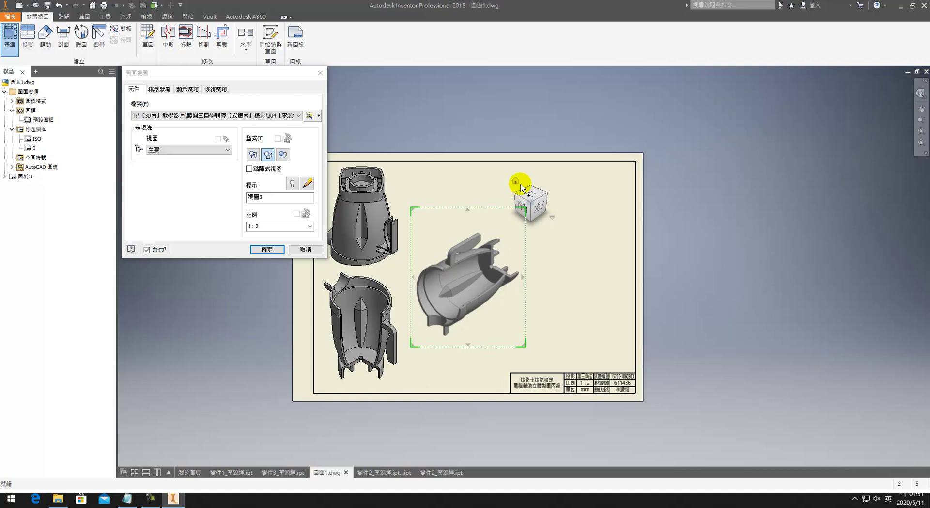
{"action": "left_click", "coordinate": [517, 203]}
{"action": "left_click", "coordinate": [537, 207]}
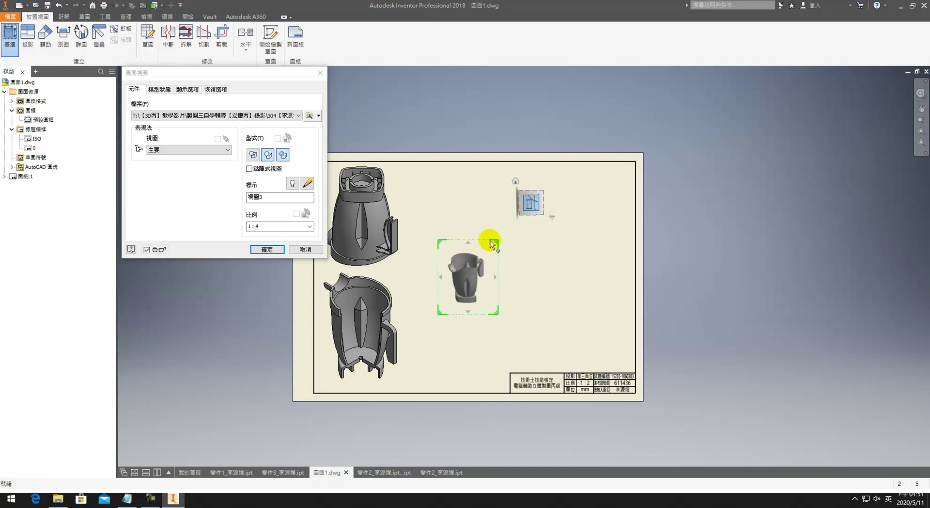
{"action": "left_click_drag", "start_coordinate": [473, 274], "coordinate": [545, 275]}
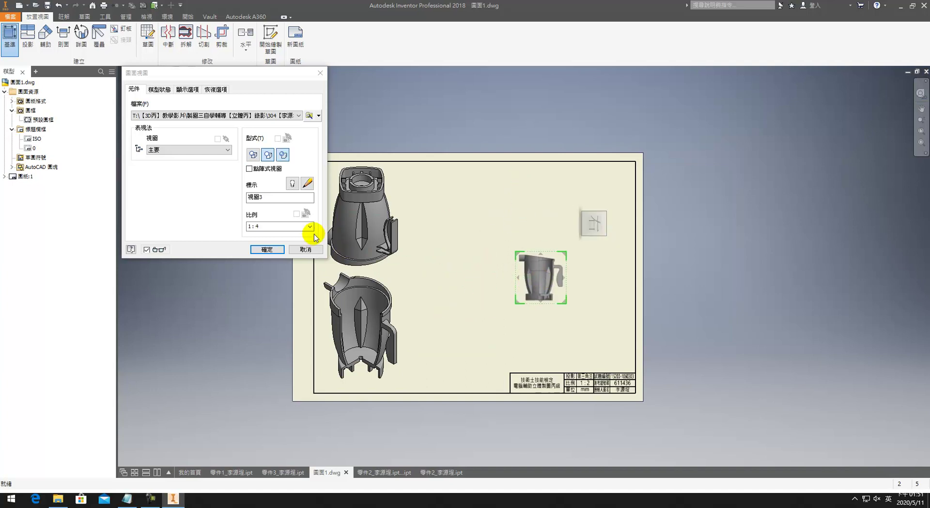
{"action": "key", "text": "Escape"}
{"action": "left_click", "coordinate": [10, 36]}
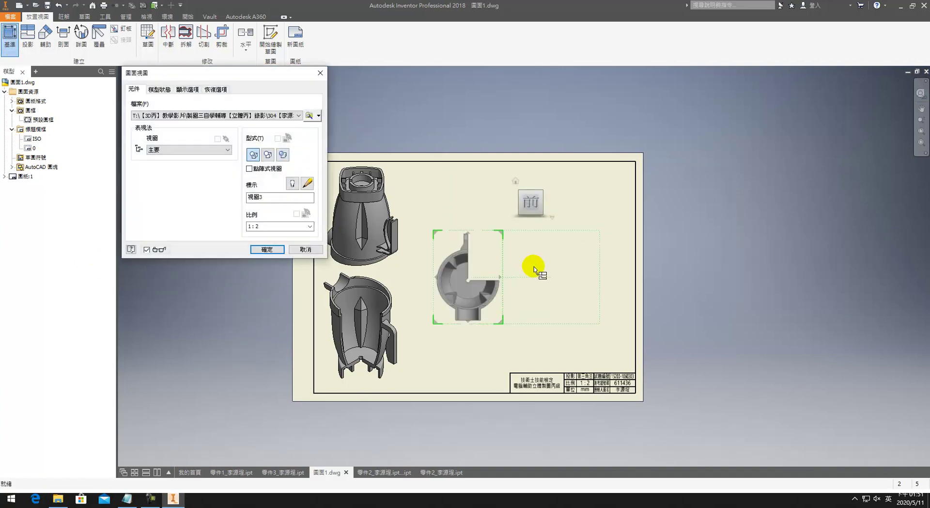
{"action": "left_click", "coordinate": [310, 128]}
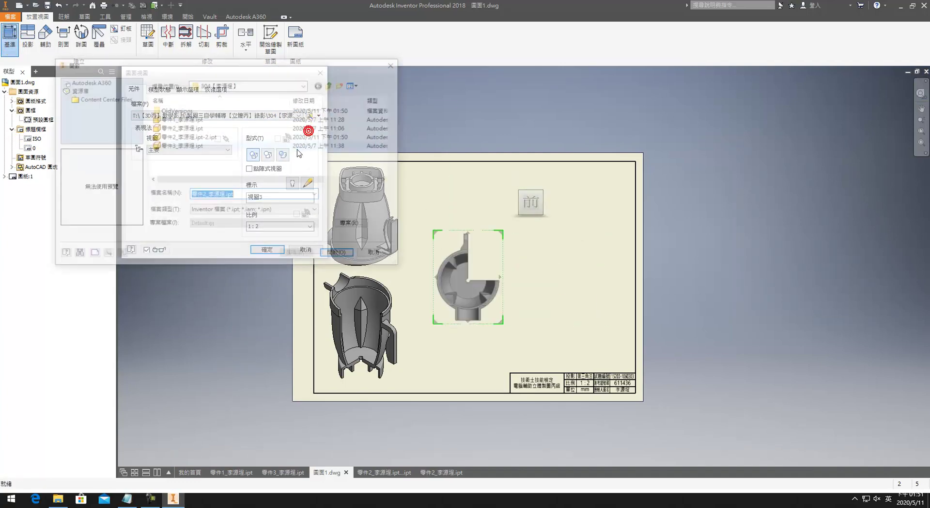
{"action": "left_click", "coordinate": [177, 127]}
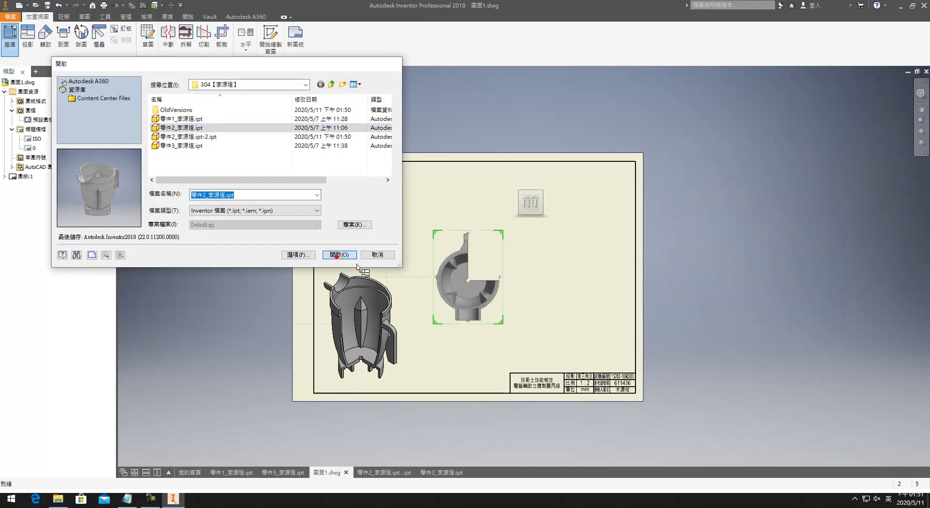
{"action": "left_click", "coordinate": [337, 255]}
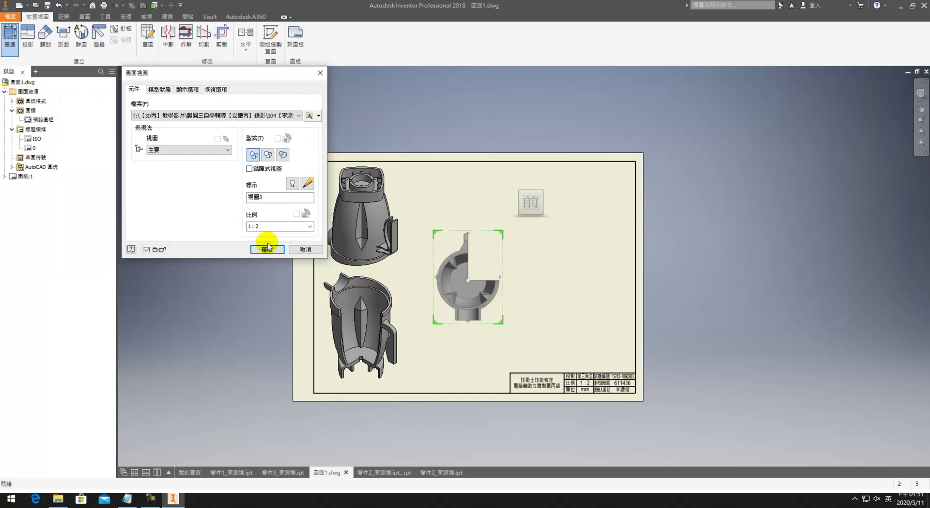
{"action": "left_click", "coordinate": [309, 115]}
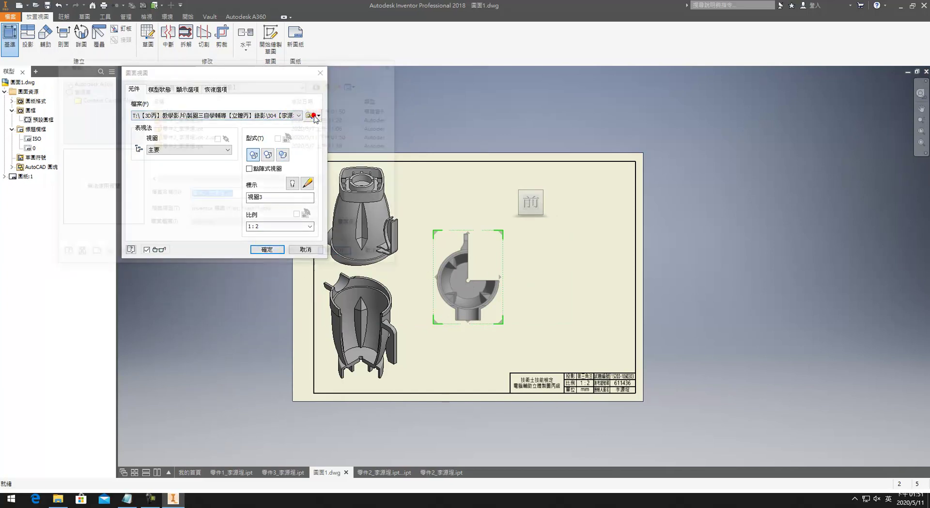
{"action": "left_click", "coordinate": [201, 144]}
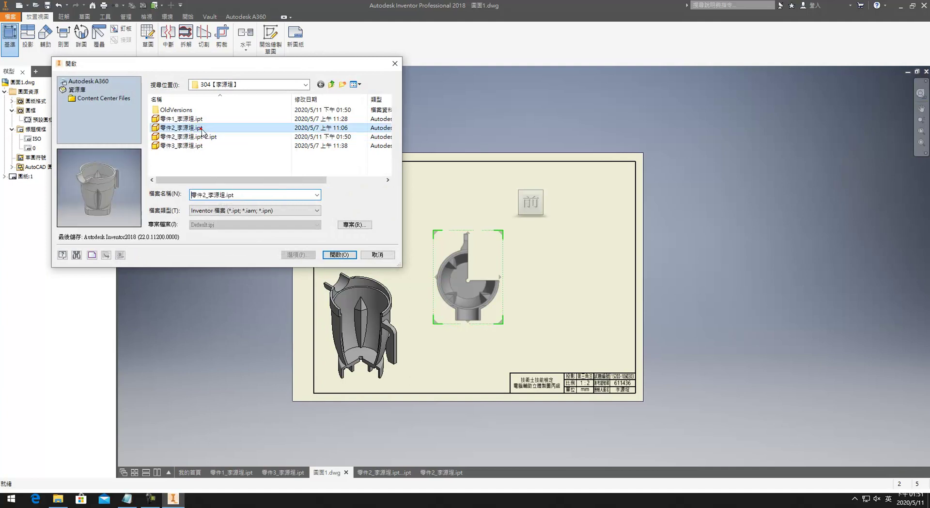
{"action": "left_click", "coordinate": [204, 136]}
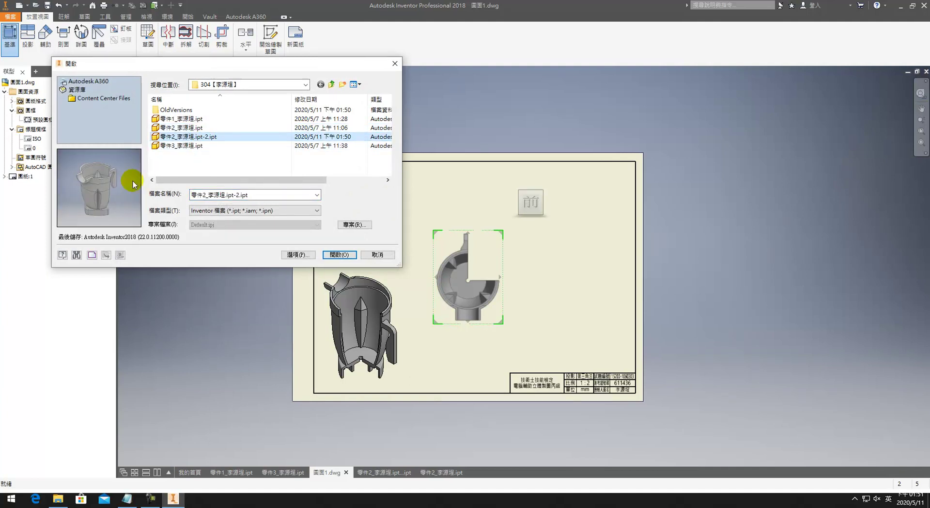
{"action": "left_click", "coordinate": [208, 129]}
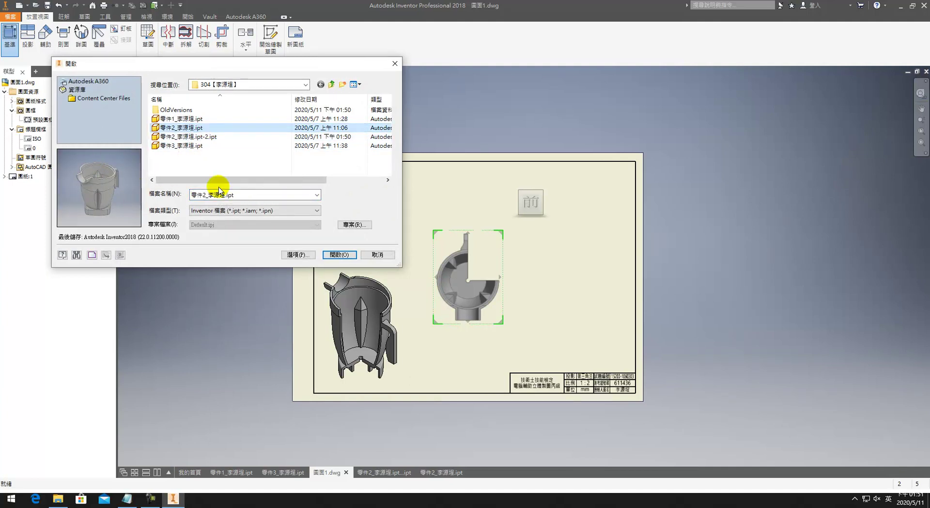
{"action": "left_click", "coordinate": [338, 254]}
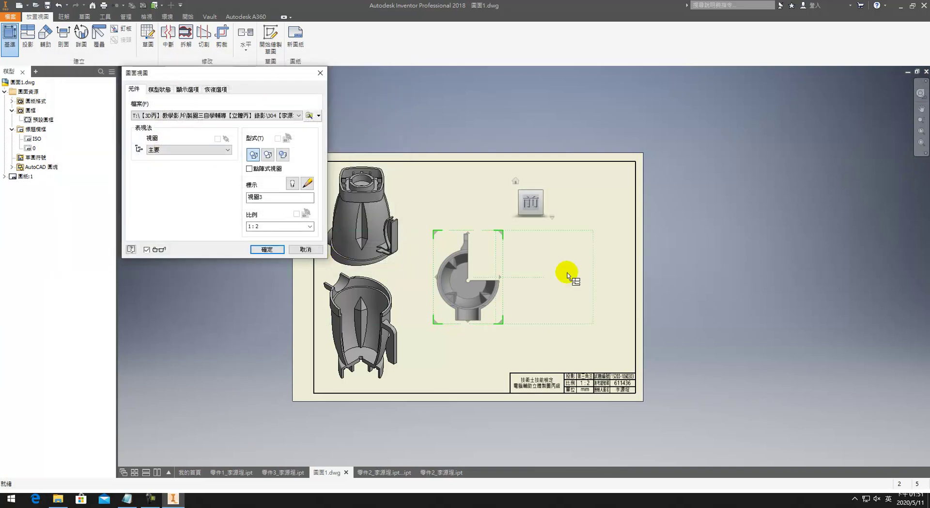
{"action": "left_click", "coordinate": [312, 250]}
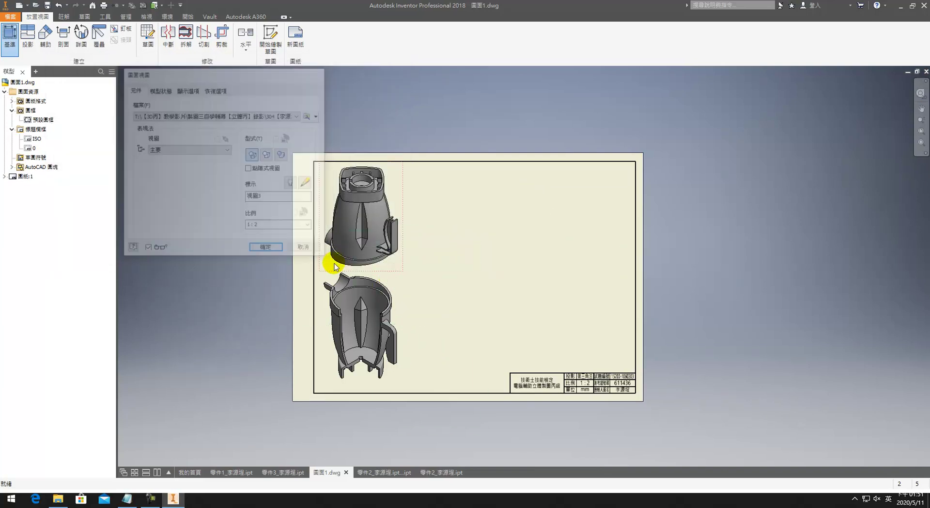
{"action": "left_click", "coordinate": [9, 38]}
{"action": "left_click", "coordinate": [288, 115]}
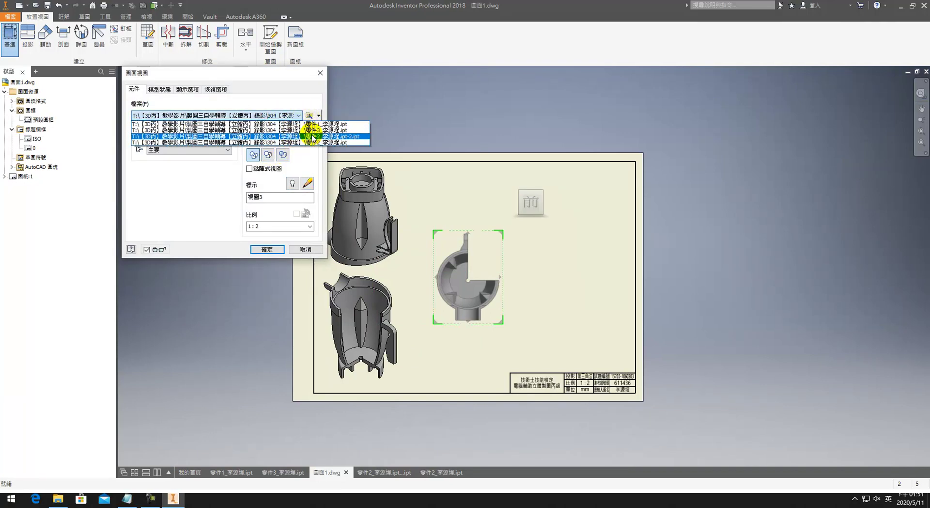
{"action": "left_click", "coordinate": [313, 137]}
{"action": "left_click", "coordinate": [286, 116]}
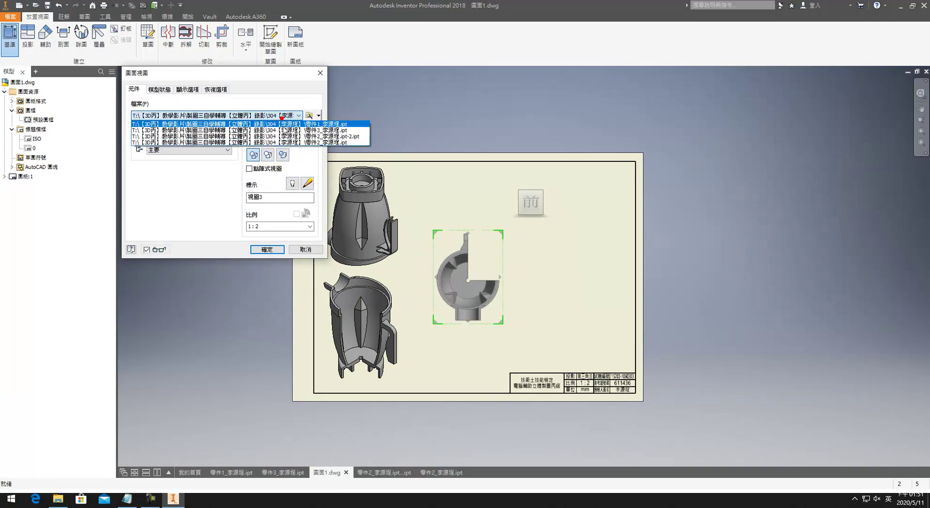
{"action": "left_click", "coordinate": [298, 124]}
{"action": "left_click", "coordinate": [296, 116]}
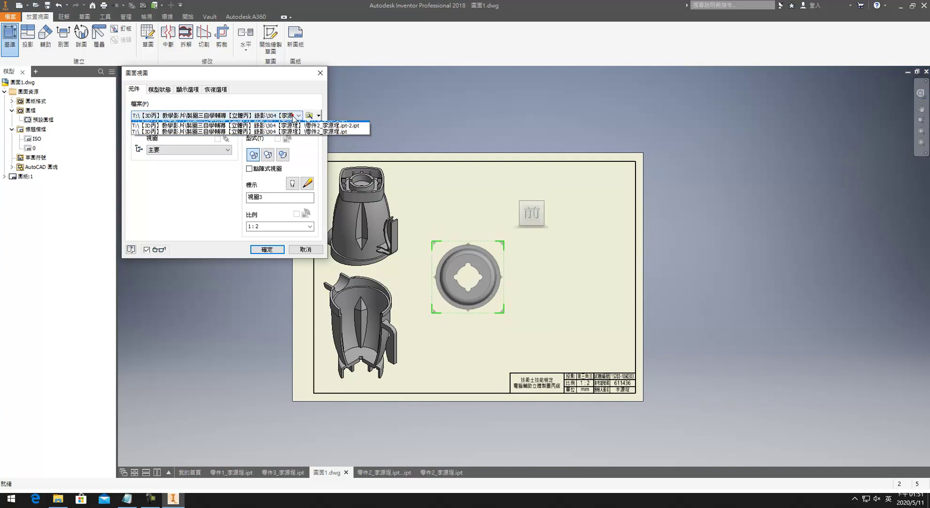
{"action": "left_click", "coordinate": [289, 144]}
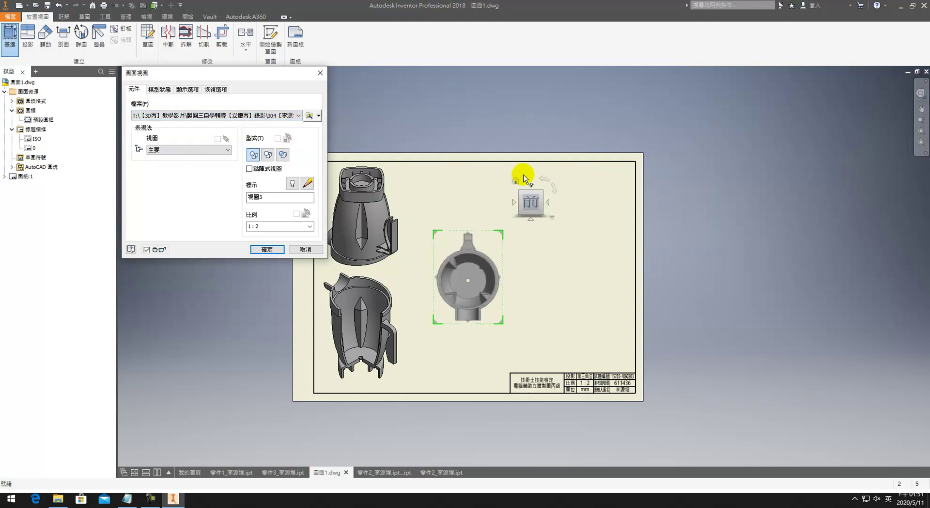
Step: Orient the preview to a front view on the sheet's right side at scale 1:2
{"action": "left_click", "coordinate": [516, 182]}
{"action": "left_click_drag", "start_coordinate": [489, 269], "coordinate": [464, 278]}
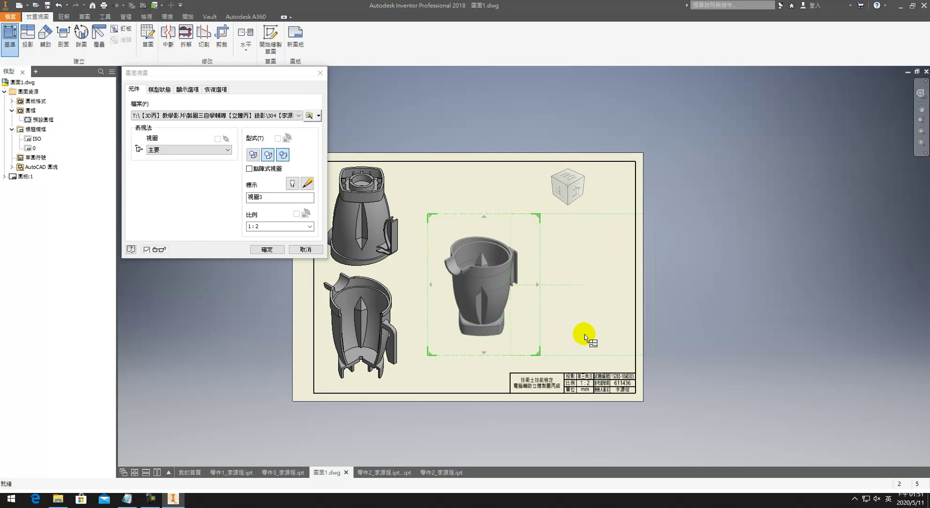
{"action": "left_click", "coordinate": [563, 185]}
{"action": "left_click", "coordinate": [491, 292]}
{"action": "left_click", "coordinate": [309, 226]}
{"action": "left_click", "coordinate": [289, 235]}
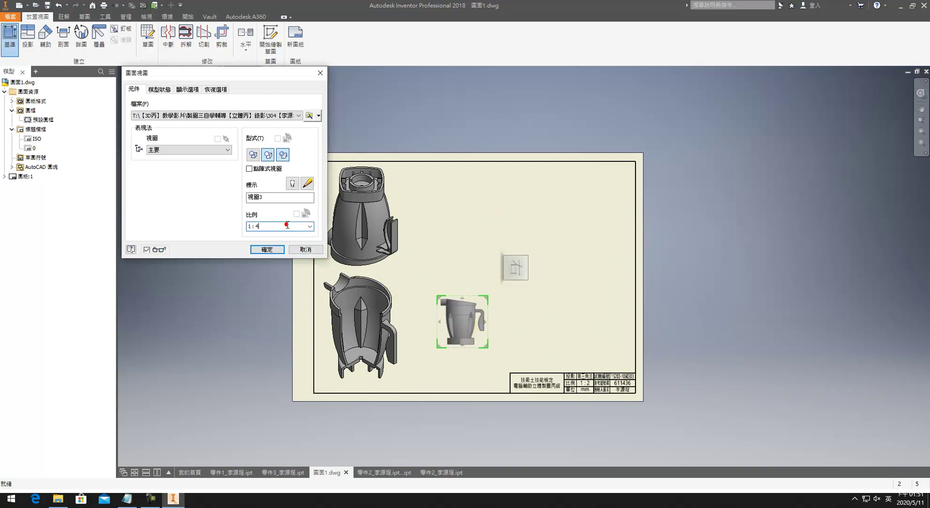
{"action": "key", "text": "BackSpace"}
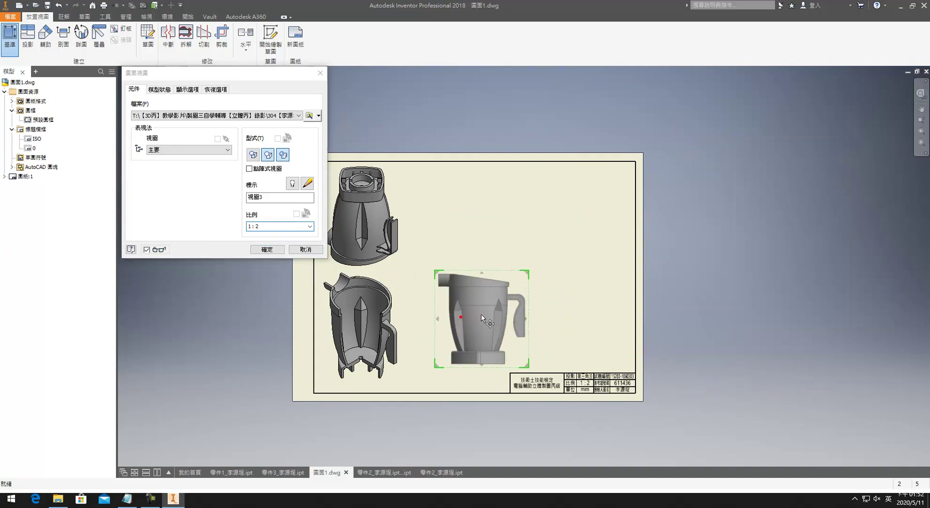
Step: Add projected side and top views and create the three views
{"action": "left_click", "coordinate": [577, 310]}
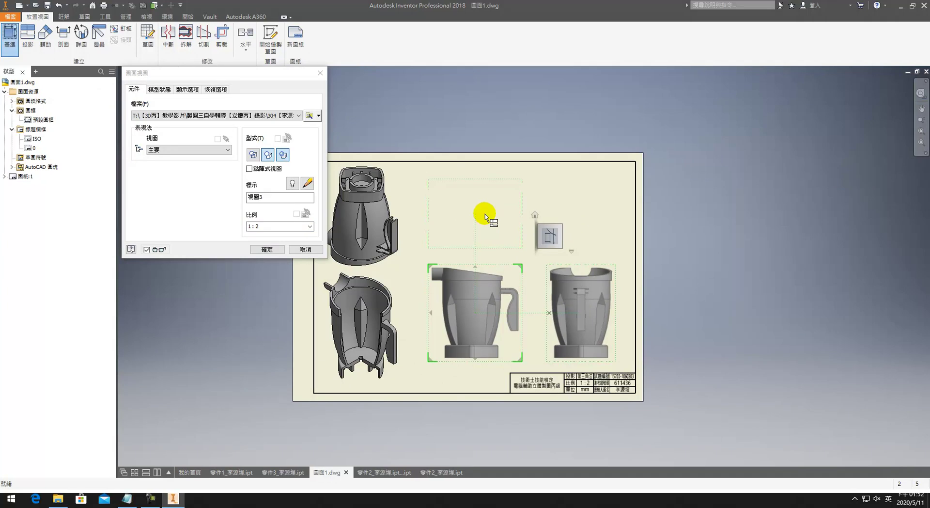
{"action": "left_click_drag", "start_coordinate": [461, 325], "coordinate": [464, 245]}
{"action": "left_click", "coordinate": [467, 333]}
{"action": "left_click", "coordinate": [266, 249]}
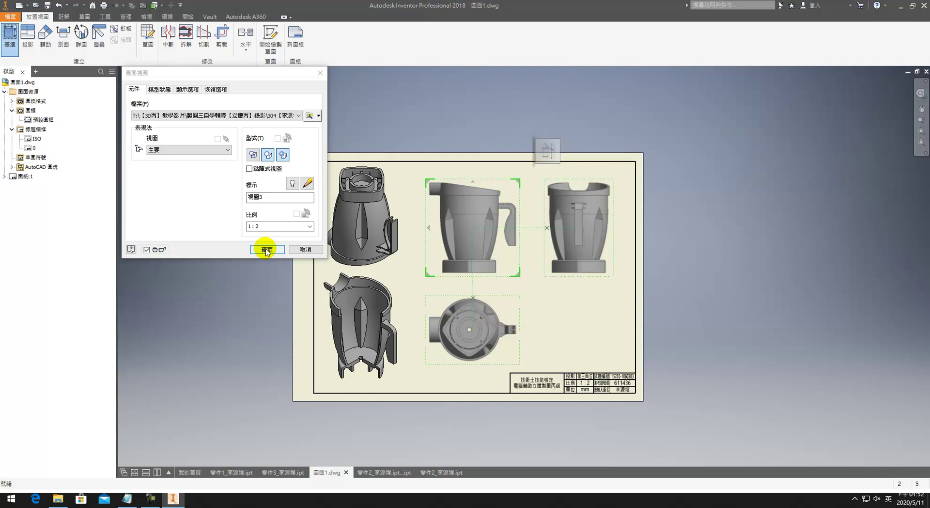
{"action": "double_click", "coordinate": [506, 264]}
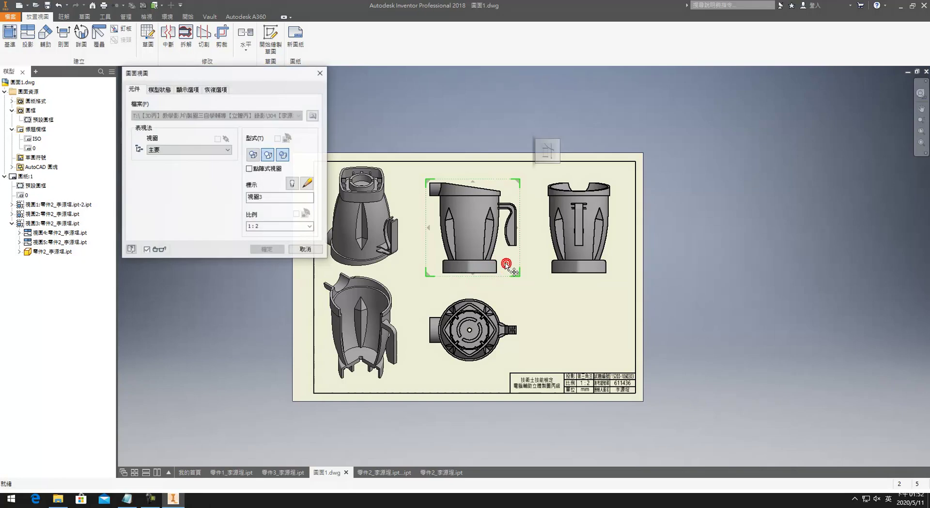
Step: Switch the front view to Hidden Line style, review the side view settings, and zoom in
{"action": "left_click", "coordinate": [252, 155]}
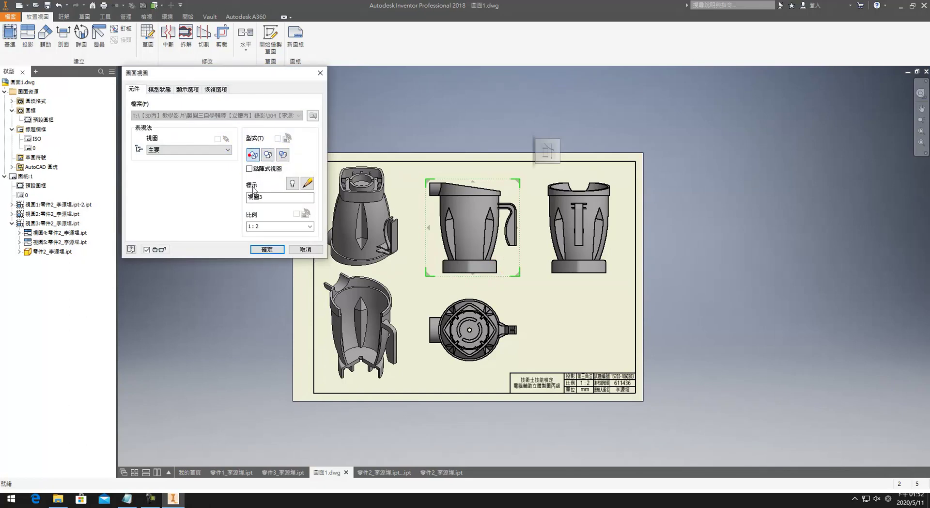
{"action": "left_click", "coordinate": [274, 250]}
{"action": "double_click", "coordinate": [543, 257]}
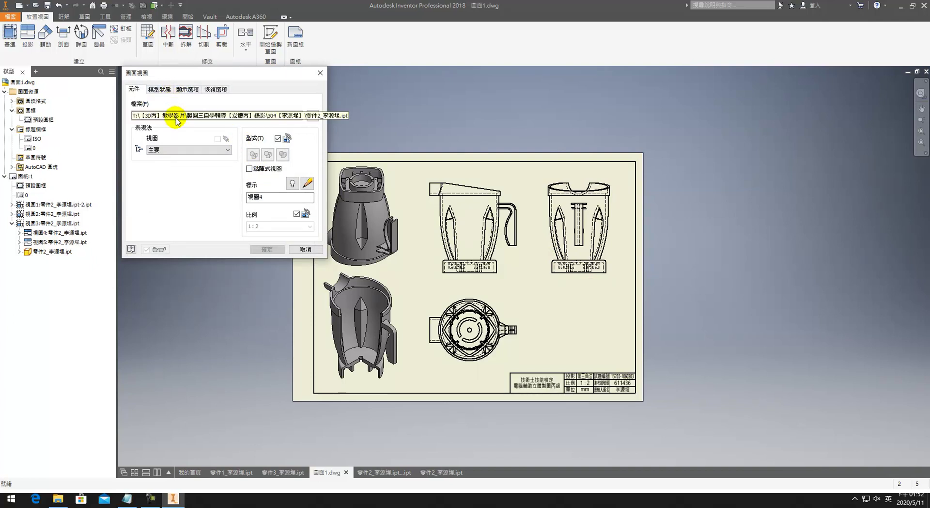
{"action": "key", "text": "Escape"}
{"action": "scroll", "coordinate": [458, 318], "scroll_direction": "up", "scroll_amount": 5}
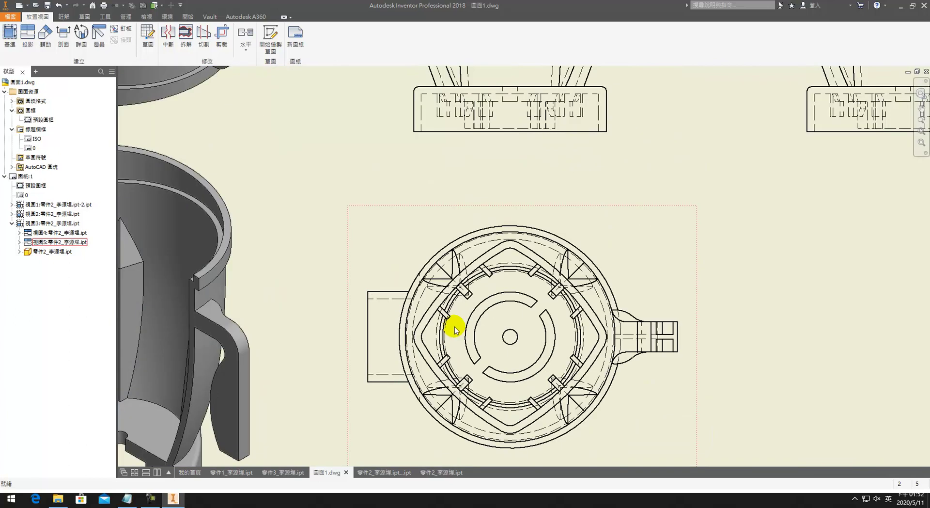
Step: Add a center mark to the circular top view and extend its lines left and right
{"action": "left_click", "coordinate": [67, 19]}
{"action": "left_click", "coordinate": [333, 39]}
{"action": "left_click", "coordinate": [516, 223]}
{"action": "key", "text": "Escape"}
{"action": "left_click_drag", "start_coordinate": [392, 337], "coordinate": [360, 336]}
{"action": "left_click_drag", "start_coordinate": [628, 336], "coordinate": [680, 336]}
{"action": "scroll", "coordinate": [618, 263], "scroll_direction": "down", "scroll_amount": 5}
{"action": "scroll", "coordinate": [409, 230], "scroll_direction": "up", "scroll_amount": 2}
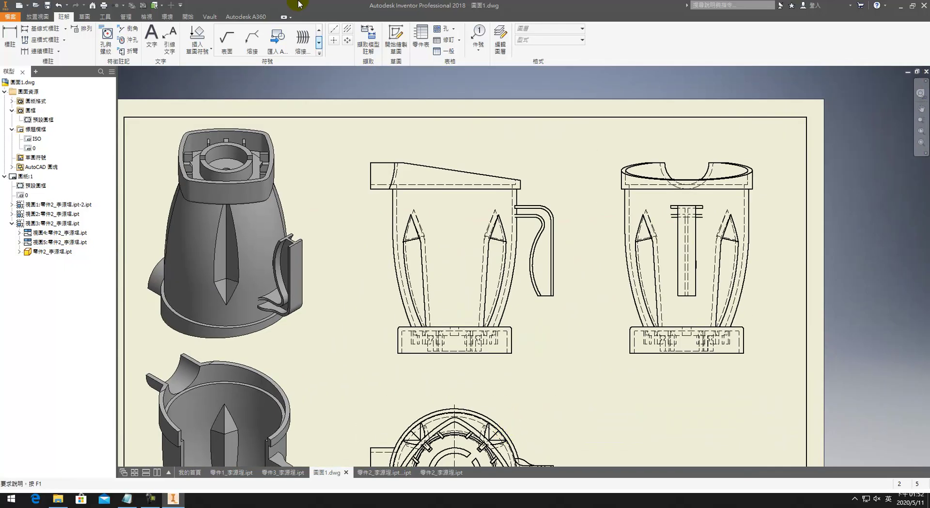
Step: Add a bisector centerline between the front view's jug edges, extended above the lid
{"action": "left_click", "coordinate": [334, 40]}
{"action": "left_click", "coordinate": [348, 31]}
{"action": "left_click", "coordinate": [517, 201]}
{"action": "left_click", "coordinate": [453, 221]}
{"action": "left_click_drag", "start_coordinate": [455, 189], "coordinate": [454, 158]}
{"action": "middle_click_drag", "start_coordinate": [515, 150], "coordinate": [305, 148]}
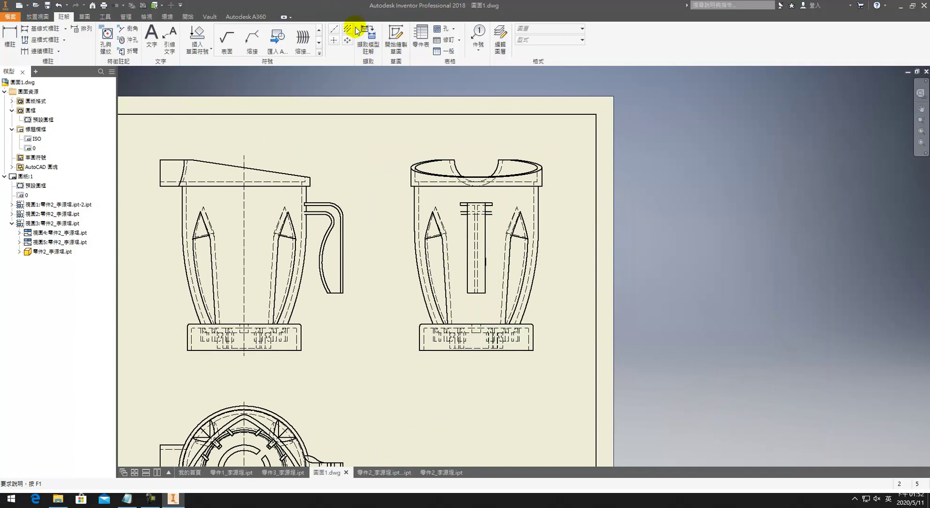
Step: Add a centerline on the right jug view and extend it up to the top rim
{"action": "left_click", "coordinate": [349, 29]}
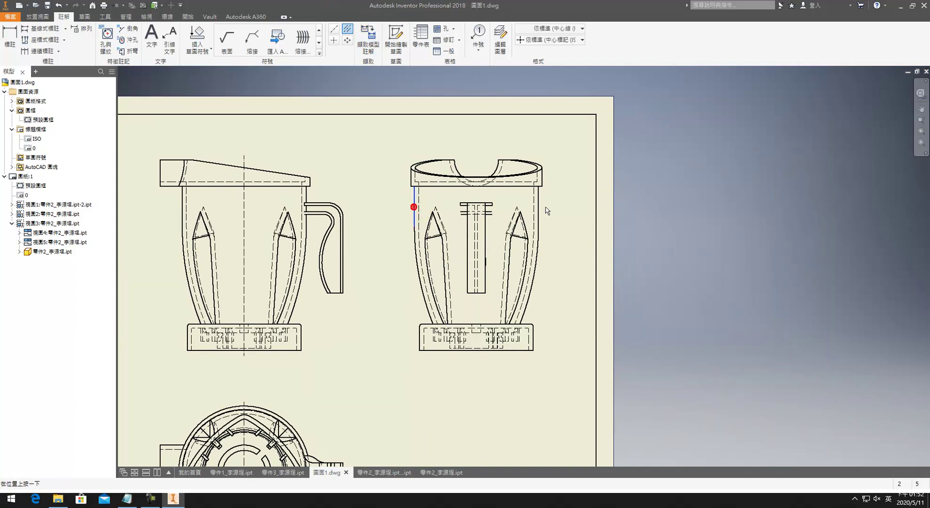
{"action": "key", "text": "Escape"}
{"action": "left_click", "coordinate": [480, 226]}
{"action": "left_click", "coordinate": [477, 230]}
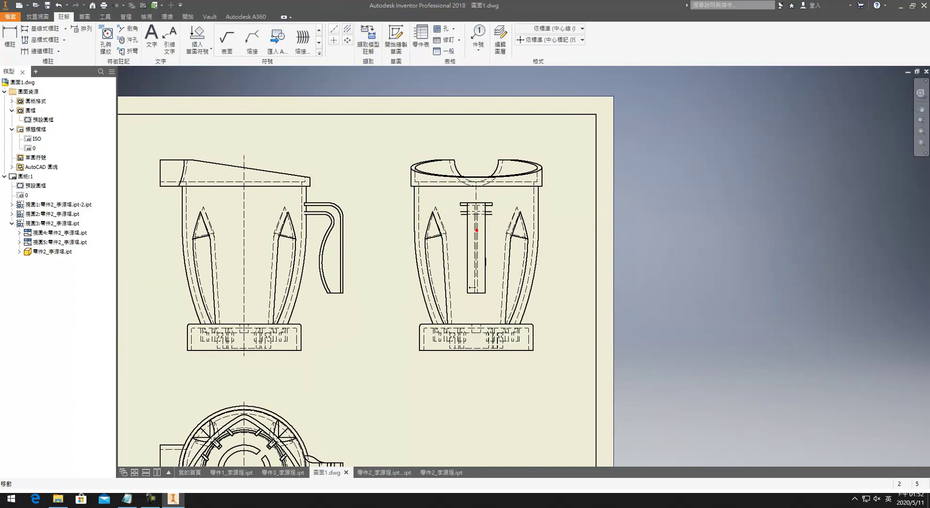
{"action": "left_click_drag", "start_coordinate": [478, 359], "coordinate": [476, 181]}
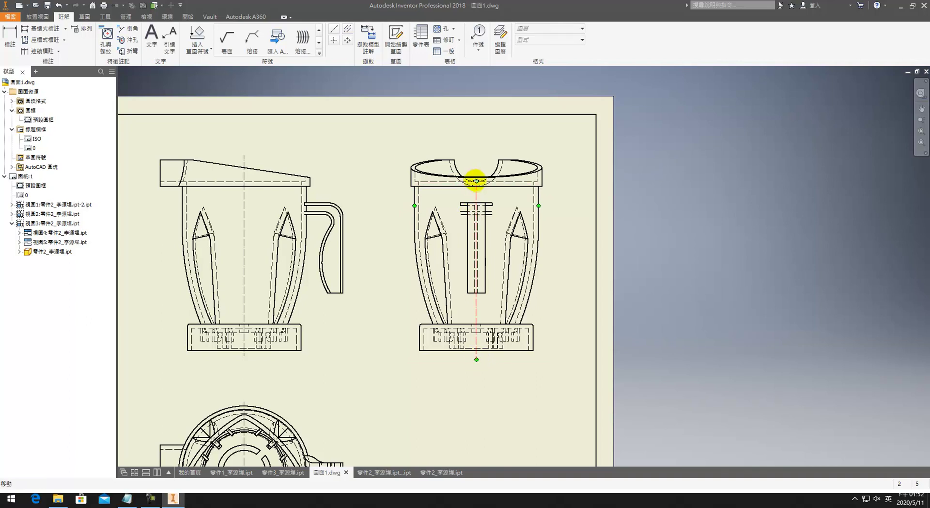
Step: Add a center mark on the right view's rim and select it
{"action": "left_click", "coordinate": [336, 40]}
{"action": "key", "text": "Escape"}
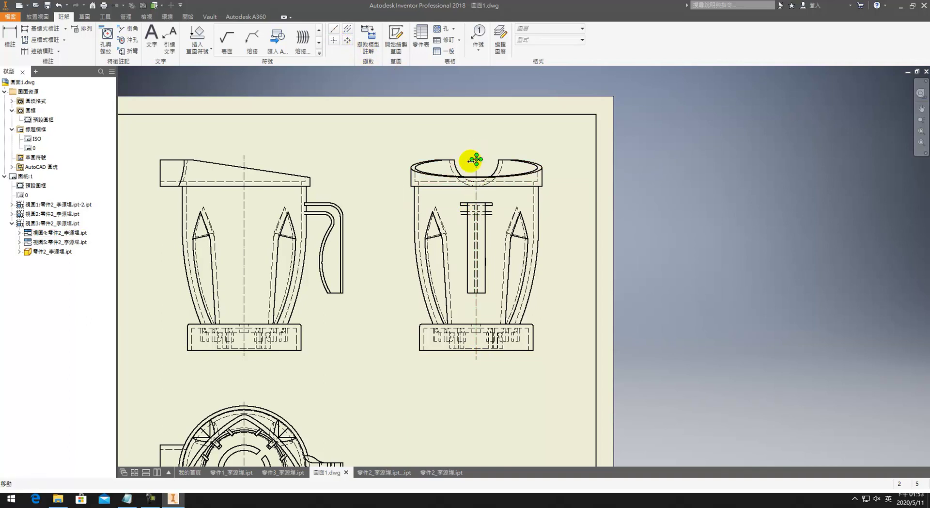
{"action": "left_click", "coordinate": [455, 156]}
{"action": "left_click", "coordinate": [477, 159]}
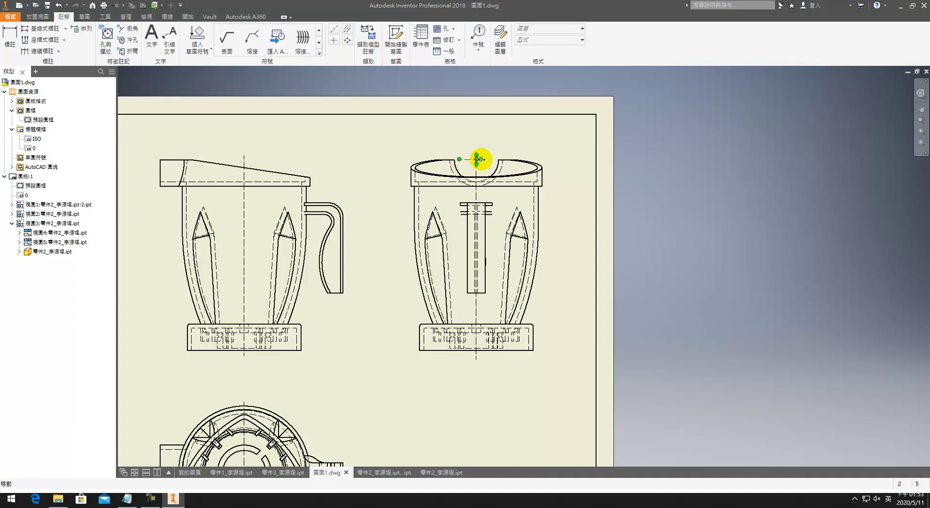
{"action": "scroll", "coordinate": [490, 161], "scroll_direction": "down", "scroll_amount": 5}
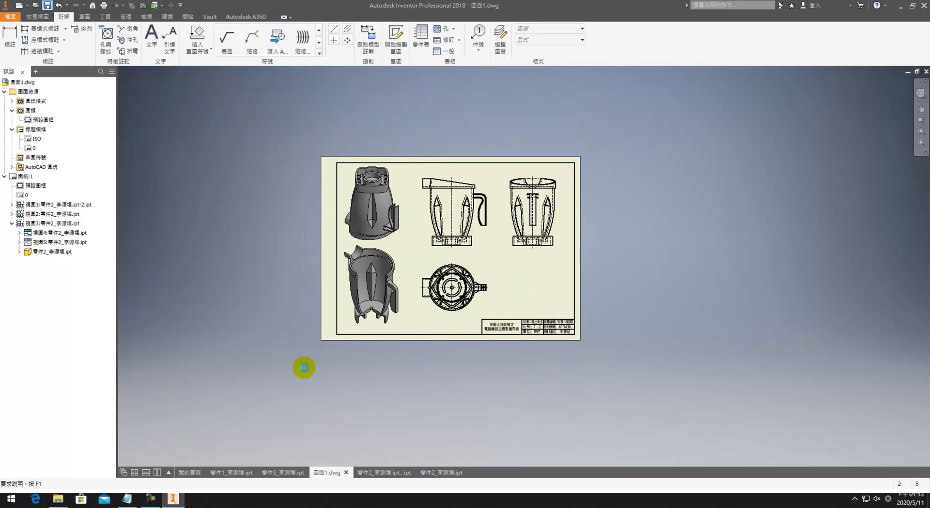
Step: Save the juicer drawing under the new name 圖面2.dwg with Save As
{"action": "left_click", "coordinate": [10, 19]}
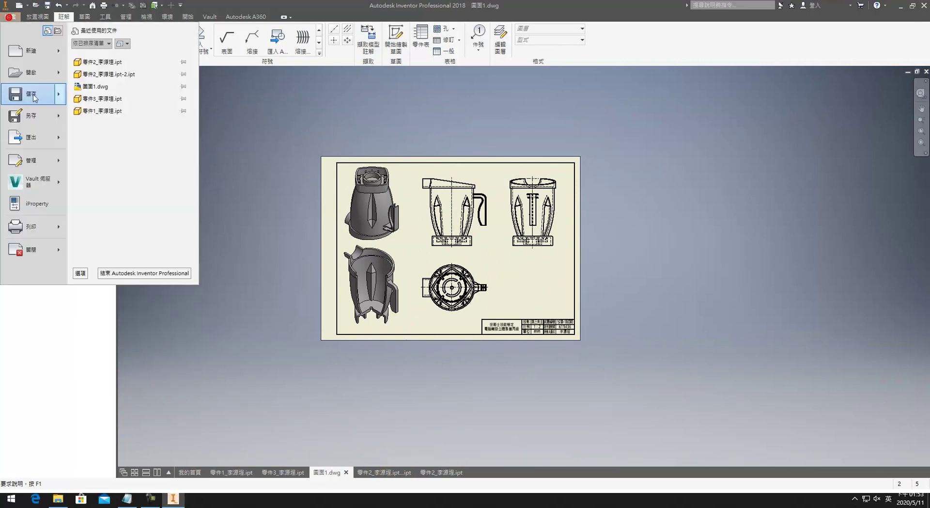
{"action": "left_click", "coordinate": [35, 111]}
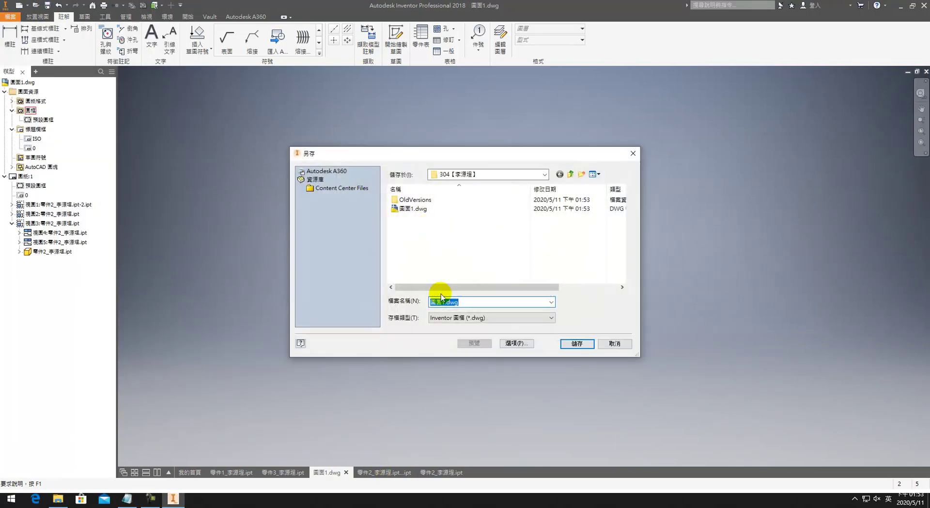
{"action": "left_click", "coordinate": [459, 302]}
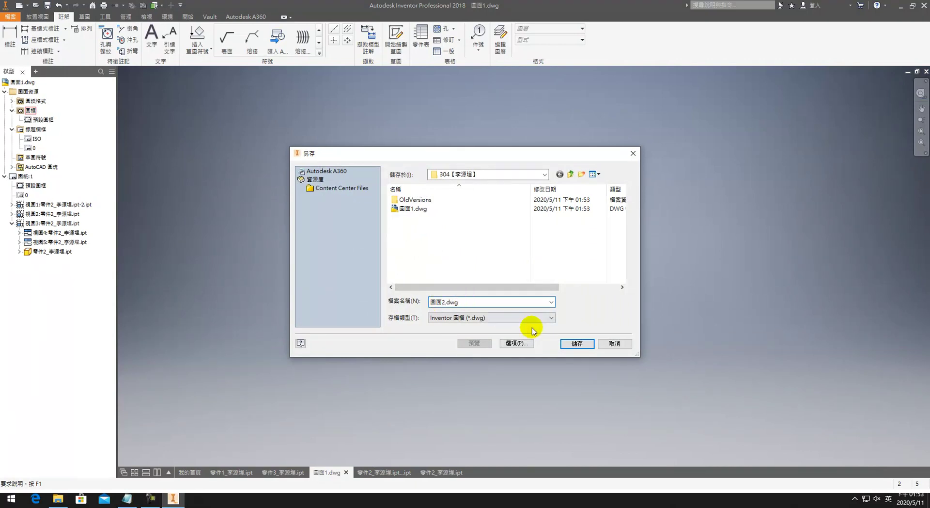
{"action": "left_click", "coordinate": [565, 343]}
{"action": "left_click", "coordinate": [512, 279]}
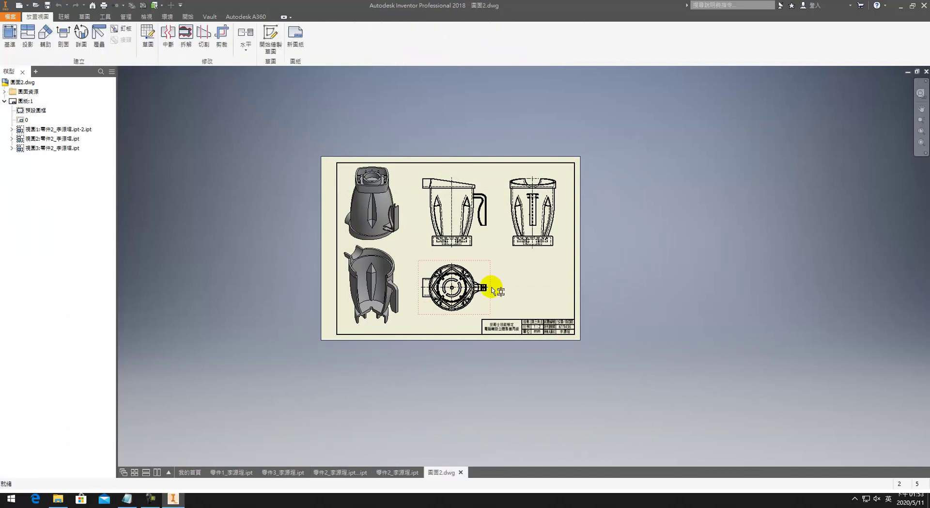
Step: Delete all three views on the sheet, confirming each deletion
{"action": "scroll", "coordinate": [492, 290], "scroll_direction": "up", "scroll_amount": 3}
{"action": "mouse_move", "coordinate": [628, 353]}
{"action": "left_mouse_down"}
{"action": "mouse_move", "coordinate": [273, 158]}
{"action": "mouse_move", "coordinate": [191, 83]}
{"action": "left_mouse_up"}
{"action": "key", "text": "Delete"}
{"action": "left_click", "coordinate": [444, 269]}
{"action": "left_click", "coordinate": [466, 270]}
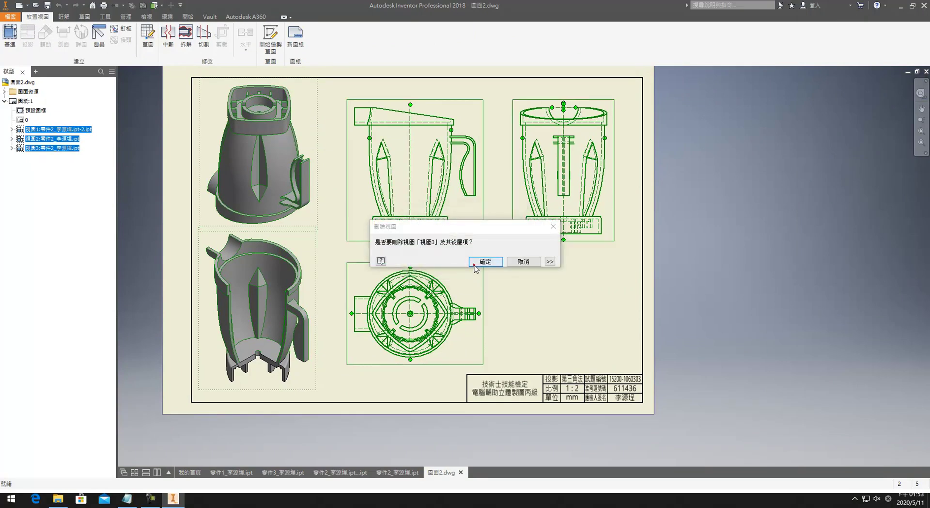
{"action": "left_click", "coordinate": [477, 262]}
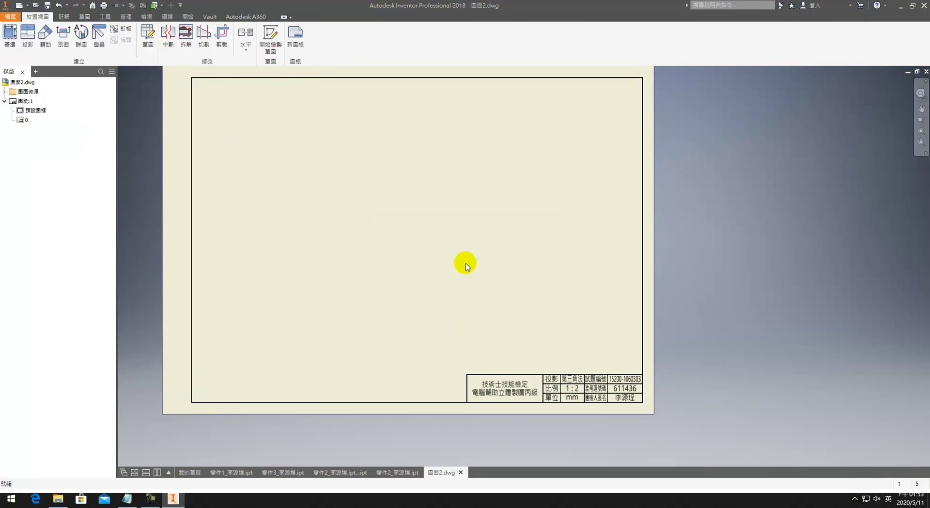
Step: Edit the title block to change the scale from 1 : 2 to 1 : 1 and keep changes
{"action": "right_click", "coordinate": [20, 121]}
{"action": "left_click", "coordinate": [37, 148]}
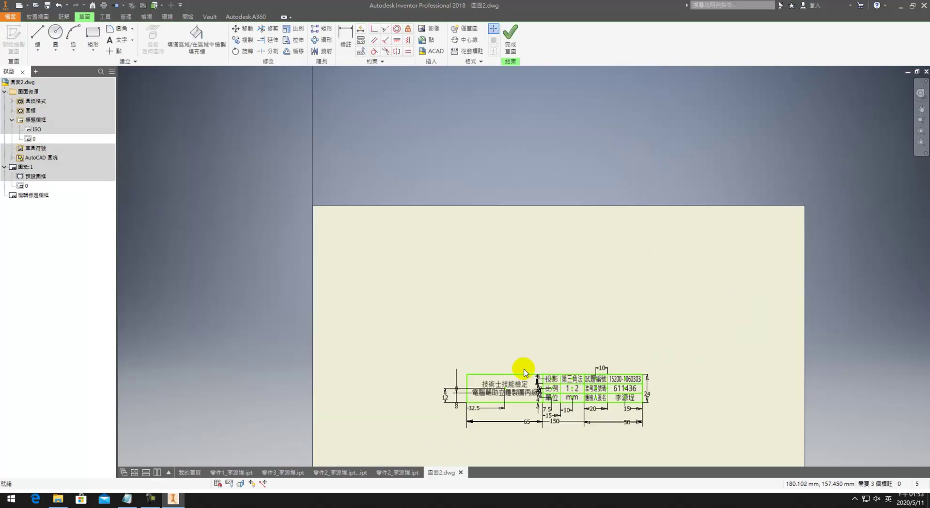
{"action": "scroll", "coordinate": [588, 382], "scroll_direction": "up", "scroll_amount": 5}
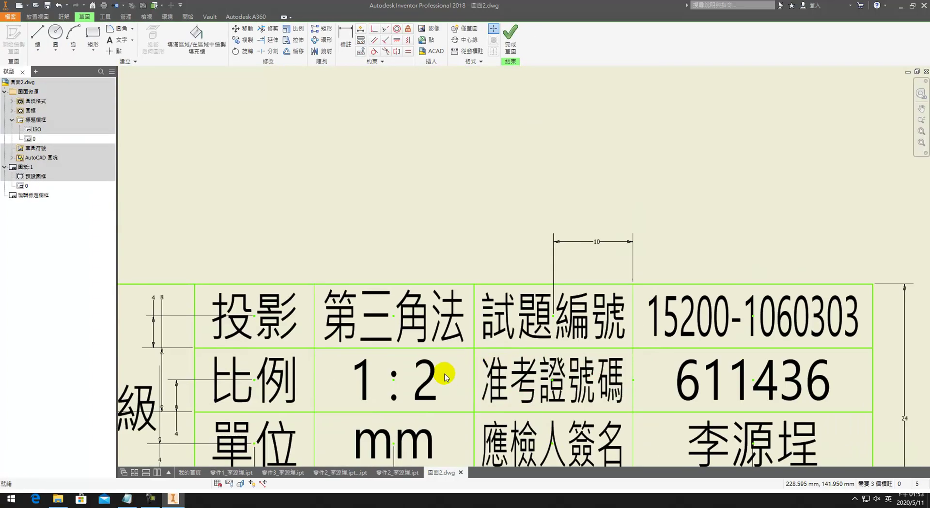
{"action": "double_click", "coordinate": [425, 385]}
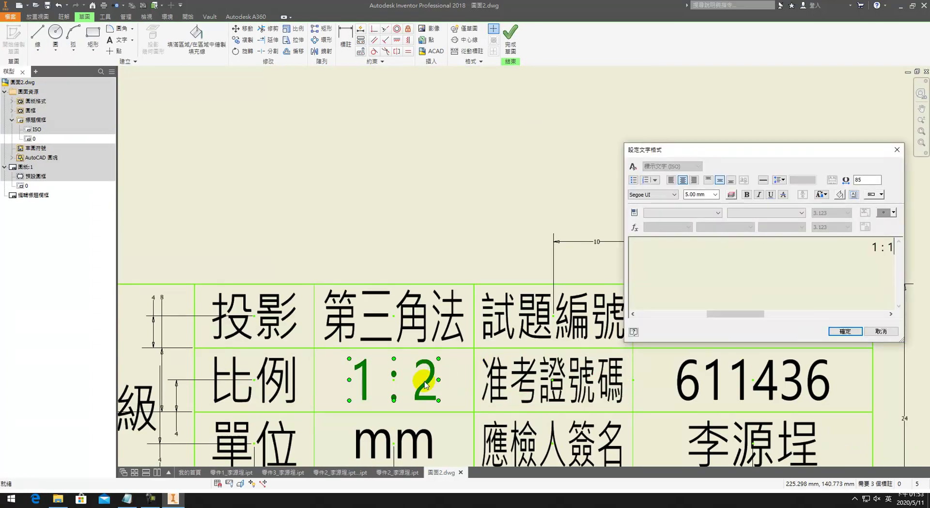
{"action": "left_click", "coordinate": [846, 331]}
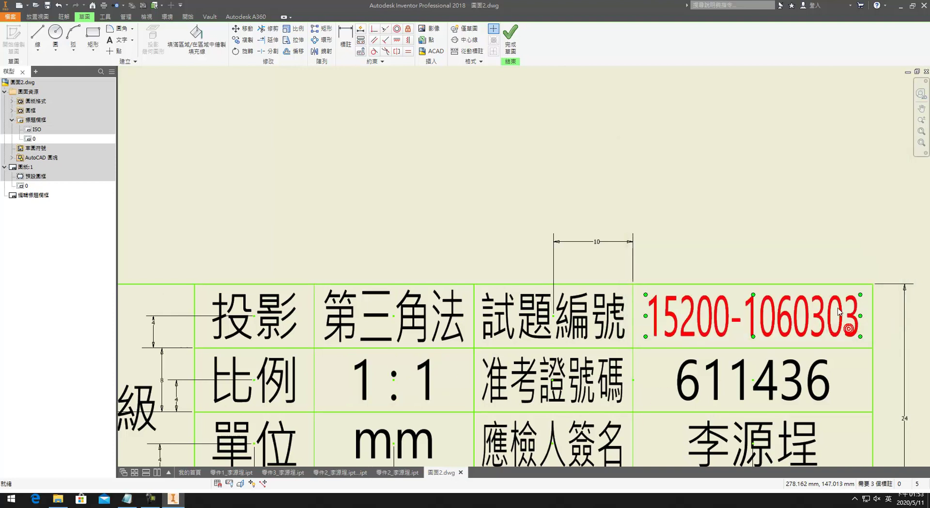
{"action": "left_click", "coordinate": [510, 34]}
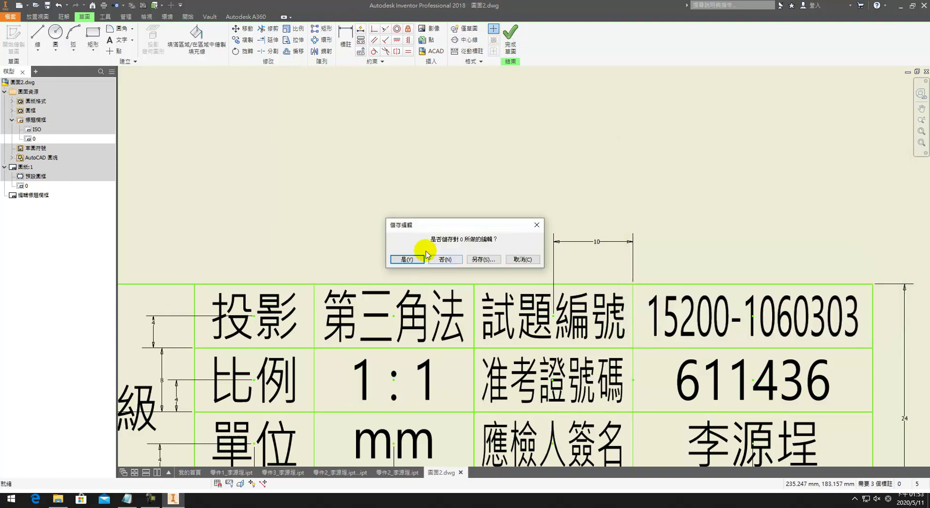
{"action": "left_click", "coordinate": [407, 259]}
{"action": "key", "text": "Home"}
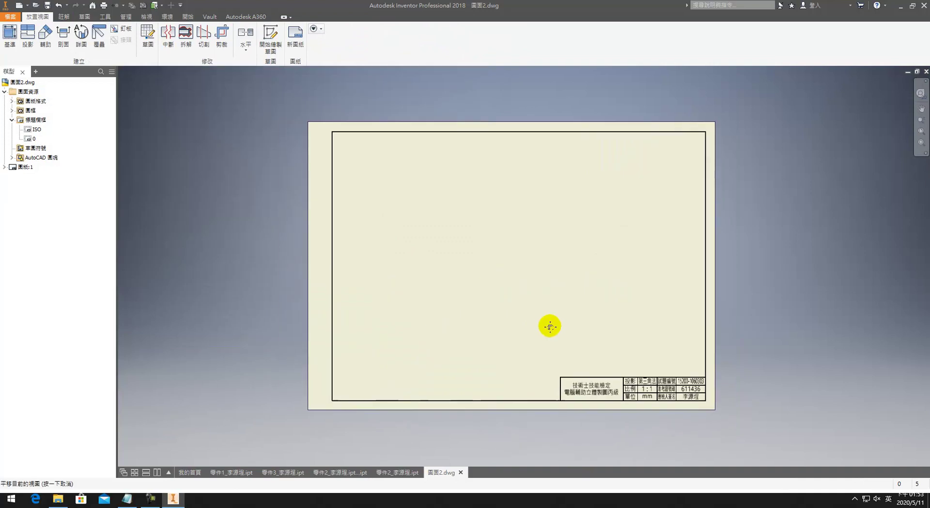
{"action": "left_click", "coordinate": [9, 36]}
{"action": "left_click", "coordinate": [238, 115]}
{"action": "left_click", "coordinate": [222, 131]}
{"action": "left_click", "coordinate": [245, 116]}
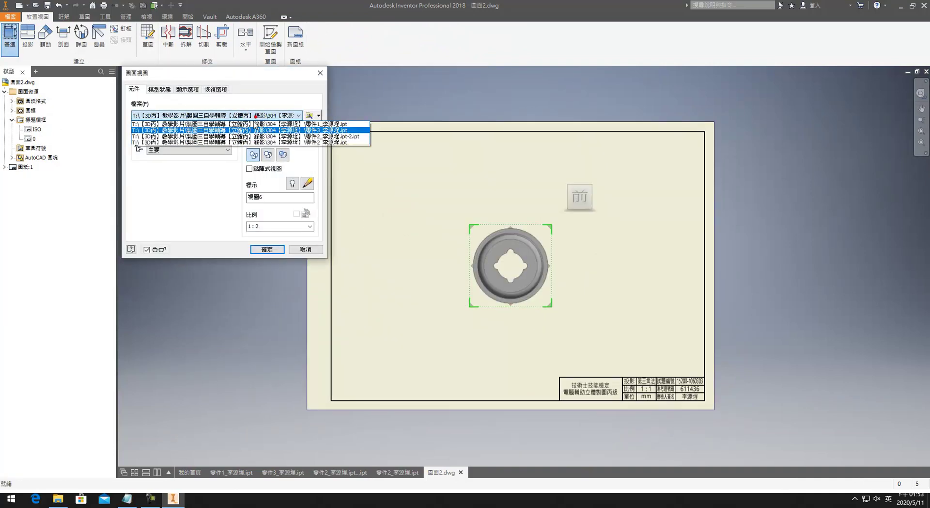
{"action": "left_click", "coordinate": [265, 125]}
{"action": "left_click", "coordinate": [265, 116]}
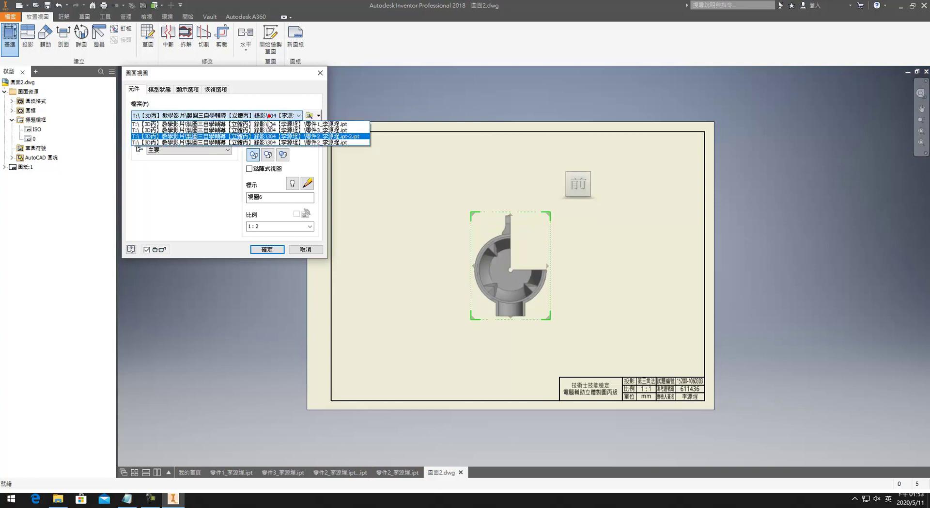
{"action": "left_click", "coordinate": [266, 127]}
{"action": "left_click", "coordinate": [550, 190]}
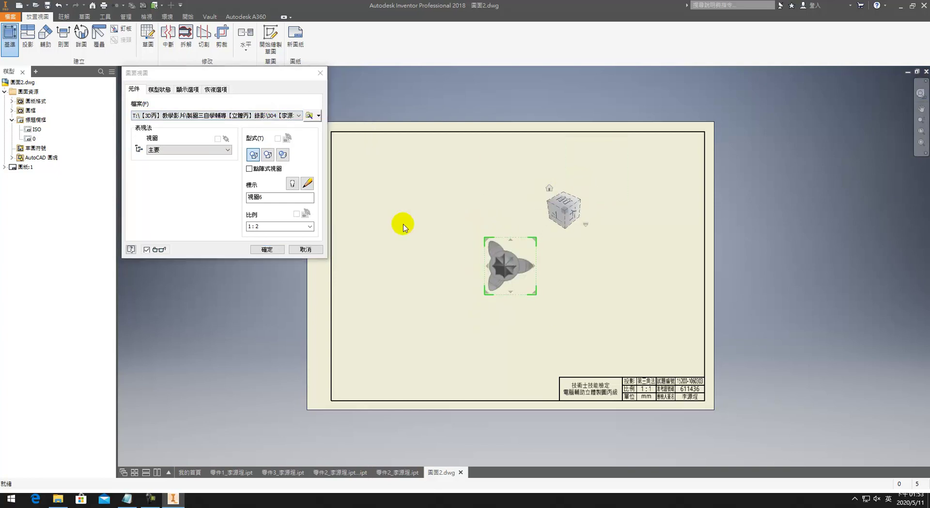
{"action": "double_click", "coordinate": [272, 227]}
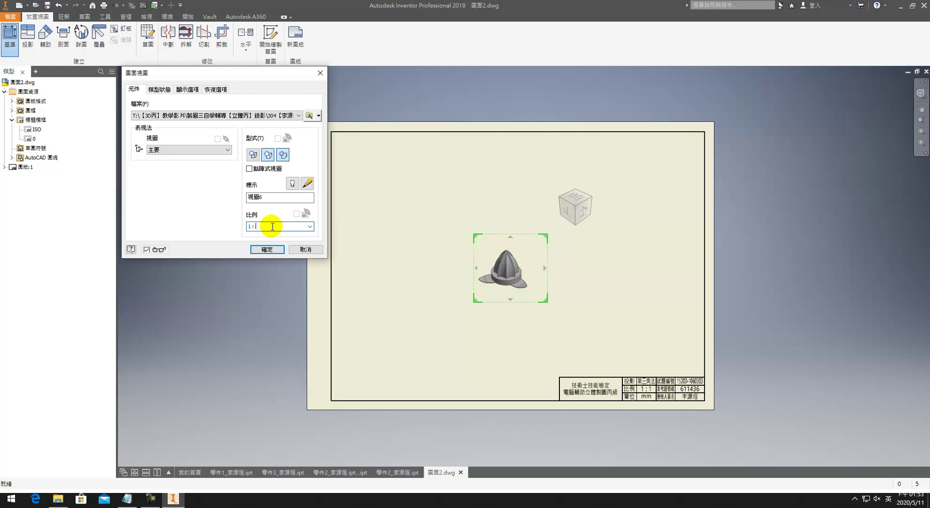
{"action": "left_click_drag", "start_coordinate": [498, 275], "coordinate": [407, 223]}
{"action": "left_click", "coordinate": [267, 249]}
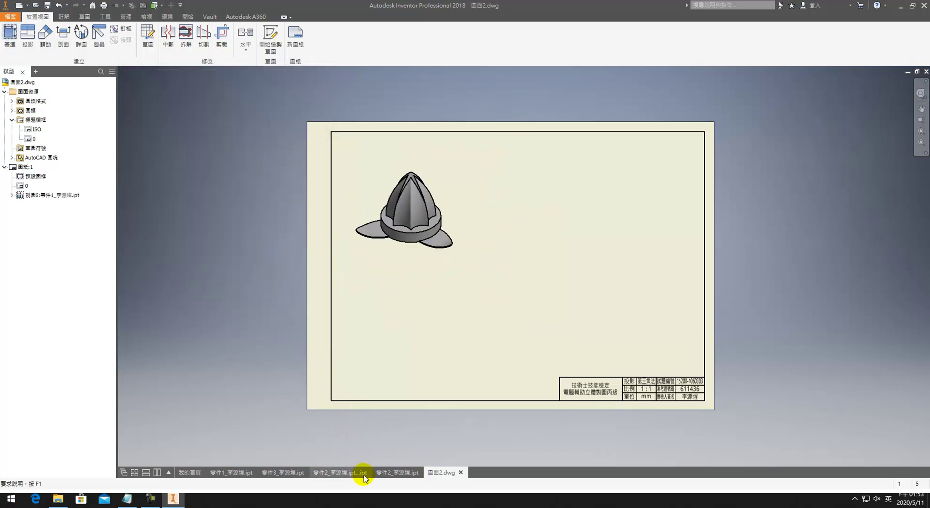
Step: Save a copy of the juicer cone part under a new name
{"action": "left_click", "coordinate": [232, 473]}
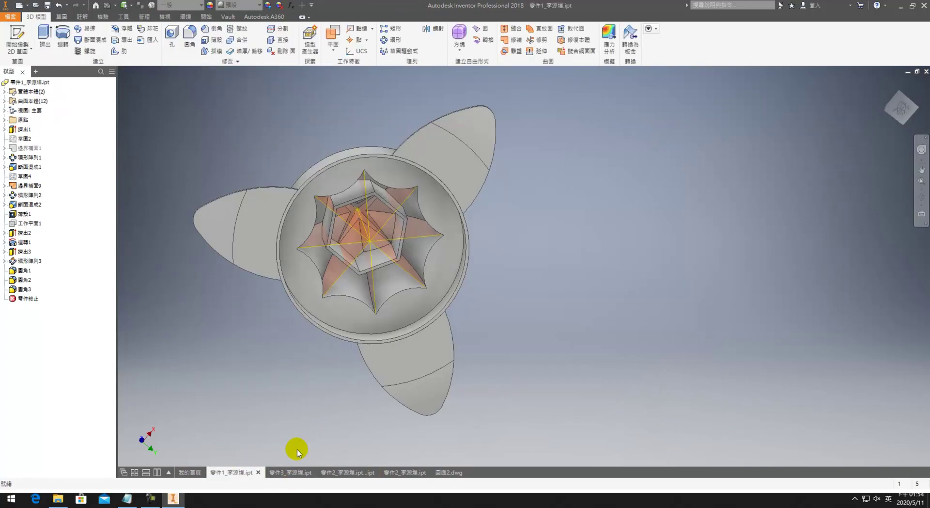
{"action": "left_click", "coordinate": [885, 85]}
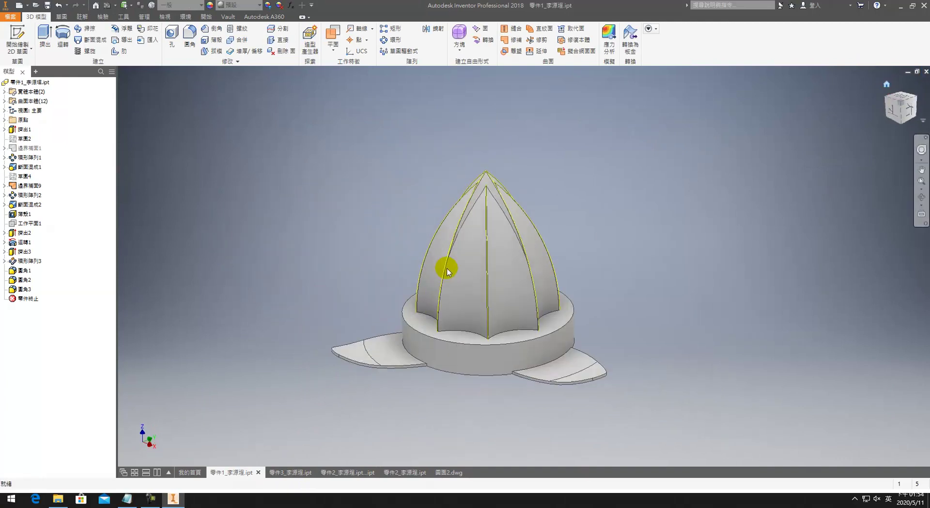
{"action": "left_click", "coordinate": [48, 8]}
{"action": "left_click", "coordinate": [16, 20]}
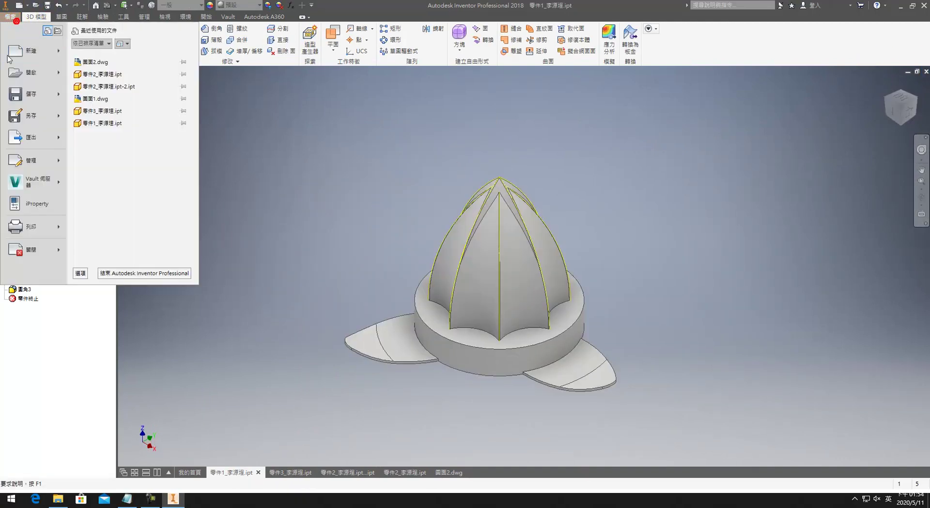
{"action": "left_click", "coordinate": [46, 114]}
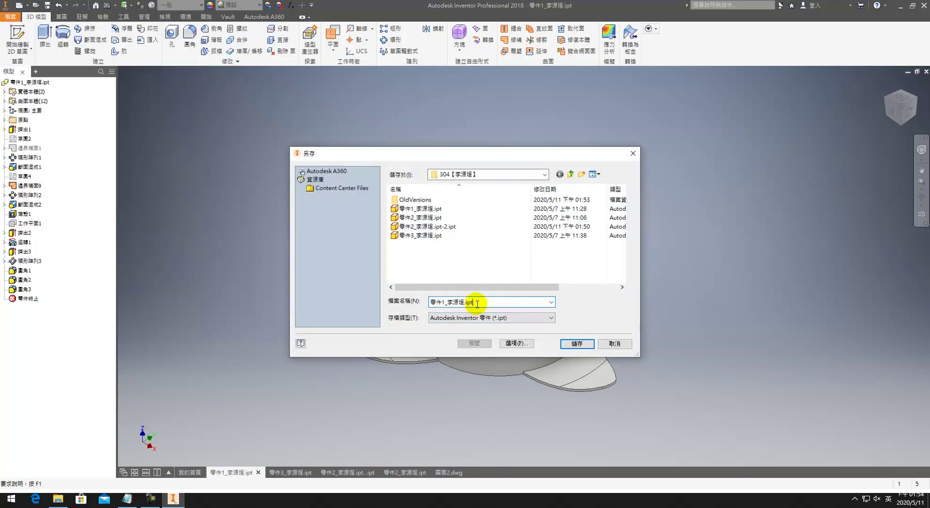
{"action": "left_click", "coordinate": [577, 343]}
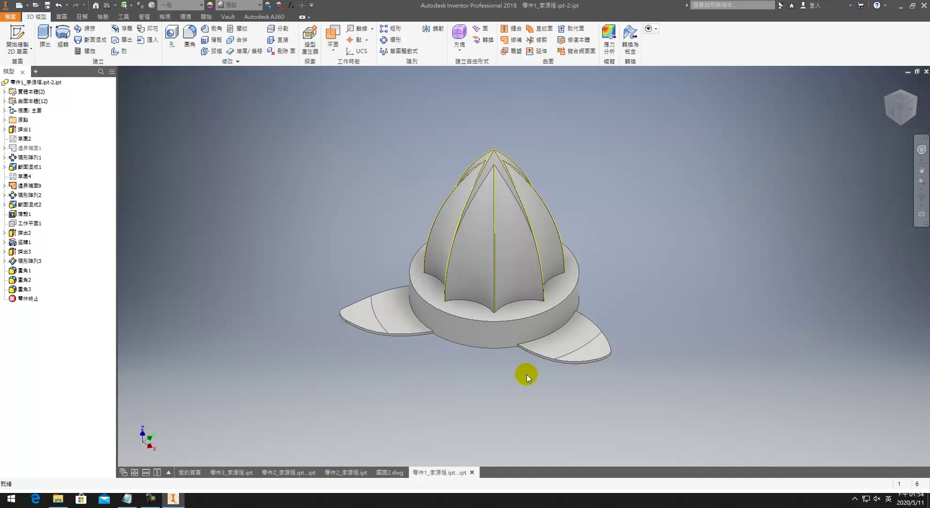
Step: Start a sketch on the part's underside face and project the petal arc, centre point and X axis
{"action": "middle_click_drag", "start_coordinate": [527, 377], "coordinate": [506, 233], "text": "shift"}
{"action": "scroll", "coordinate": [511, 204], "scroll_direction": "down", "scroll_amount": 4}
{"action": "scroll", "coordinate": [525, 209], "scroll_direction": "down", "scroll_amount": 2}
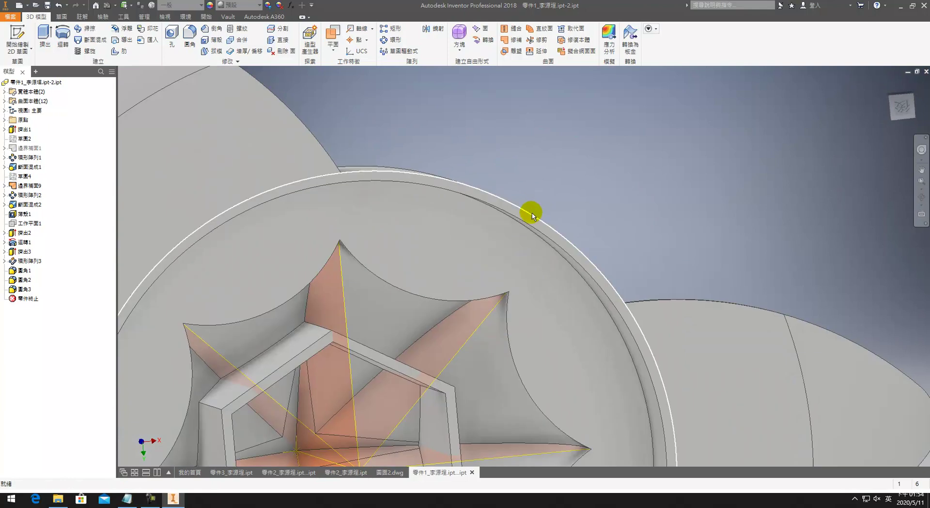
{"action": "left_click", "coordinate": [535, 222]}
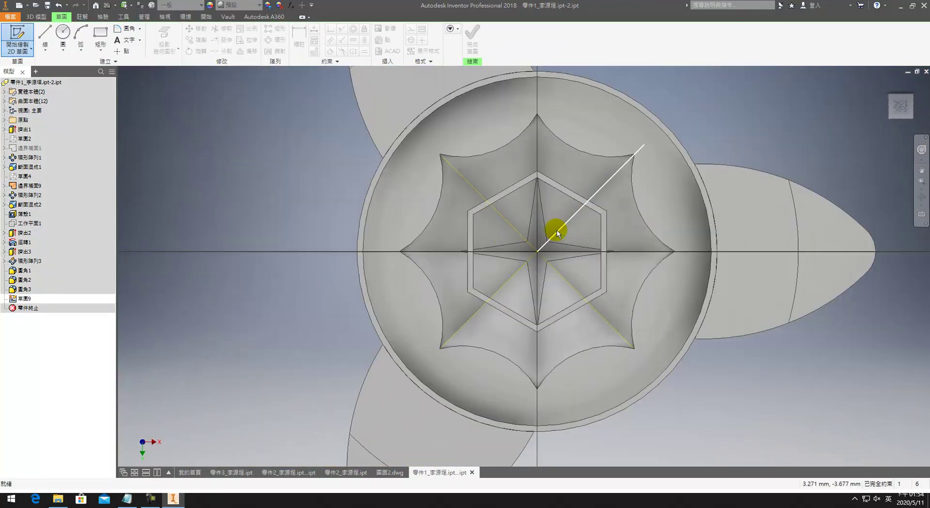
{"action": "left_click", "coordinate": [163, 60]}
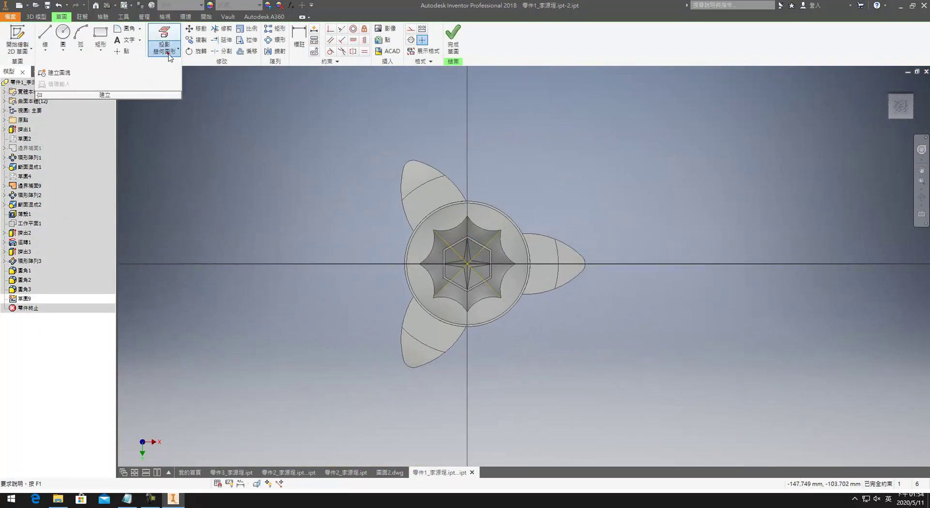
{"action": "key", "text": "p"}
{"action": "left_click", "coordinate": [415, 161]}
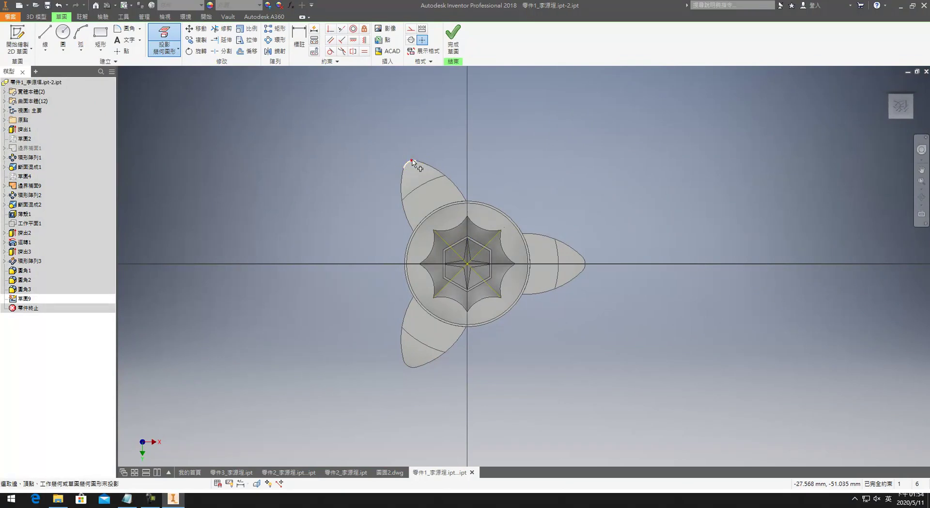
{"action": "left_click", "coordinate": [401, 181]}
{"action": "left_click", "coordinate": [477, 262]}
{"action": "left_click", "coordinate": [9, 149]}
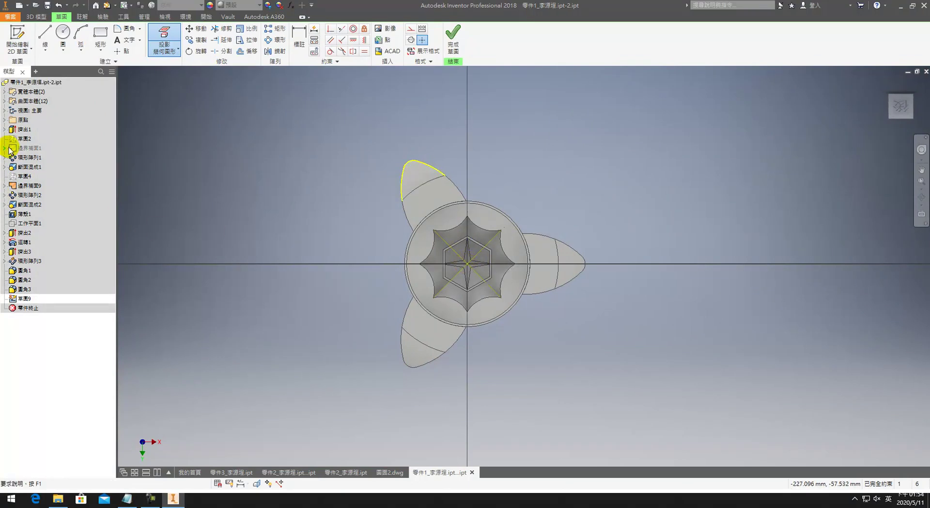
{"action": "left_click", "coordinate": [4, 119]}
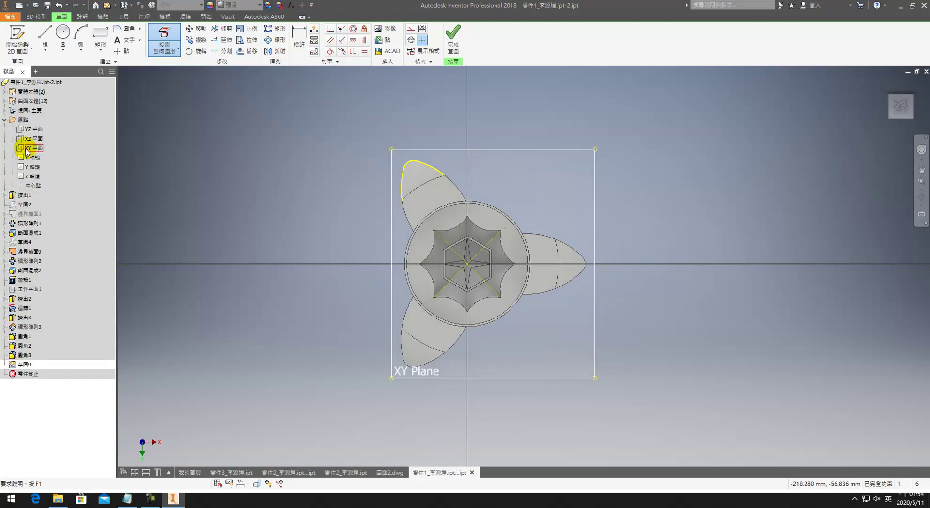
{"action": "left_click", "coordinate": [25, 156]}
{"action": "left_click", "coordinate": [396, 278]}
Step: Draw lines along the X axis and up to the petal arc endpoint, dimensioned at 120°
{"action": "key", "text": "l"}
{"action": "left_click", "coordinate": [607, 264]}
{"action": "left_click", "coordinate": [467, 263]}
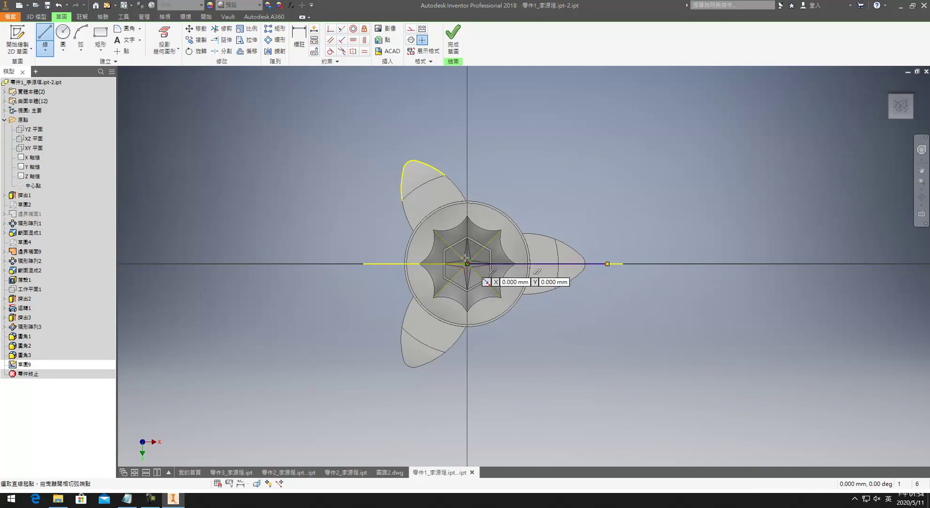
{"action": "left_click", "coordinate": [408, 163]}
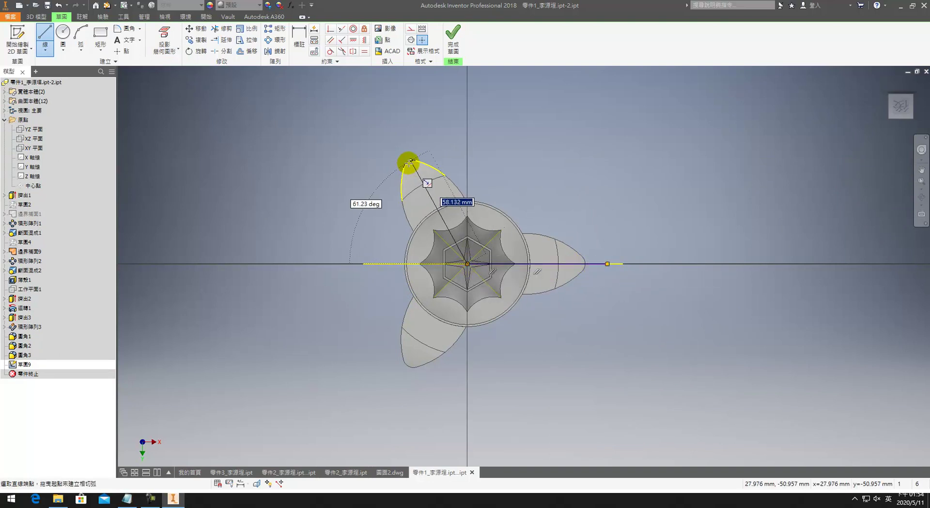
{"action": "scroll", "coordinate": [407, 165], "scroll_direction": "down", "scroll_amount": 3}
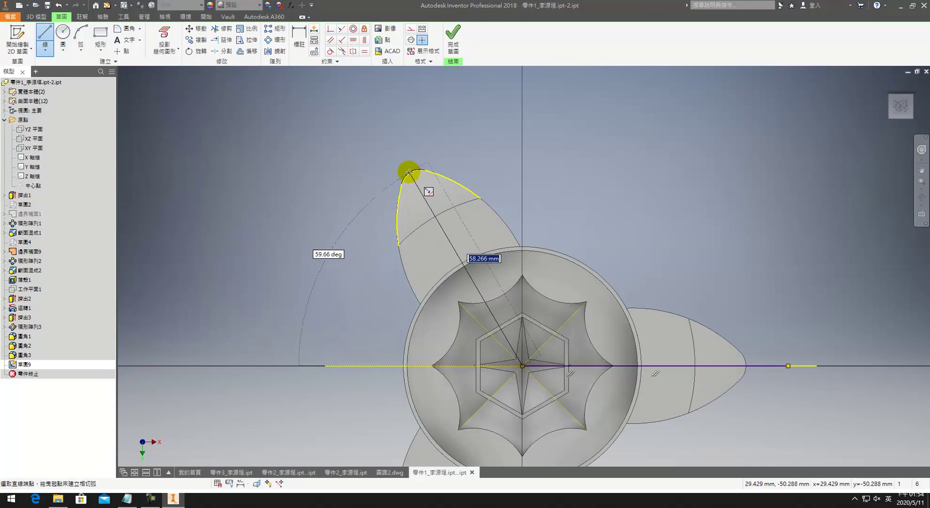
{"action": "left_click", "coordinate": [408, 171]}
{"action": "key", "text": "Escape"}
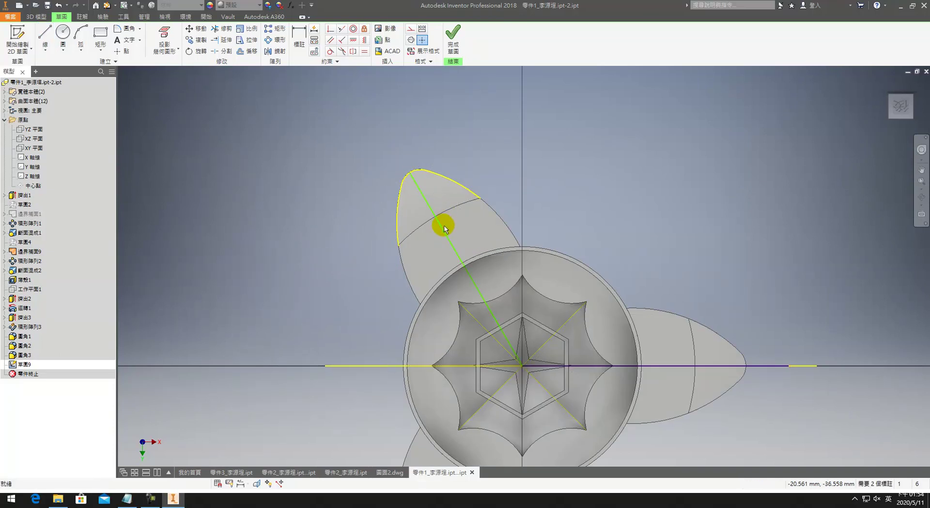
{"action": "key", "text": "d"}
{"action": "left_click", "coordinate": [444, 225]}
{"action": "left_click", "coordinate": [670, 366]}
{"action": "left_click", "coordinate": [688, 296]}
{"action": "type", "text": "12"}
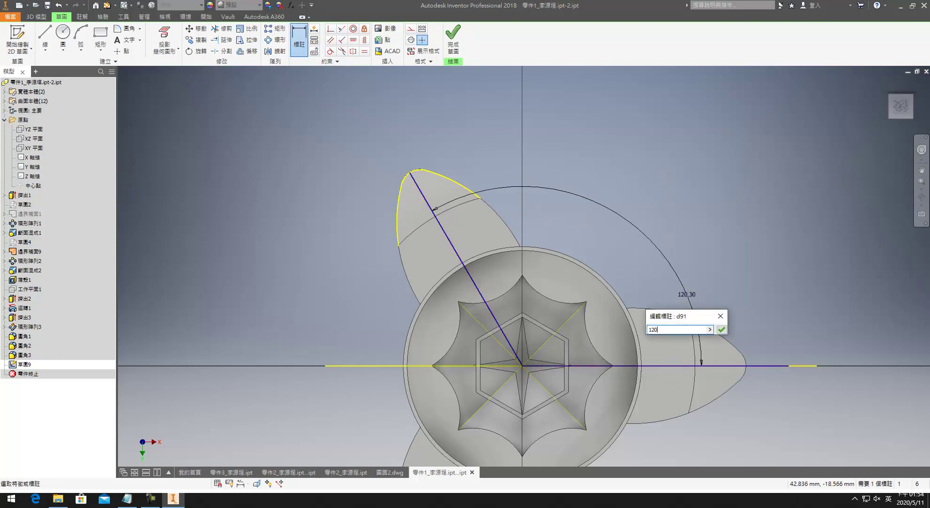
{"action": "type", "text": "0"}
{"action": "key", "text": "Return"}
{"action": "key", "text": "Escape"}
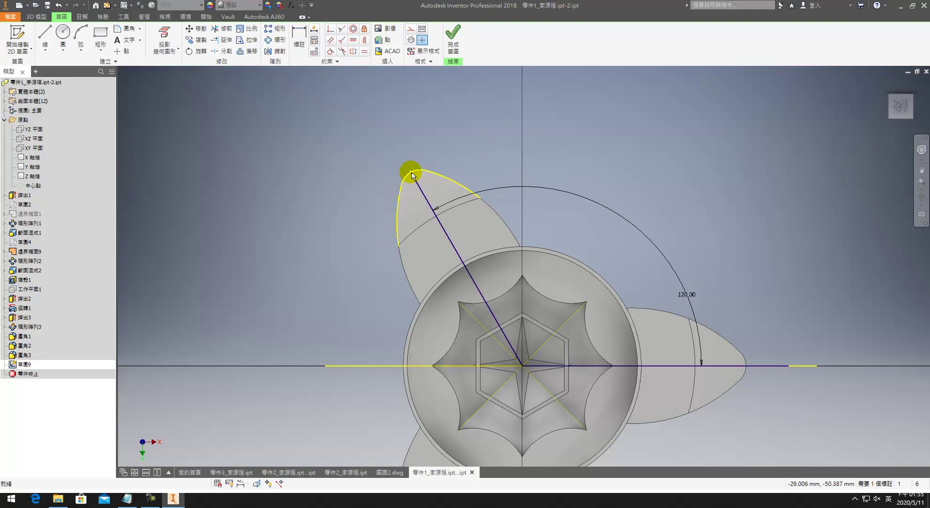
Step: Close the profile with 10 and 95 segments, a vertical constraint and a 69.18 dimension
{"action": "key", "text": "l"}
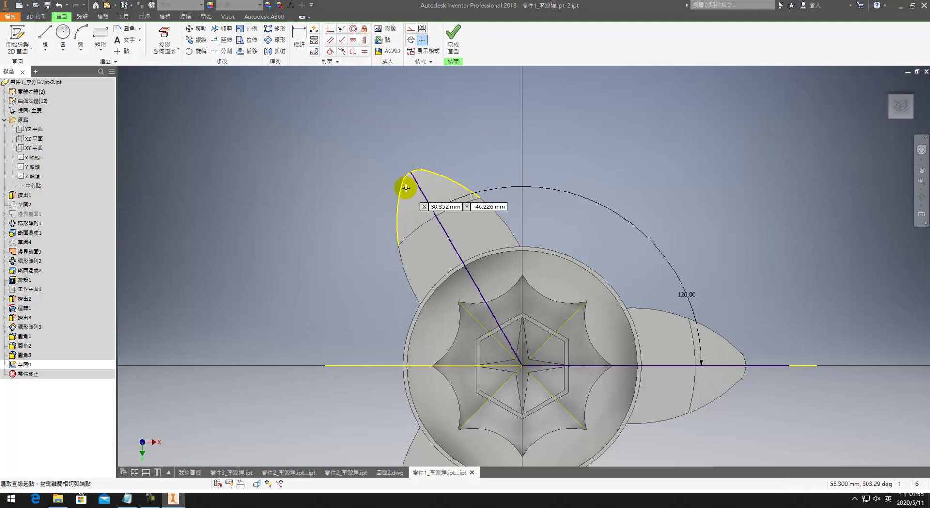
{"action": "left_click", "coordinate": [409, 172]}
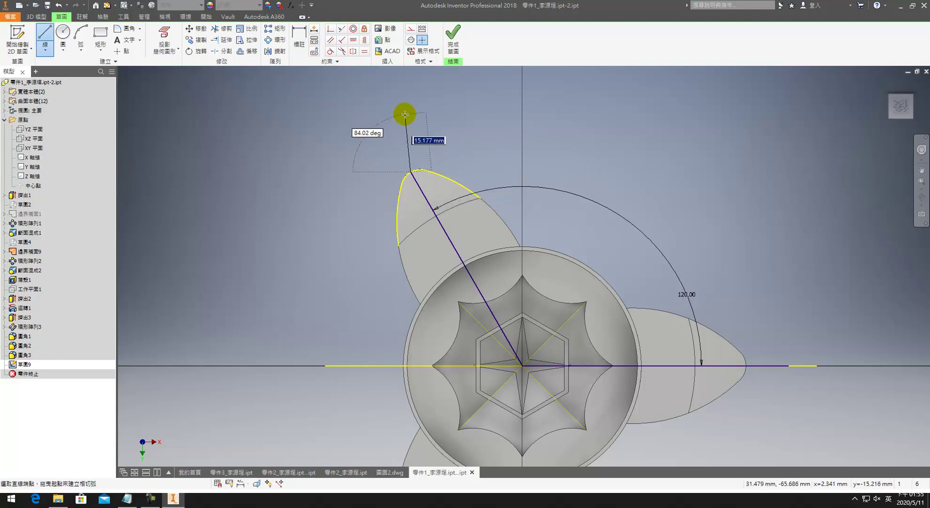
{"action": "type", "text": "10"}
{"action": "key", "text": "Return"}
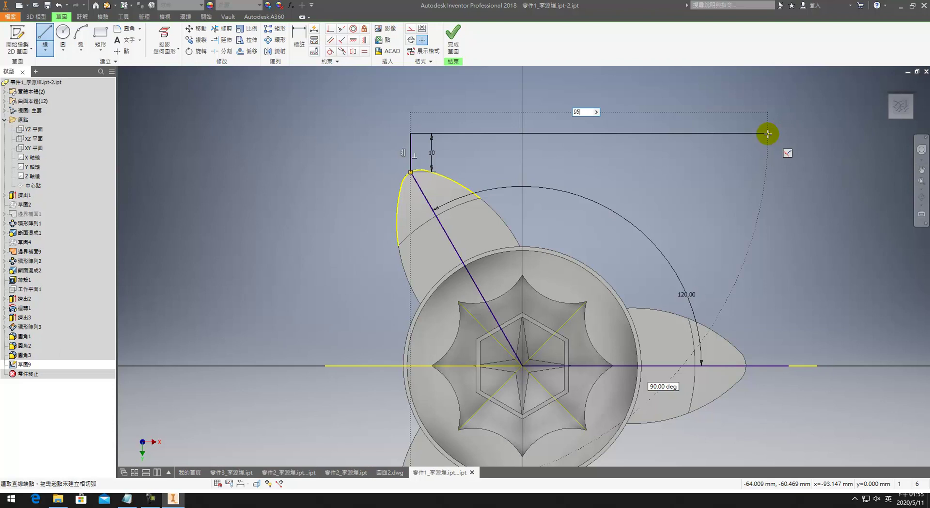
{"action": "type", "text": "95"}
{"action": "left_click", "coordinate": [768, 134]}
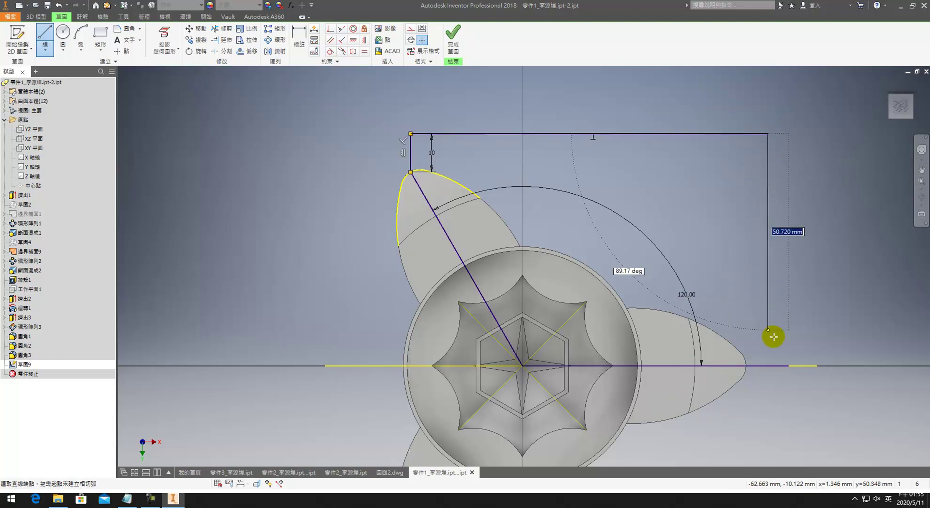
{"action": "left_click", "coordinate": [787, 364]}
{"action": "key", "text": "Escape"}
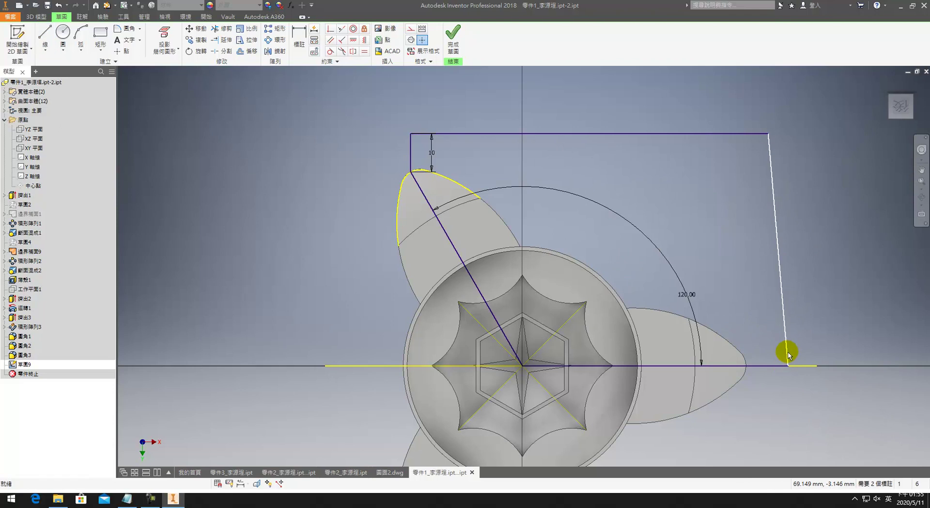
{"action": "left_click", "coordinate": [780, 232]}
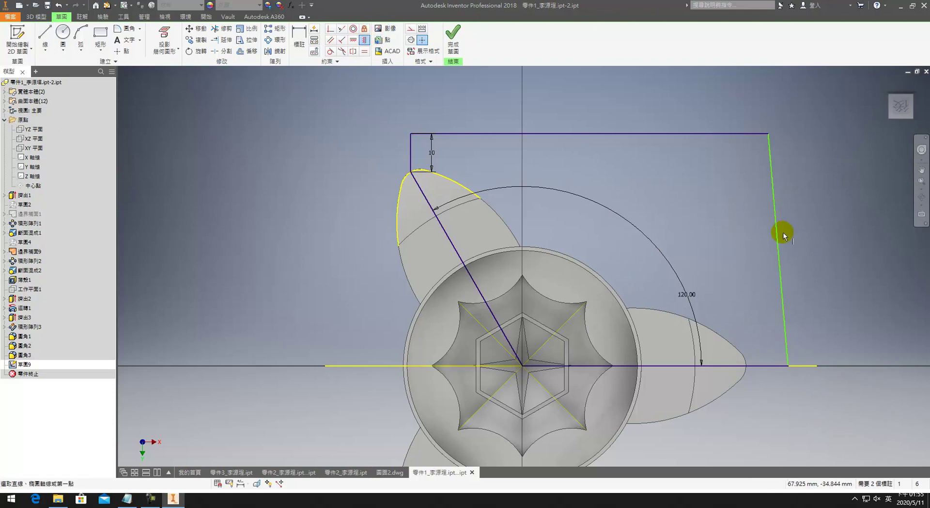
{"action": "key", "text": "Escape"}
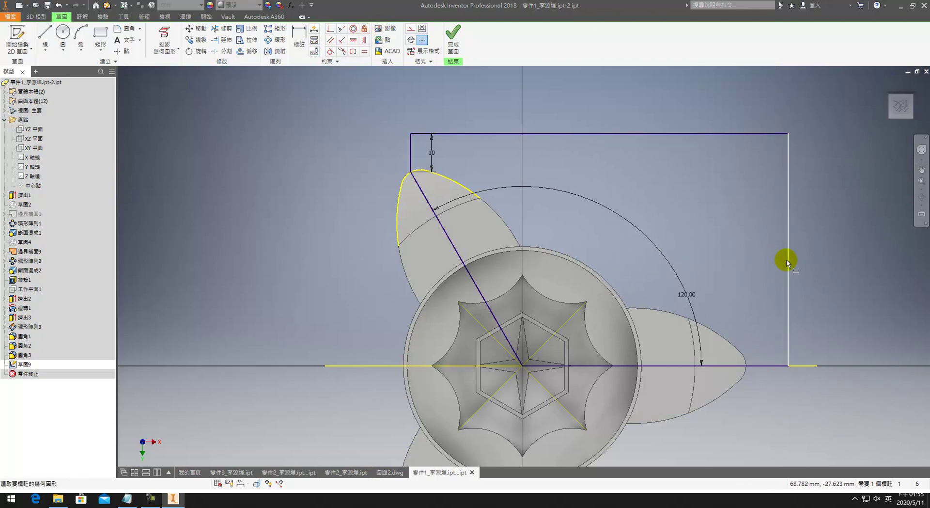
{"action": "key", "text": "d"}
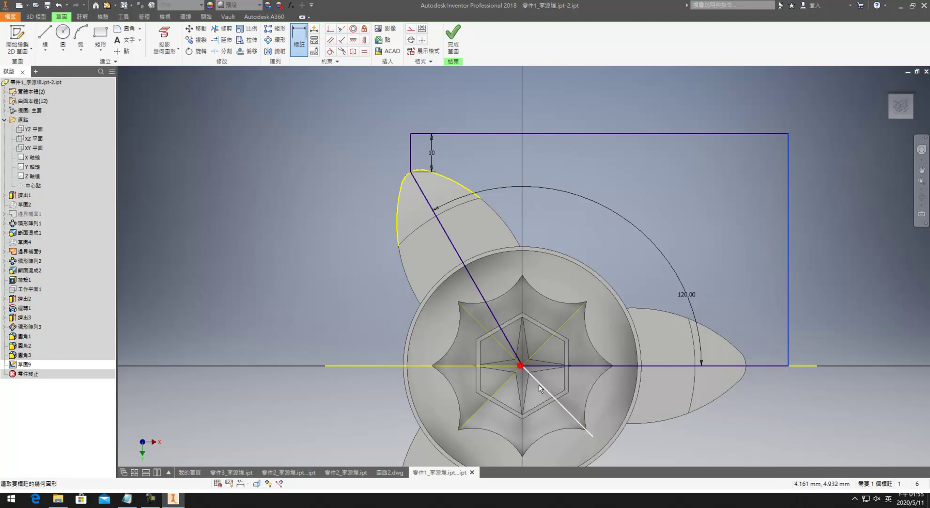
{"action": "left_click", "coordinate": [541, 391]}
{"action": "left_click", "coordinate": [576, 426]}
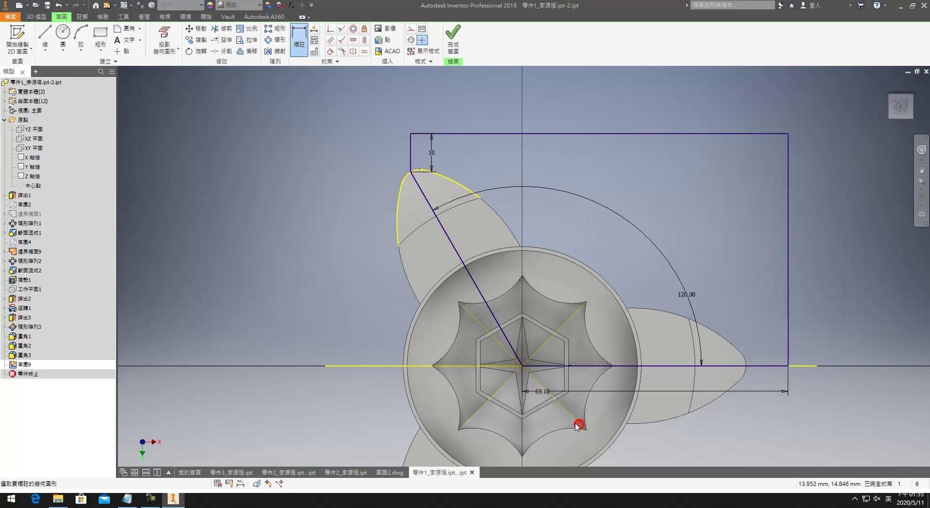
Step: Extrude the sketch profile 116.250 mm in the flipped direction
{"action": "key", "text": "e"}
{"action": "left_click", "coordinate": [537, 280]}
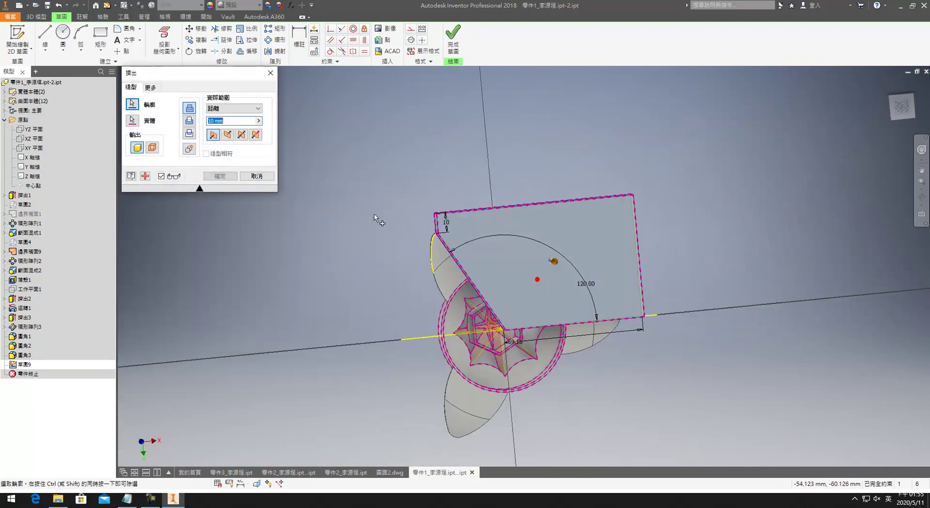
{"action": "left_click", "coordinate": [228, 135]}
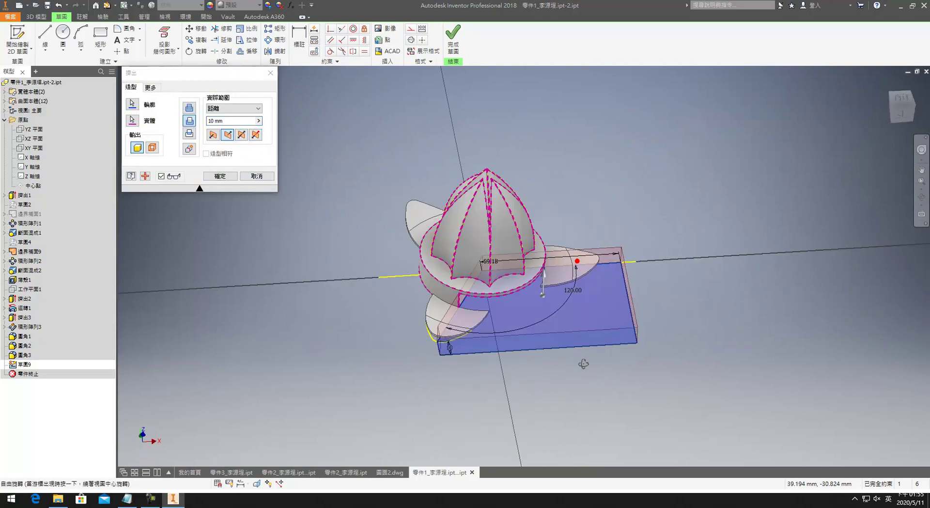
{"action": "left_click_drag", "start_coordinate": [543, 277], "coordinate": [567, 121]}
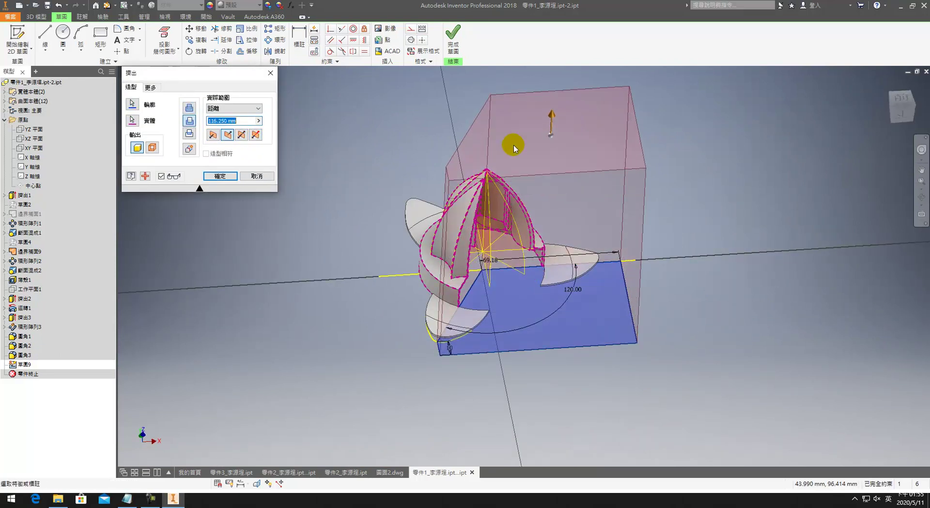
{"action": "left_click", "coordinate": [219, 175]}
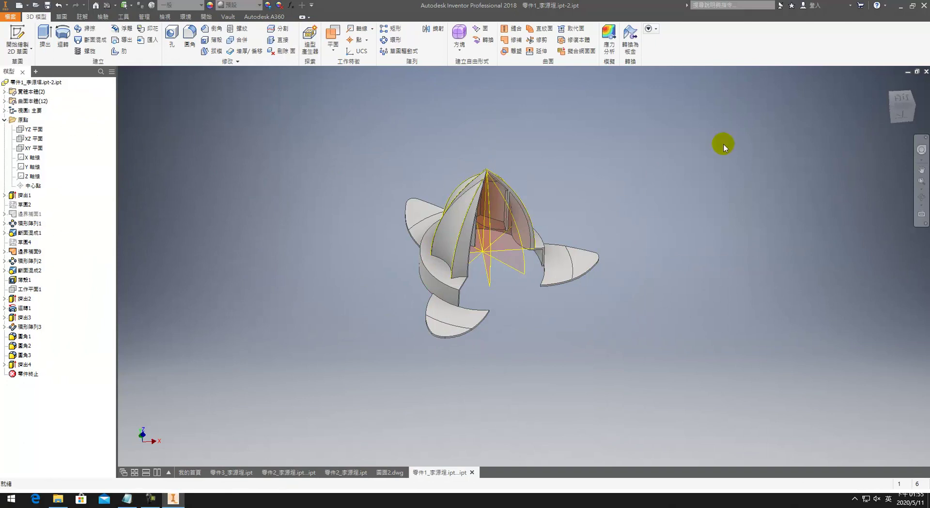
{"action": "middle_click_drag", "start_coordinate": [489, 271], "coordinate": [571, 160], "text": "shift"}
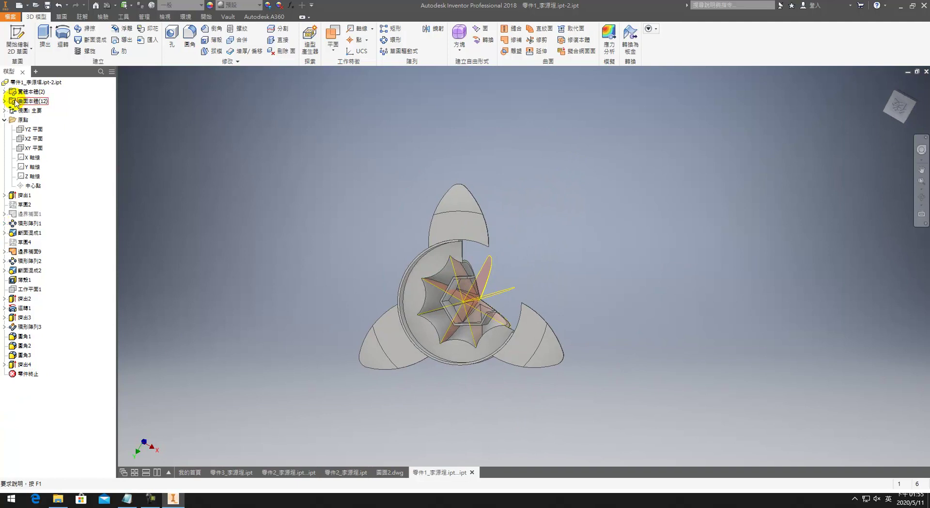
Step: Edit Extrusion4 so it cuts the part's solid body, then return to the home view
{"action": "right_click", "coordinate": [21, 368]}
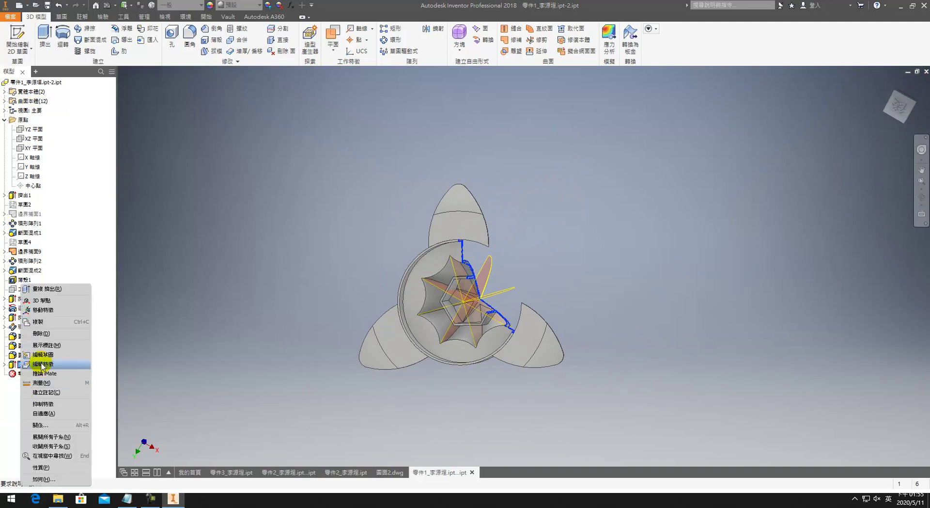
{"action": "left_click", "coordinate": [43, 364]}
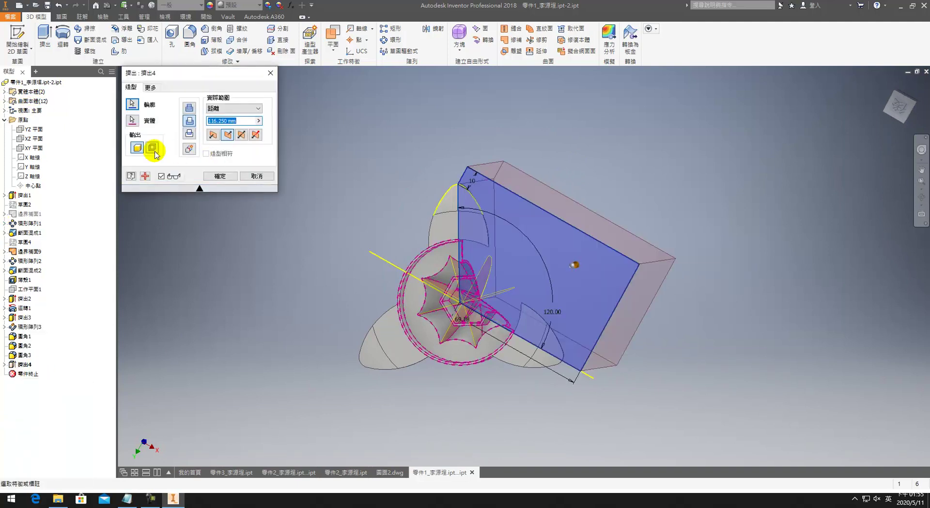
{"action": "left_click", "coordinate": [133, 120]}
{"action": "left_click", "coordinate": [447, 234]}
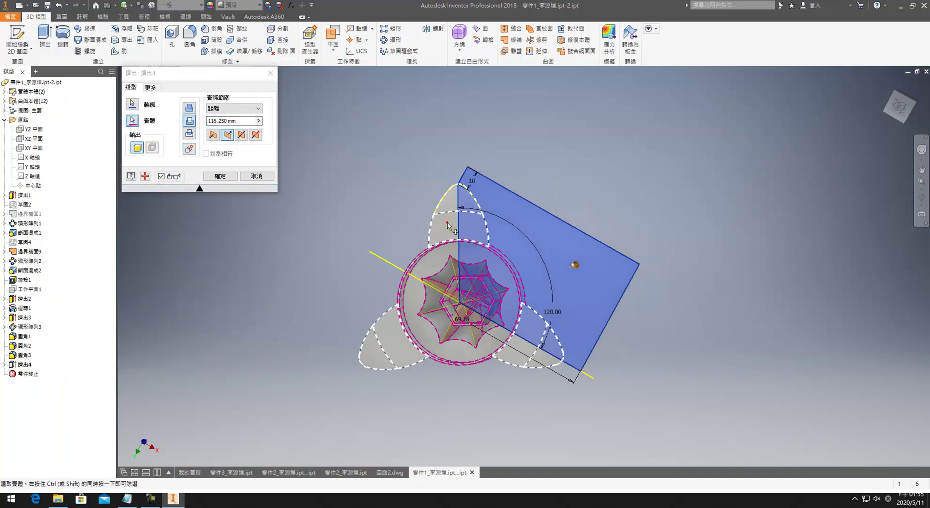
{"action": "left_click", "coordinate": [220, 176]}
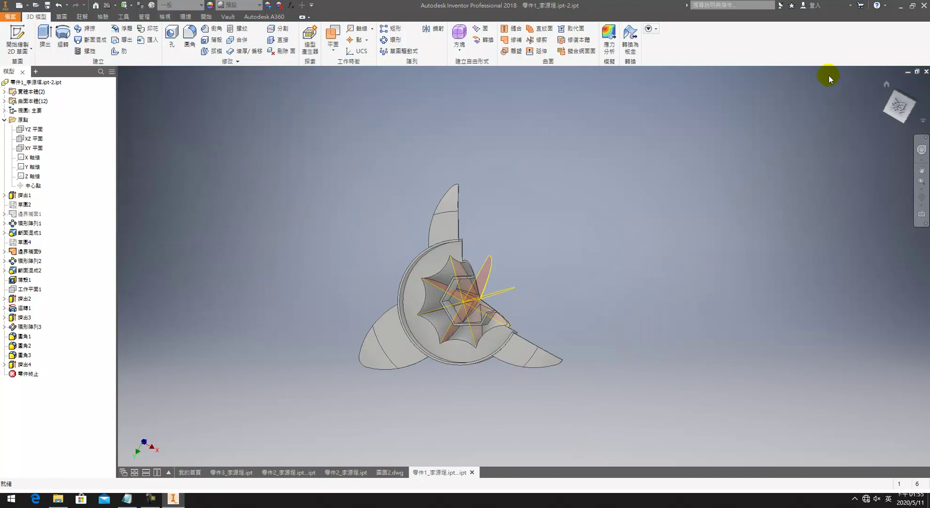
{"action": "left_click", "coordinate": [887, 84]}
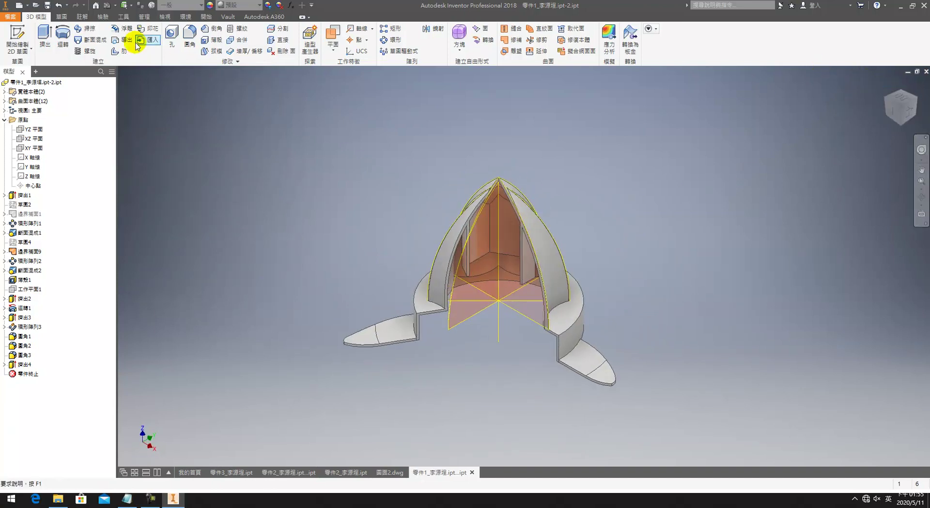
Step: On 圖面2.dwg, start a base view of the juicer cone and set its scale to 1:1
{"action": "left_click", "coordinate": [389, 472]}
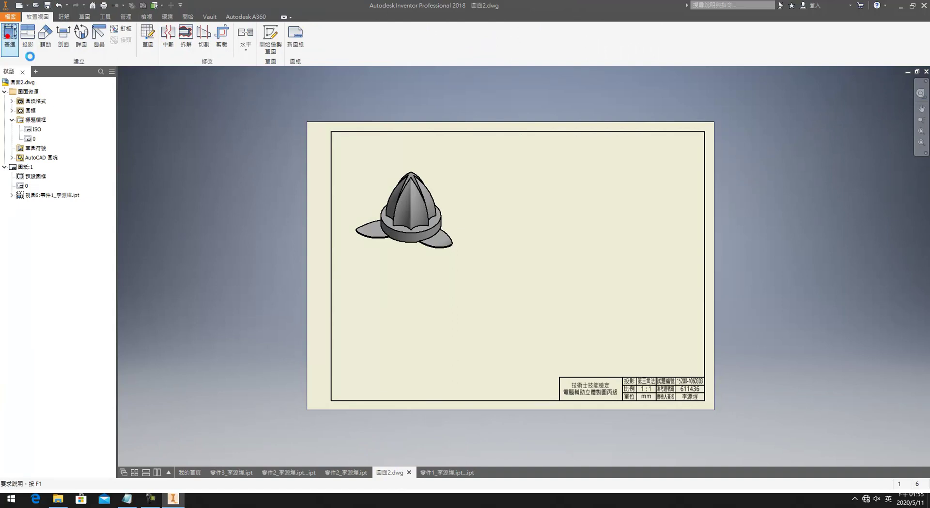
{"action": "left_click", "coordinate": [9, 36]}
{"action": "left_click", "coordinate": [477, 213]}
{"action": "left_click", "coordinate": [507, 230]}
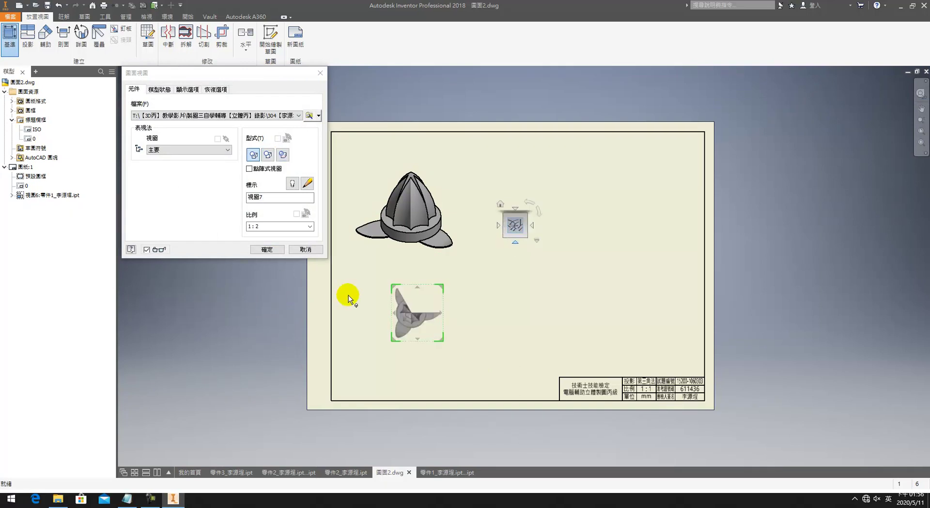
{"action": "left_click", "coordinate": [275, 226]}
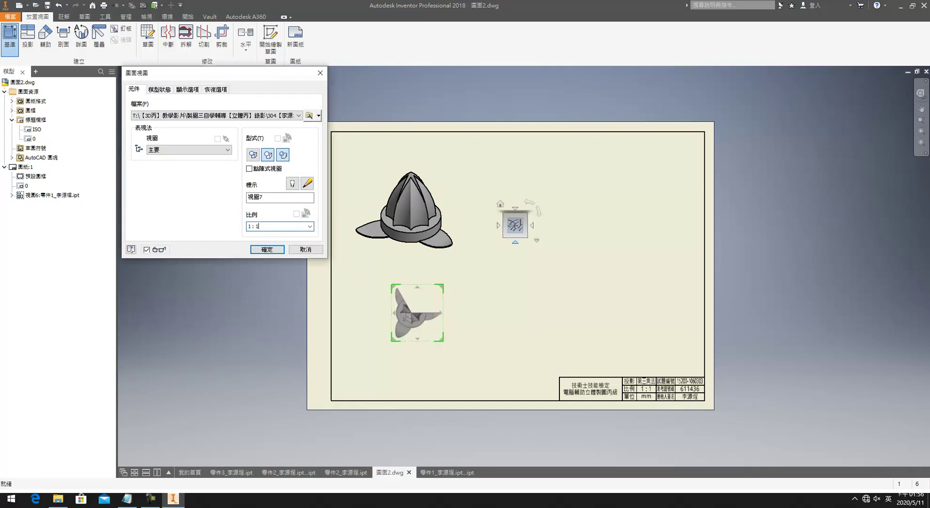
Step: Turn the preview to an isometric cutaway orientation and place it at the sheet's lower left
{"action": "left_click", "coordinate": [482, 248]}
{"action": "left_click", "coordinate": [466, 265]}
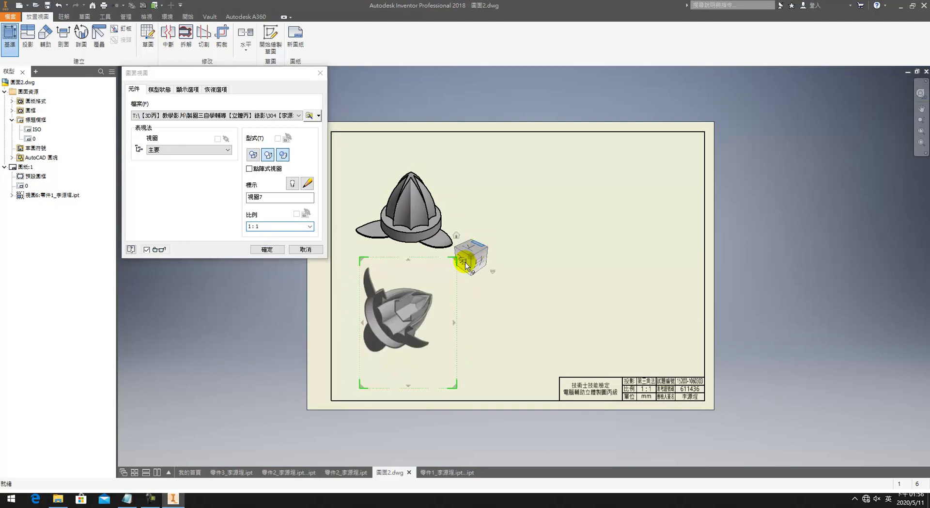
{"action": "left_click", "coordinate": [487, 234]}
{"action": "left_click", "coordinate": [488, 234]}
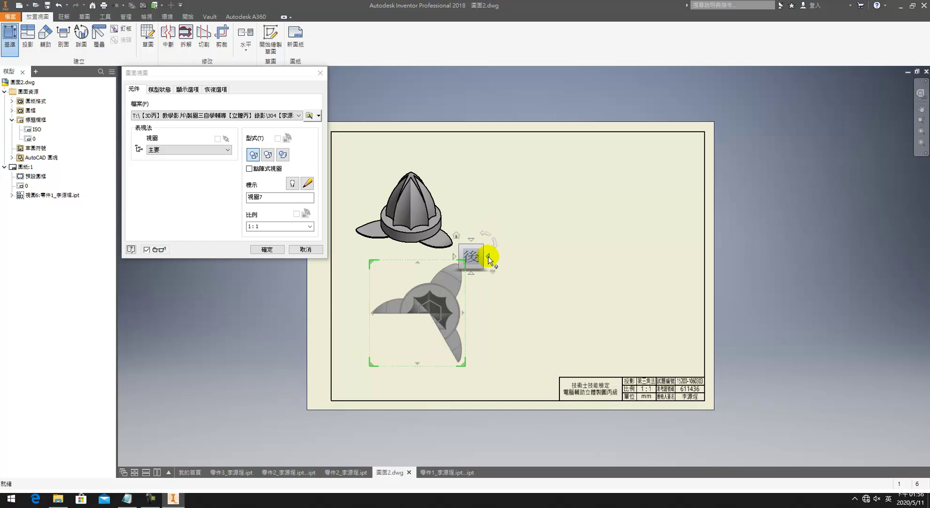
{"action": "left_click", "coordinate": [493, 243]}
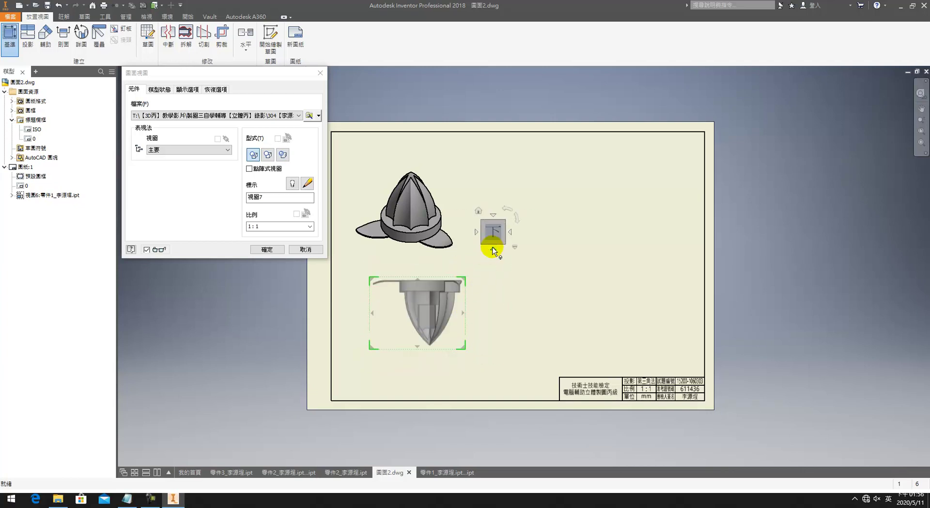
{"action": "left_click", "coordinate": [501, 222]}
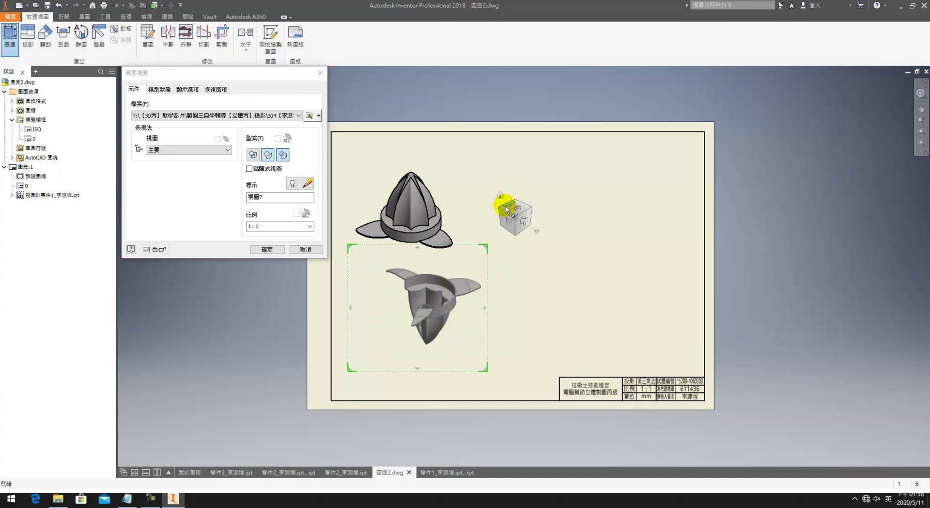
{"action": "left_click", "coordinate": [502, 208]}
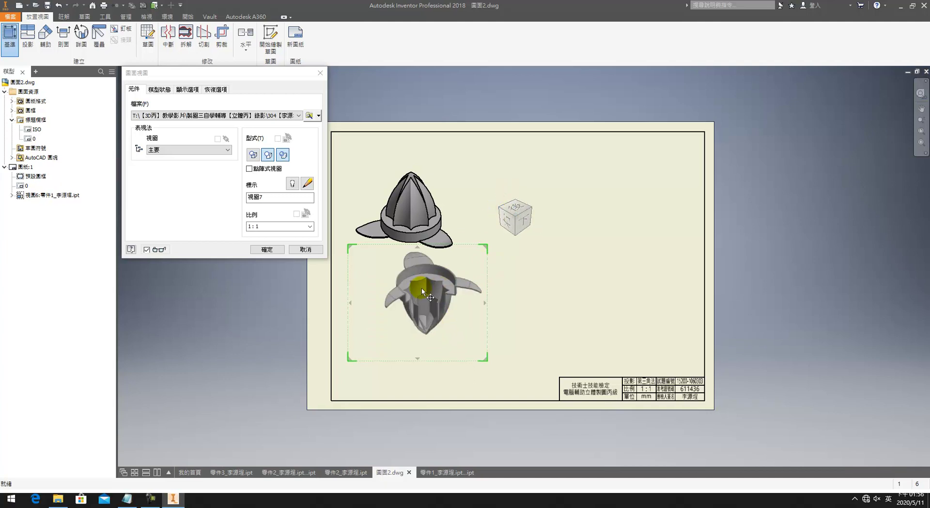
{"action": "mouse_move", "coordinate": [421, 287]}
{"action": "left_mouse_down"}
{"action": "mouse_move", "coordinate": [410, 311]}
{"action": "mouse_move", "coordinate": [400, 309]}
{"action": "left_mouse_up"}
{"action": "left_click", "coordinate": [258, 248]}
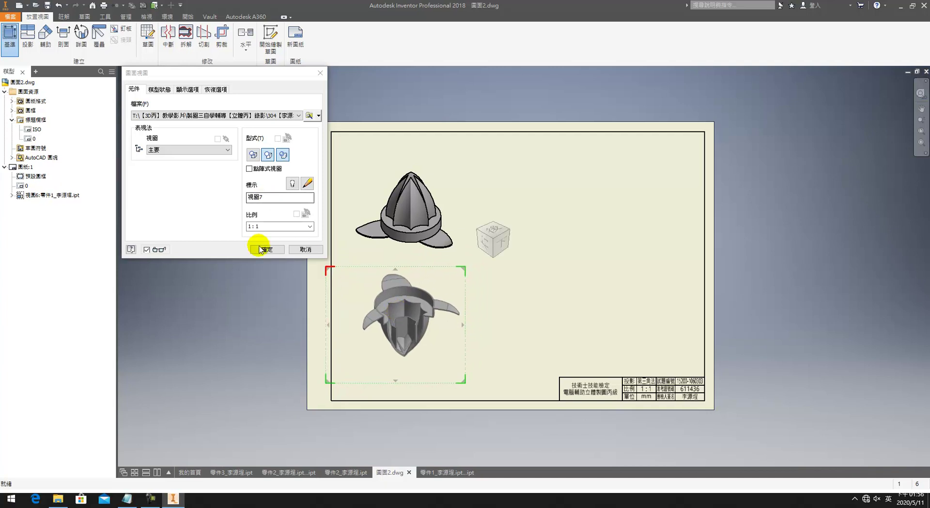
Step: Give the lower cutaway view's edges a new line weight through Properties
{"action": "scroll", "coordinate": [427, 344], "scroll_direction": "up", "scroll_amount": 3}
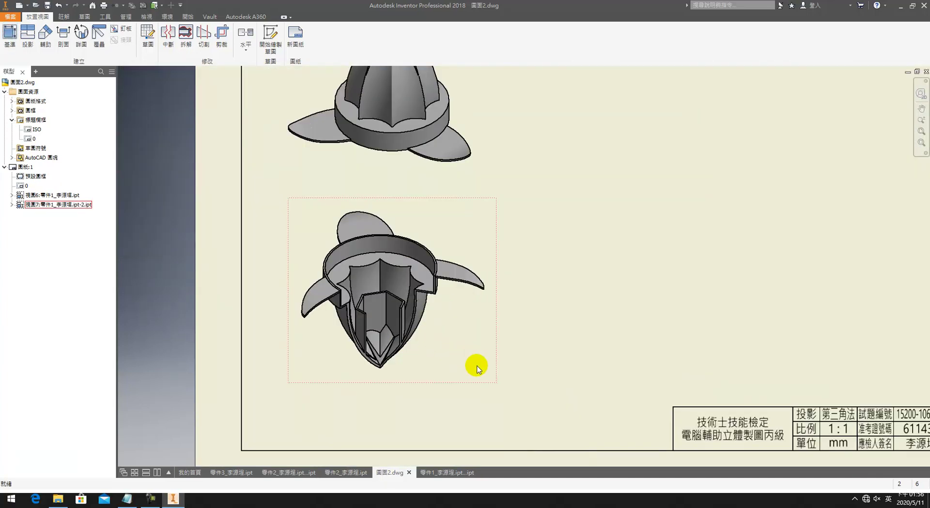
{"action": "left_click", "coordinate": [477, 368]}
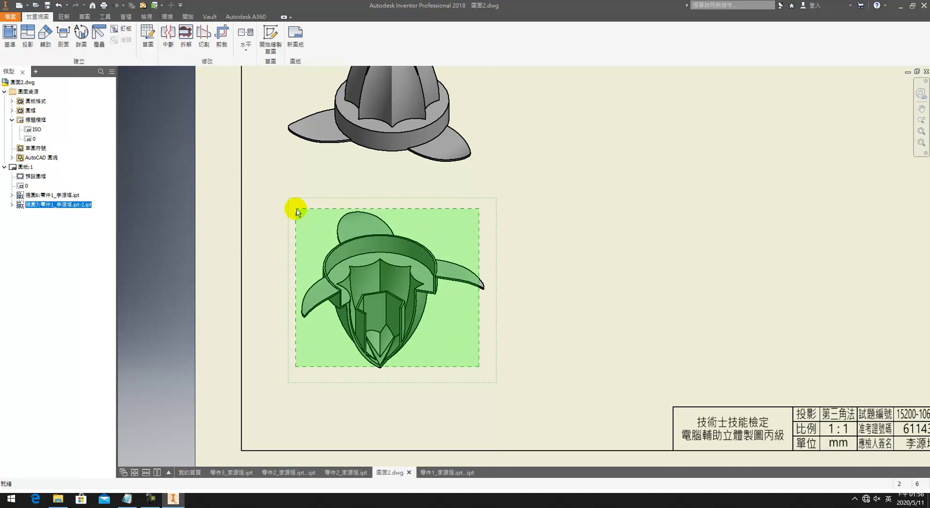
{"action": "left_click_drag", "start_coordinate": [297, 212], "coordinate": [297, 209]}
{"action": "left_click_drag", "start_coordinate": [489, 373], "coordinate": [300, 207]}
{"action": "right_click", "coordinate": [344, 224]}
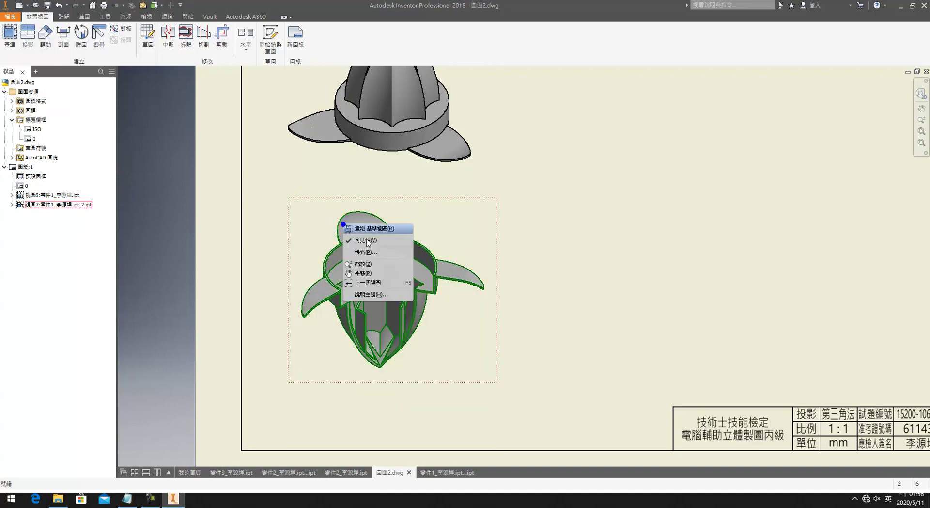
{"action": "left_click", "coordinate": [394, 252]}
{"action": "left_click", "coordinate": [194, 117]}
{"action": "left_click", "coordinate": [197, 118]}
{"action": "left_click", "coordinate": [198, 118]}
{"action": "left_click", "coordinate": [221, 153]}
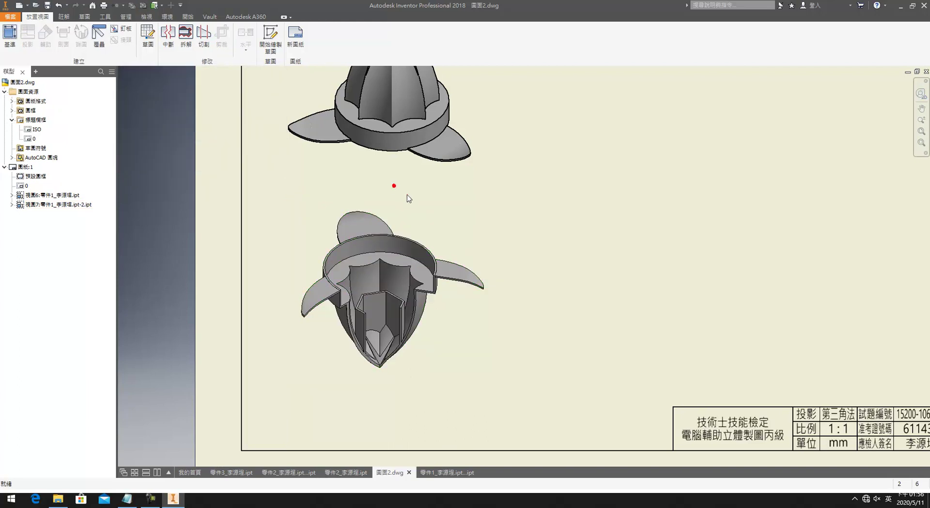
Step: Select the upper shaded view's edges and pick a new line weight for them
{"action": "middle_click_drag", "start_coordinate": [396, 189], "coordinate": [448, 311]}
{"action": "mouse_move", "coordinate": [483, 270]}
{"action": "left_mouse_down"}
{"action": "mouse_move", "coordinate": [285, 144]}
{"action": "mouse_move", "coordinate": [280, 111]}
{"action": "mouse_move", "coordinate": [291, 115]}
{"action": "left_mouse_up"}
{"action": "right_click", "coordinate": [382, 142]}
{"action": "left_click", "coordinate": [415, 180]}
{"action": "left_click", "coordinate": [196, 116]}
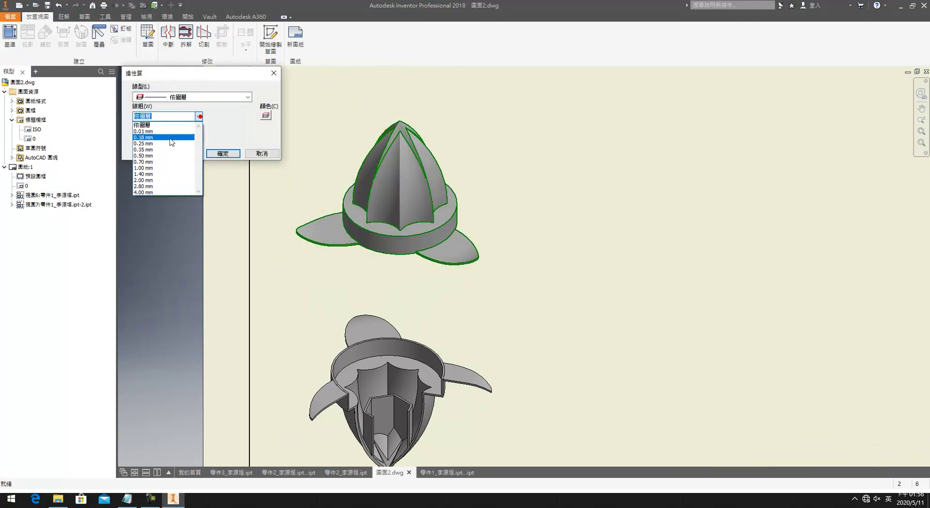
{"action": "left_click", "coordinate": [162, 136]}
Step: Apply the upper view's new line weight and nudge that view slightly up-left
{"action": "left_click", "coordinate": [223, 153]}
{"action": "scroll", "coordinate": [493, 225], "scroll_direction": "down", "scroll_amount": 5}
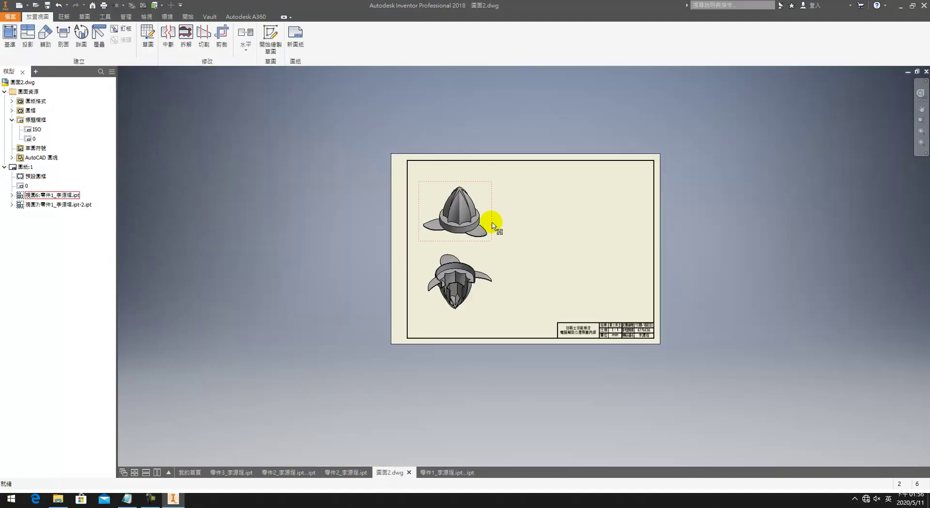
{"action": "left_click_drag", "start_coordinate": [488, 209], "coordinate": [481, 205]}
{"action": "left_click", "coordinate": [493, 274]}
Step: Start a new base view and try different part files from the File list
{"action": "left_click", "coordinate": [481, 266]}
{"action": "left_click", "coordinate": [9, 34]}
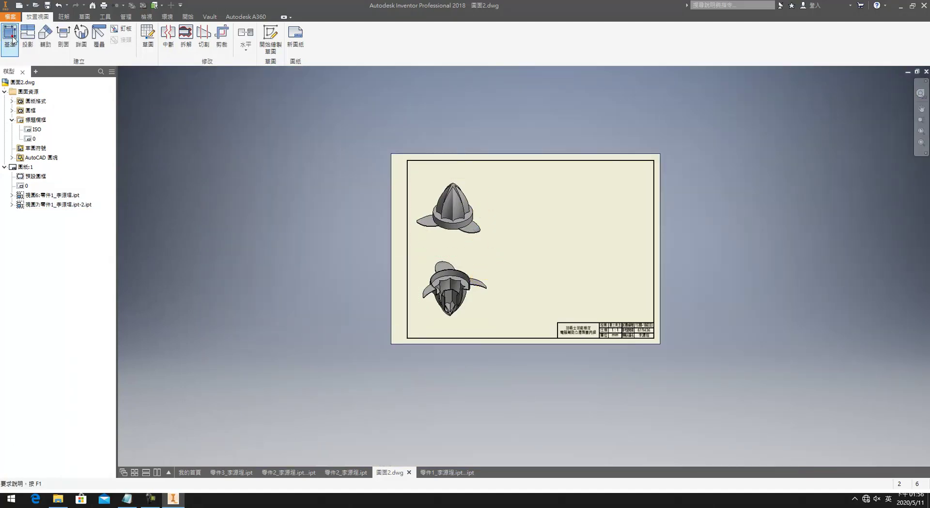
{"action": "left_click", "coordinate": [145, 115]}
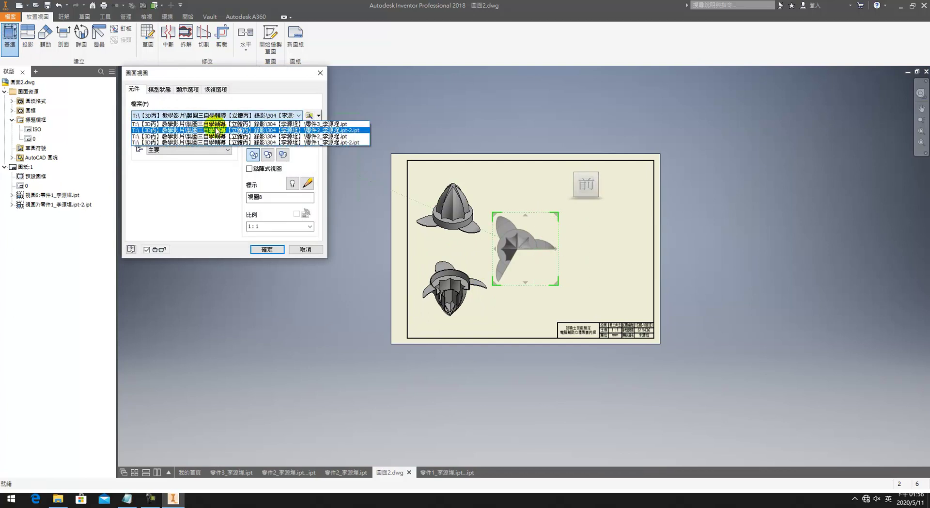
{"action": "left_click", "coordinate": [215, 127]}
{"action": "left_click", "coordinate": [240, 117]}
{"action": "left_click", "coordinate": [236, 123]}
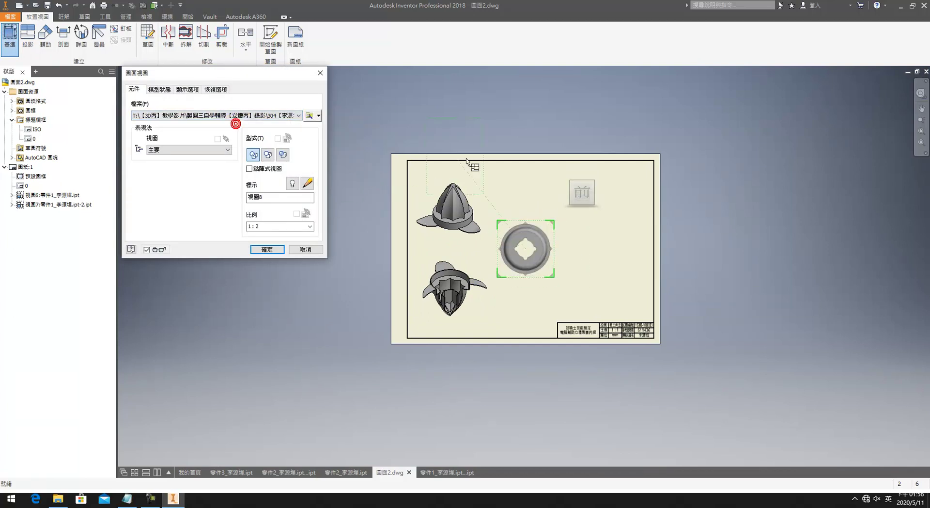
{"action": "left_click", "coordinate": [240, 116]}
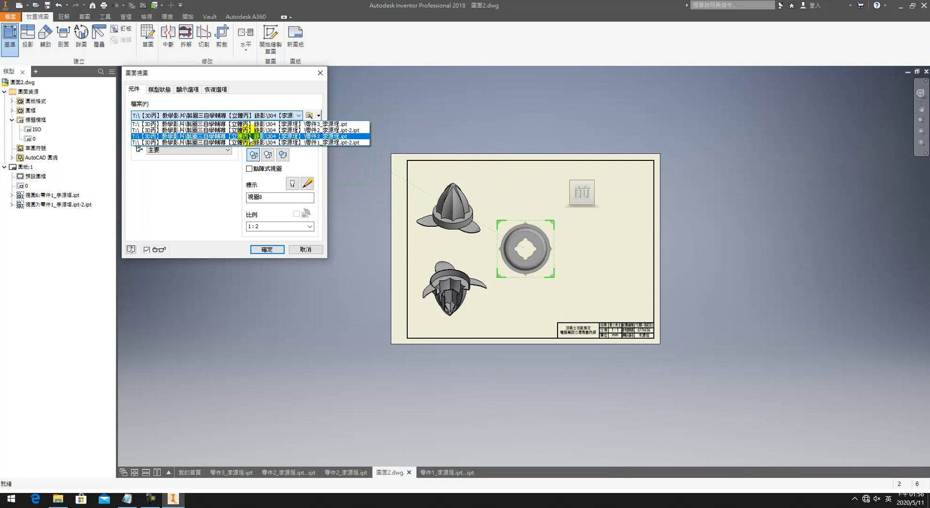
{"action": "left_click", "coordinate": [320, 110]}
Step: Browse to the part 1 file twice, then cancel and abandon the base view
{"action": "left_click", "coordinate": [310, 116]}
{"action": "left_click", "coordinate": [193, 119]}
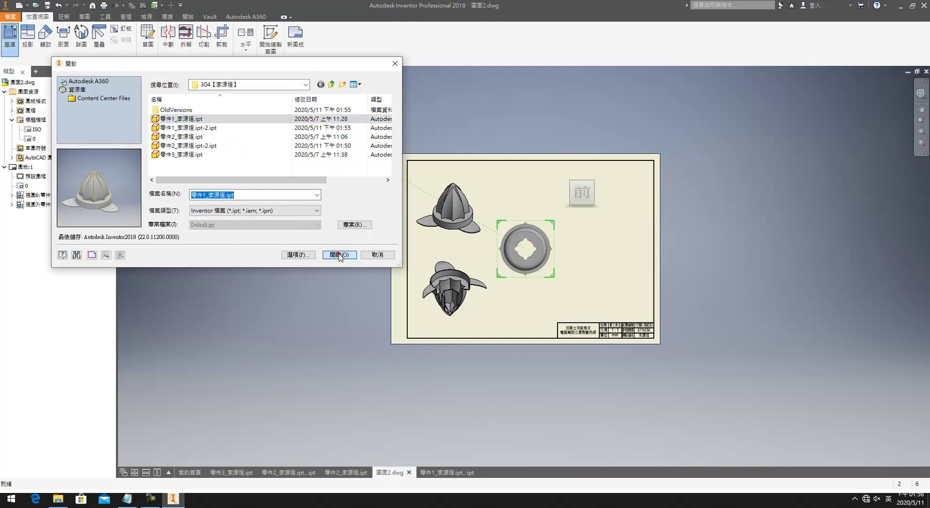
{"action": "left_click", "coordinate": [339, 254]}
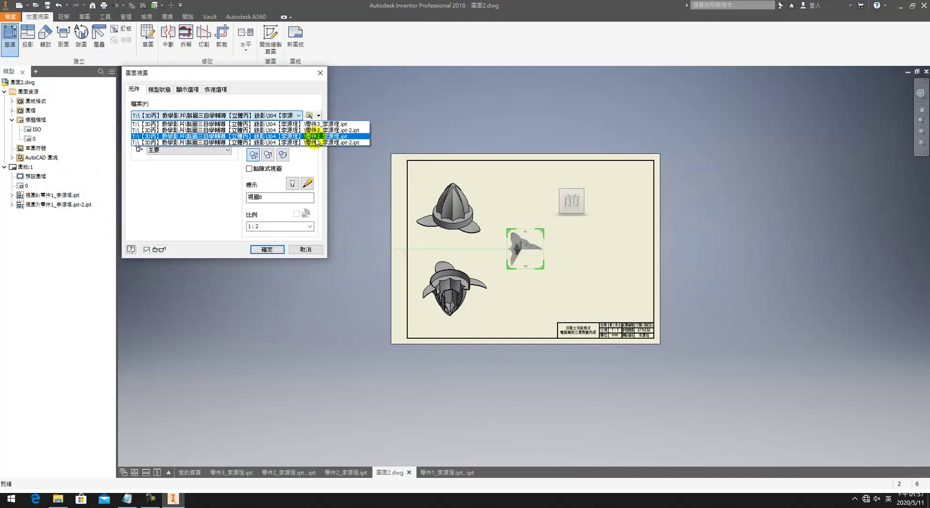
{"action": "left_click", "coordinate": [331, 141]}
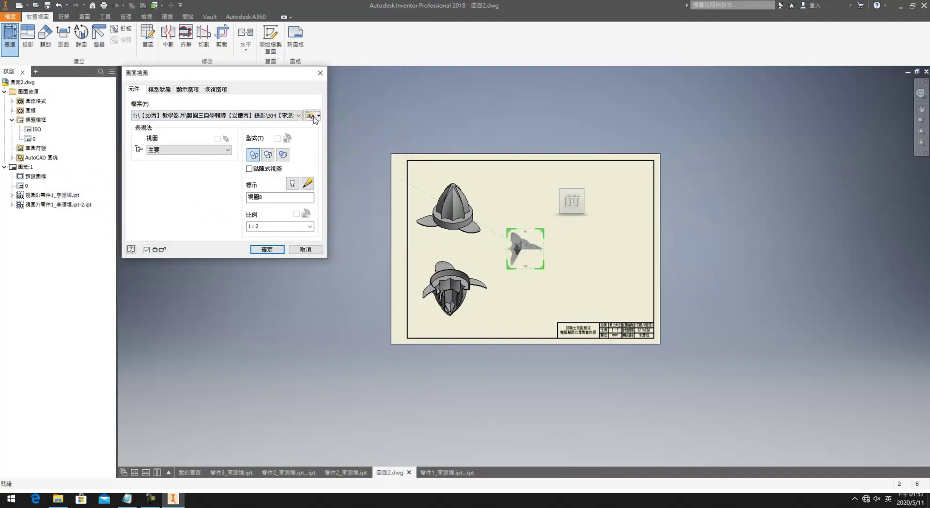
{"action": "left_click", "coordinate": [309, 116]}
{"action": "left_click", "coordinate": [192, 118]}
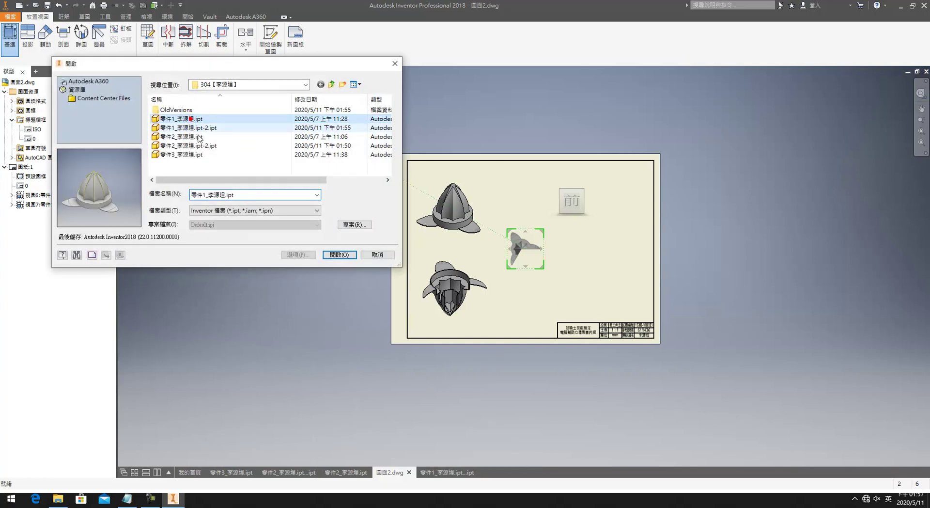
{"action": "left_click", "coordinate": [339, 254]}
{"action": "left_click", "coordinate": [298, 247]}
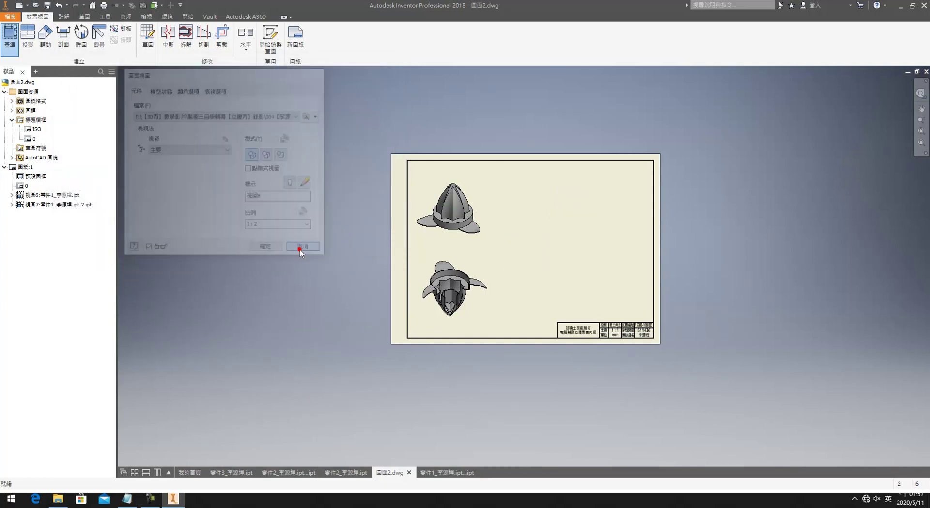
{"action": "left_click", "coordinate": [19, 58]}
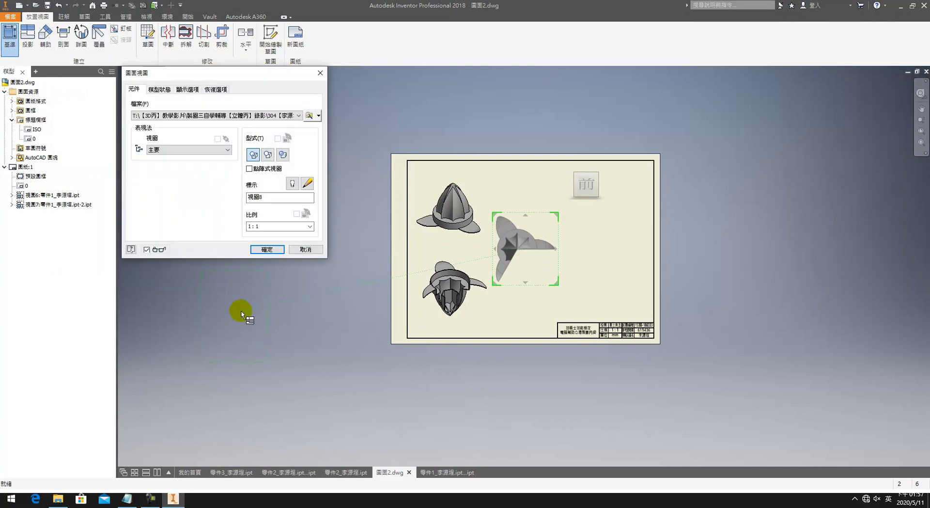
{"action": "key", "text": "Escape"}
Step: Open the part 1 file from disk in its own tab
{"action": "left_click", "coordinate": [361, 472]}
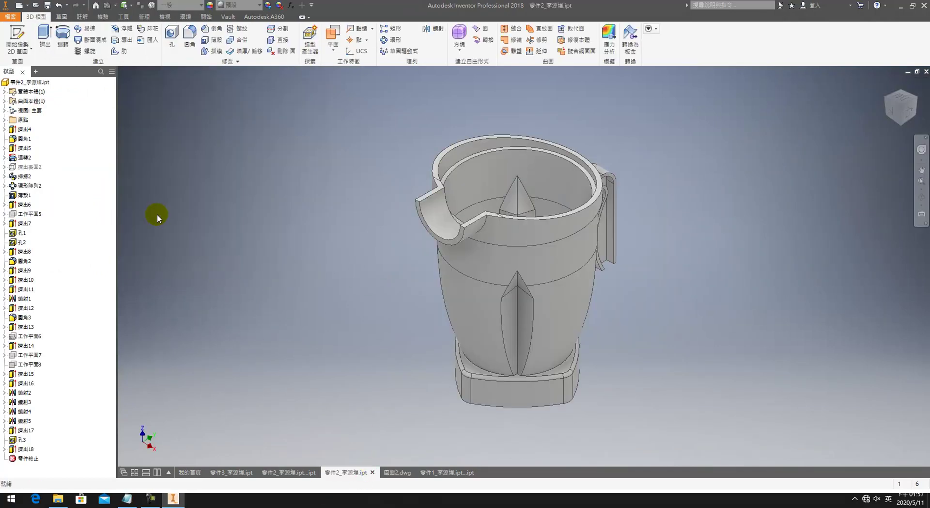
{"action": "left_click", "coordinate": [12, 17]}
{"action": "left_click", "coordinate": [30, 74]}
{"action": "left_click", "coordinate": [420, 199]}
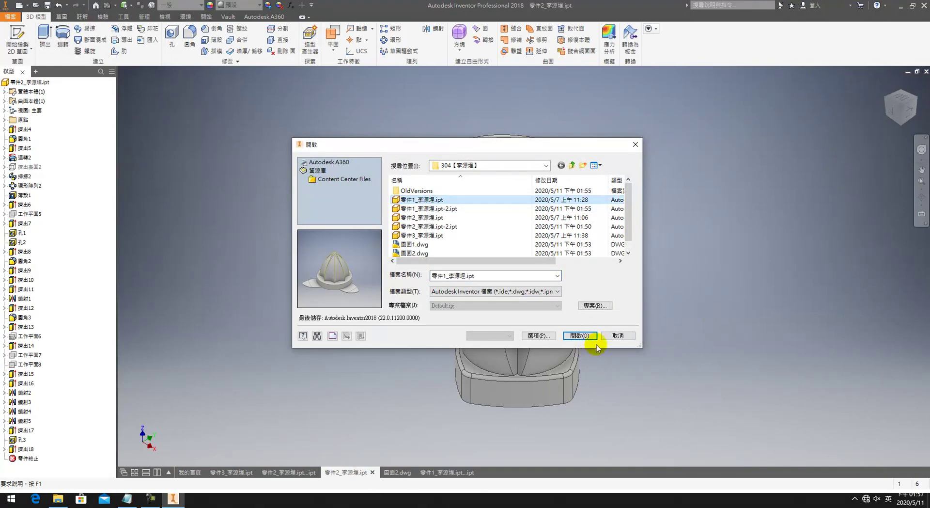
{"action": "left_click", "coordinate": [585, 334]}
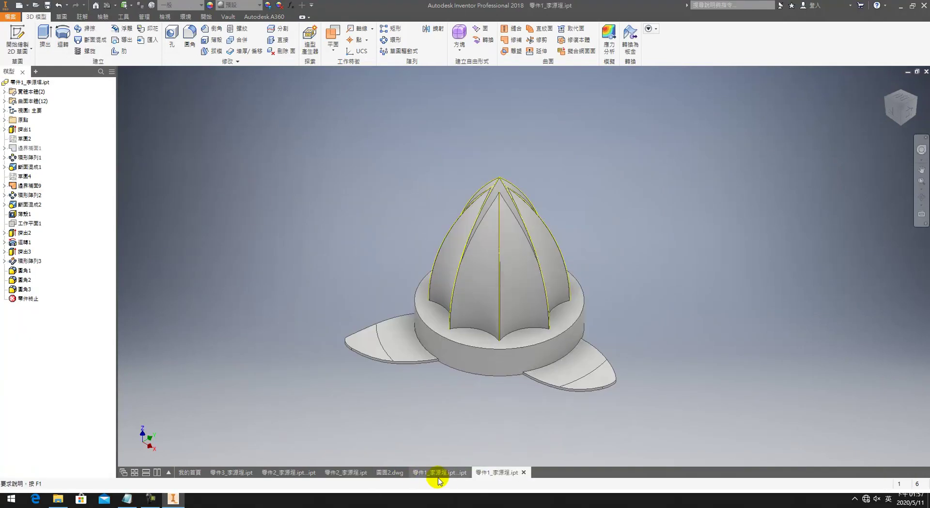
Step: Back in 圖面2.dwg, start a base view and choose the part 1 file for it
{"action": "left_click", "coordinate": [439, 474]}
{"action": "left_click", "coordinate": [389, 472]}
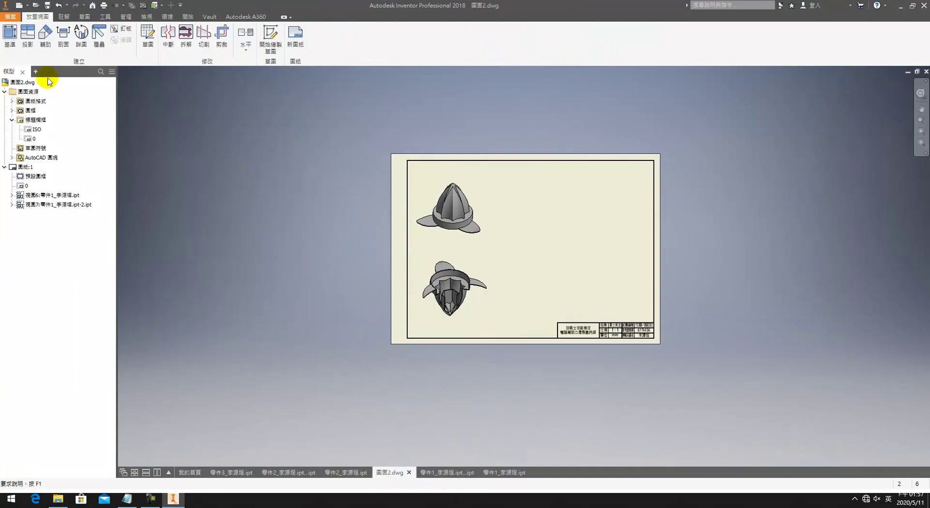
{"action": "left_click", "coordinate": [10, 34]}
{"action": "left_click", "coordinate": [225, 116]}
{"action": "left_click", "coordinate": [290, 124]}
Step: Orient the base view preview face-on to the cone's front and shift it lower
{"action": "mouse_move", "coordinate": [641, 194]}
{"action": "left_click", "coordinate": [642, 188]}
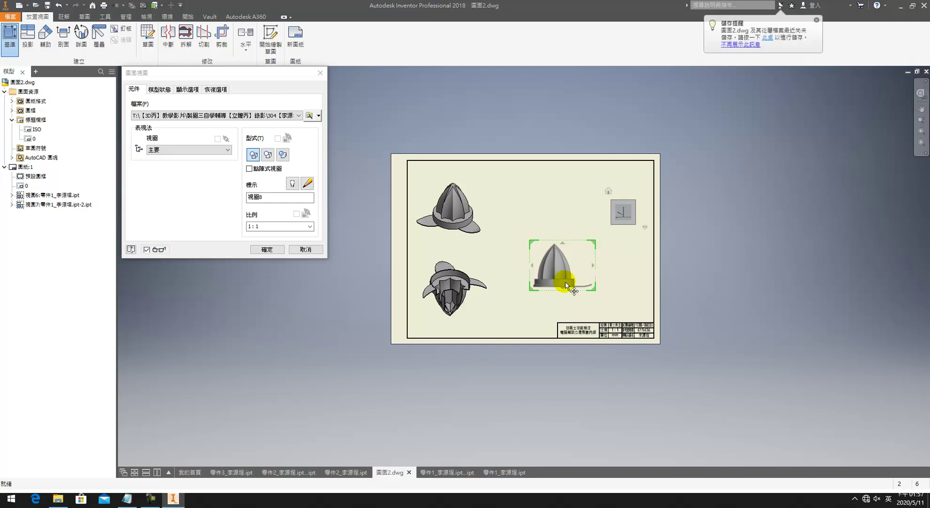
{"action": "left_click", "coordinate": [633, 211]}
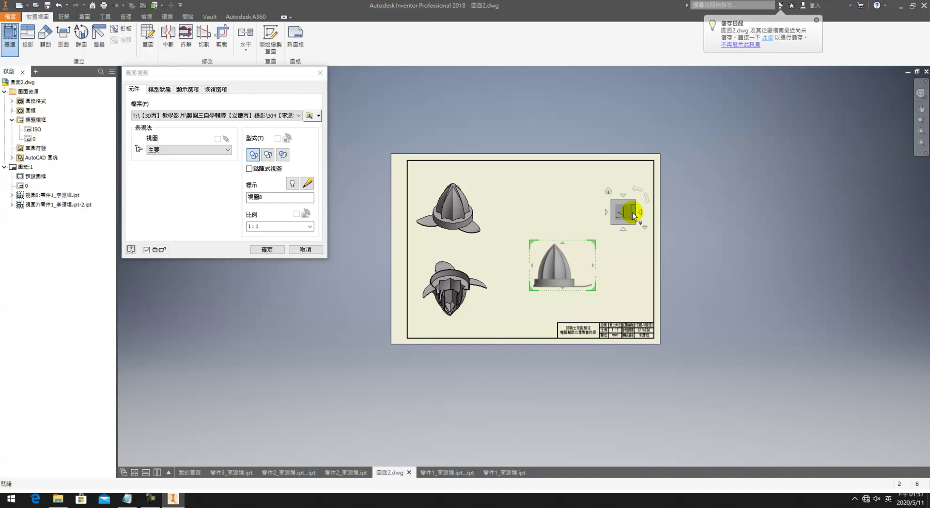
{"action": "left_click", "coordinate": [626, 191]}
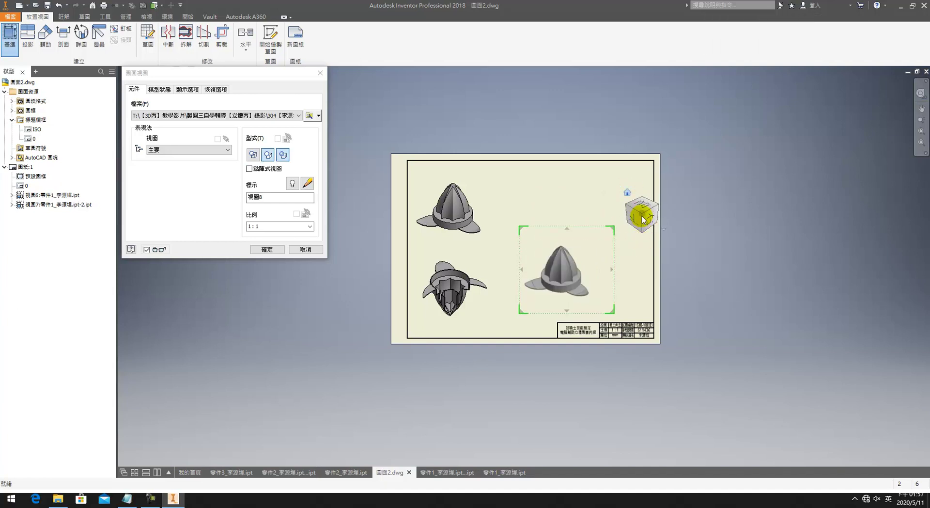
{"action": "left_click", "coordinate": [631, 209]}
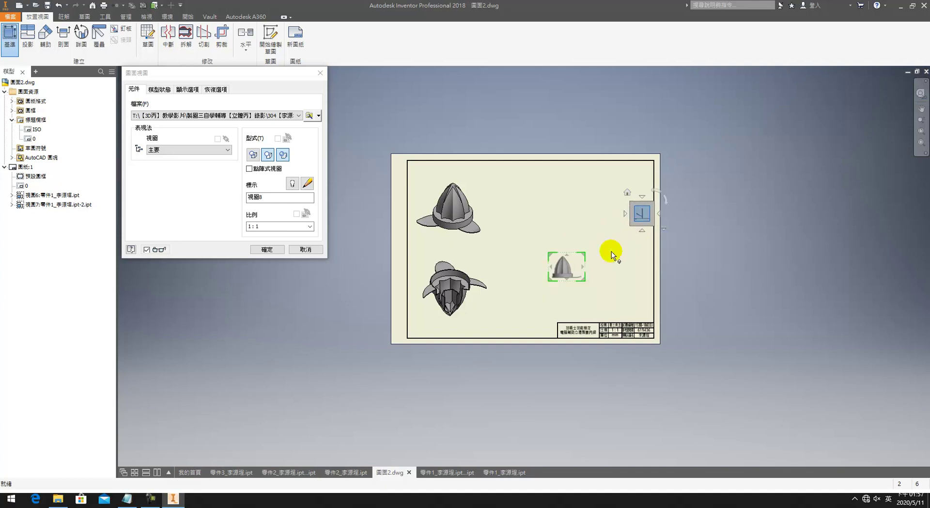
{"action": "scroll", "coordinate": [558, 278], "scroll_direction": "down", "scroll_amount": 3}
{"action": "left_click", "coordinate": [627, 202]}
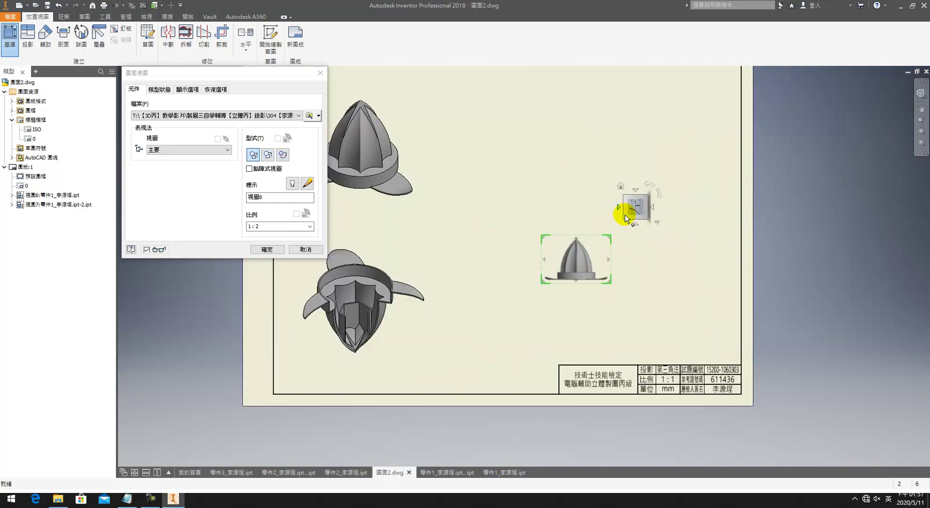
{"action": "left_click_drag", "start_coordinate": [542, 261], "coordinate": [501, 287]}
Step: Set scale 1:1, add projected side and top views, move the base view to the top
{"action": "double_click", "coordinate": [257, 226]}
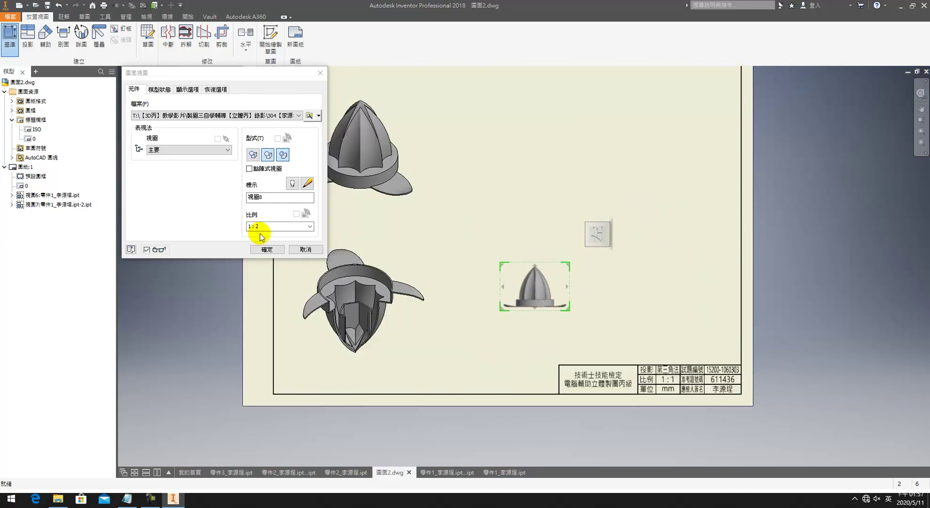
{"action": "type", "text": "1:1"}
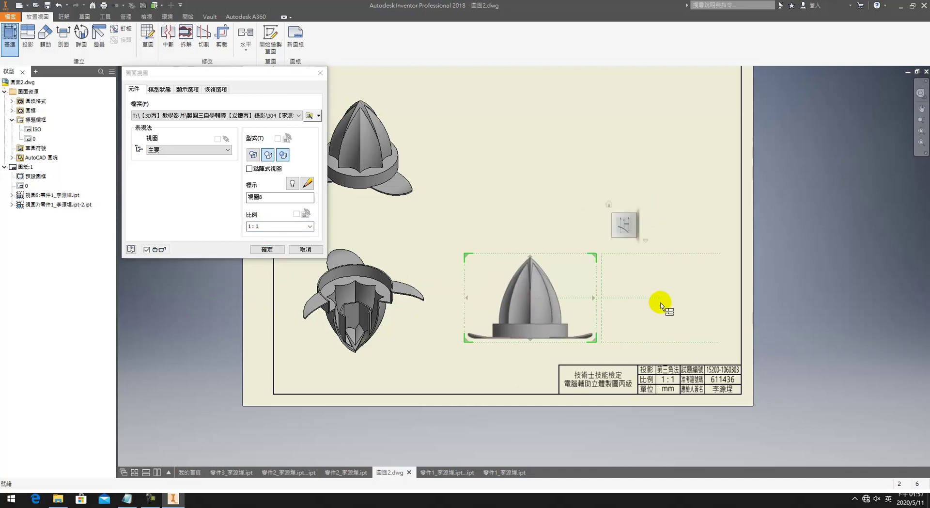
{"action": "left_click", "coordinate": [665, 303]}
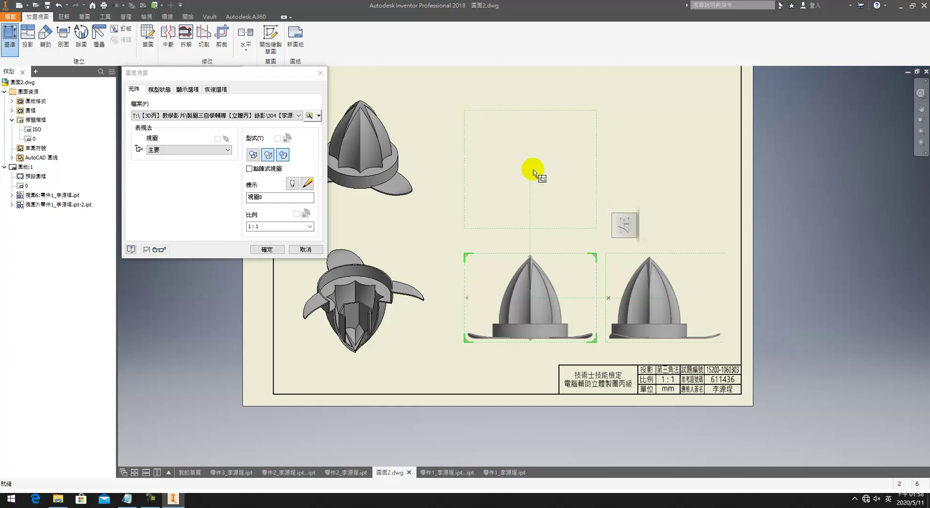
{"action": "left_click_drag", "start_coordinate": [550, 307], "coordinate": [533, 160]}
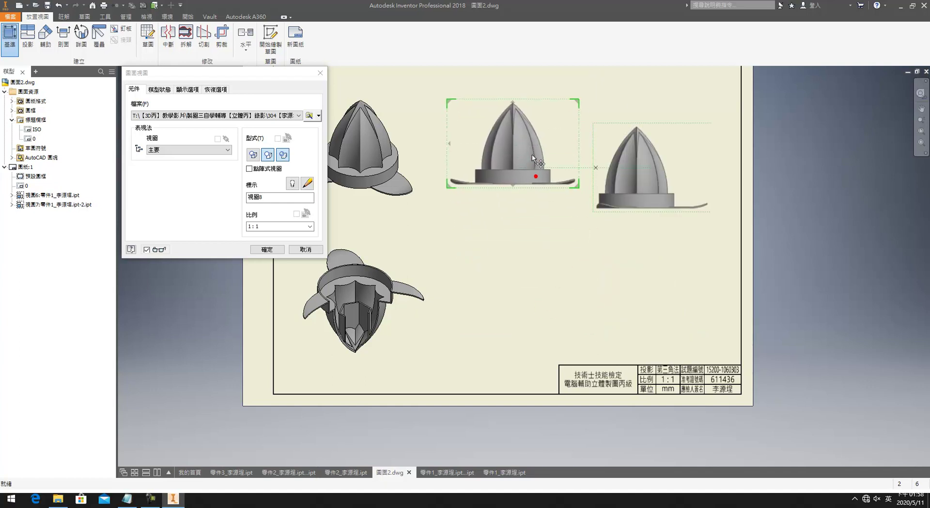
{"action": "left_click", "coordinate": [531, 293]}
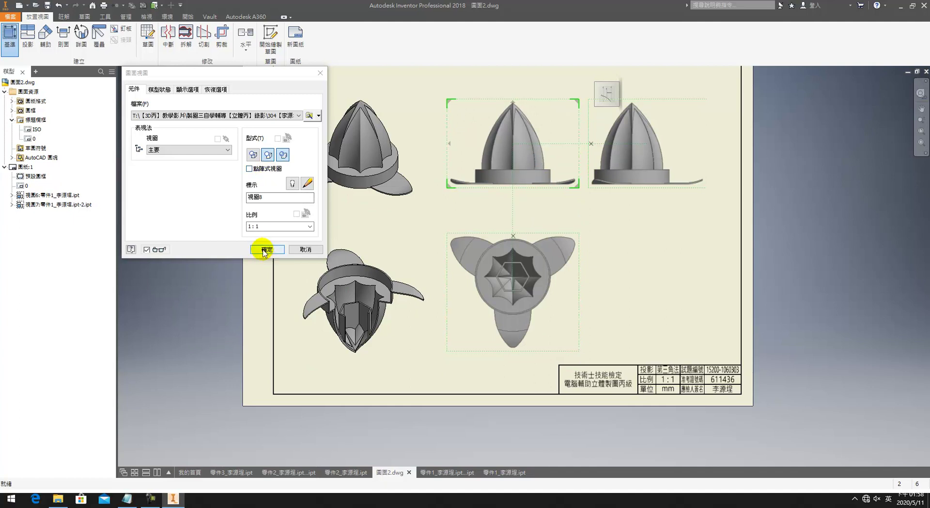
{"action": "left_click", "coordinate": [266, 249]}
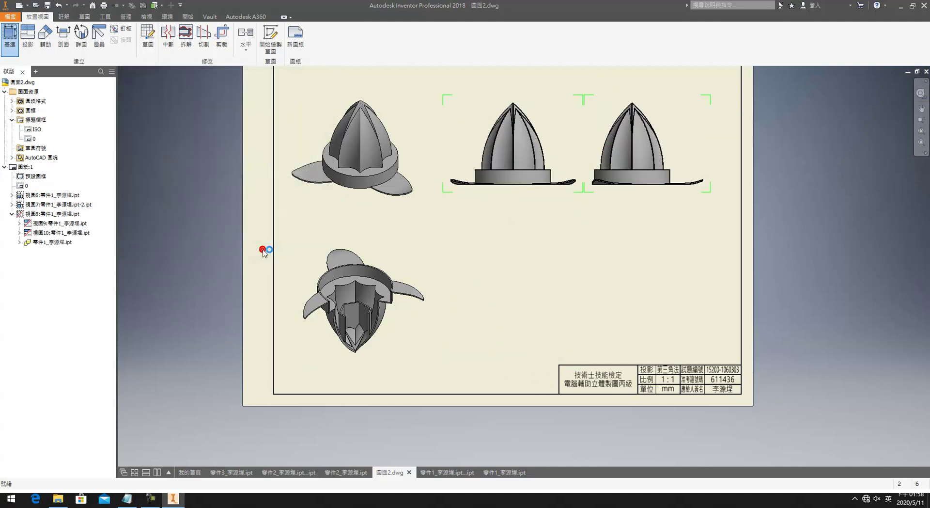
Step: Switch the base and projected views to the Hidden Line style with shading turned off
{"action": "double_click", "coordinate": [465, 152]}
{"action": "left_click", "coordinate": [252, 154]}
{"action": "left_click", "coordinate": [256, 249]}
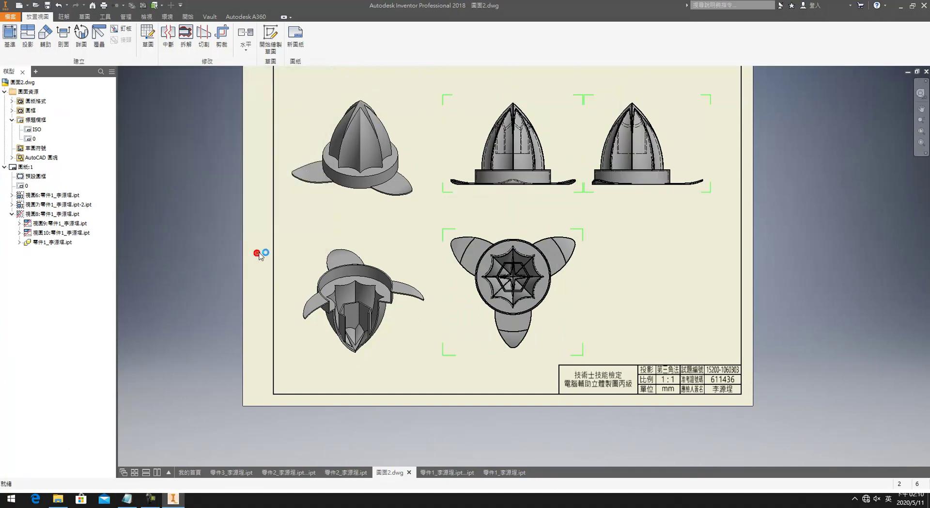
{"action": "double_click", "coordinate": [484, 151]}
{"action": "left_click", "coordinate": [285, 158]}
{"action": "left_click", "coordinate": [267, 249]}
{"action": "middle_click_drag", "start_coordinate": [395, 248], "coordinate": [590, 234]}
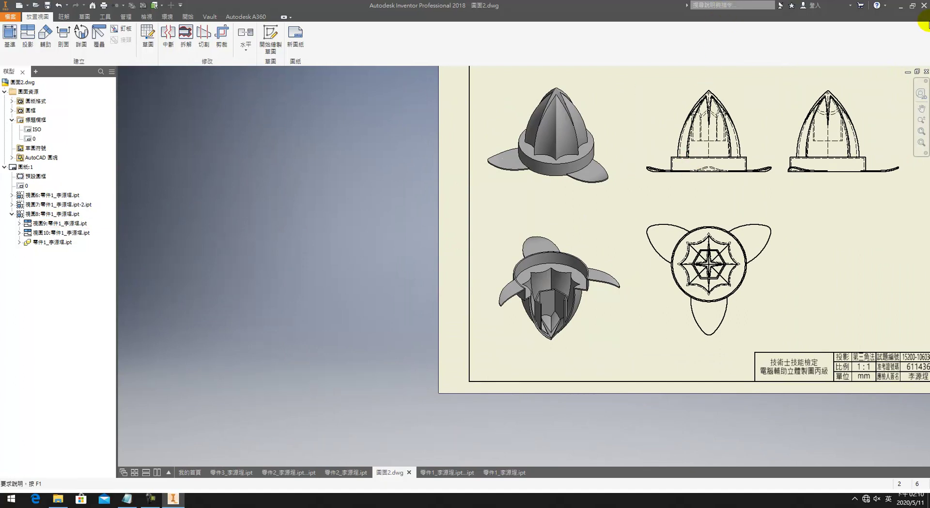
Step: Add bisector centrelines through the upper-left, upper-right and lower petals of the top view
{"action": "left_click", "coordinate": [63, 16]}
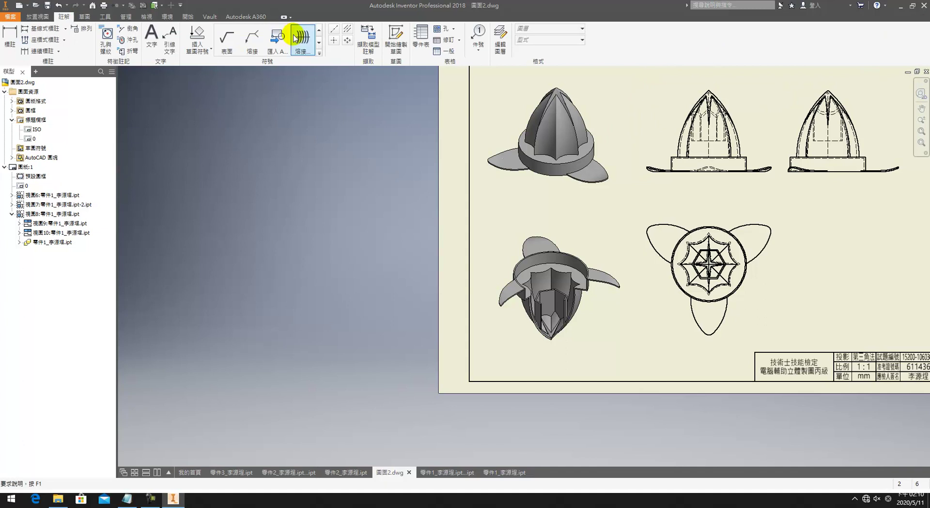
{"action": "left_click", "coordinate": [334, 40]}
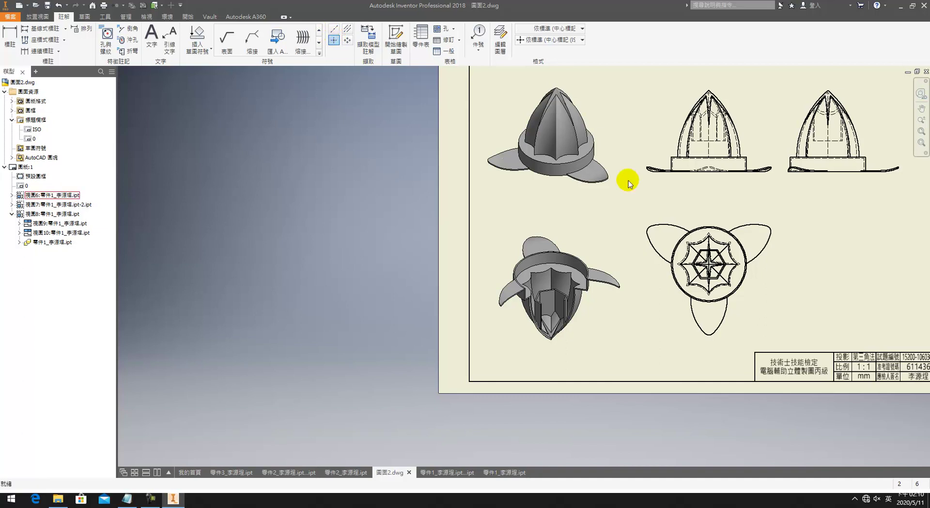
{"action": "left_click", "coordinate": [347, 29]}
{"action": "left_click", "coordinate": [677, 229]}
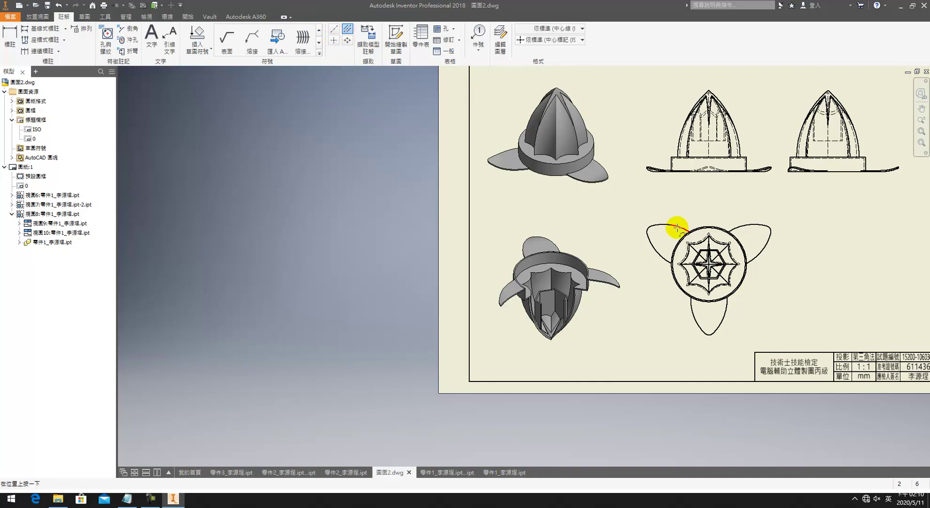
{"action": "left_click", "coordinate": [662, 257]}
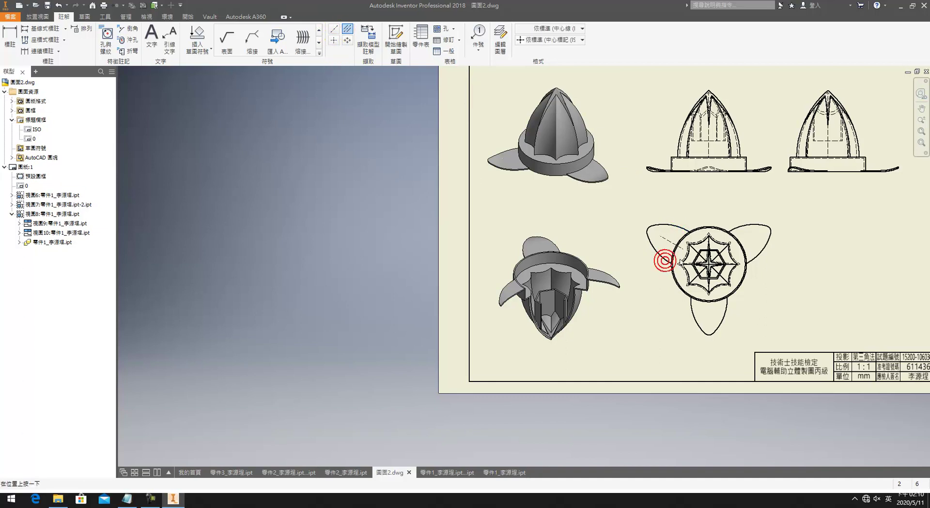
{"action": "left_click", "coordinate": [734, 228]}
{"action": "left_click", "coordinate": [723, 326]}
{"action": "left_click", "coordinate": [693, 317]}
{"action": "left_click", "coordinate": [709, 339]}
{"action": "left_click", "coordinate": [708, 315]}
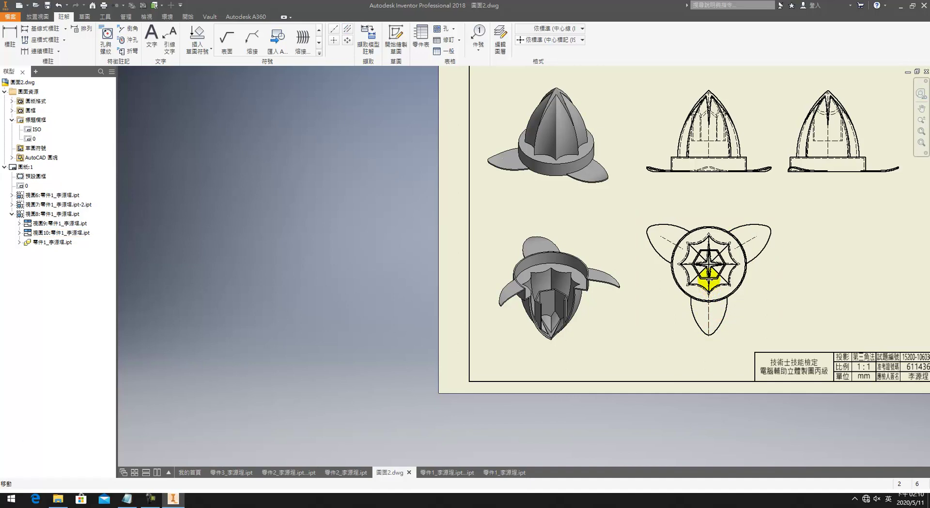
Step: Draw centrelines from the upper-left petal tip across to the upper-right petal tip
{"action": "left_click", "coordinate": [682, 248]}
{"action": "left_click", "coordinate": [709, 265]}
{"action": "left_click", "coordinate": [661, 236]}
{"action": "left_click", "coordinate": [687, 220]}
{"action": "left_click", "coordinate": [757, 237]}
{"action": "left_click", "coordinate": [777, 229]}
{"action": "left_click", "coordinate": [736, 248]}
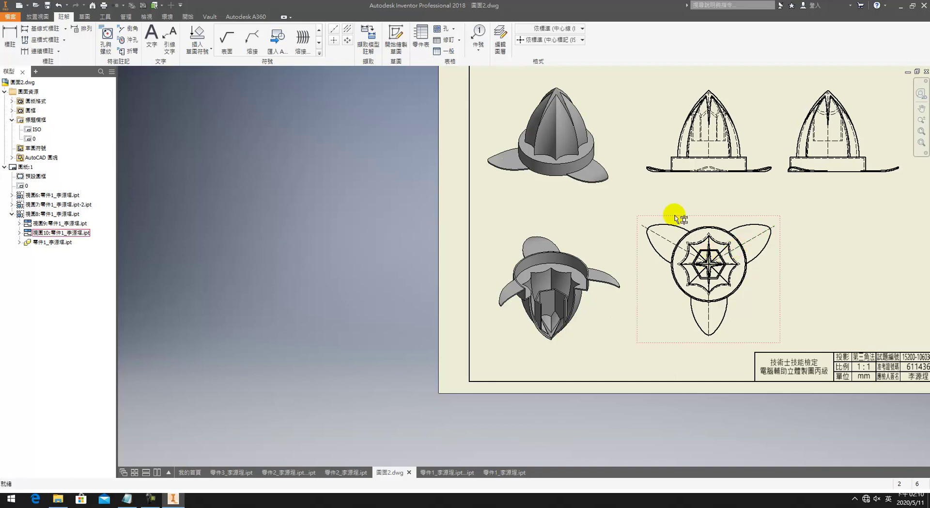
{"action": "left_click", "coordinate": [347, 29]}
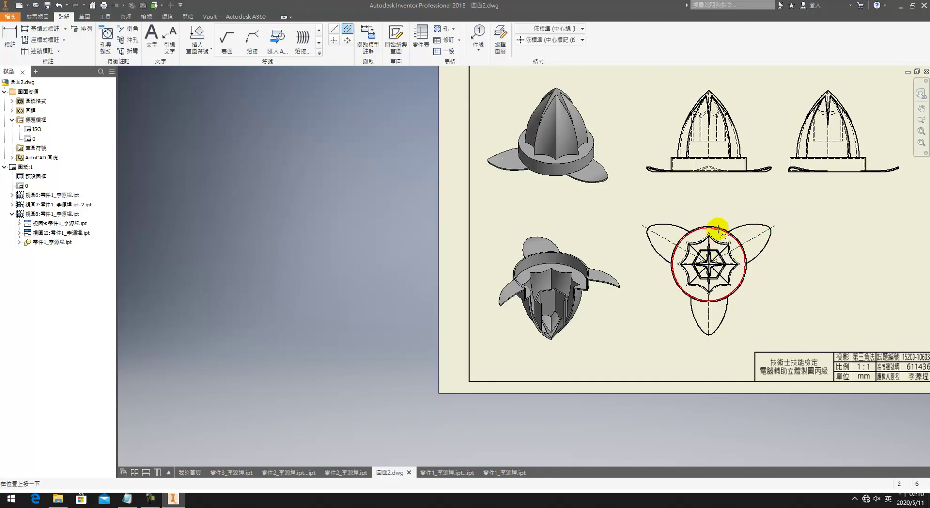
Step: Draw a centreline from the top view's circle centre down to the bottom petal tip
{"action": "scroll", "coordinate": [717, 228], "scroll_direction": "up", "scroll_amount": 5}
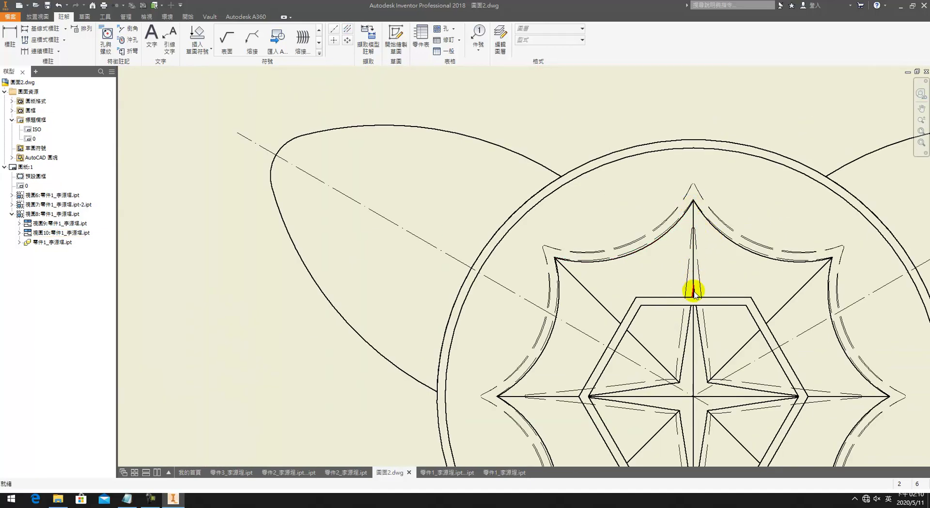
{"action": "scroll", "coordinate": [628, 177], "scroll_direction": "down", "scroll_amount": 5}
{"action": "left_click", "coordinate": [619, 254]}
{"action": "left_click", "coordinate": [619, 422]}
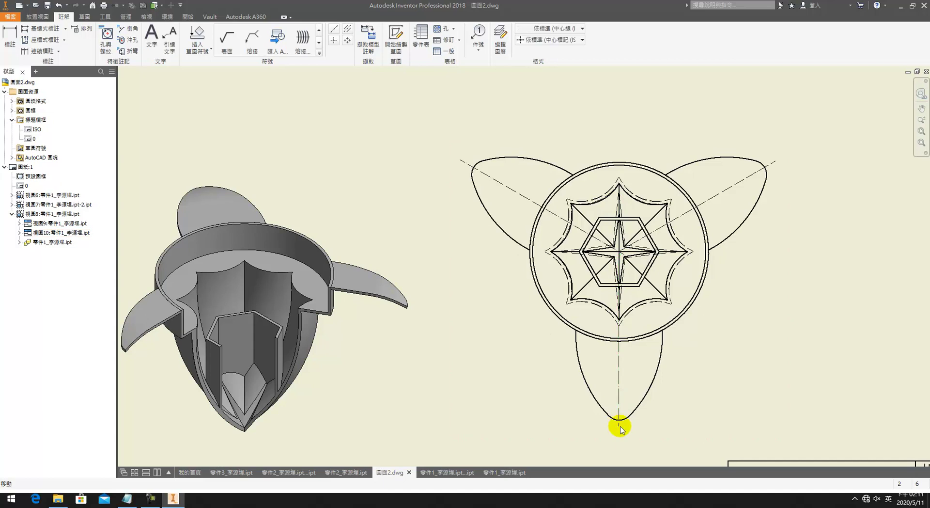
{"action": "scroll", "coordinate": [619, 235], "scroll_direction": "up", "scroll_amount": 5}
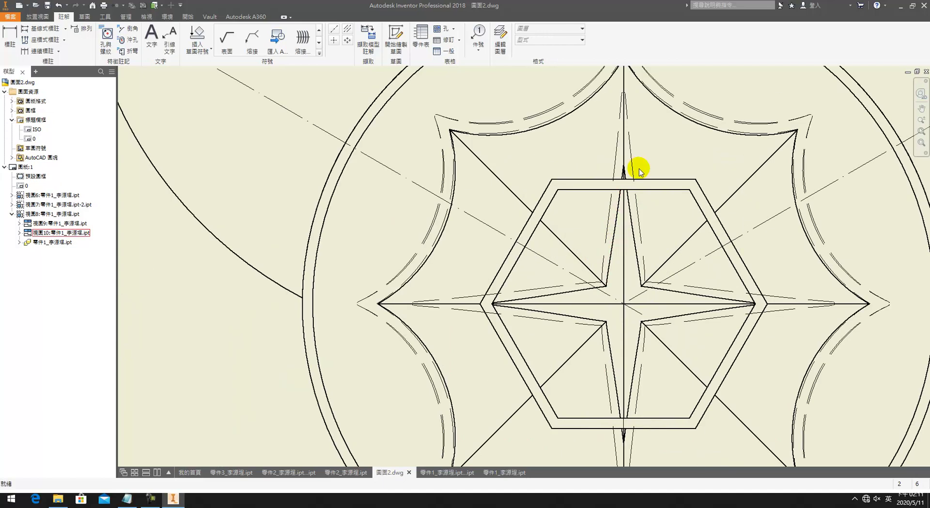
{"action": "left_click", "coordinate": [624, 314]}
{"action": "middle_click_drag", "start_coordinate": [654, 106], "coordinate": [666, 292]}
{"action": "left_click", "coordinate": [634, 225]}
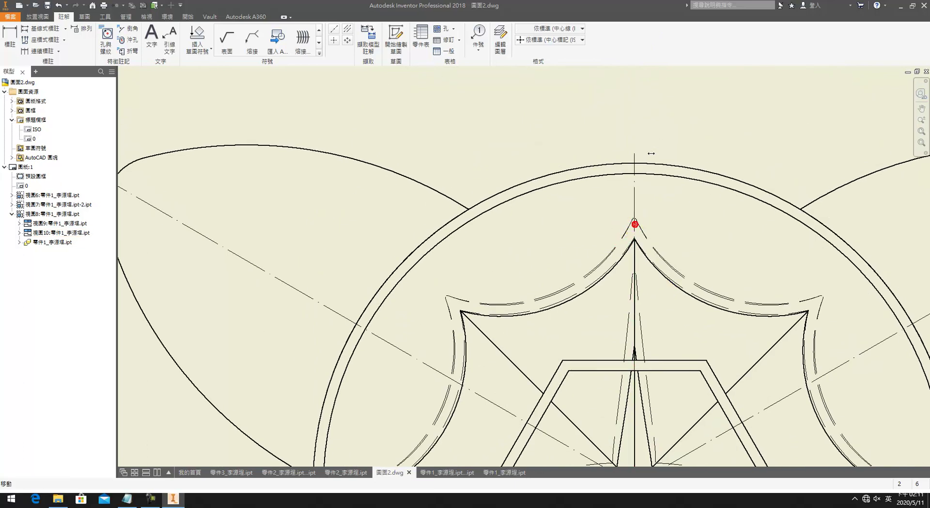
{"action": "scroll", "coordinate": [684, 295], "scroll_direction": "down", "scroll_amount": 5}
{"action": "scroll", "coordinate": [684, 366], "scroll_direction": "up", "scroll_amount": 5}
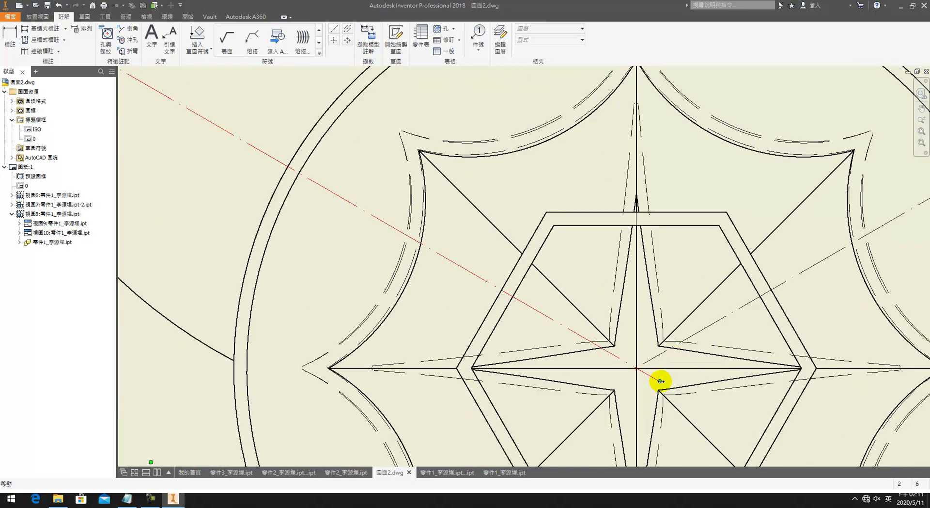
{"action": "left_click", "coordinate": [631, 369]}
{"action": "scroll", "coordinate": [650, 376], "scroll_direction": "down", "scroll_amount": 5}
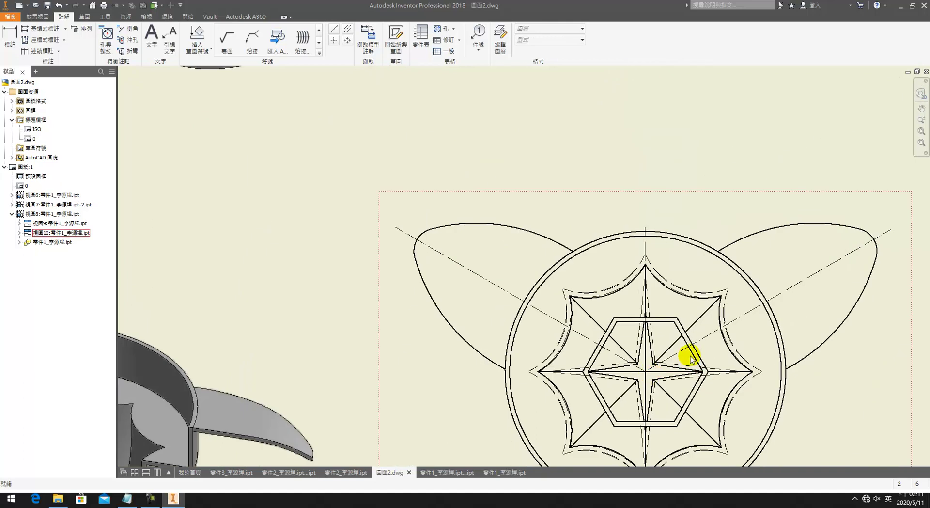
{"action": "scroll", "coordinate": [701, 311], "scroll_direction": "down", "scroll_amount": 3}
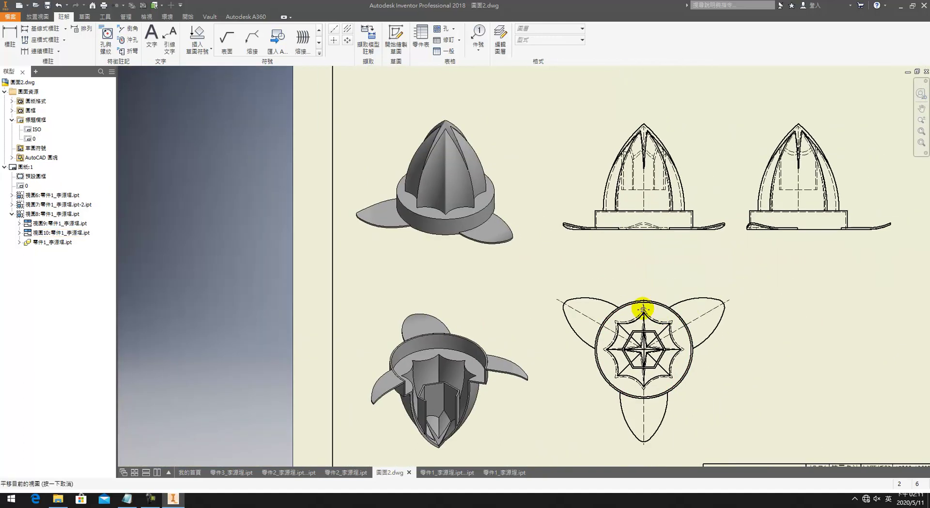
Step: Add vertical bisector centrelines through the bases of the front and side views
{"action": "left_click", "coordinate": [348, 30]}
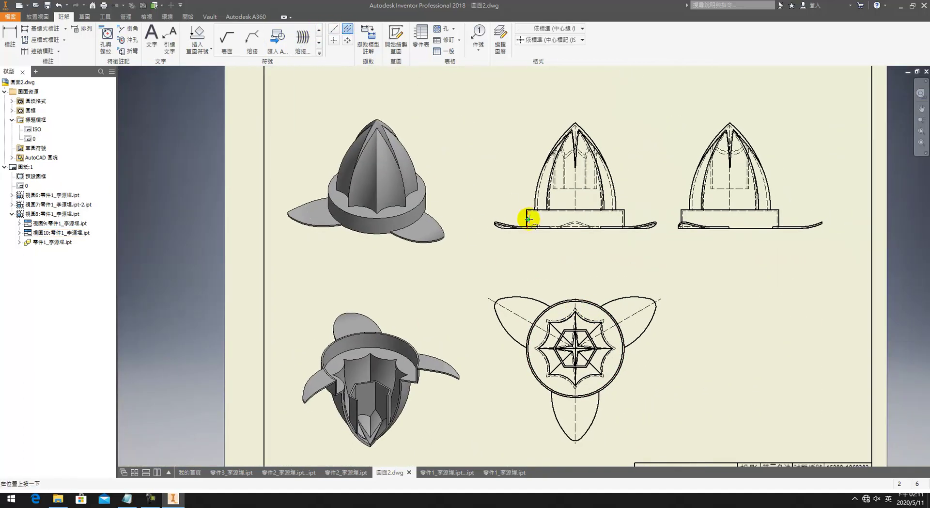
{"action": "left_click", "coordinate": [624, 216]}
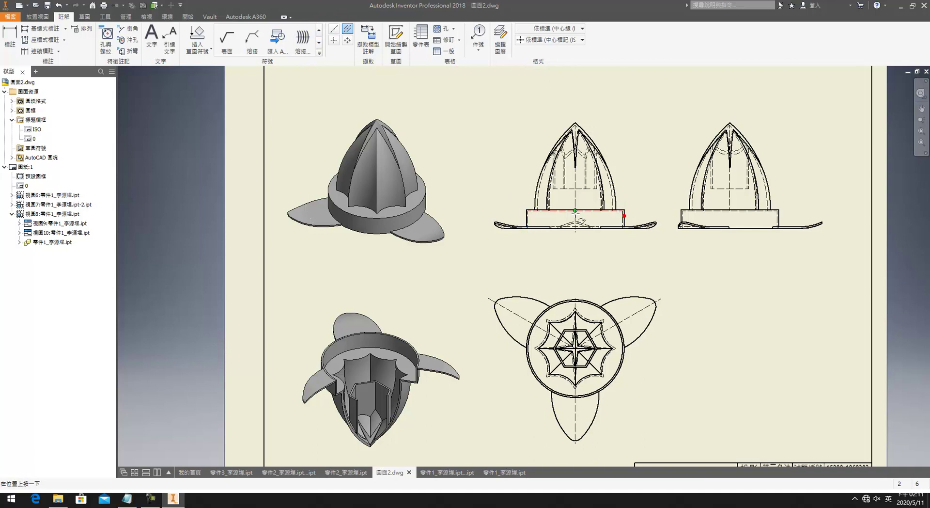
{"action": "key", "text": "Escape"}
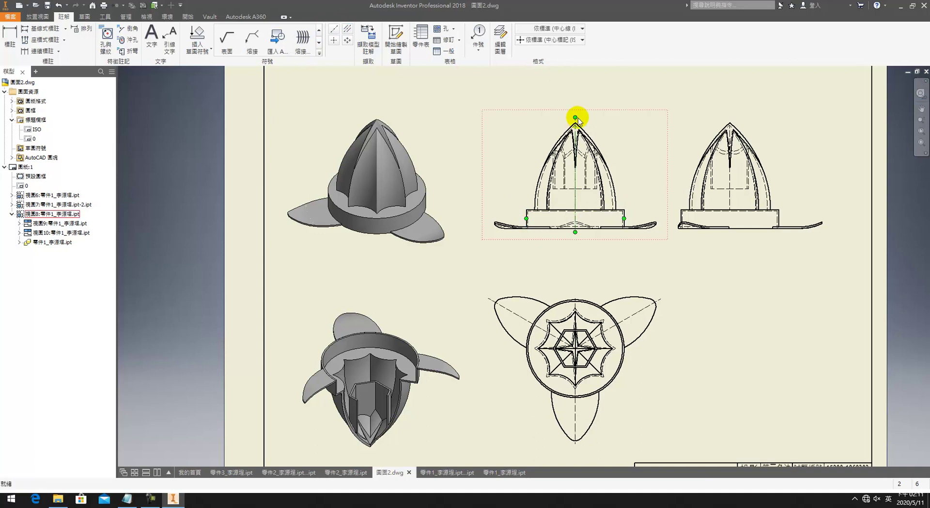
{"action": "middle_click_drag", "start_coordinate": [631, 176], "coordinate": [494, 216]}
{"action": "left_click", "coordinate": [347, 29]}
{"action": "left_click", "coordinate": [640, 259]}
{"action": "left_click", "coordinate": [593, 246]}
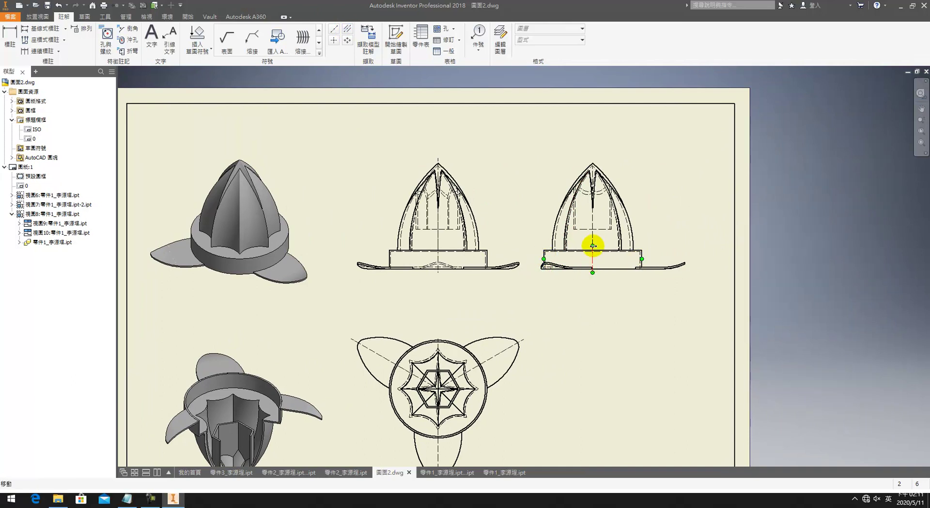
{"action": "left_click", "coordinate": [589, 148]}
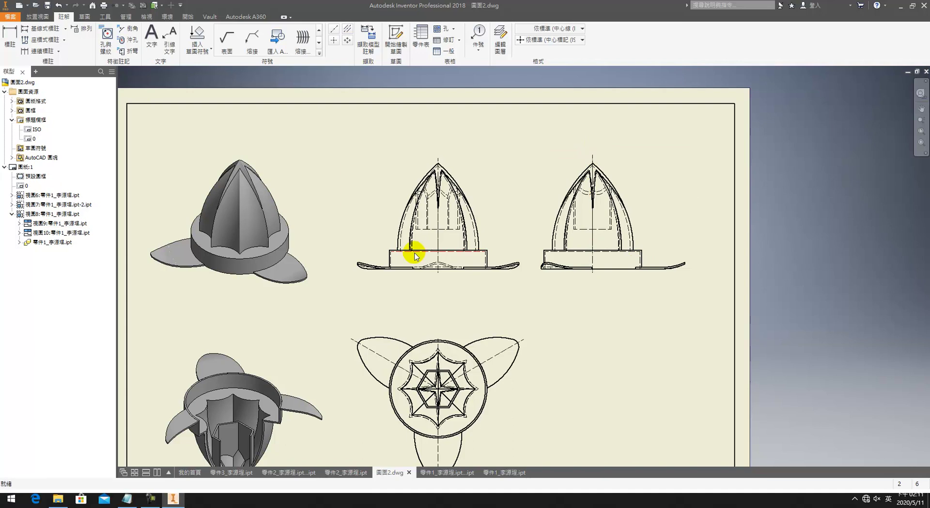
{"action": "scroll", "coordinate": [473, 251], "scroll_direction": "down", "scroll_amount": 3}
{"action": "left_click", "coordinate": [319, 232]}
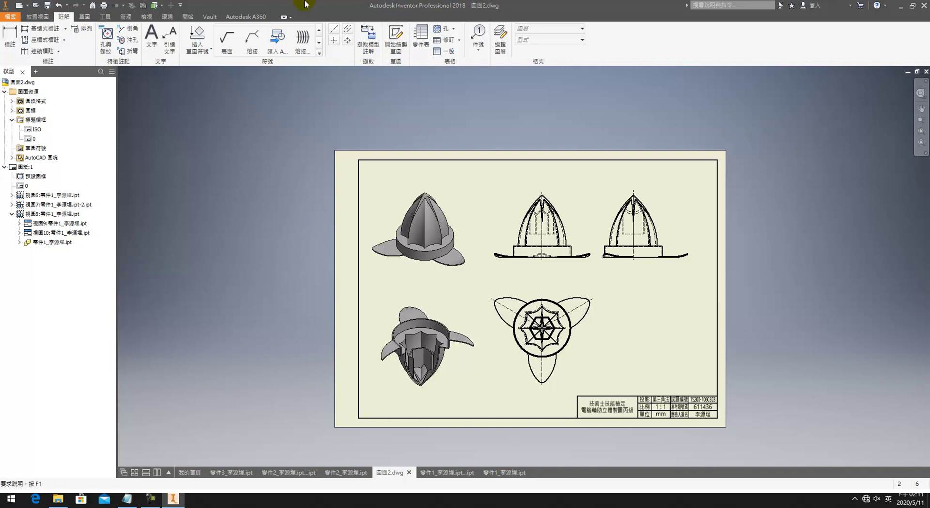
Step: Save the juicer drawing as a copy named 圖面3.dwg
{"action": "left_click", "coordinate": [10, 16]}
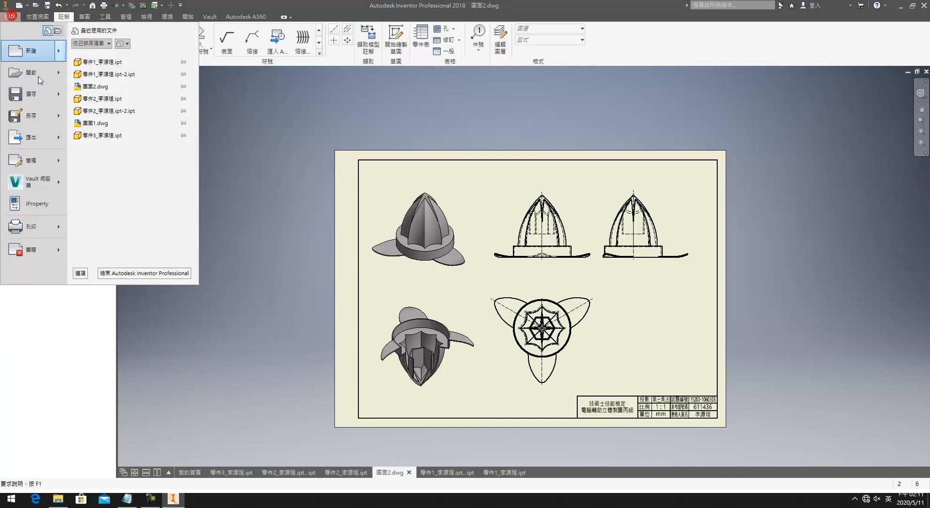
{"action": "left_click", "coordinate": [51, 110]}
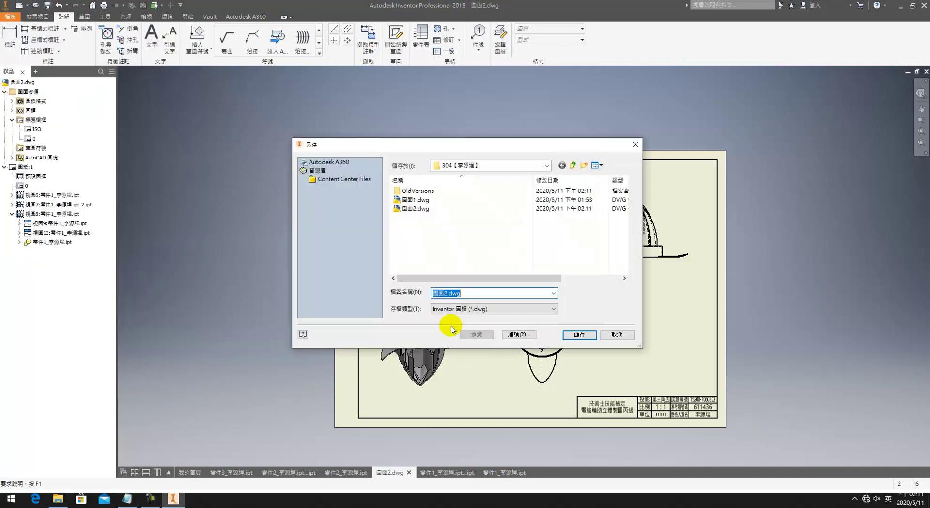
{"action": "left_click", "coordinate": [446, 292]}
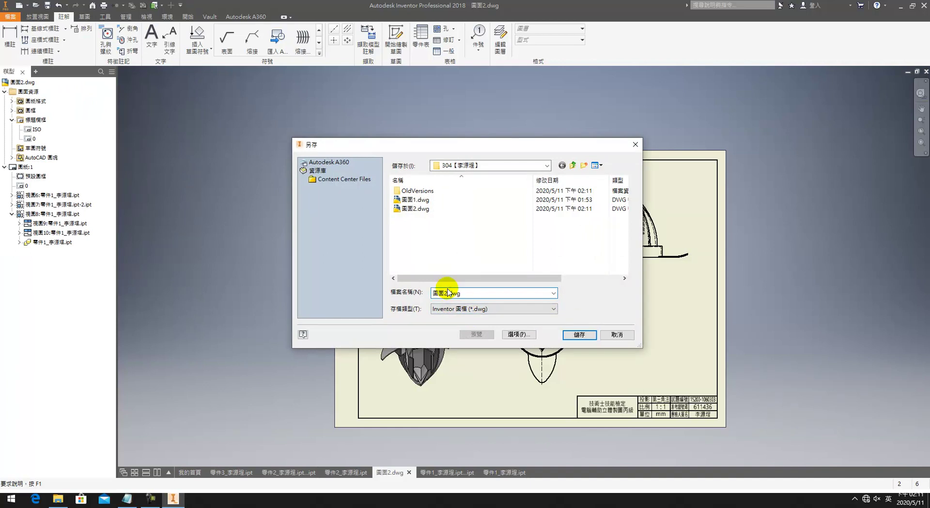
{"action": "left_click", "coordinate": [579, 334]}
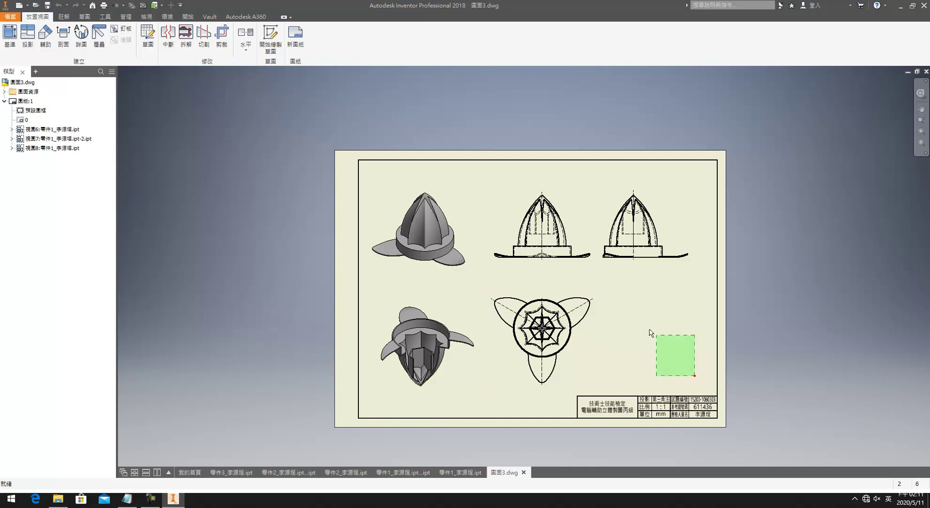
Step: Window-select every view on the sheet and delete them
{"action": "left_click_drag", "start_coordinate": [696, 377], "coordinate": [401, 209]}
{"action": "key", "text": "Delete"}
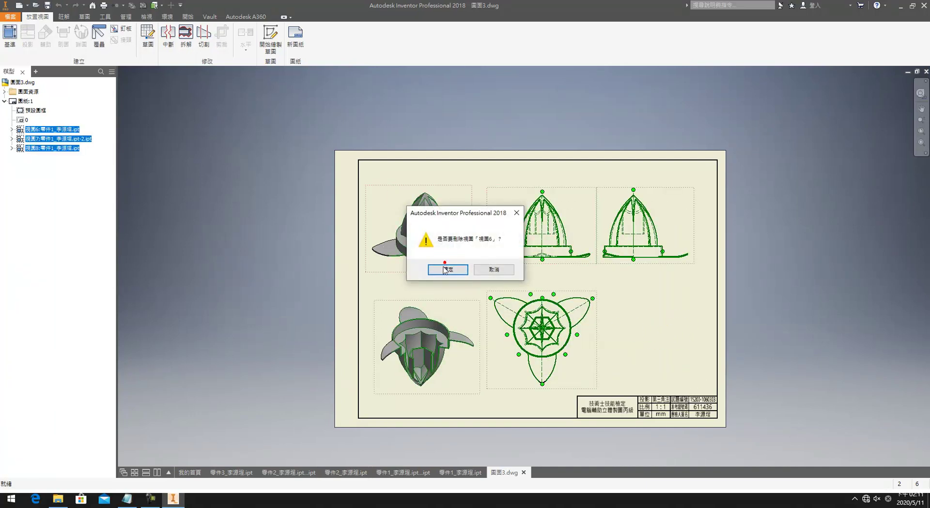
{"action": "left_click", "coordinate": [471, 265]}
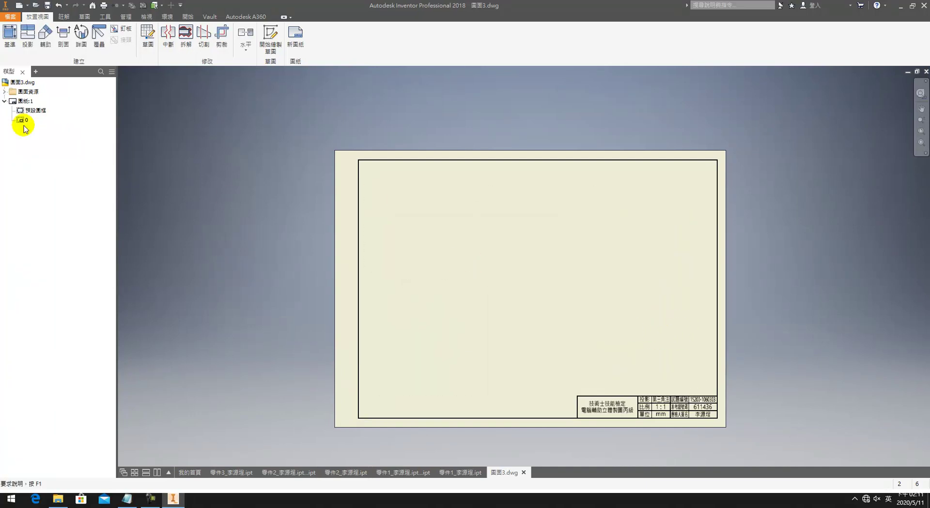
Step: Start a base view, then cancel it and switch to the cut-away 零件1 part copy
{"action": "left_click", "coordinate": [10, 34]}
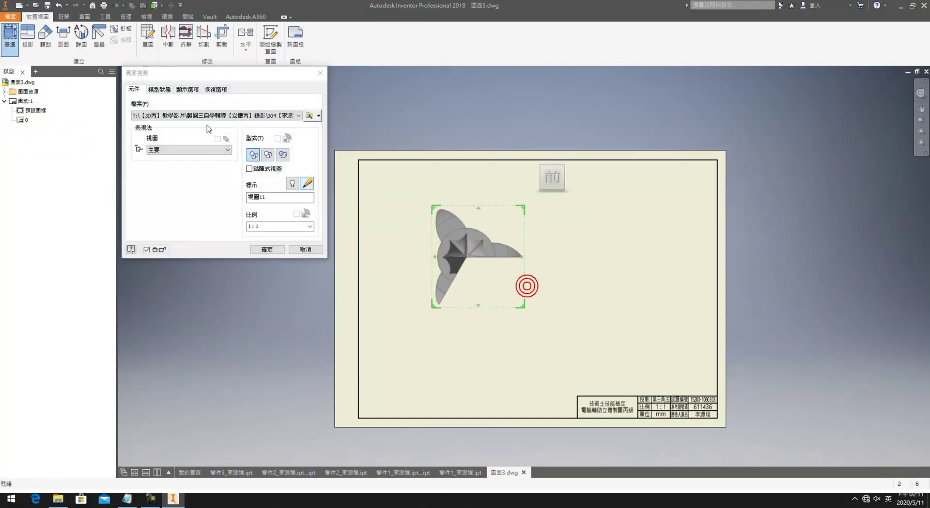
{"action": "left_click", "coordinate": [208, 116]}
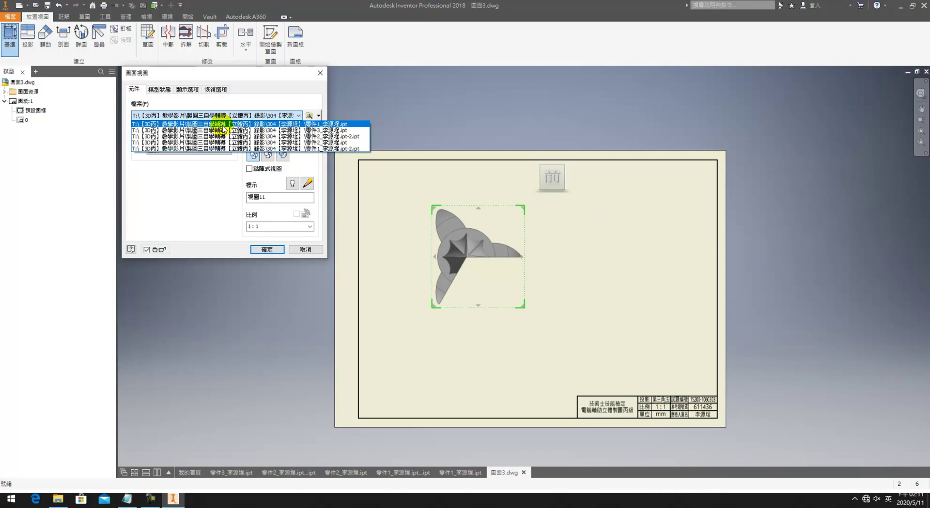
{"action": "left_click", "coordinate": [415, 469]}
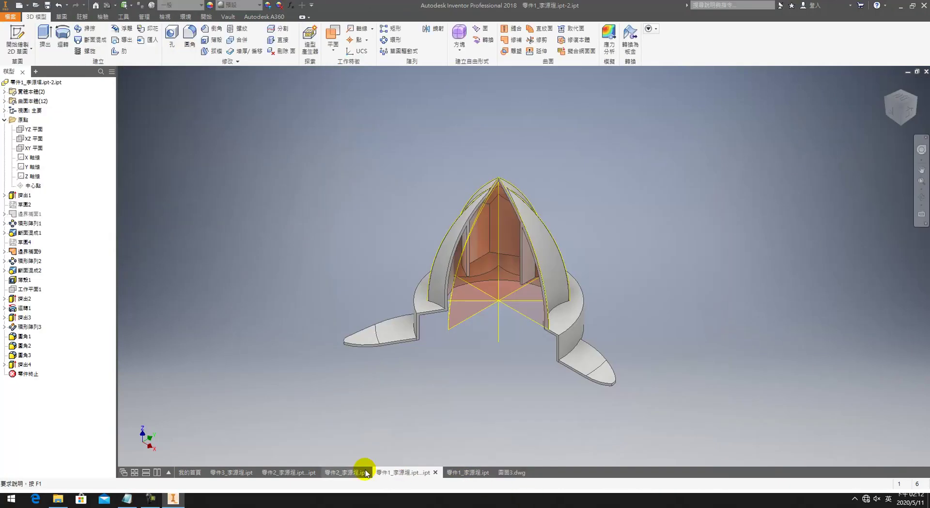
Step: Save the ring-cap part 零件3 as a new -2 copy
{"action": "left_click", "coordinate": [358, 471]}
{"action": "left_click", "coordinate": [250, 470]}
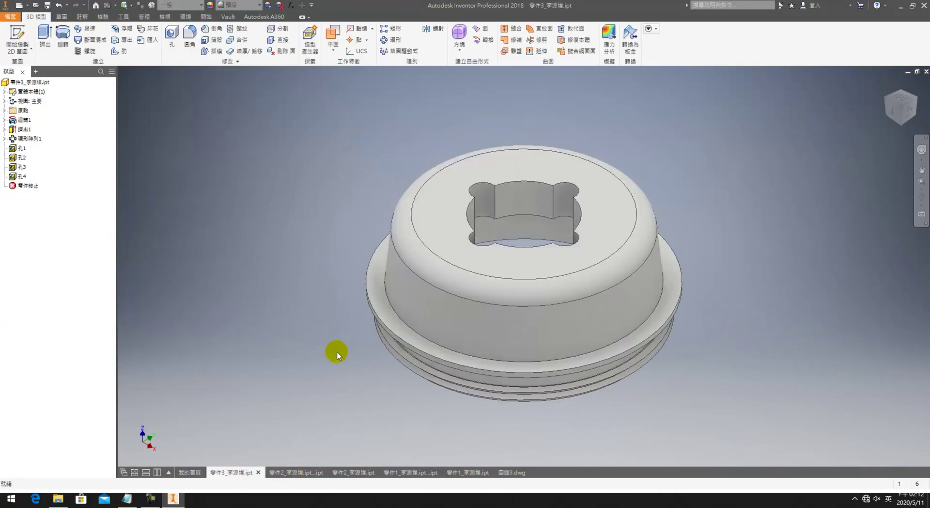
{"action": "left_click", "coordinate": [10, 16]}
{"action": "left_click", "coordinate": [39, 109]}
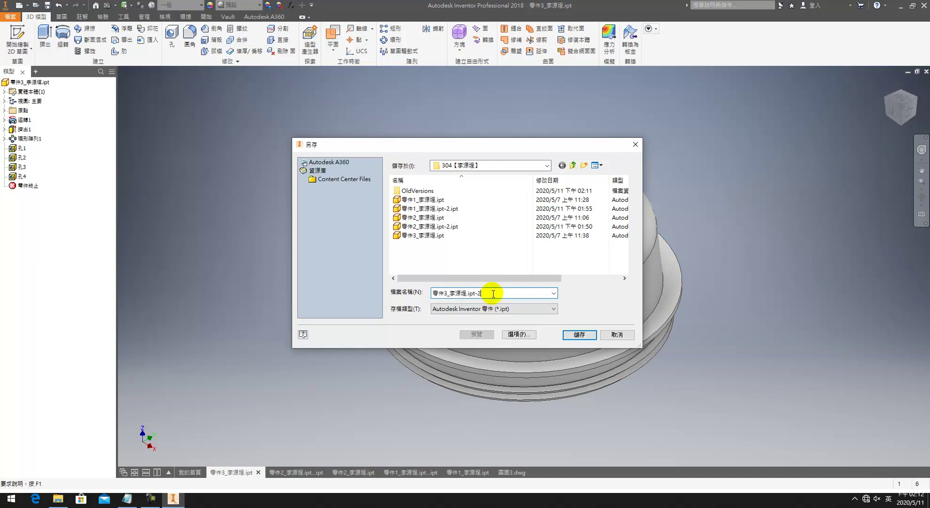
{"action": "left_click", "coordinate": [578, 334]}
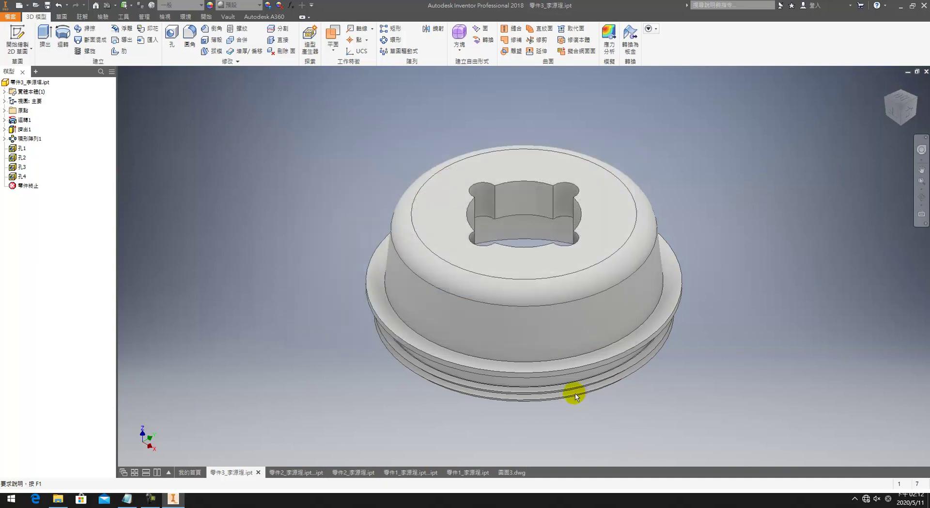
Step: Turn the part over and start a new sketch on the ring's underside face
{"action": "scroll", "coordinate": [581, 402], "scroll_direction": "up", "scroll_amount": 5}
{"action": "key", "text": "Escape"}
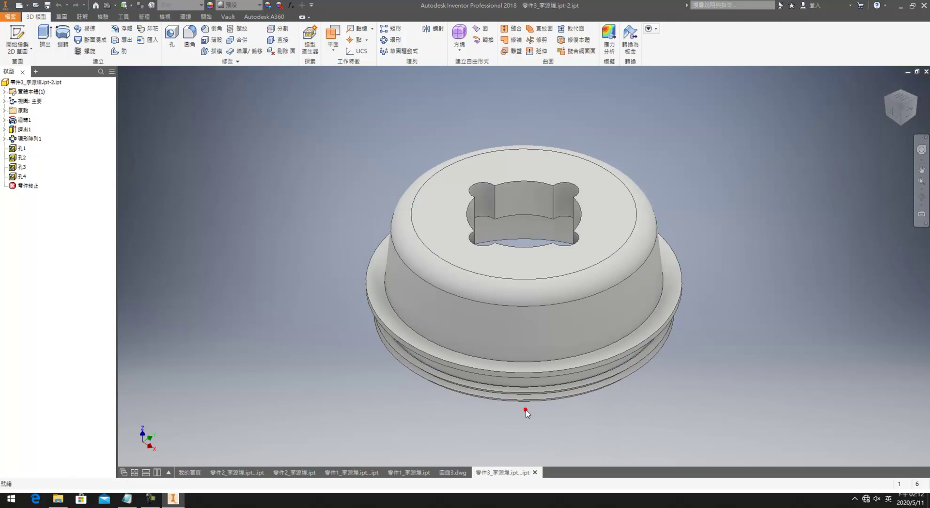
{"action": "middle_click_drag", "start_coordinate": [535, 380], "coordinate": [538, 375], "text": "shift"}
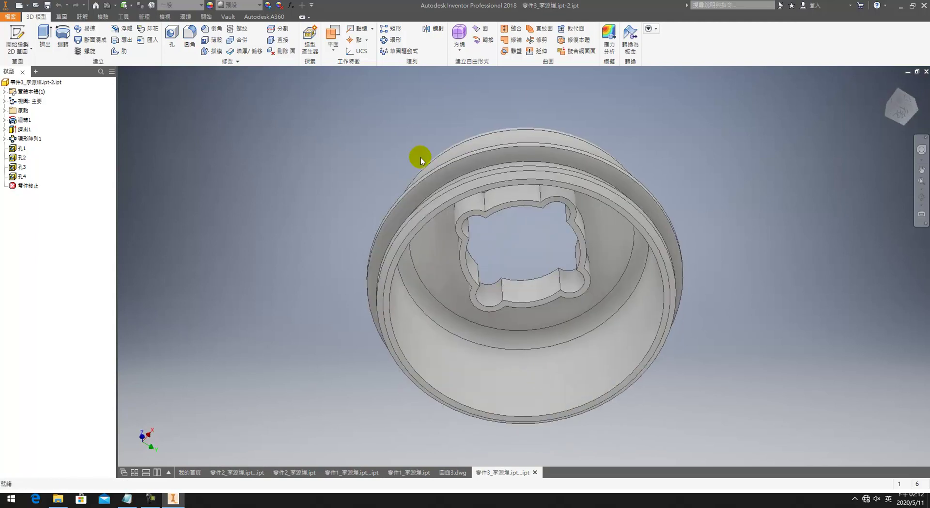
{"action": "scroll", "coordinate": [550, 196], "scroll_direction": "up", "scroll_amount": 5}
{"action": "key", "text": "s"}
{"action": "left_click", "coordinate": [565, 209]}
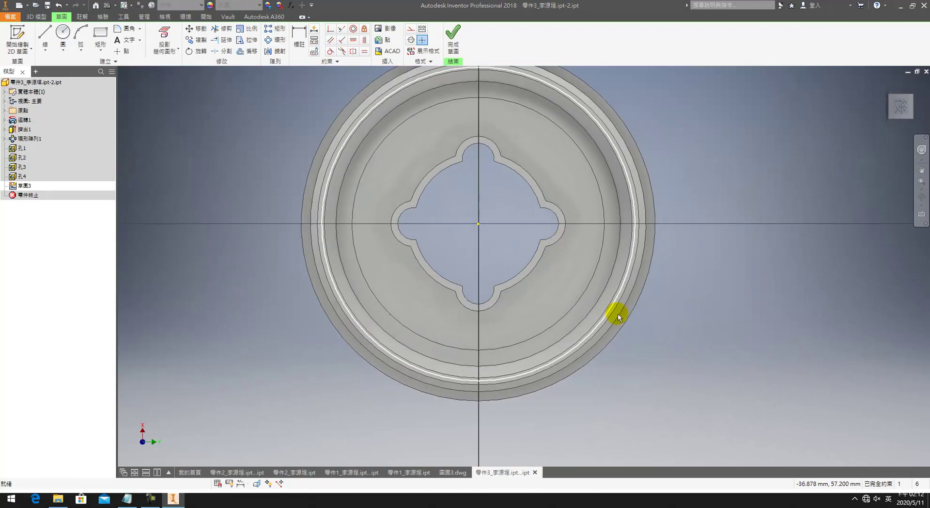
Step: Cut away a quarter of the ring cap with a corner rectangle and a 245.5 mm flipped extrude cut
{"action": "left_click", "coordinate": [101, 35]}
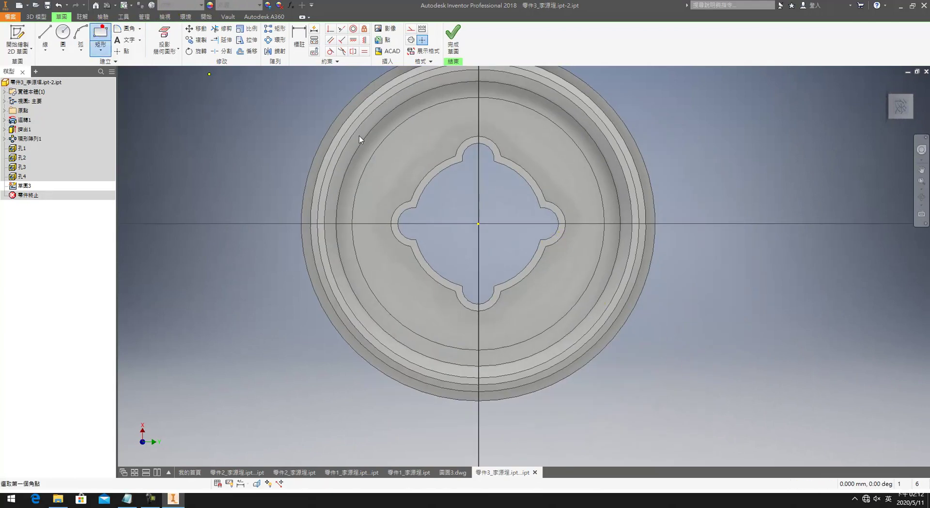
{"action": "left_click", "coordinate": [479, 224]}
{"action": "left_click", "coordinate": [726, 435]}
{"action": "key", "text": "Escape"}
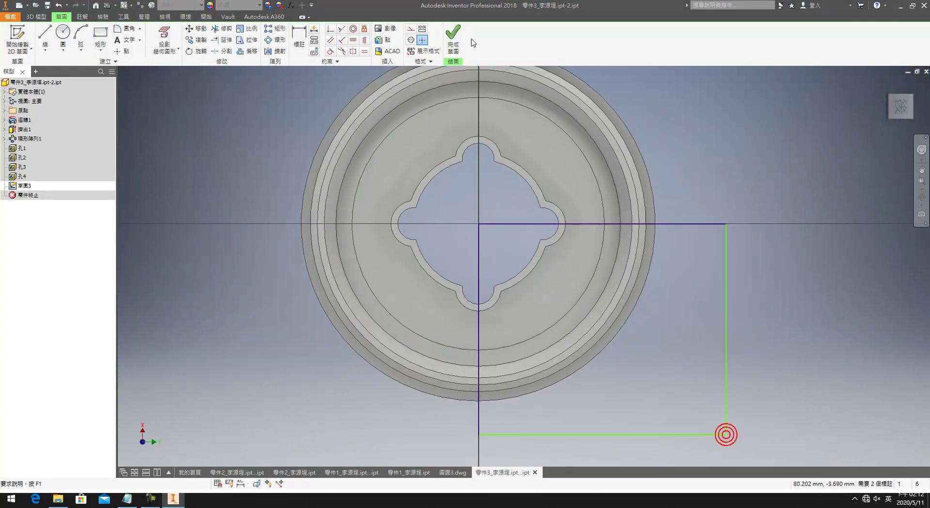
{"action": "left_click", "coordinate": [453, 39]}
{"action": "key", "text": "e"}
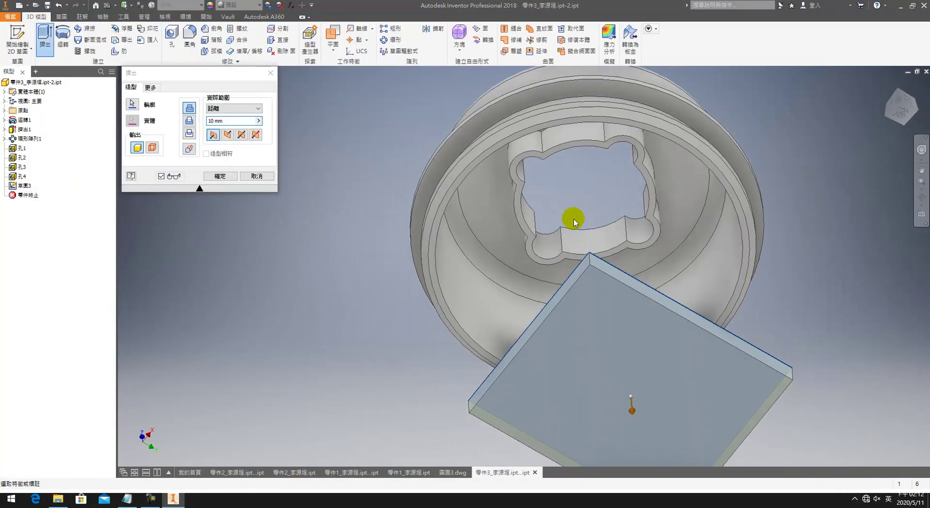
{"action": "left_click_drag", "start_coordinate": [632, 388], "coordinate": [463, 99]}
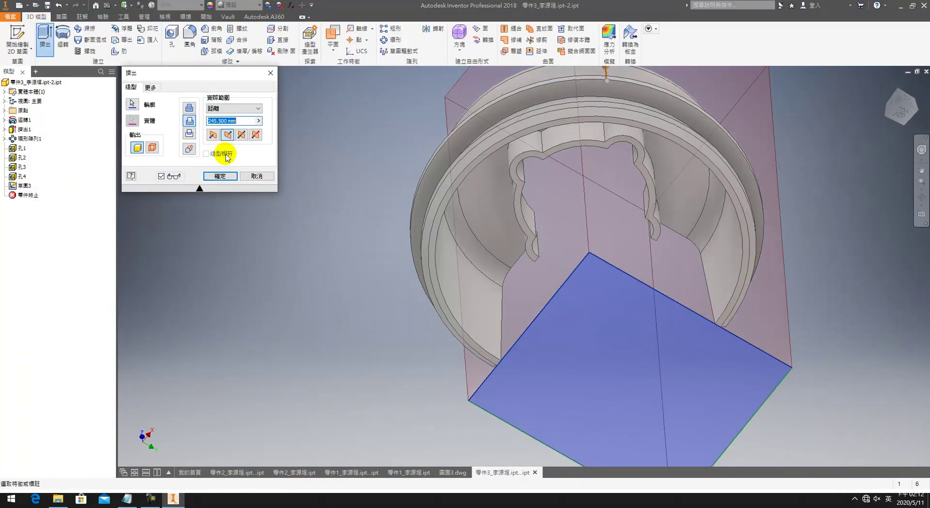
{"action": "left_click", "coordinate": [226, 177]}
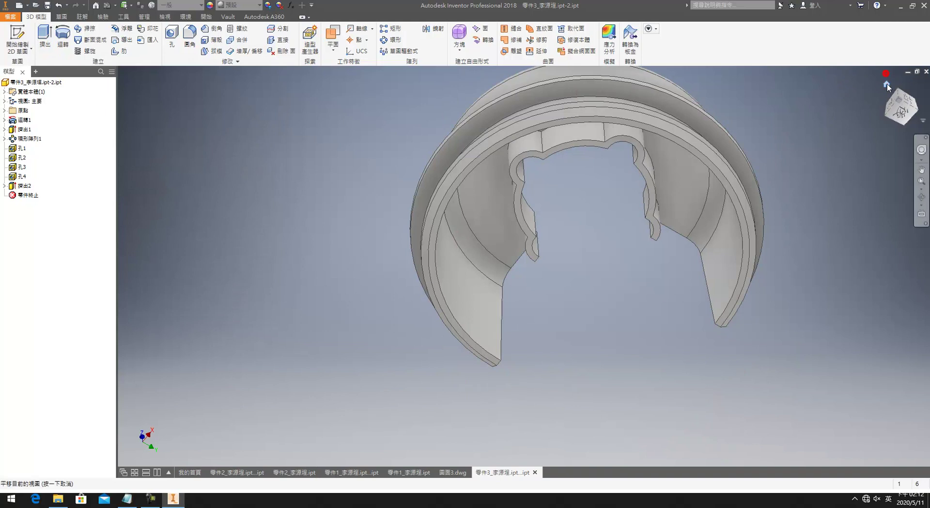
{"action": "left_click", "coordinate": [887, 84]}
{"action": "key", "text": "F4"}
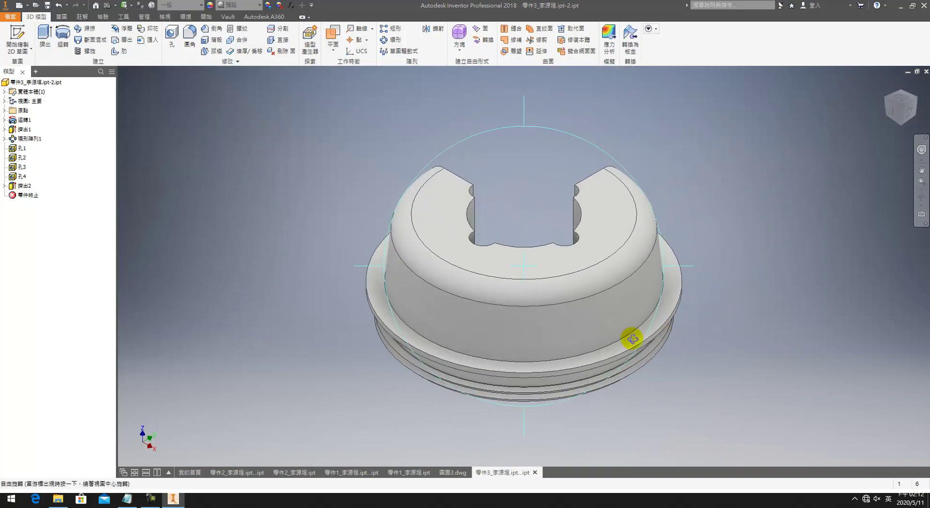
{"action": "left_click_drag", "start_coordinate": [590, 341], "coordinate": [567, 126]}
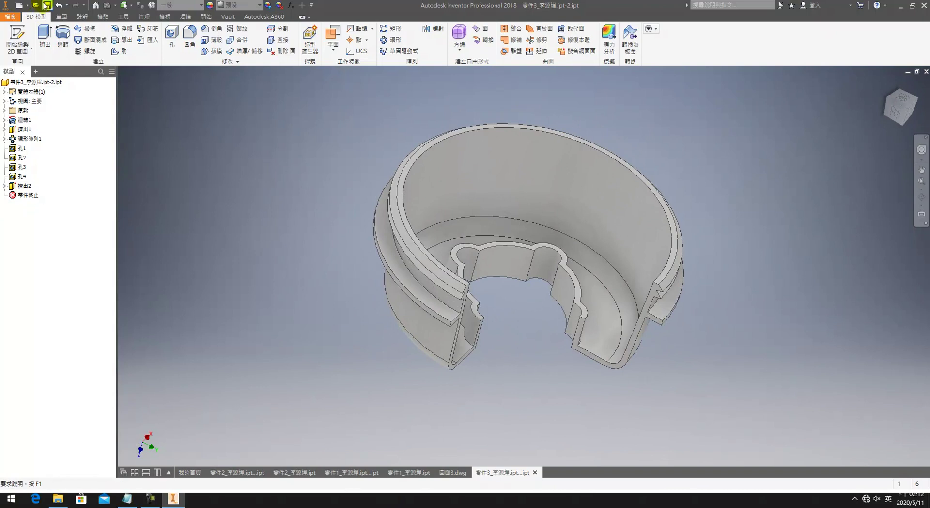
Step: Reopen the original ring-cap part 零件3 and return to the 圖面3.dwg drawing
{"action": "left_click", "coordinate": [8, 19]}
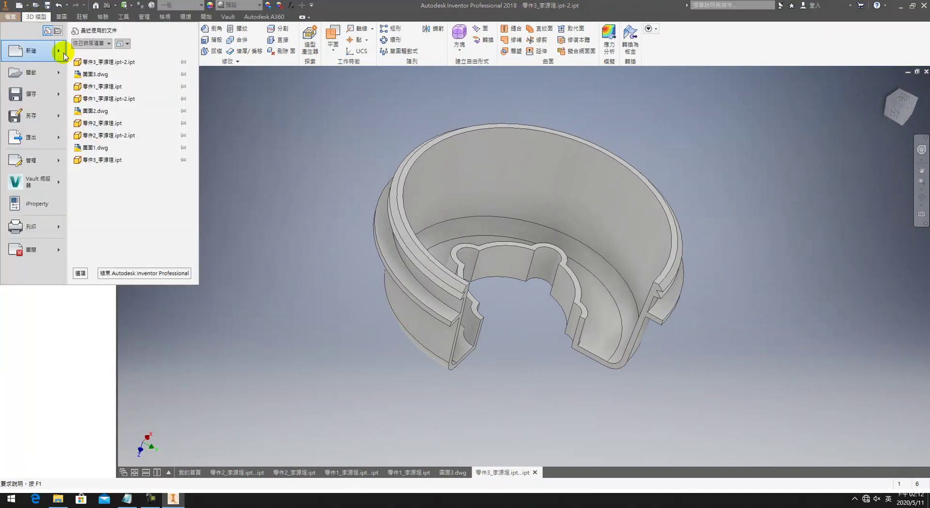
{"action": "left_click", "coordinate": [49, 73]}
{"action": "left_click", "coordinate": [445, 198]}
{"action": "left_click", "coordinate": [436, 217]}
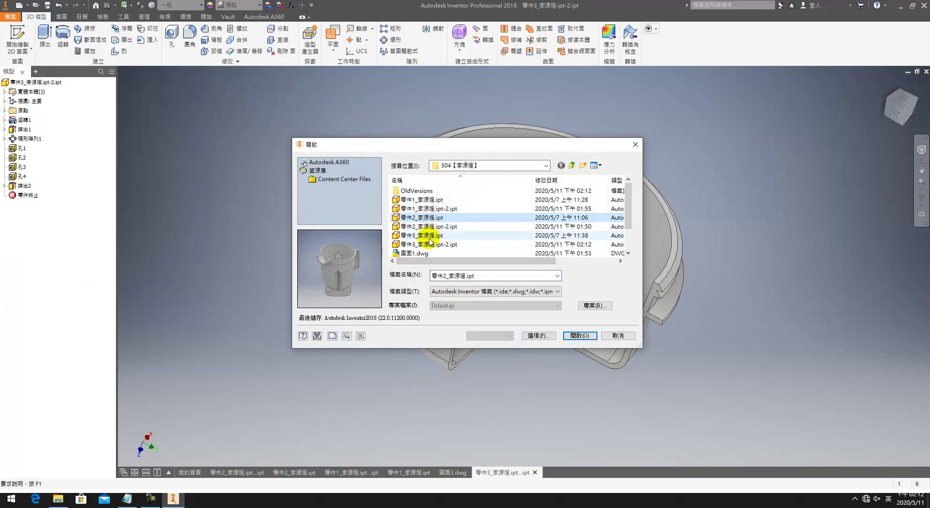
{"action": "left_click", "coordinate": [428, 236]}
{"action": "left_click", "coordinate": [577, 335]}
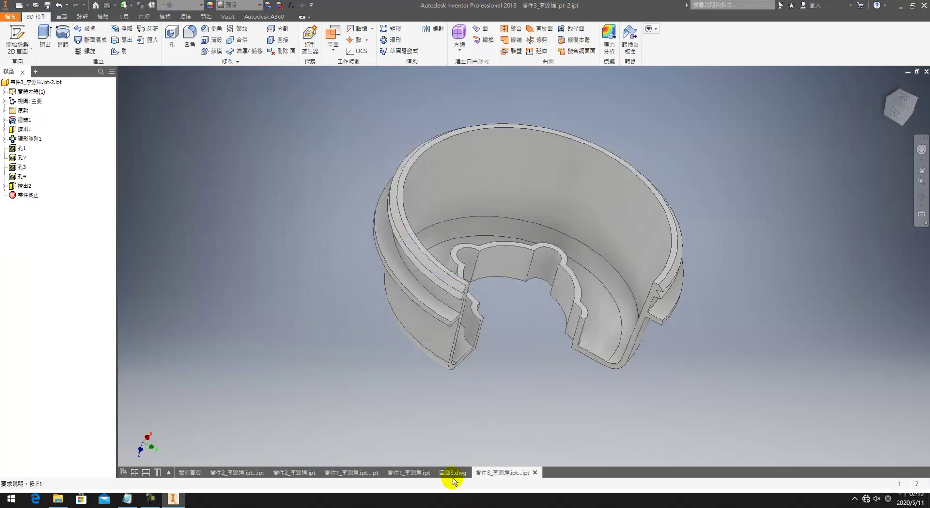
{"action": "left_click", "coordinate": [452, 474]}
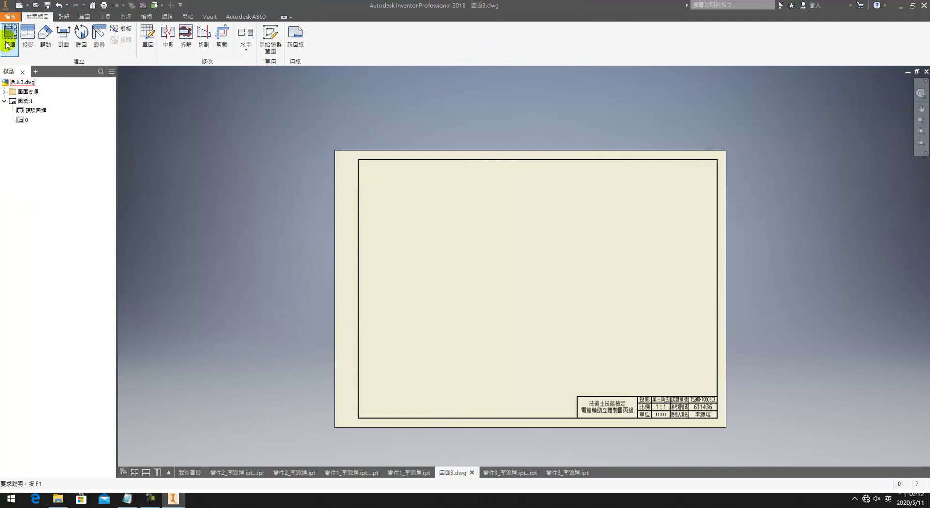
Step: Place a shaded 1:1 isometric base view of the ring cap at the sheet's lower left
{"action": "left_click", "coordinate": [7, 47]}
{"action": "left_click", "coordinate": [504, 282]}
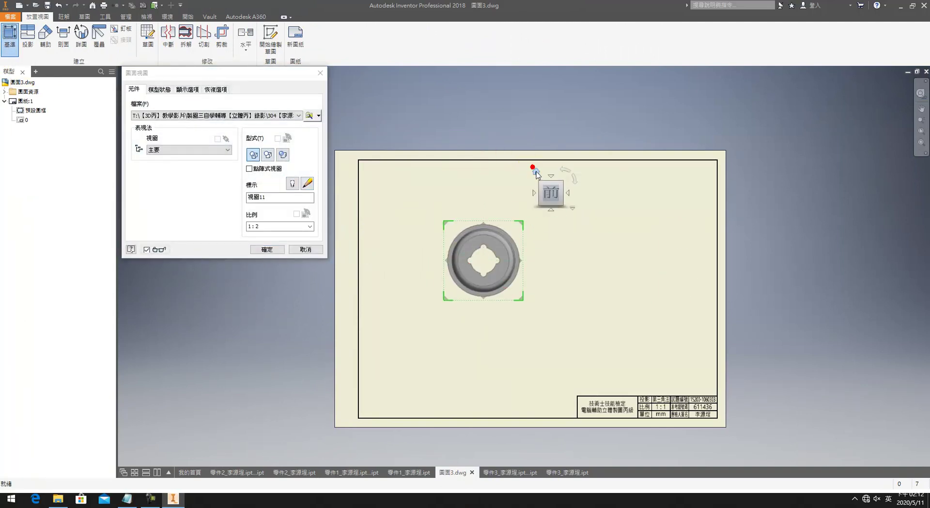
{"action": "left_click", "coordinate": [274, 225]}
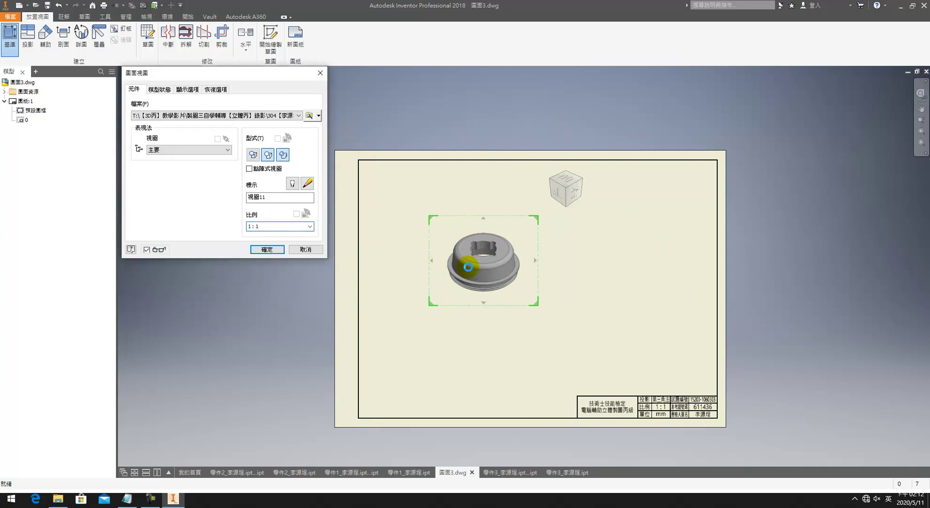
{"action": "left_click_drag", "start_coordinate": [475, 263], "coordinate": [418, 348]}
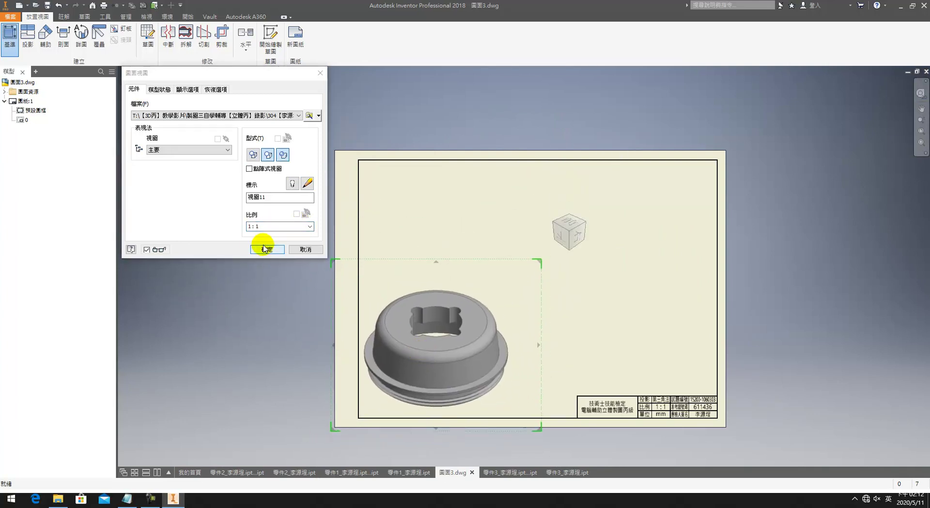
{"action": "left_click", "coordinate": [284, 250]}
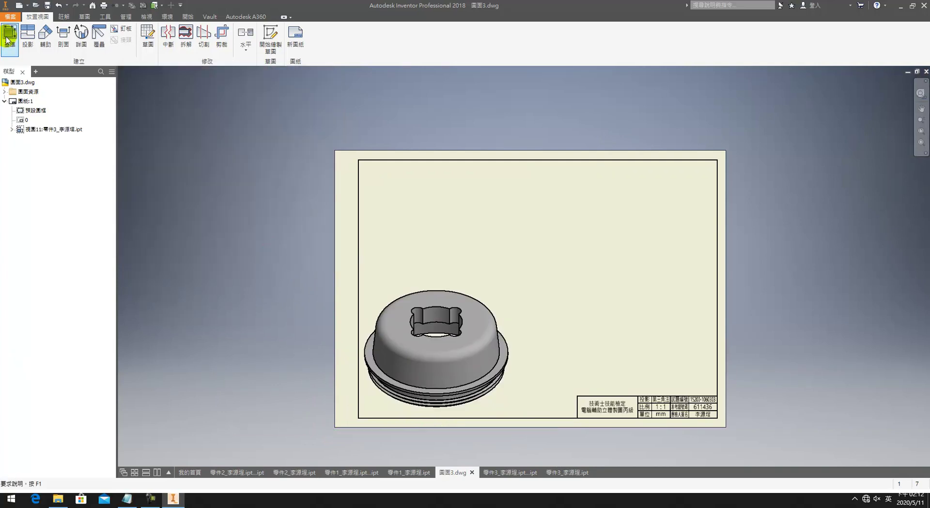
Step: Start another base view using the cut-away -2 ring-cap copy and position its preview
{"action": "key", "text": "Return"}
{"action": "left_click", "coordinate": [281, 116]}
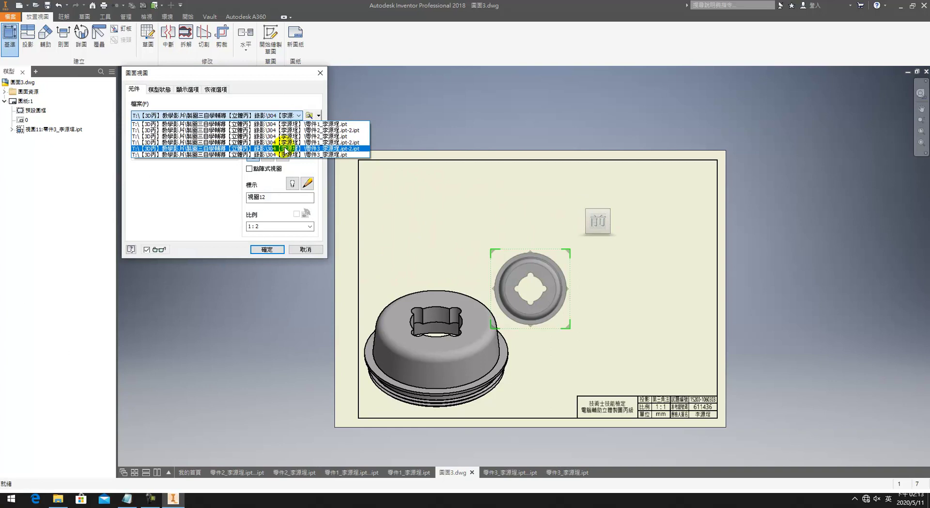
{"action": "left_click", "coordinate": [285, 148]}
{"action": "left_click_drag", "start_coordinate": [568, 277], "coordinate": [542, 235]}
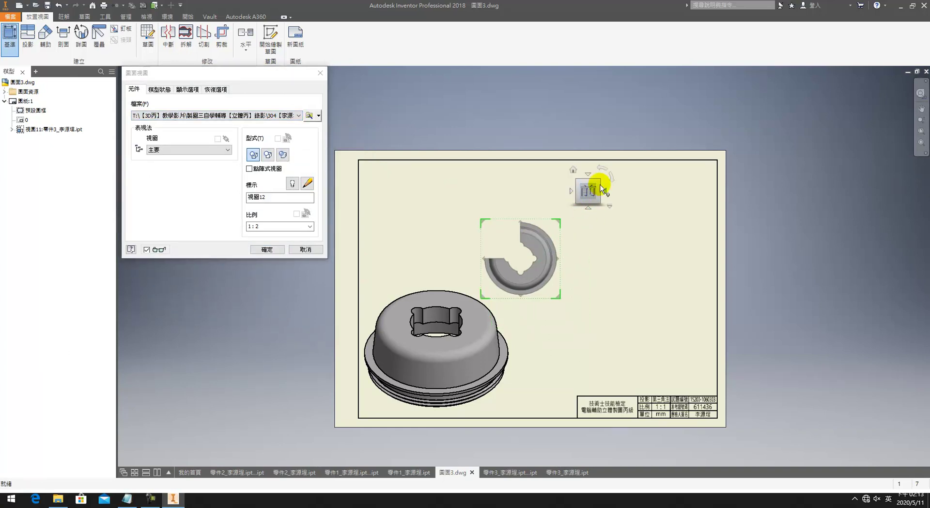